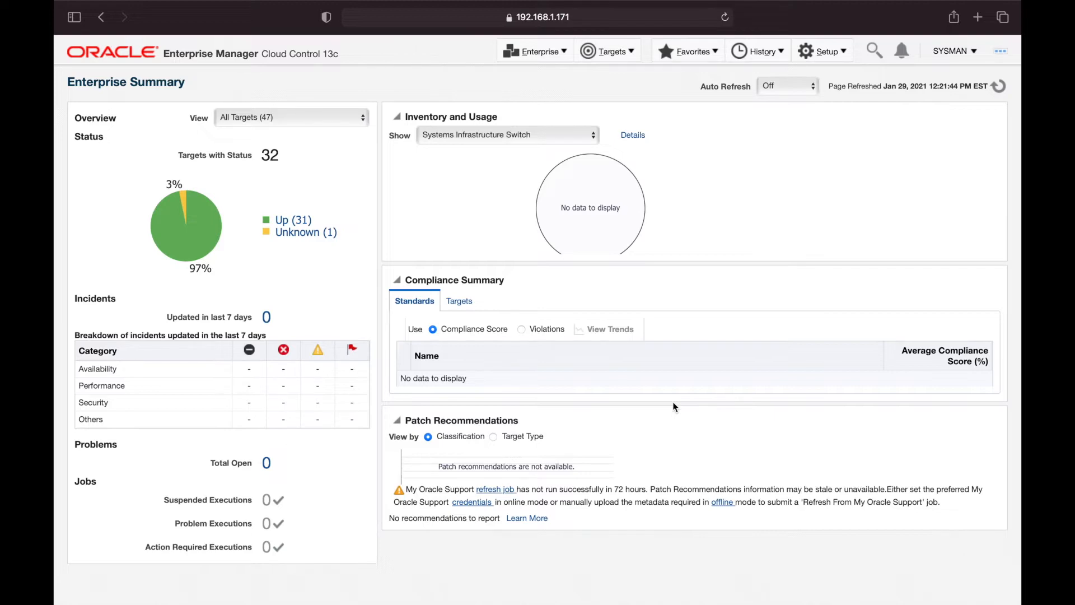
On the dev host, run ps -ef|grep pmon to confirm the ora_pmon_dev process is running
key(ctrl+Right)
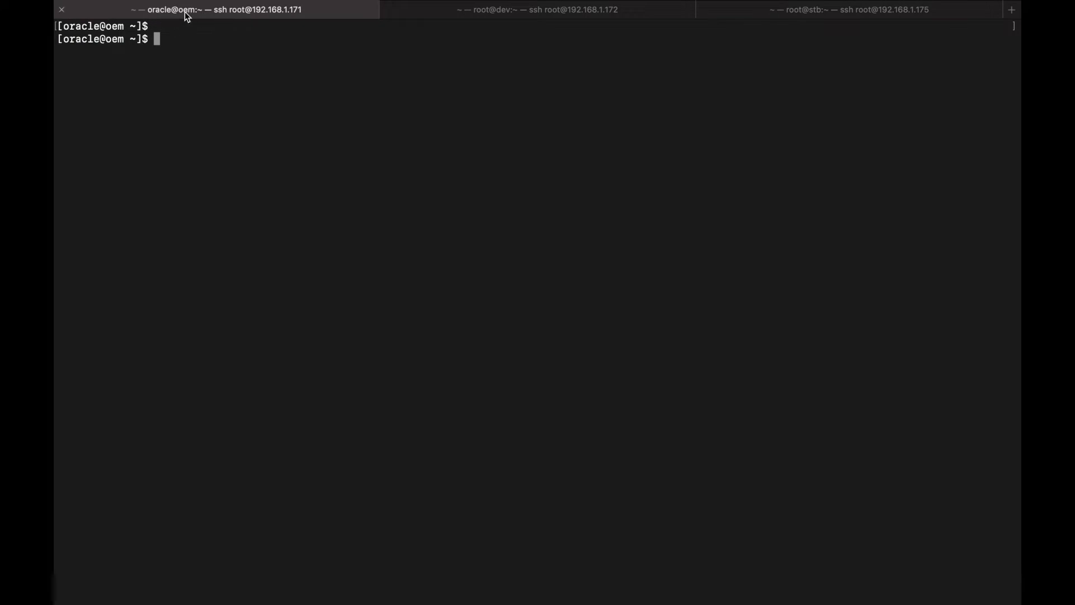
click(540, 11)
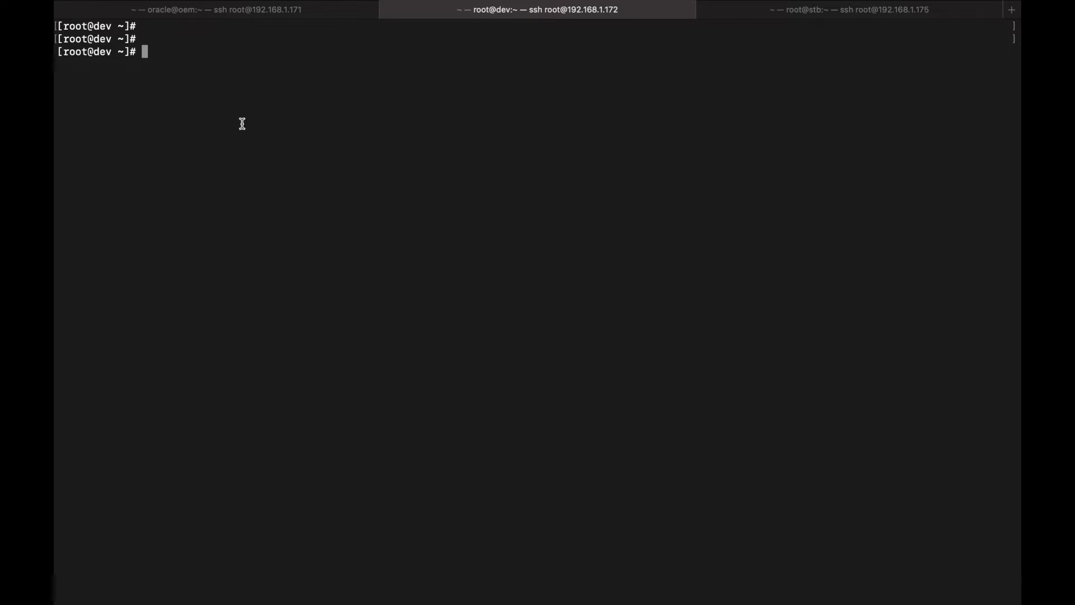
text(ps -ef|grep pmon)
key(Return)
key(Return)
key(Return)
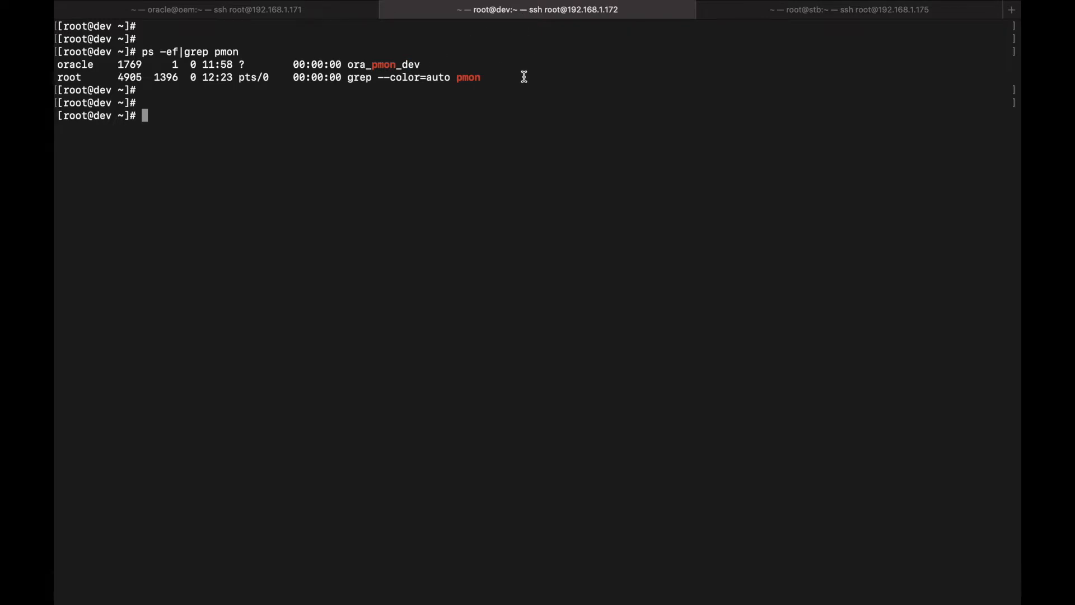
In Enterprise Manager, bring up the All Targets list (47 targets)
key(super+Tab)
click(612, 57)
click(624, 73)
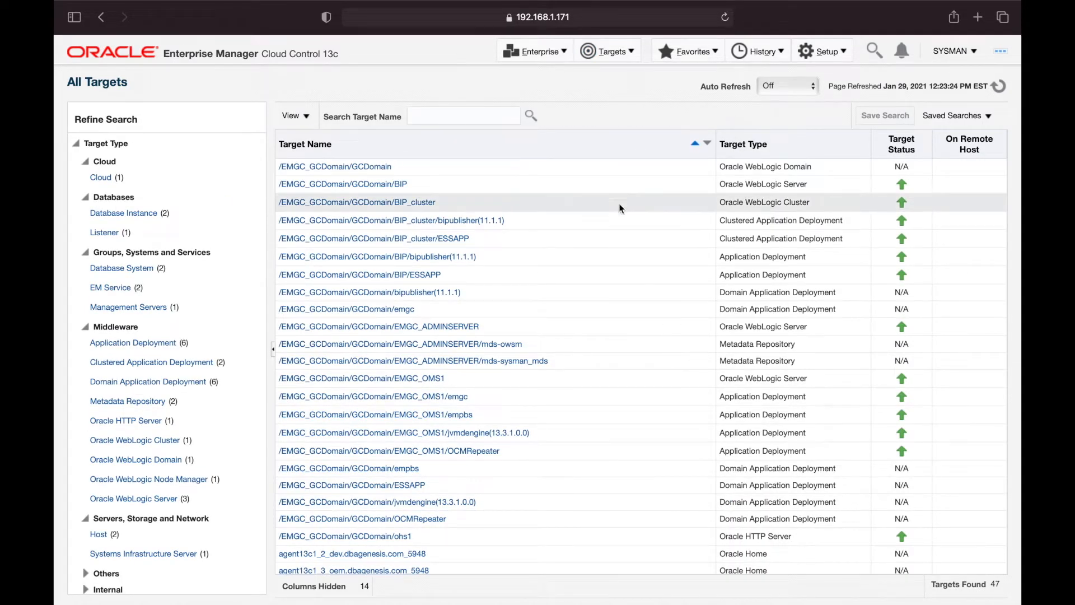
Search All Targets by target name 'dev', narrowing the list to 7 targets
click(479, 114)
text(dev)
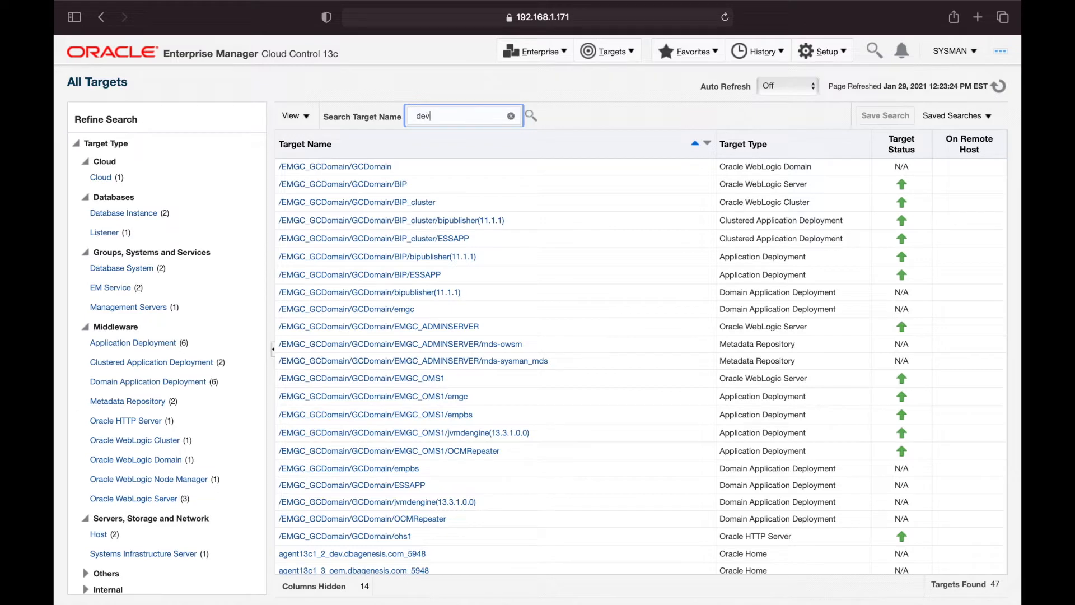
key(Return)
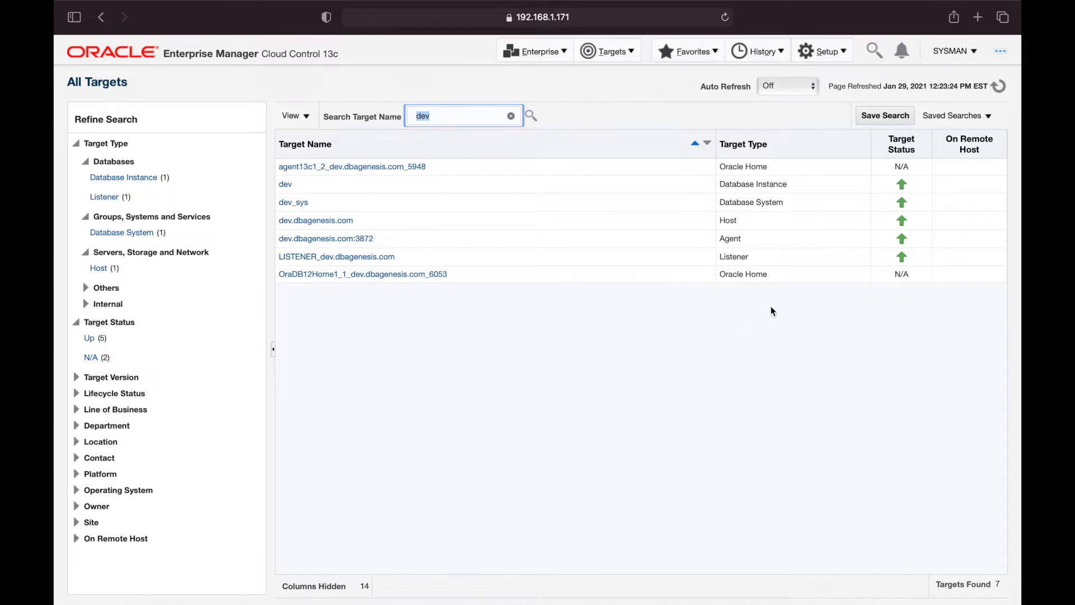
Review the dev and stb shell sessions, then clear the 'dev' target search
key(ctrl+Right)
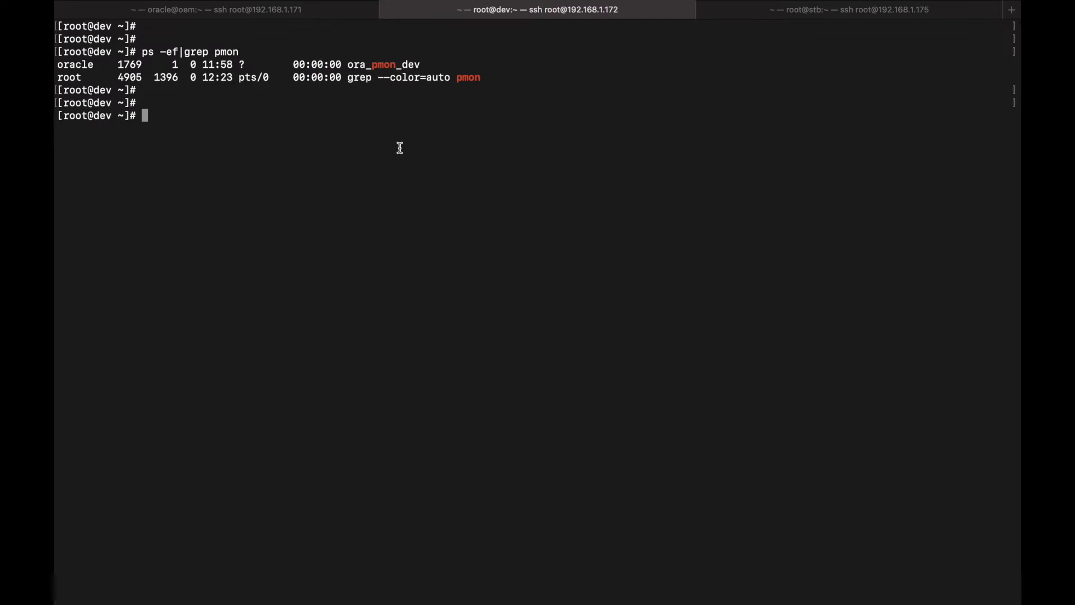
double_click(408, 65)
click(485, 164)
click(834, 13)
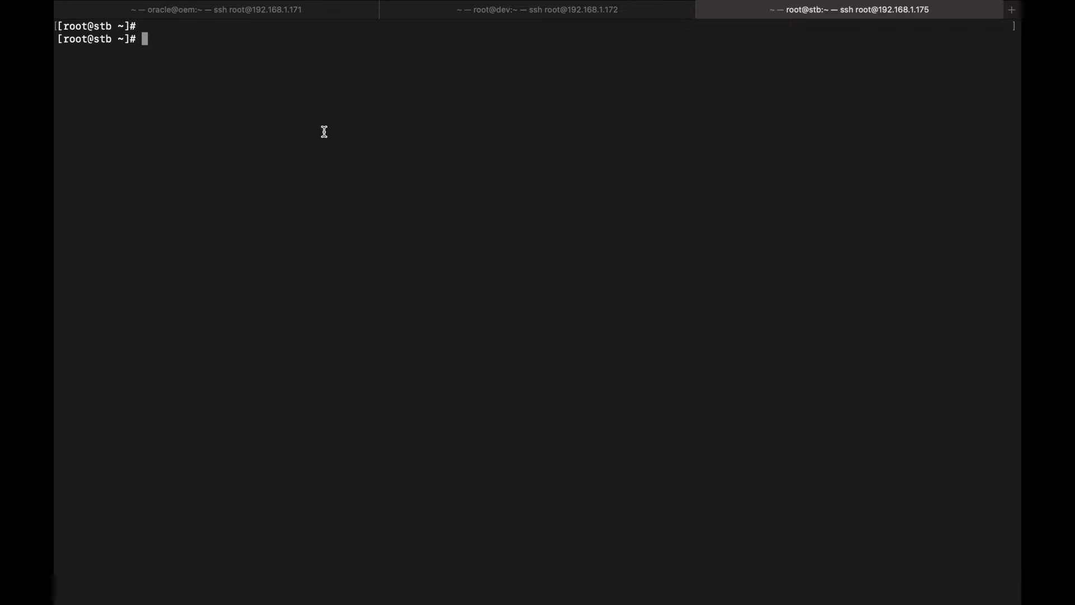
click(533, 12)
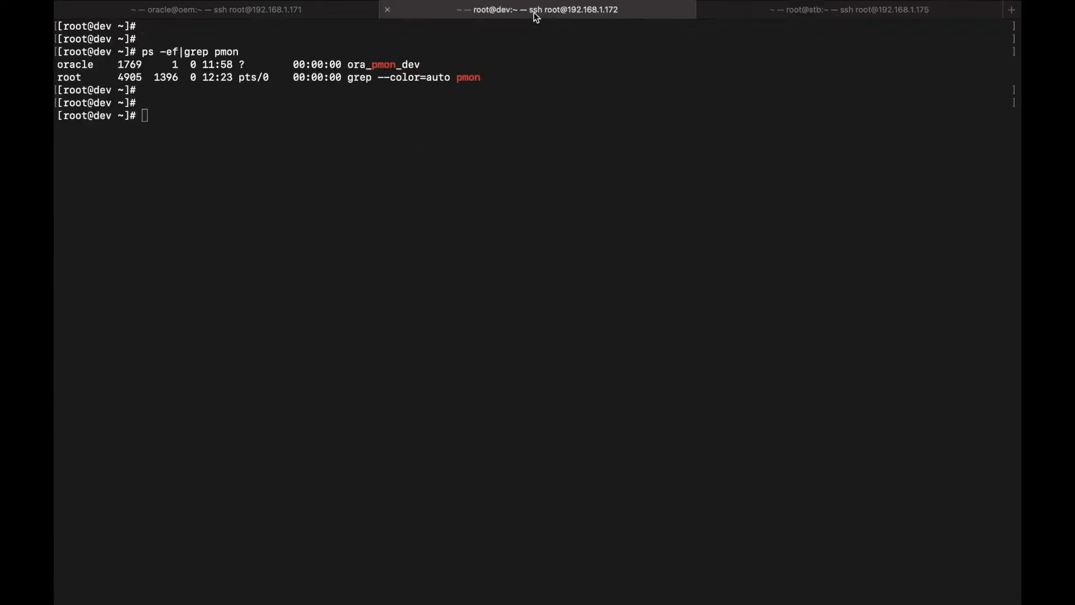
click(873, 16)
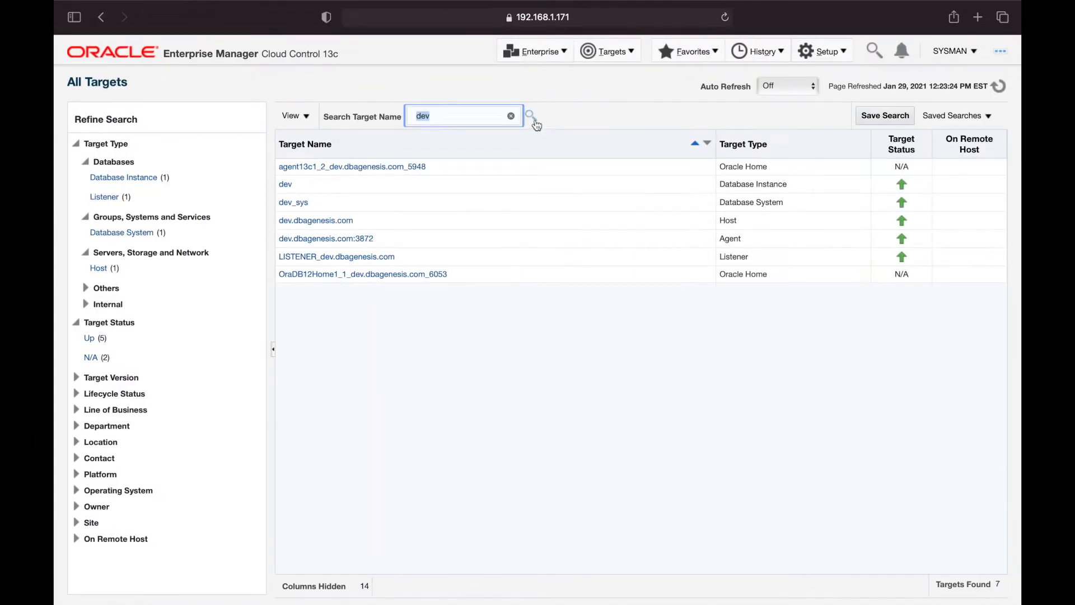
click(512, 116)
Search targets for 'stb' (0 found), then move to the oracle@oem terminal session
text(stb)
key(Return)
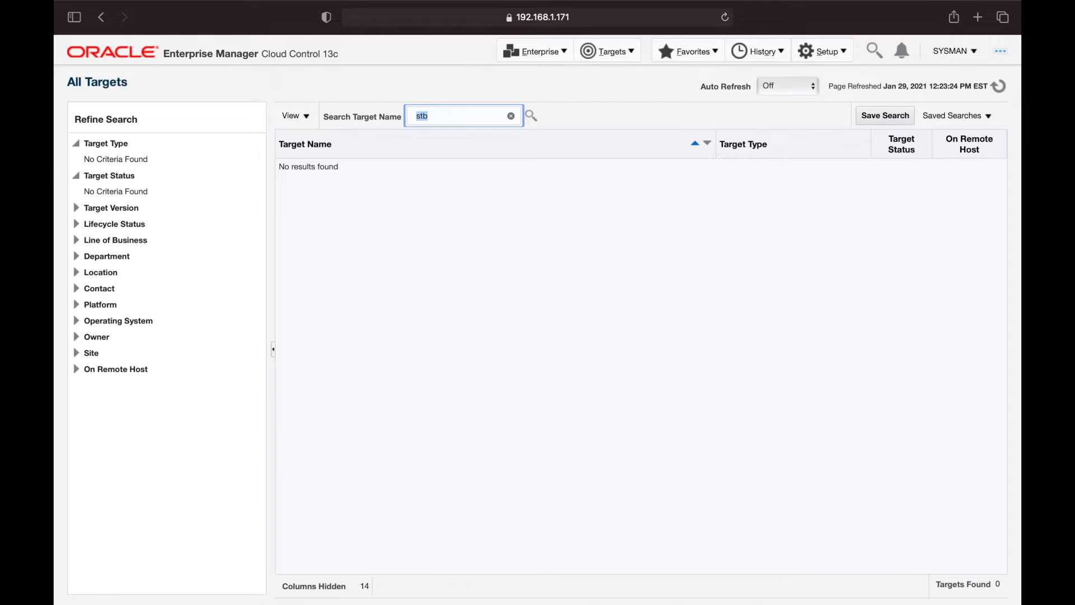
key(ctrl+Right)
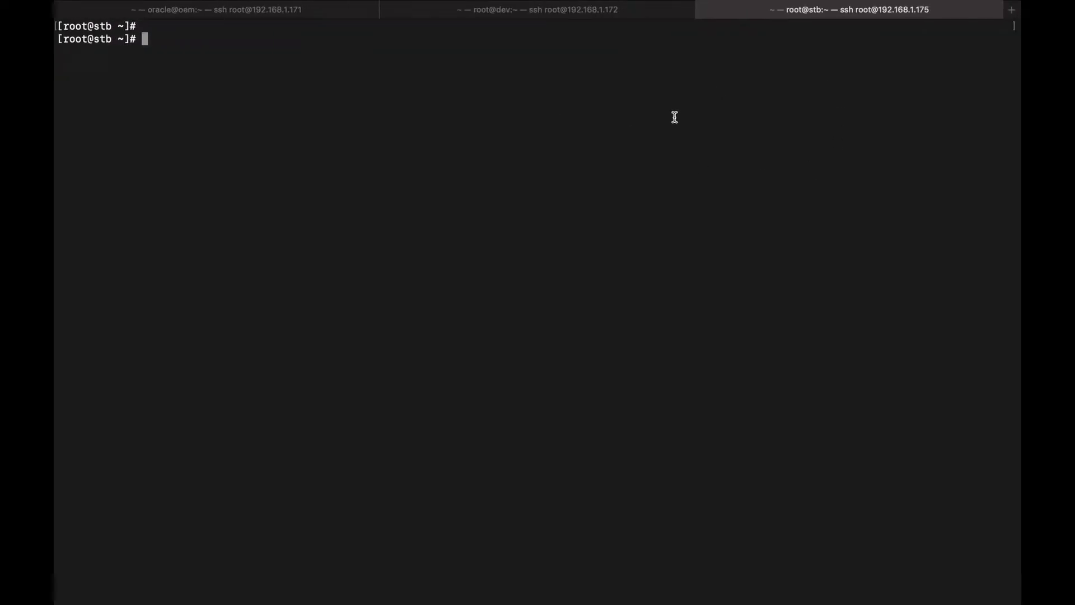
key(ctrl+Left)
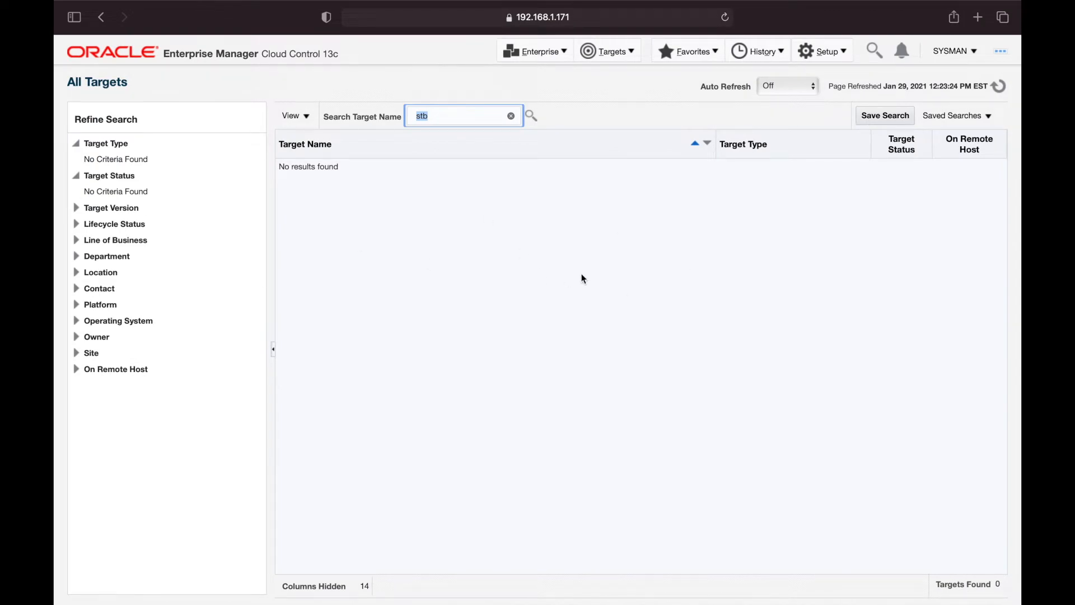
key(ctrl+Right)
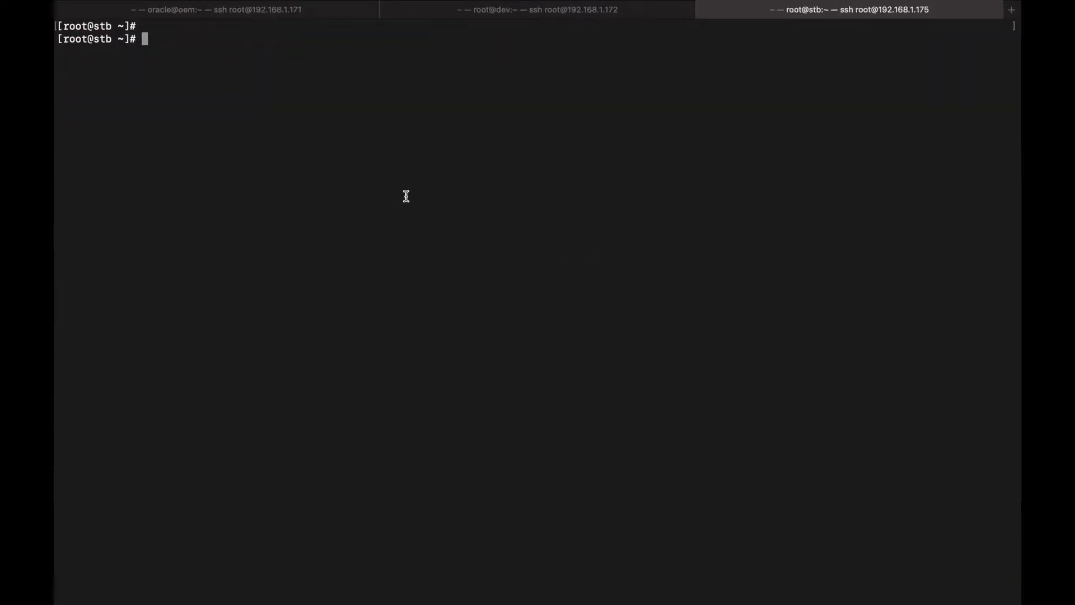
click(238, 8)
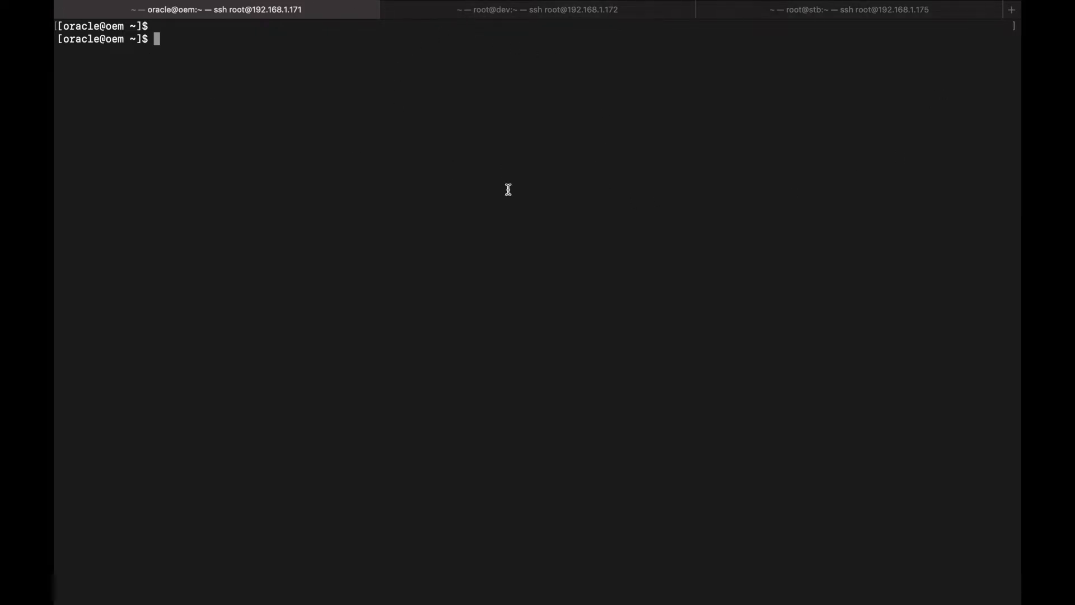
Exit the oracle user back to the root shell on the oem server
key(Return)
key(Return)
text(exit)
key(Return)
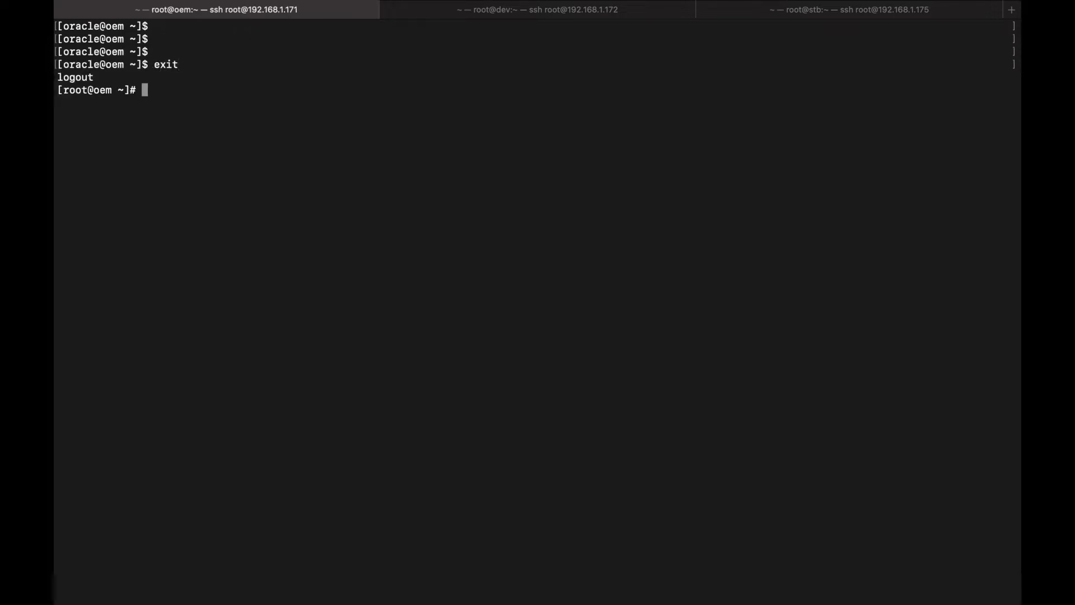
key(Return)
key(Return)
Append '192.168.1.175 stb.dbagenesis.com stb' to /etc/hosts in vi and save with :wq!
text(vi /etc/hosts)
key(Return)
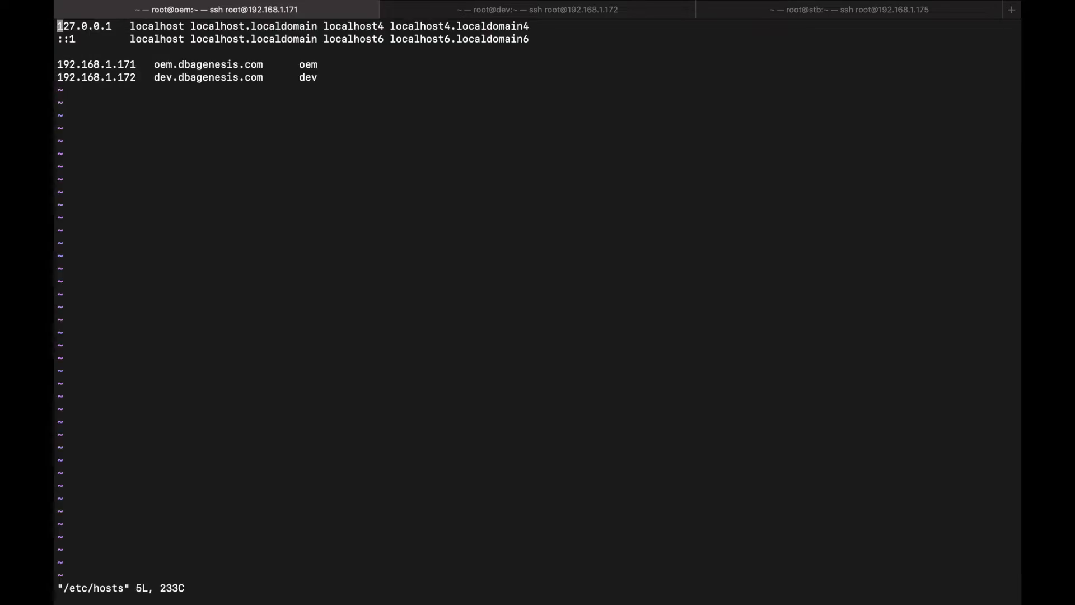
key(shift+g)
key(shift+a)
key(Return)
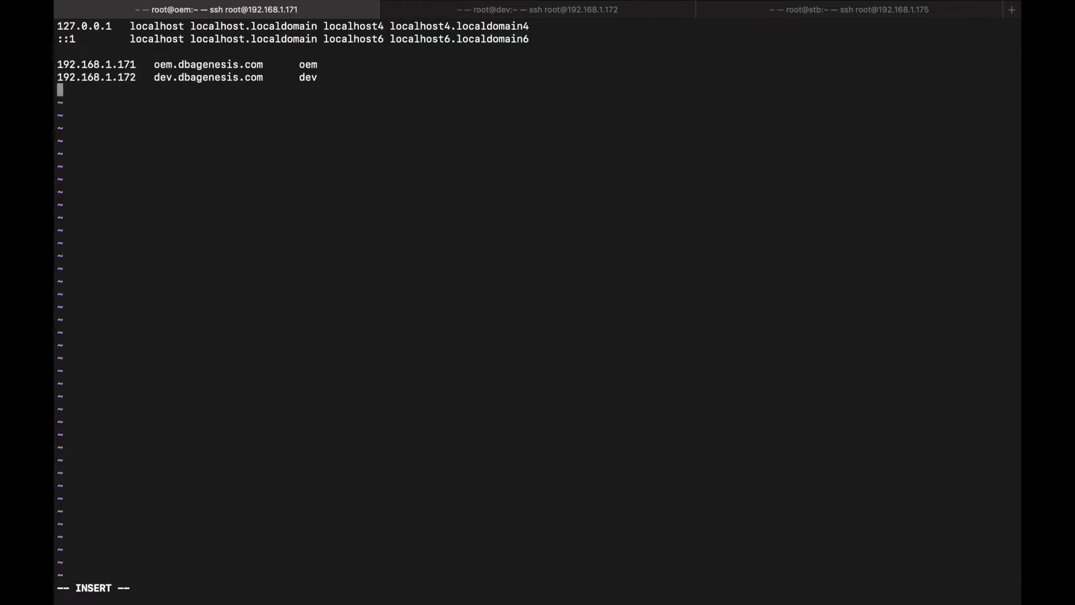
text(192.168.1.175)
key(Tab)
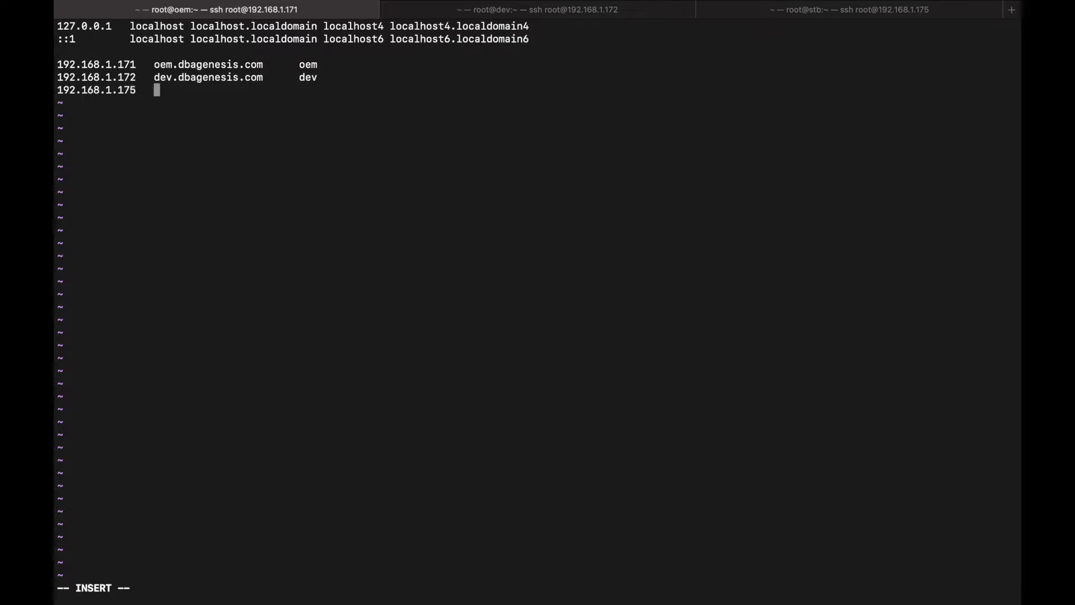
text(stb.dbagenesis.com)
key(Tab)
text(stb)
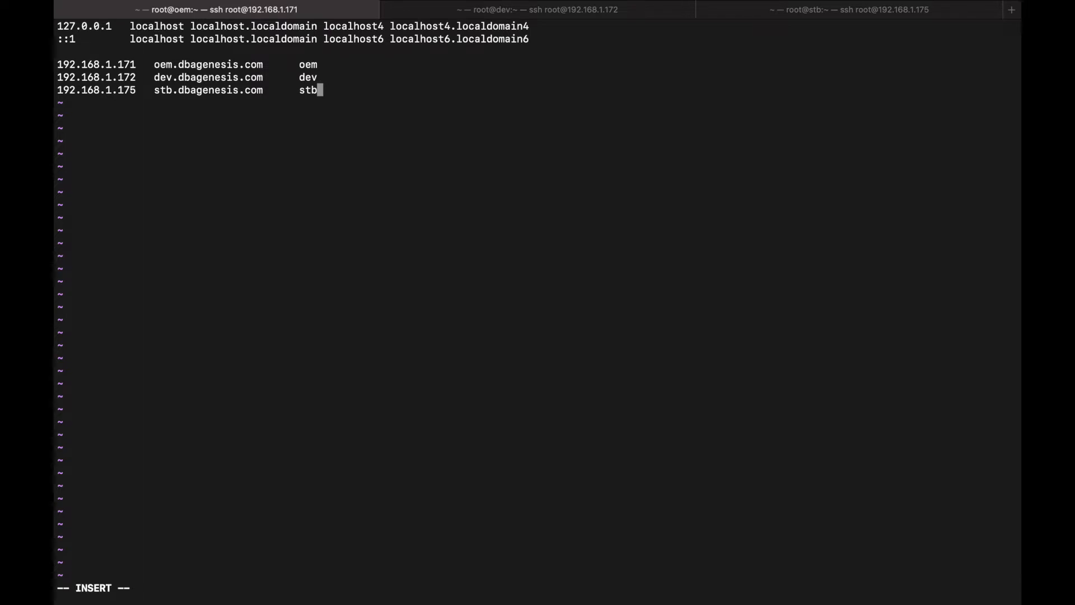
key(Escape)
text(:)
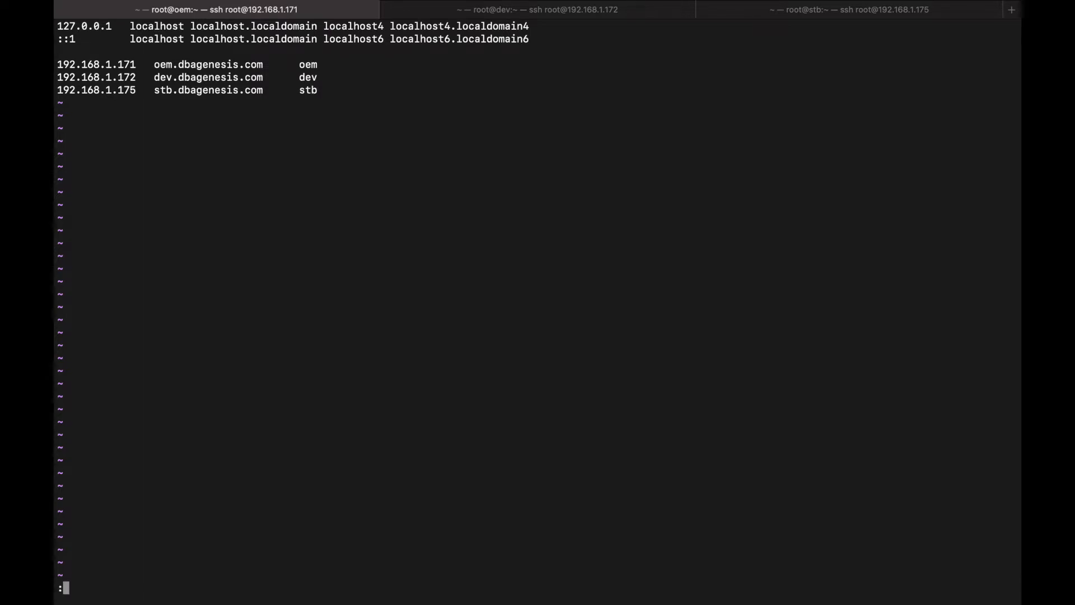
text(wq!)
key(Return)
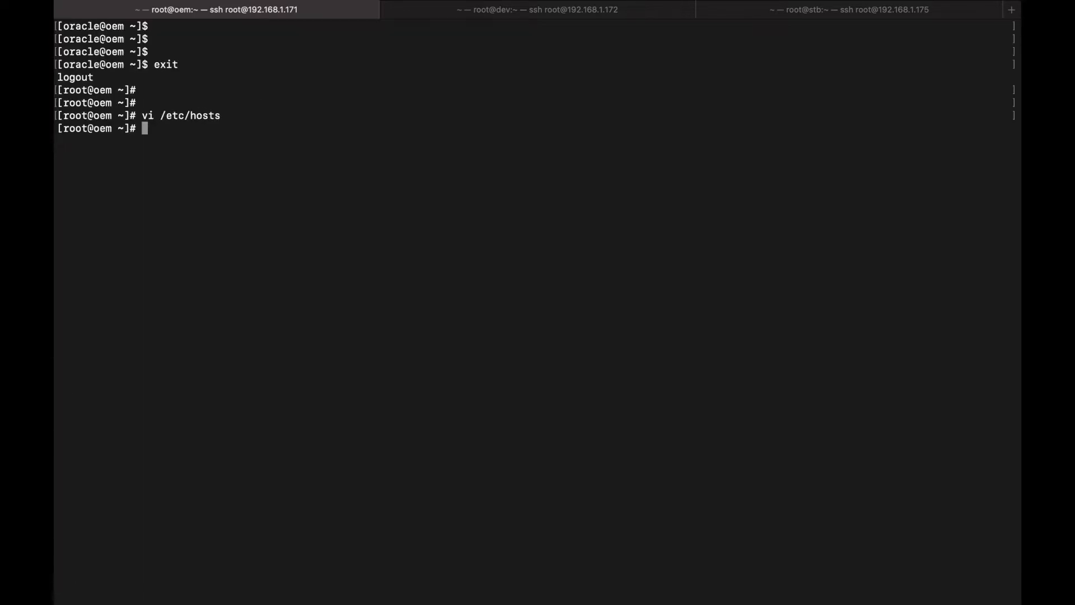
key(Return)
key(Return)
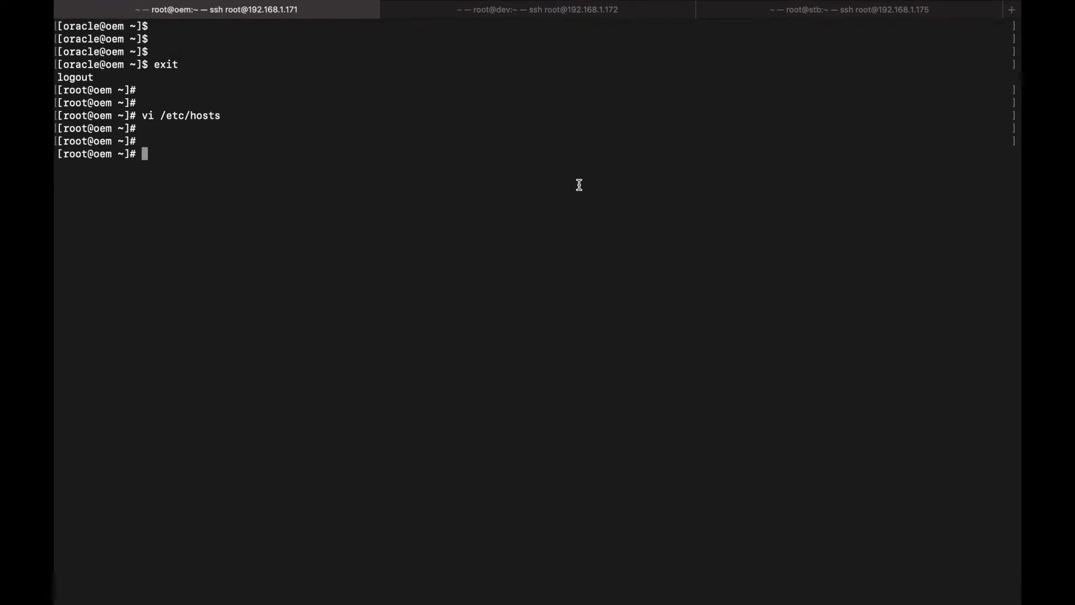
On dev, add '192.168.1.175 stb.dbagenesis.com stb' as the last /etc/hosts line and save
click(529, 17)
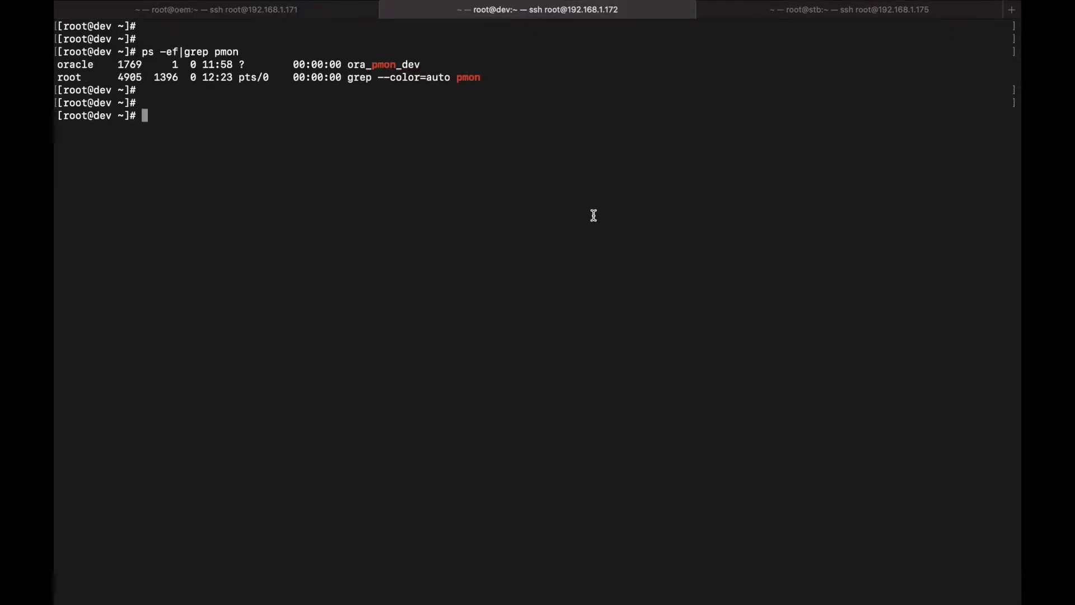
key(Return)
key(Return)
text(vi /etc/hosts)
key(Return)
key(shift+g)
key(shift+a)
key(Return)
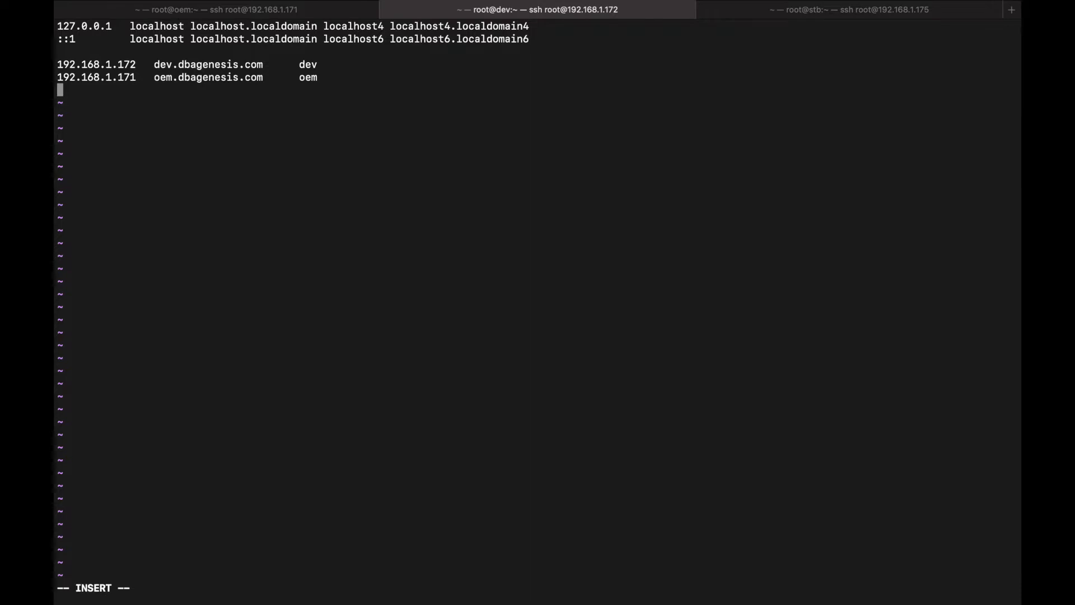
text(192.168.1.175)
key(Tab)
text(stb.dbage)
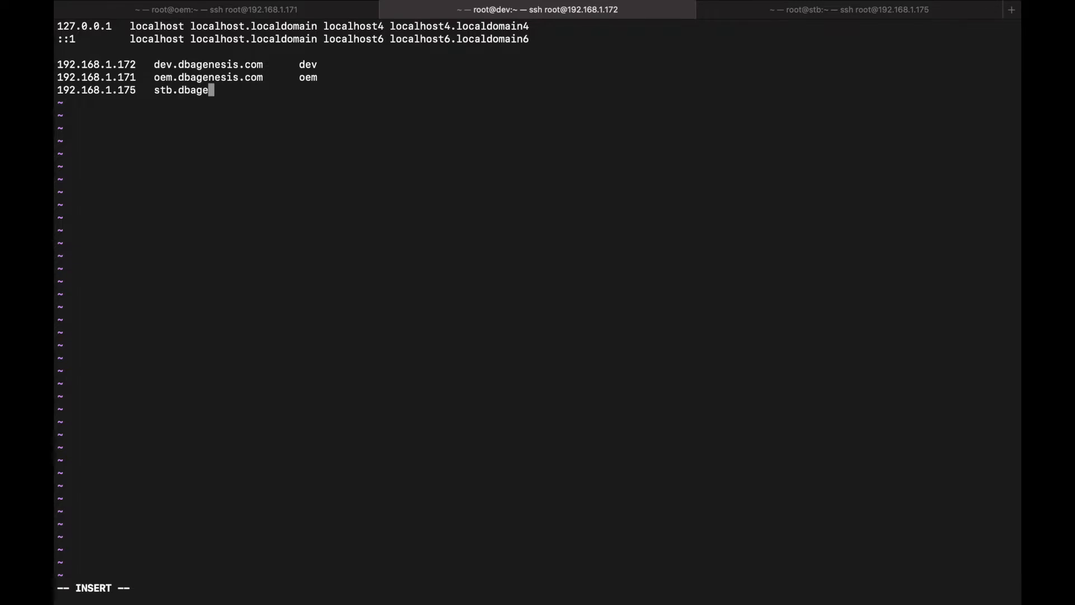
text(nesis.com)
text(stb)
key(Escape)
text(:wq!)
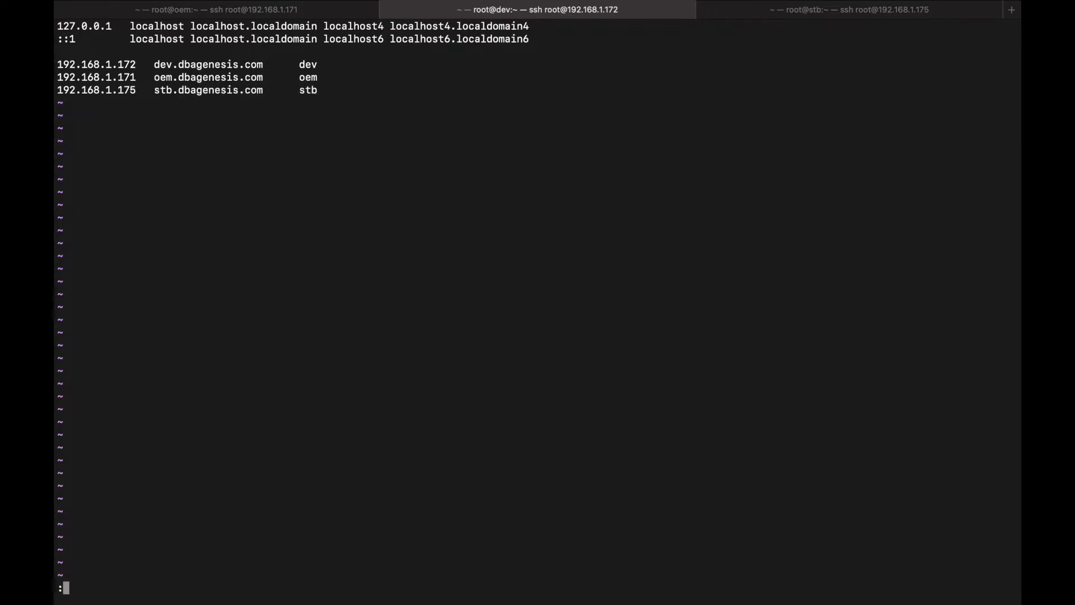
key(Return)
key(Return)
key(Return)
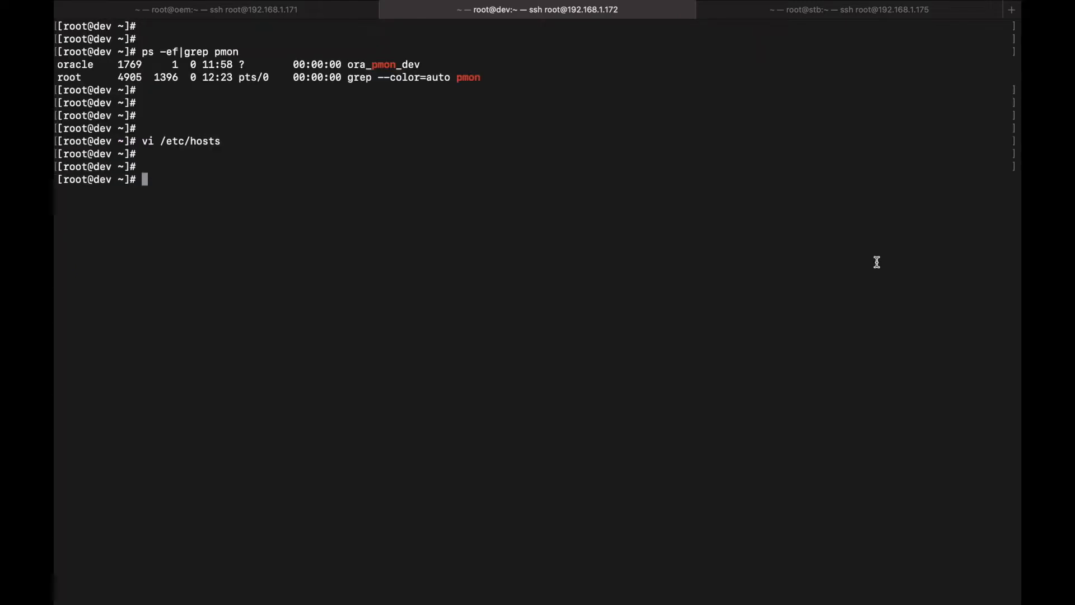
On stb, add '192.168.1.171 oem.dbagenesis.com oem' at the end of /etc/hosts
click(852, 22)
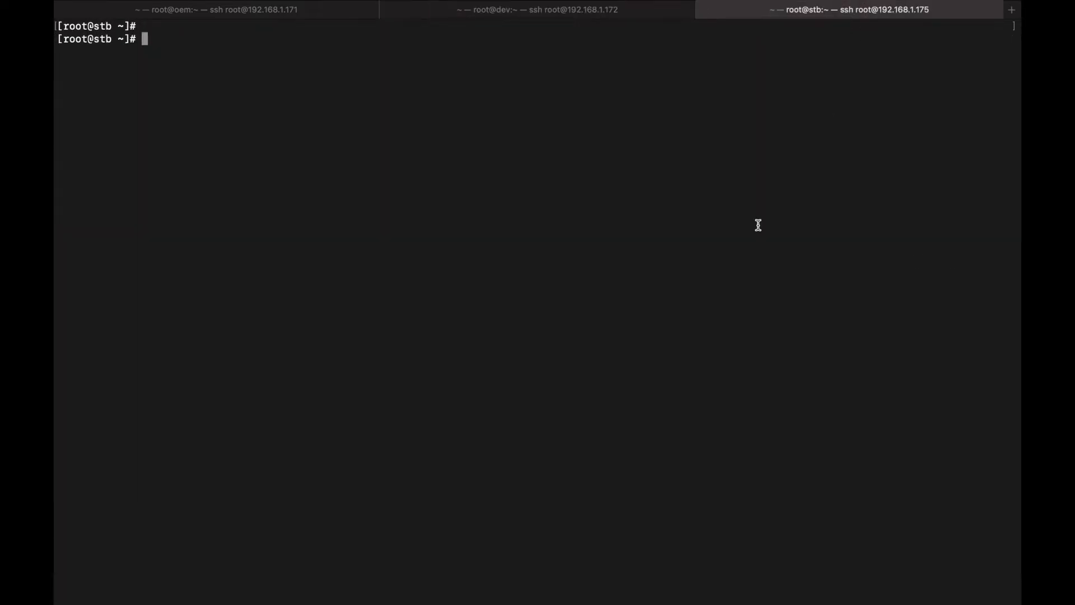
text(vi /etc/host)
text(s)
key(Return)
key(shift+g)
key(shift+a)
key(Return)
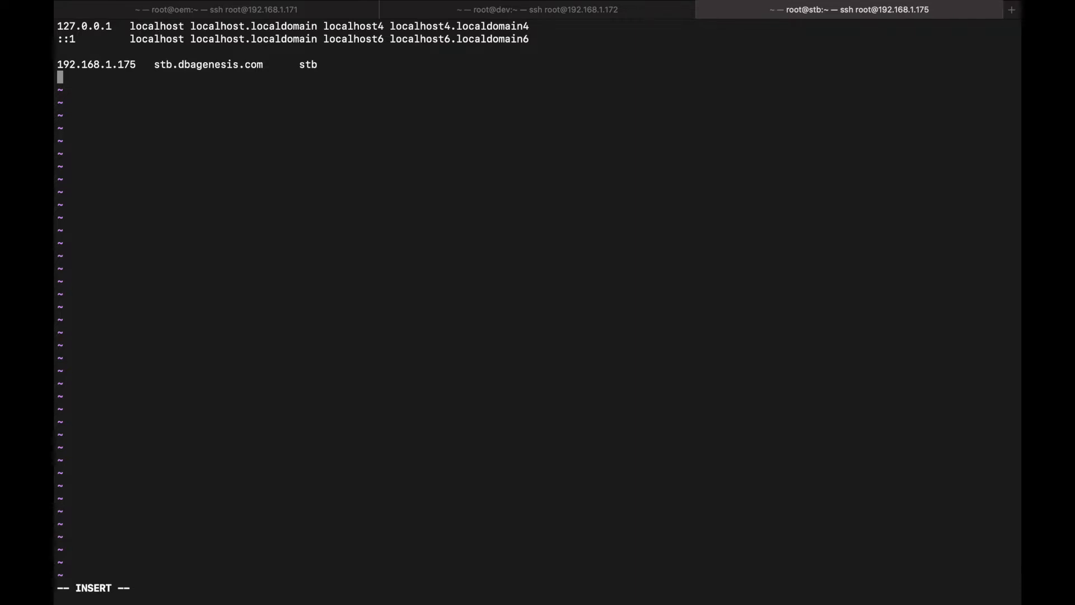
text(192.168.1.171)
key(Tab)
text(oem)
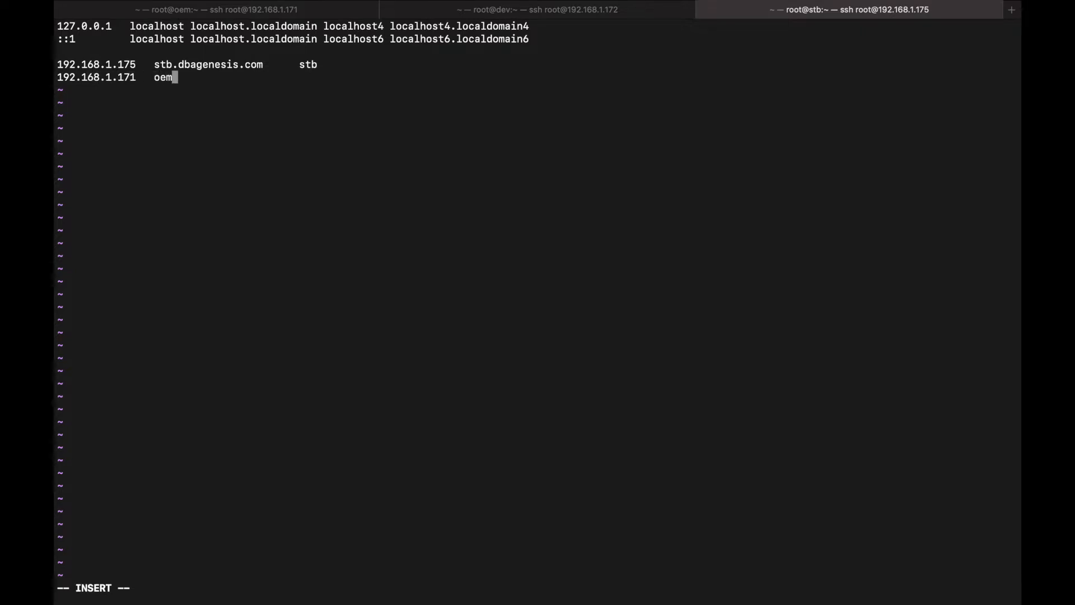
text(.dbagenesis.com)
key(Tab)
text(oem)
Add '192.168.1.172 dev.dbagenesis.com dev' on the next line and save with :wq
key(Return)
text(192.168.1.172)
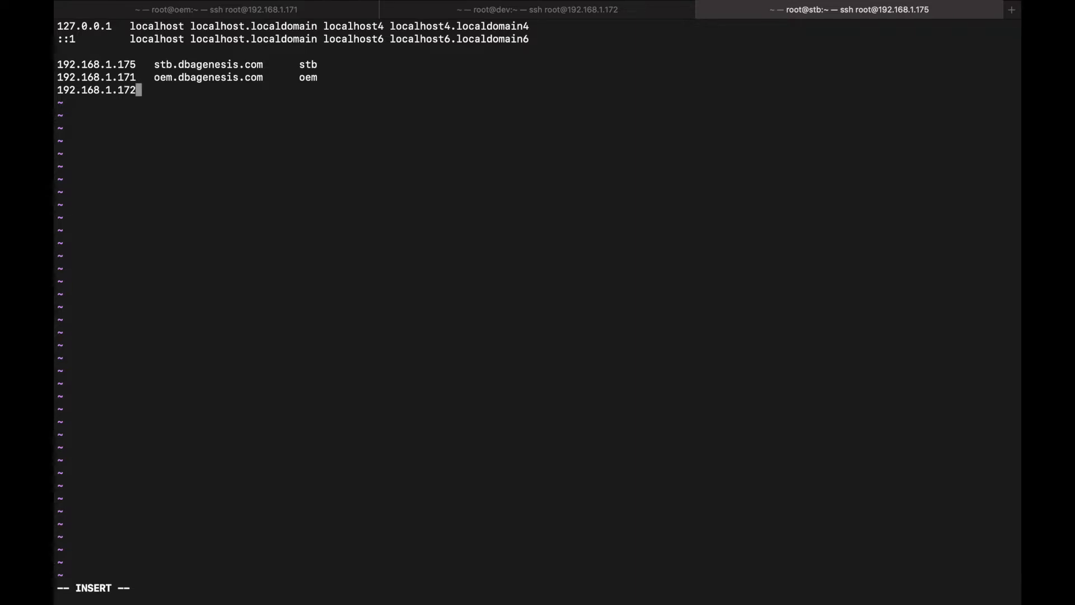
key(Tab)
text(dev.dbagenes)
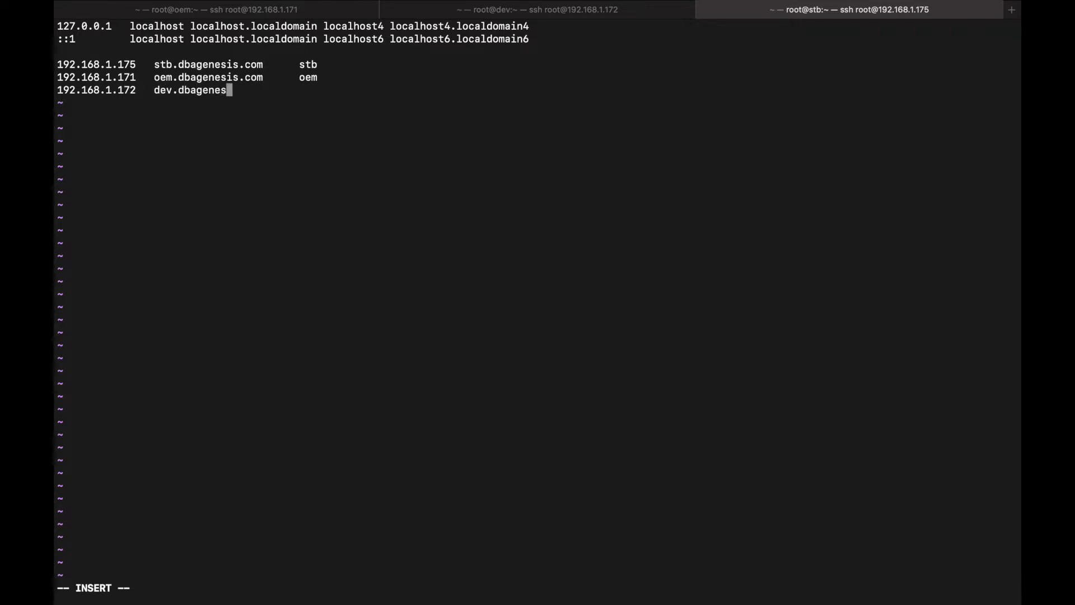
text(is.com)
key(Tab)
text(dev)
key(Escape)
text(:wq)
key(Return)
key(Return)
key(Return)
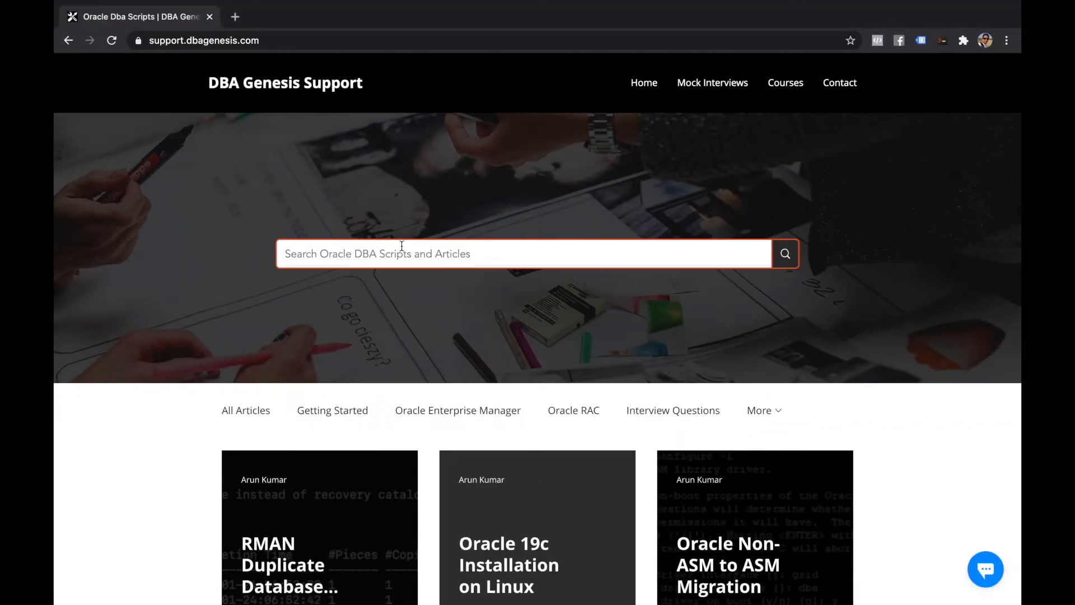
Open the Add Linux Target article under the Oracle Enterprise Manager category
scroll(408, 246, down, 1)
click(408, 230)
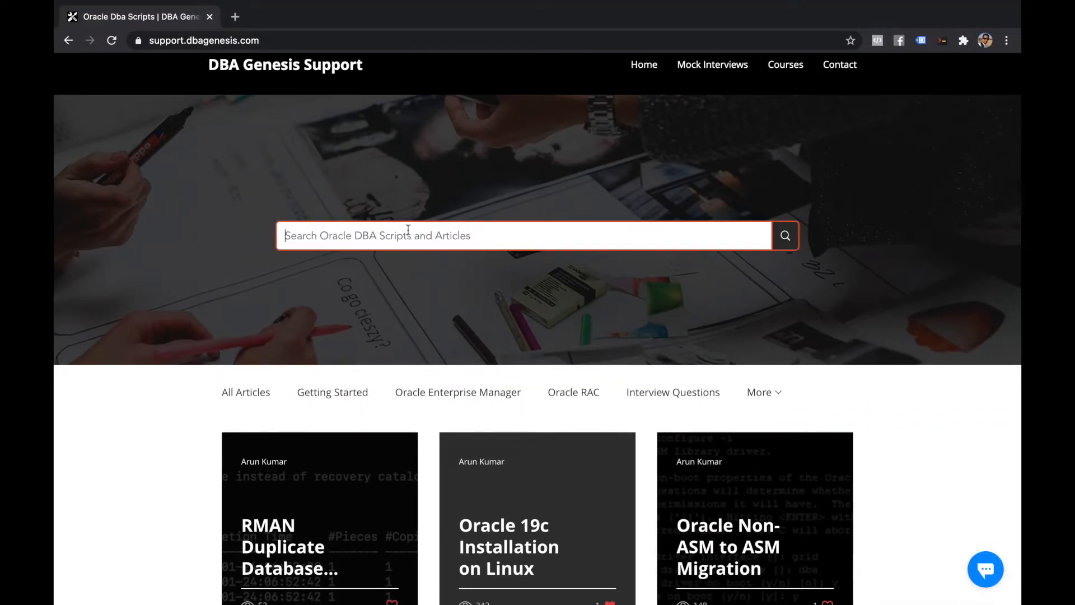
click(445, 395)
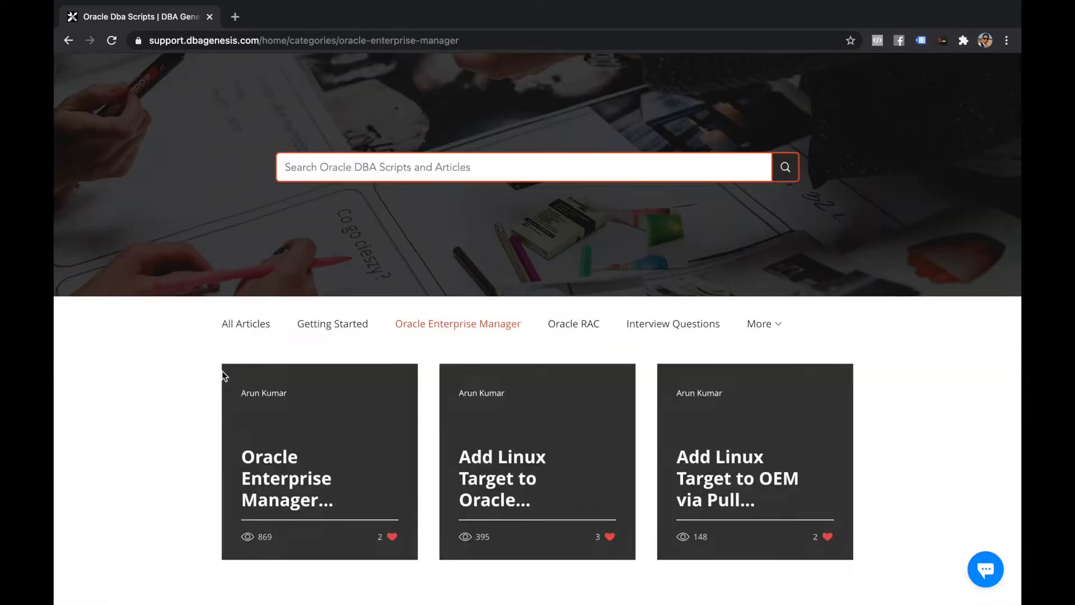
scroll(221, 370, down, 3)
click(512, 333)
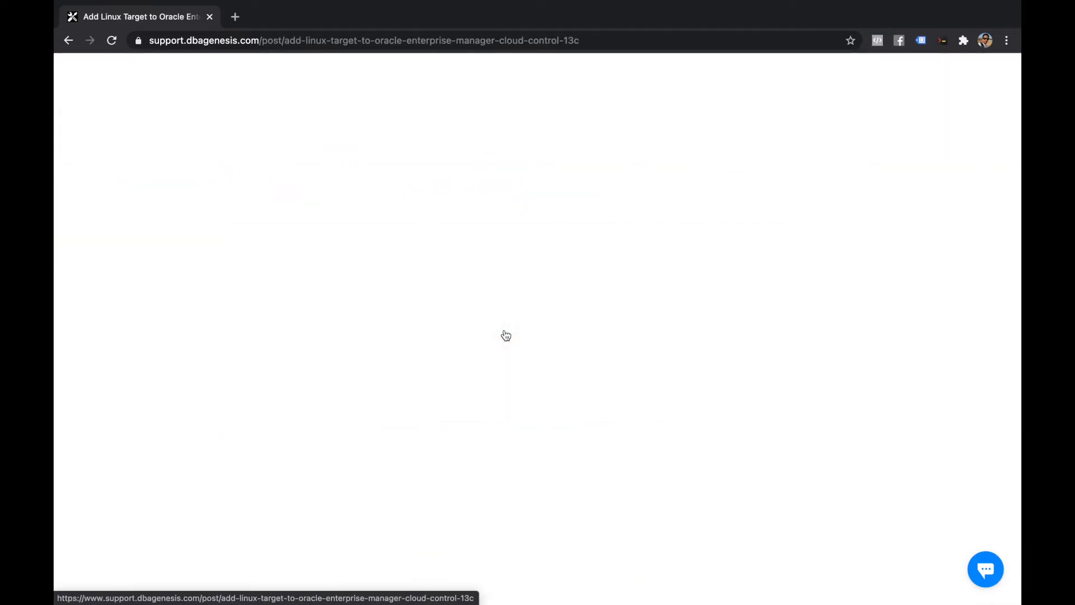
Highlight the OEM server details note and the 12cR2 preinstall yum command
scroll(264, 360, down, 10)
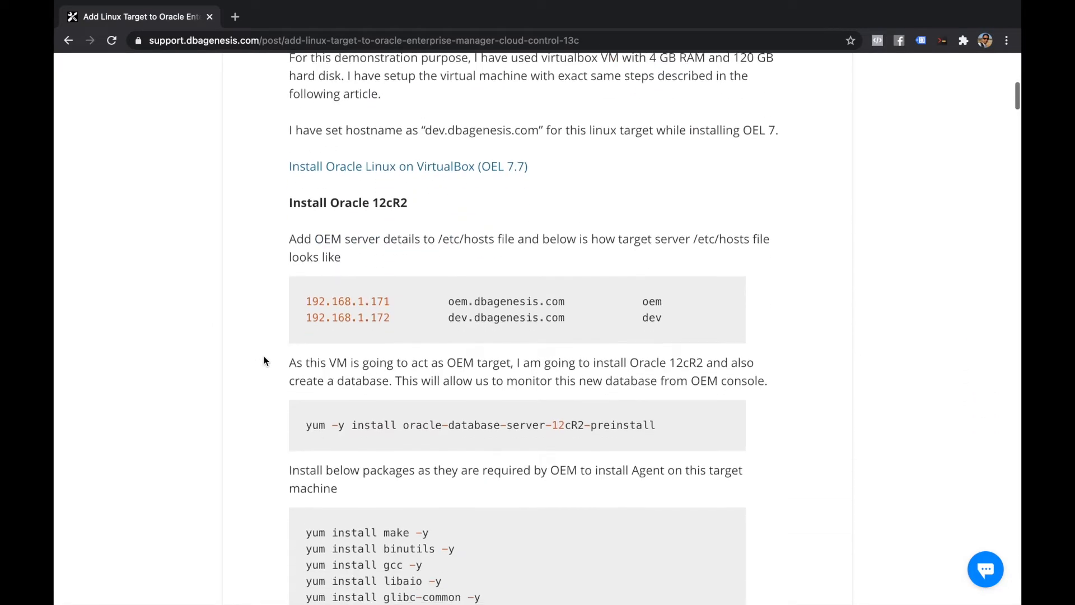
drag(289, 209, 549, 212)
scroll(504, 247, down, 3)
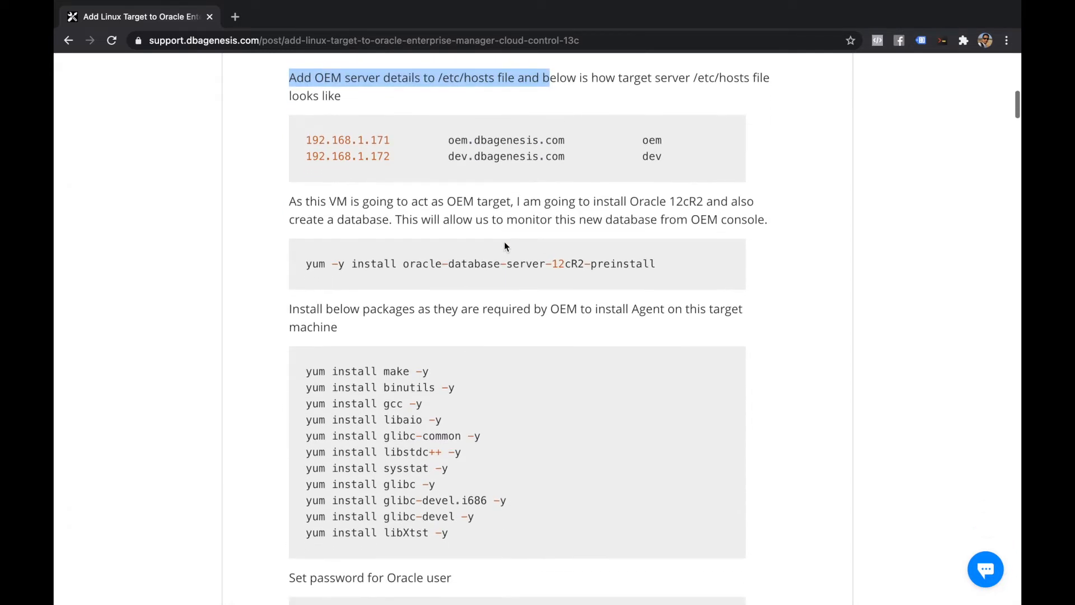
drag(307, 265, 687, 261)
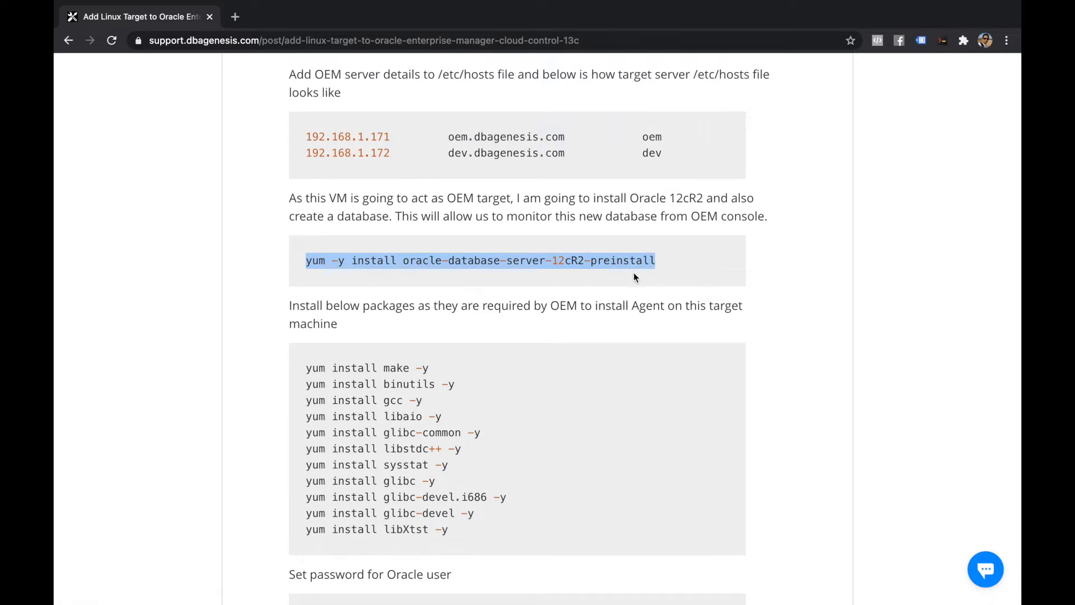
key(ctrl+Left)
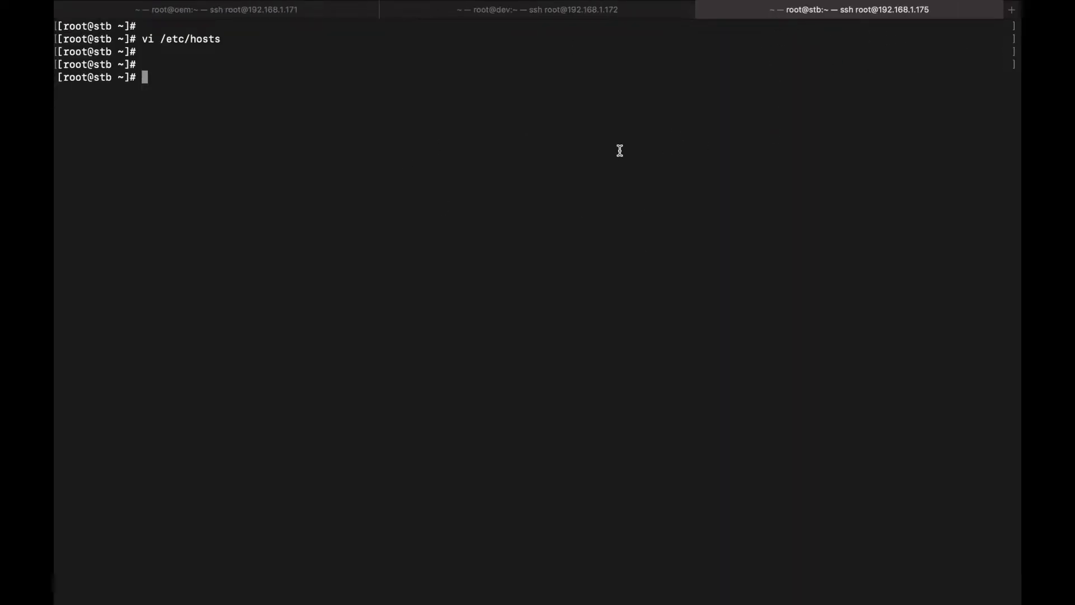
Point out the ora_pmon_dev process in the dev session's ps output
click(544, 19)
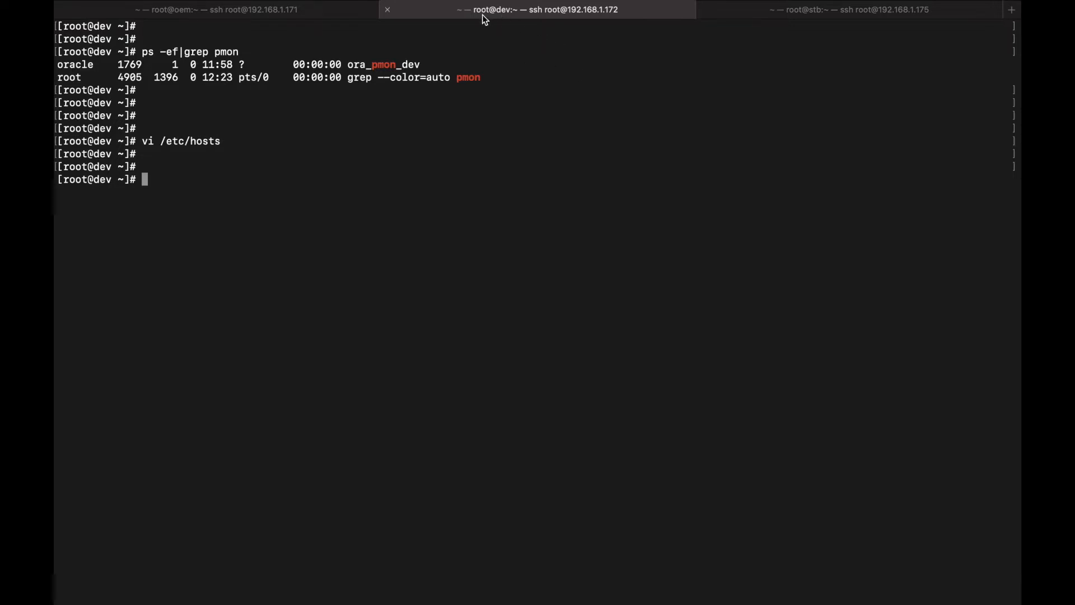
double_click(412, 67)
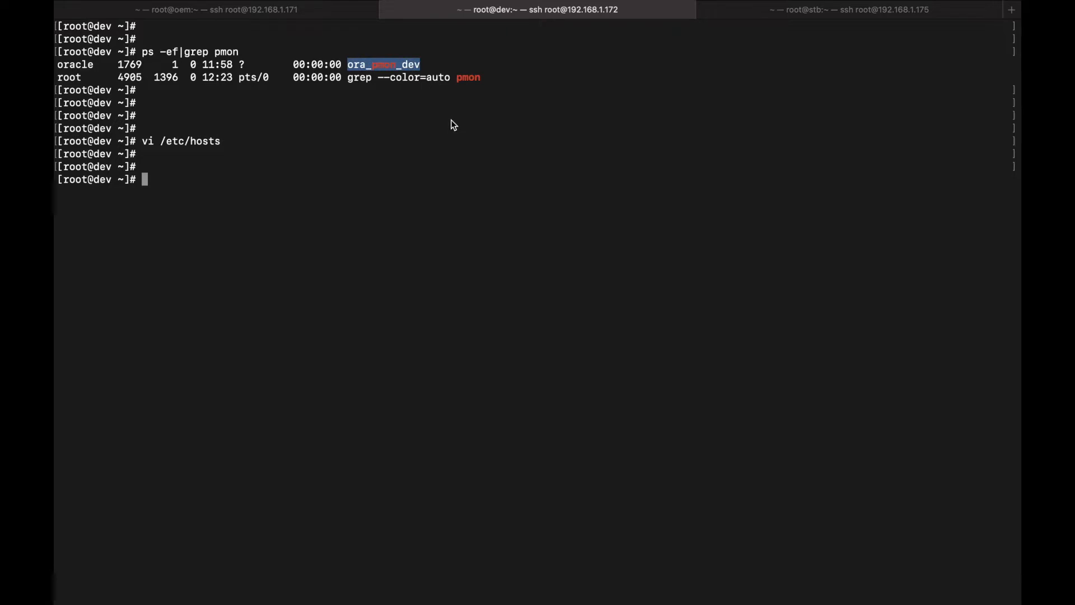
click(809, 8)
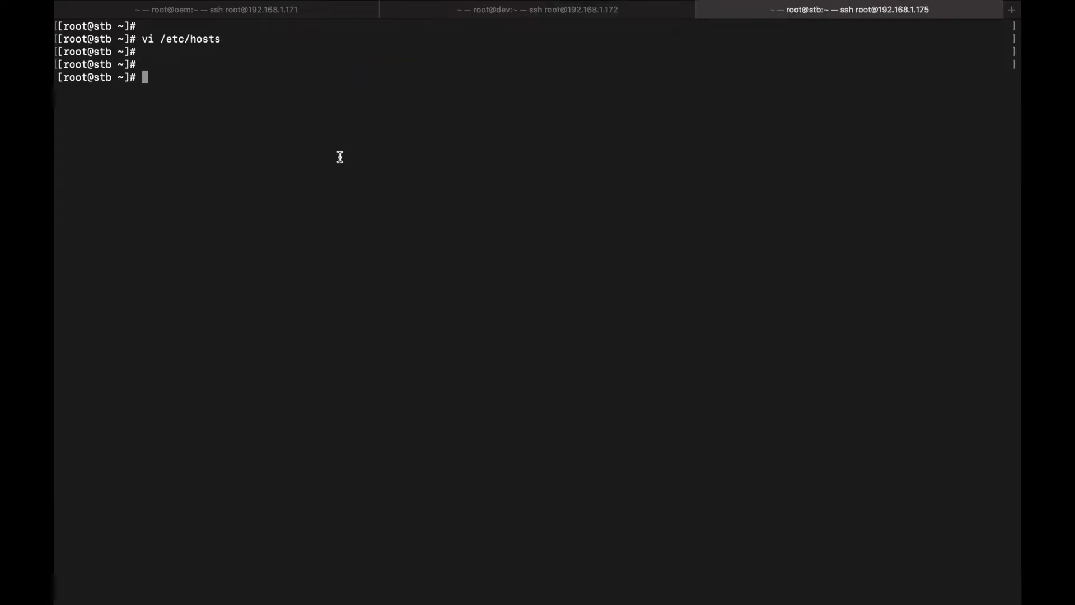
Run ps -ef|grep pmon on stb, which shows only the grep line, no database
text(ps -ef|grepm pmon)
key(Return)
key(Return)
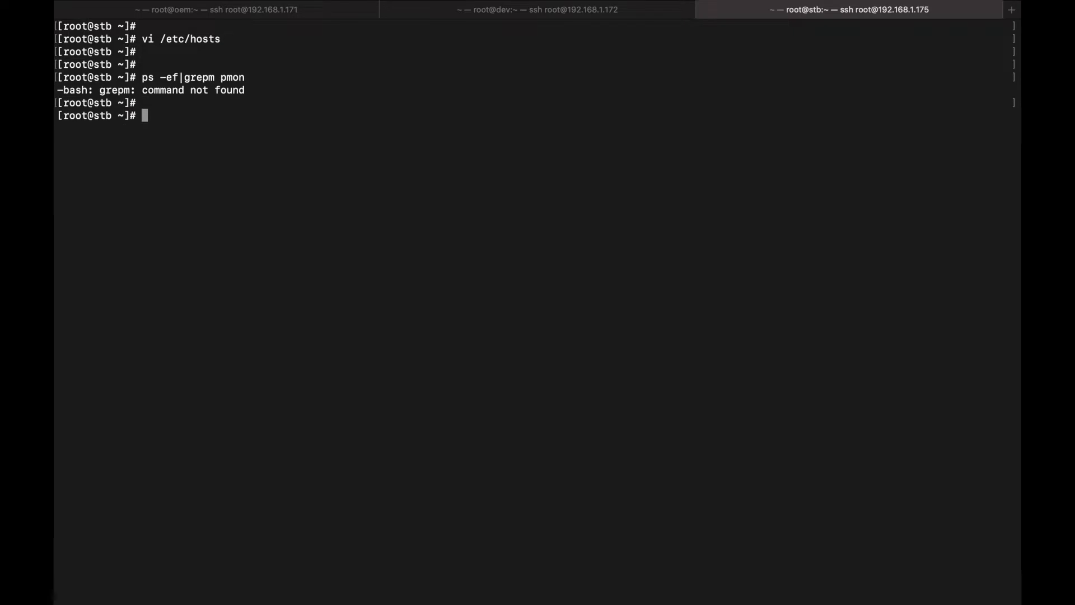
key(Return)
text(ps -ef|grep pmon)
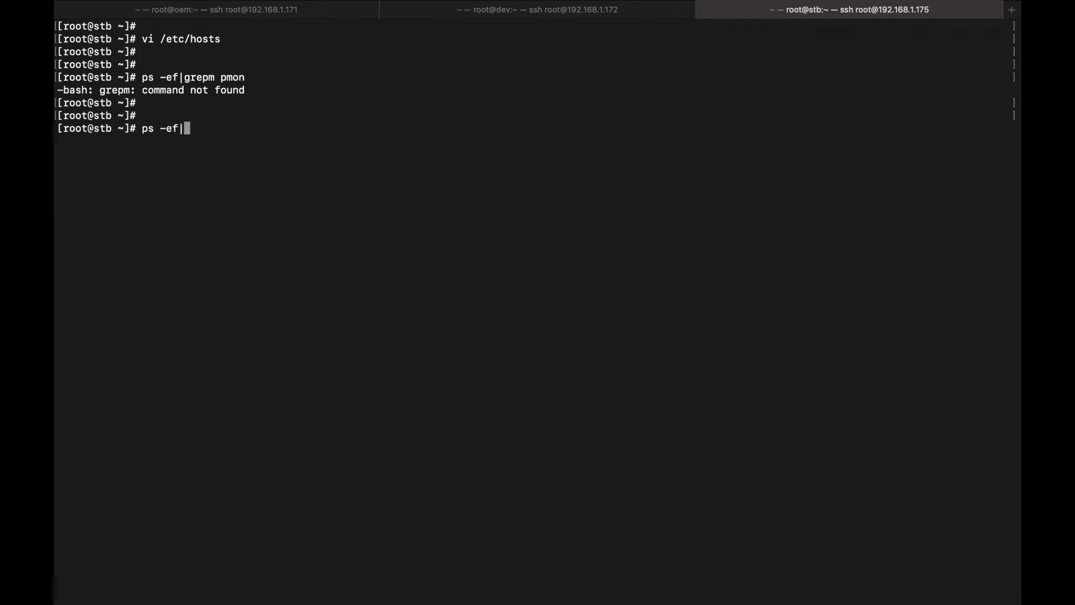
key(Return)
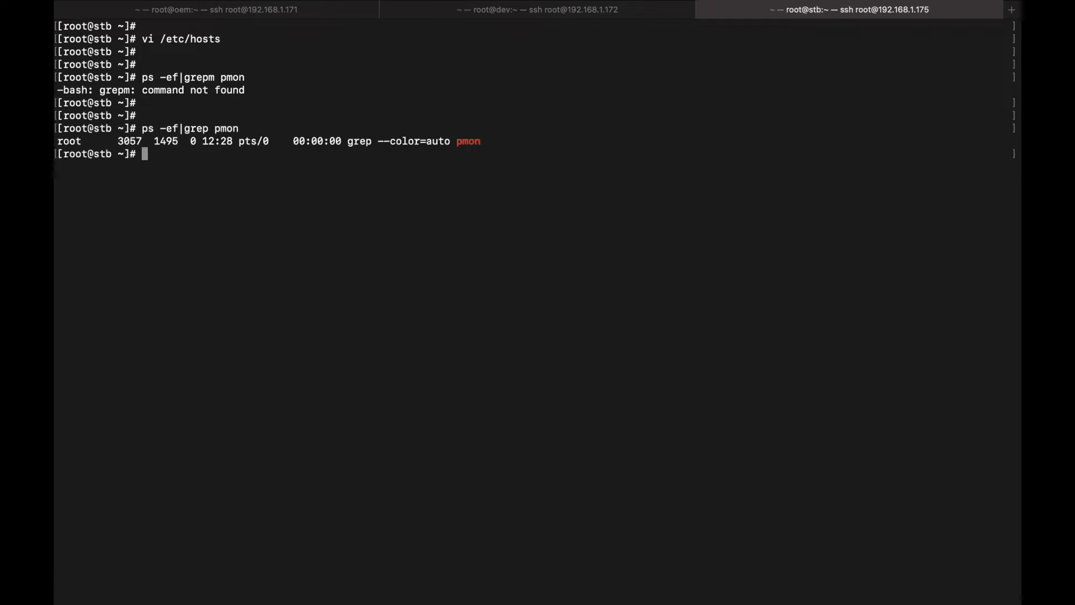
key(Return)
key(Return)
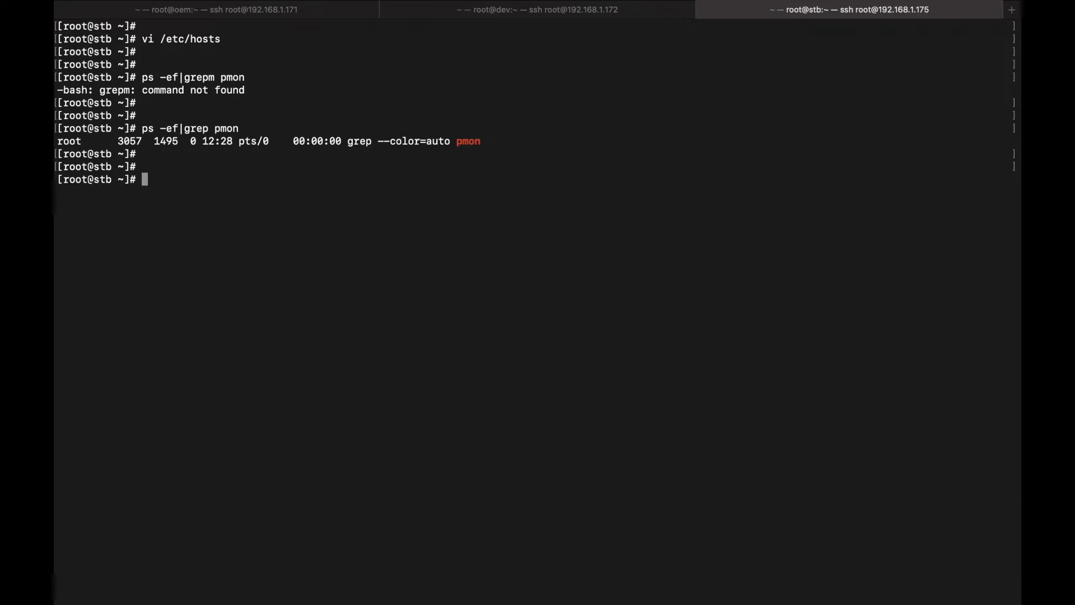
mouse_move(508, 16)
click(557, 10)
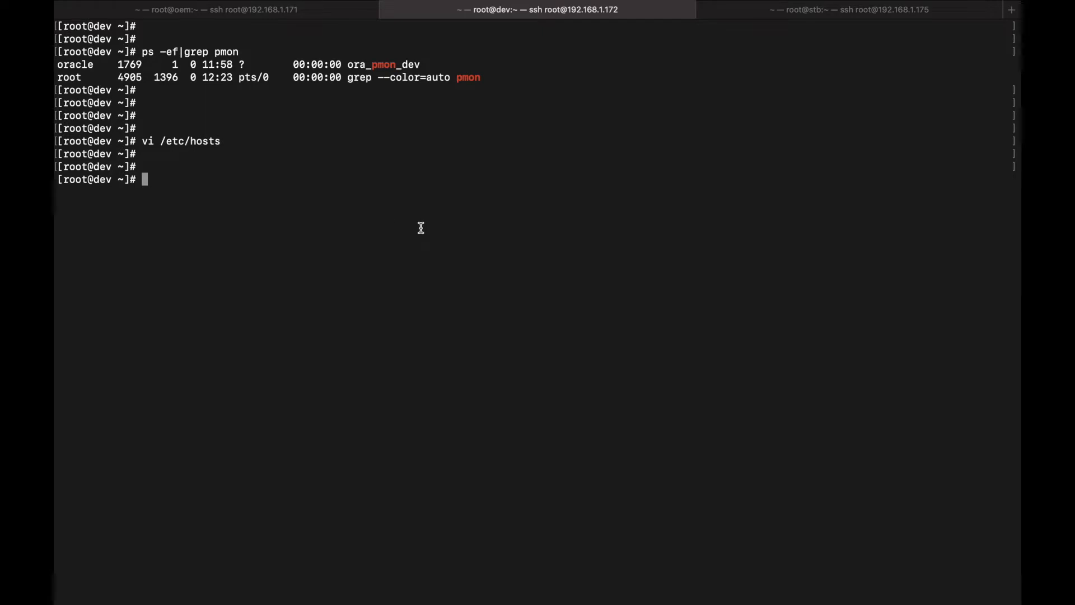
click(857, 13)
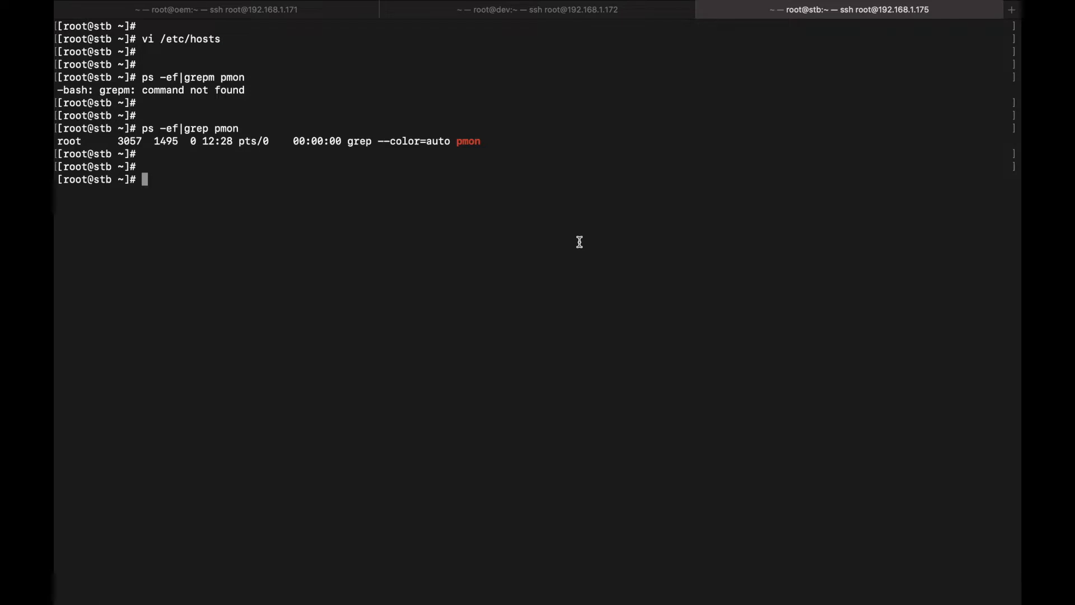
Copy the agent prerequisite yum install block, make through libXtst, from the article
key(ctrl+Right)
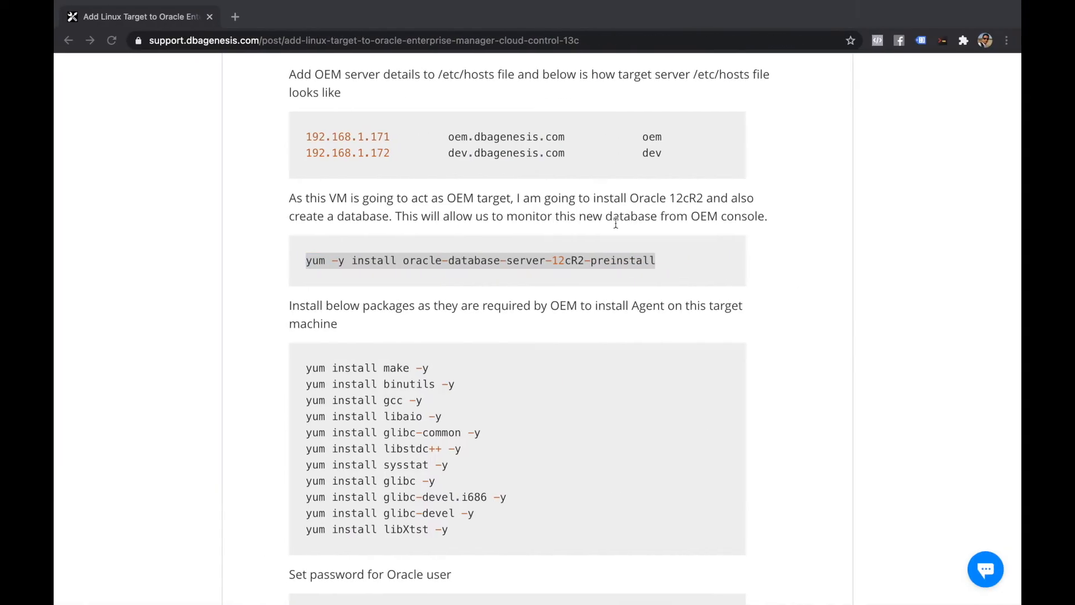
click(307, 275)
drag(307, 274, 716, 264)
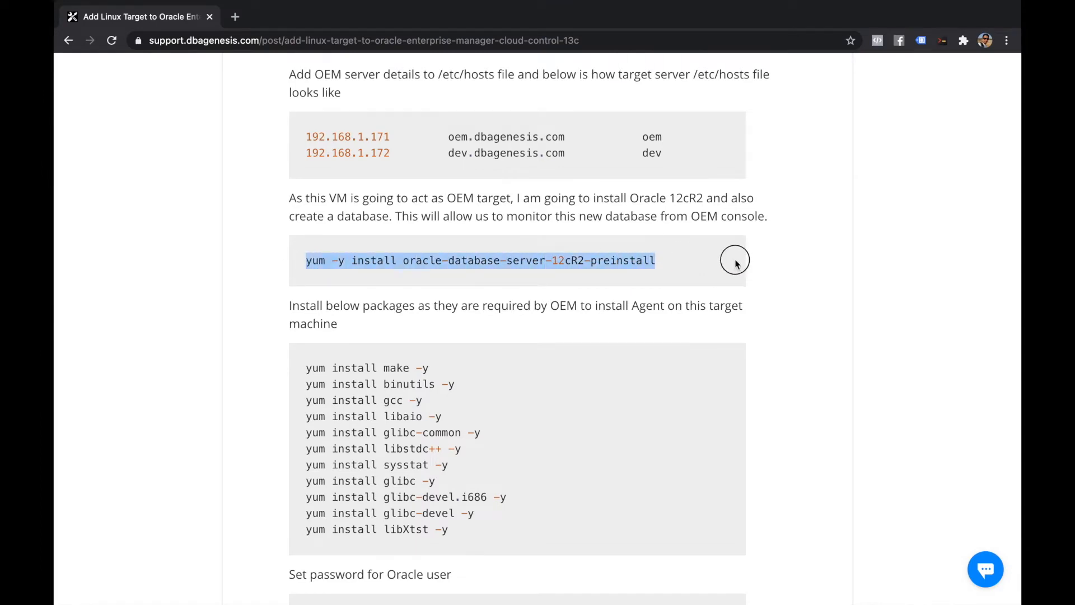
click(717, 264)
scroll(716, 268, down, 3)
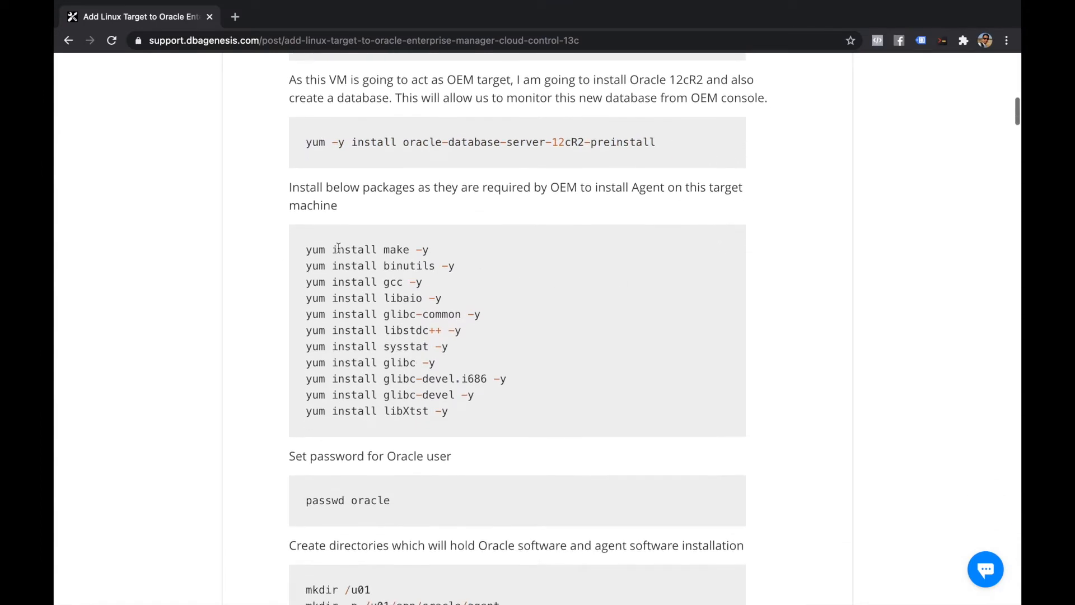
drag(306, 250, 561, 410)
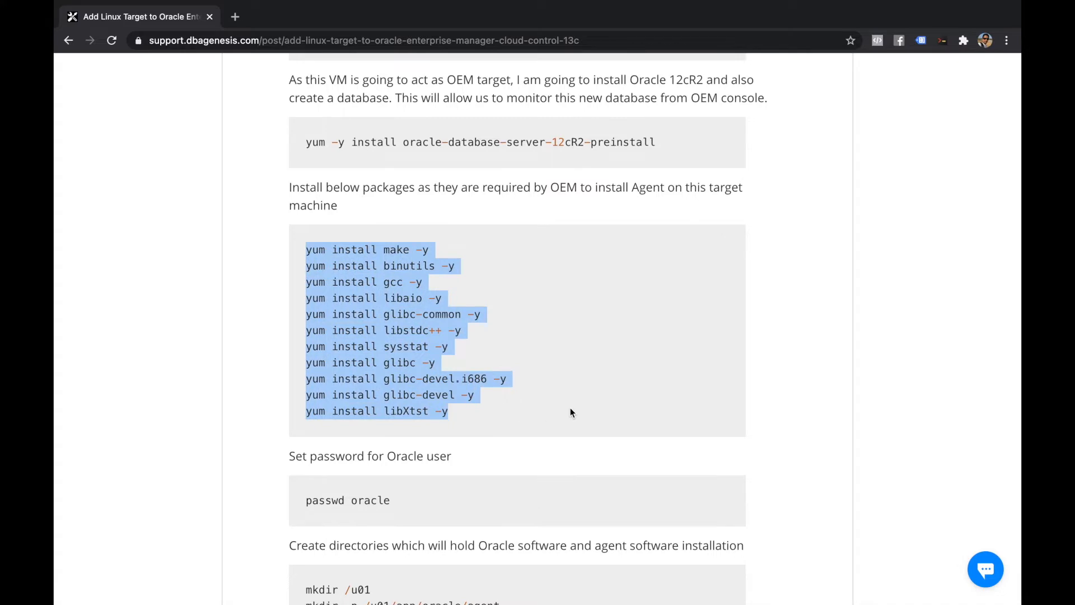
Paste the yum install commands into the stb shell and let the packages complete
key(ctrl+Left)
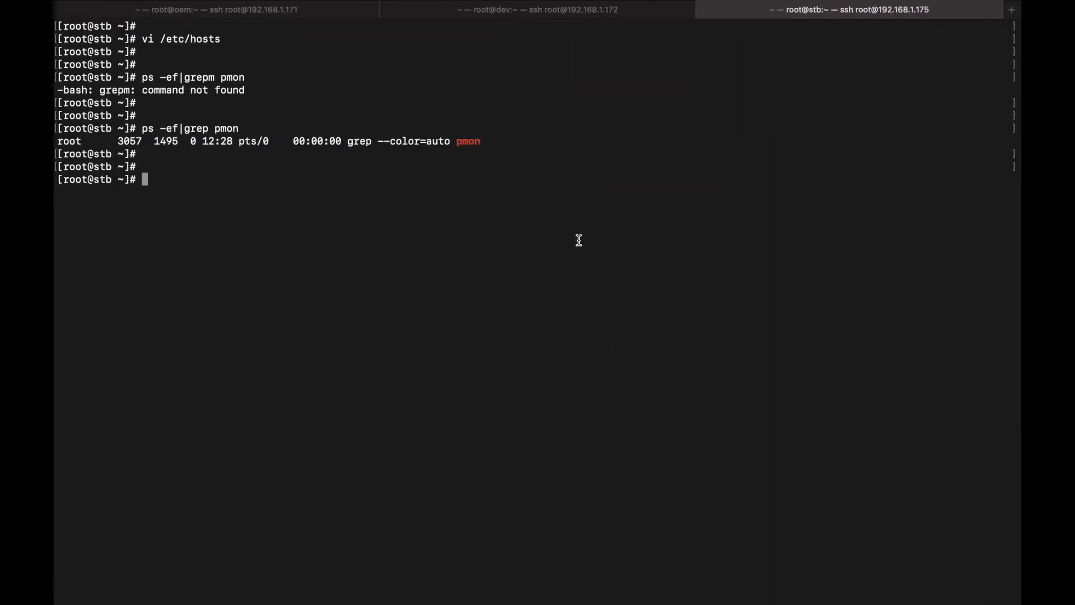
text(yum install make -y)
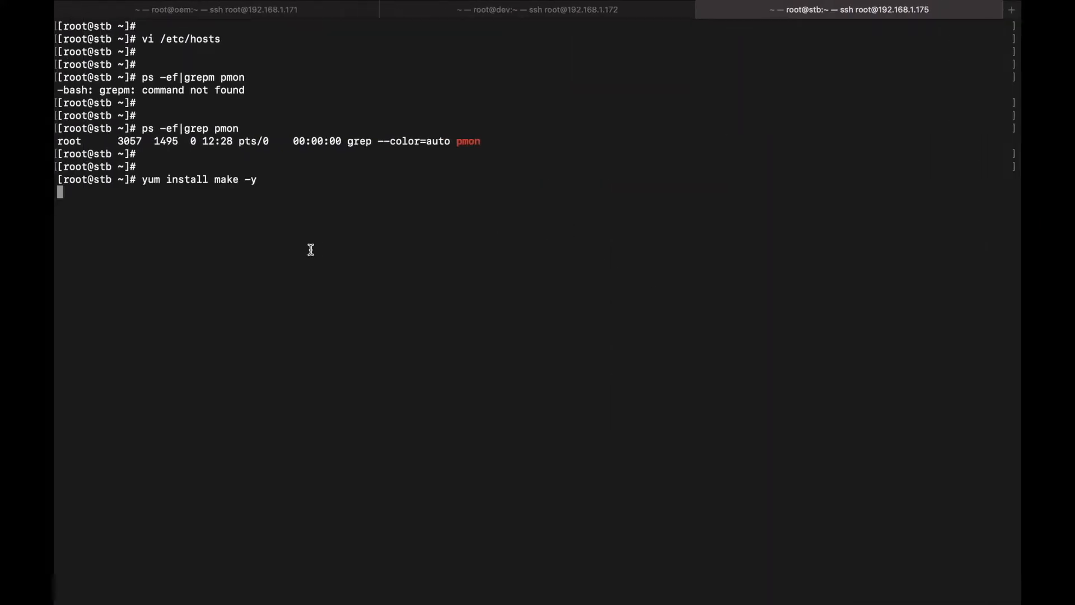
key(Return)
key(Return)
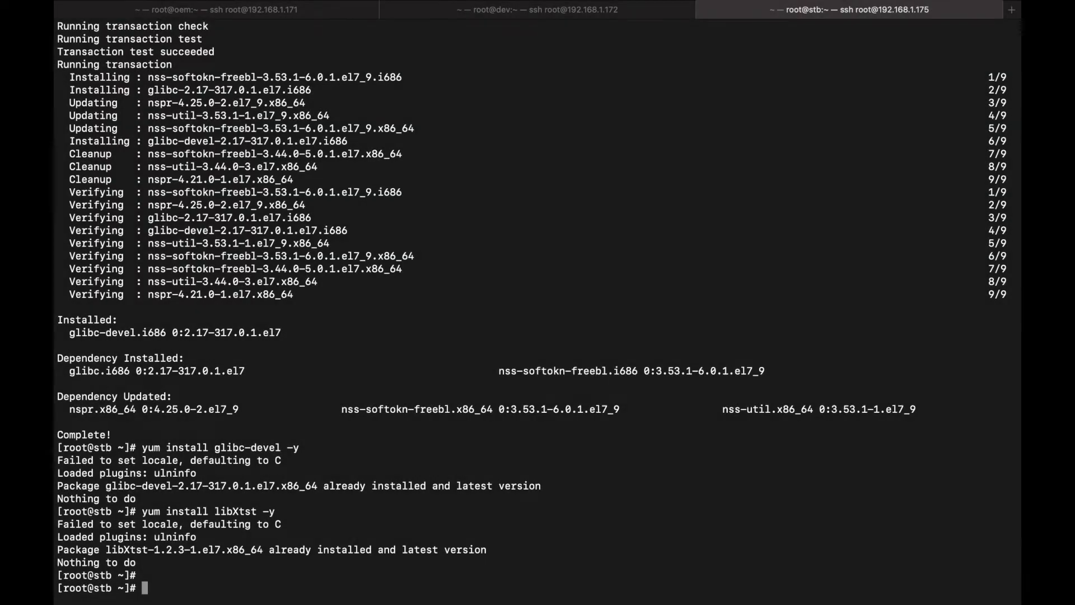
key(Return)
key(Return)
key(Return)
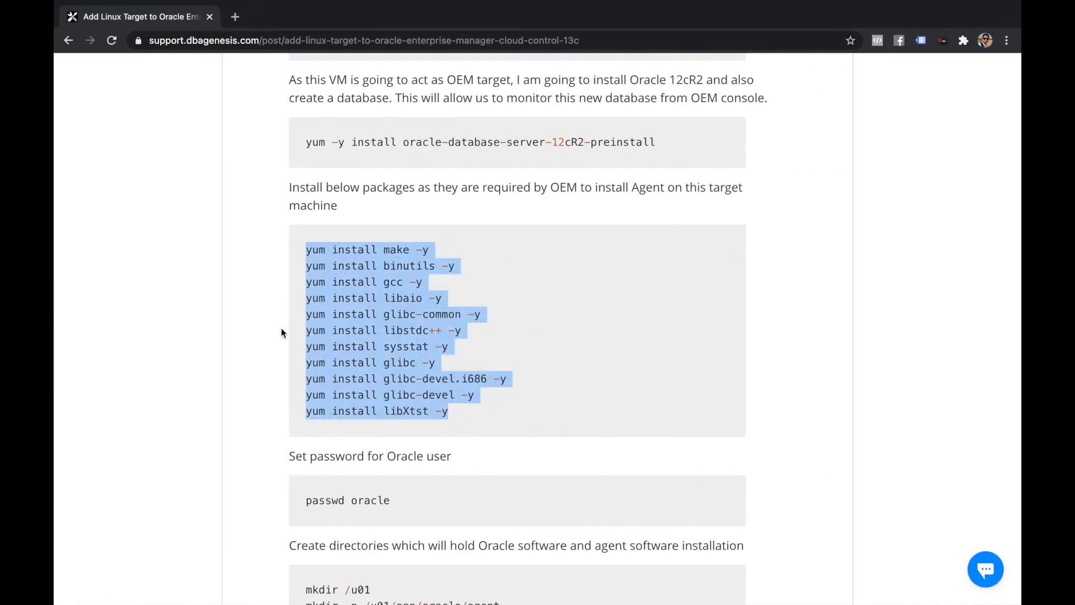
click(245, 332)
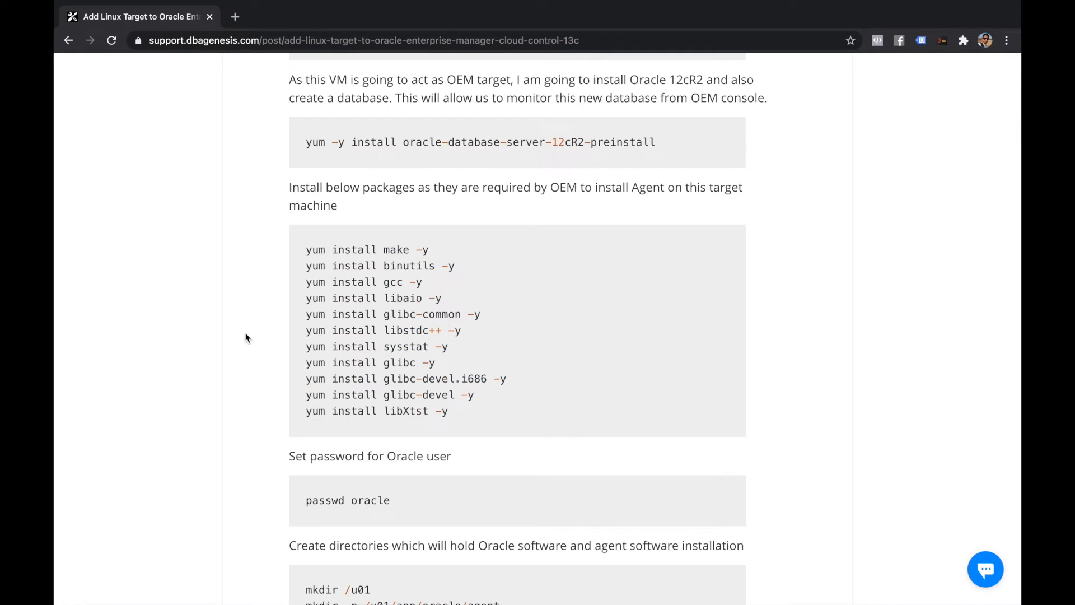
Copy the agent directory mkdir command from the article
scroll(245, 332, down, 3)
drag(306, 445, 499, 447)
key(super+c)
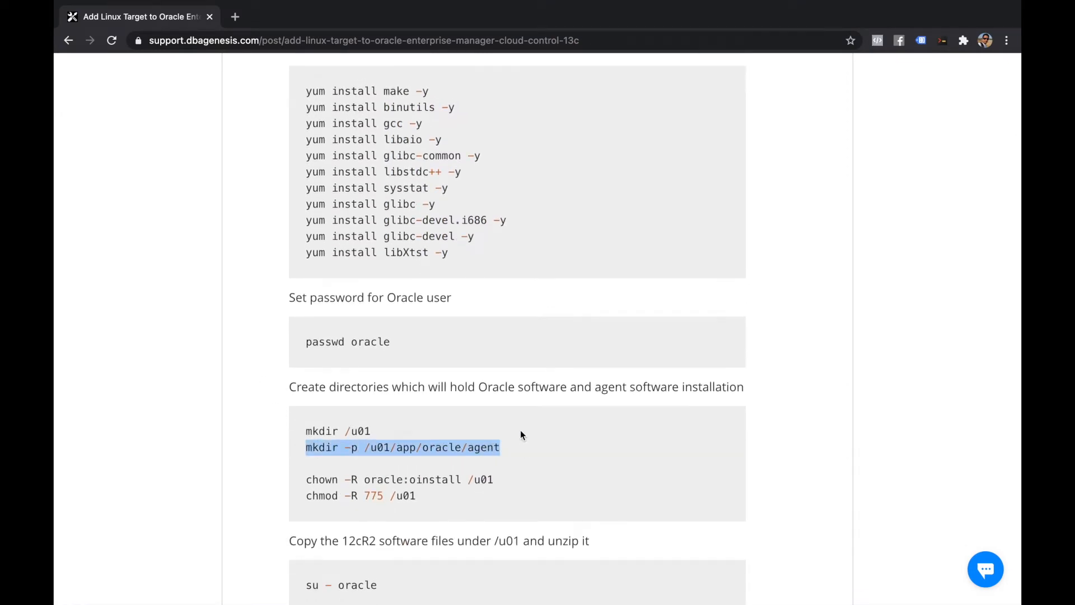
key(ctrl+Left)
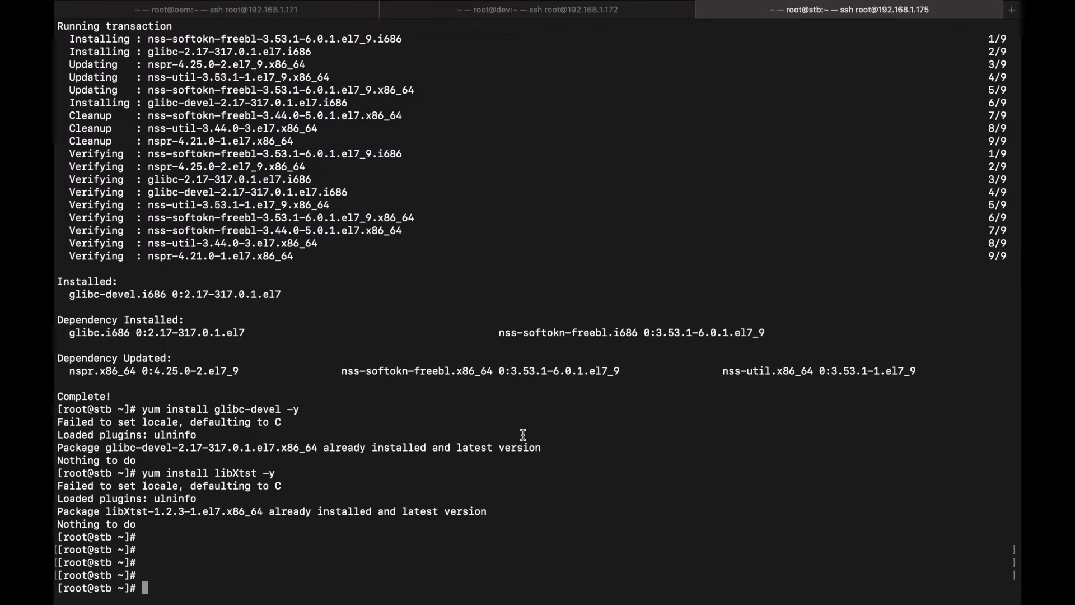
As oracle on stb, create /u01/app/oracle/agent and open .bash_profile in vi
text(su - oracle)
key(Return)
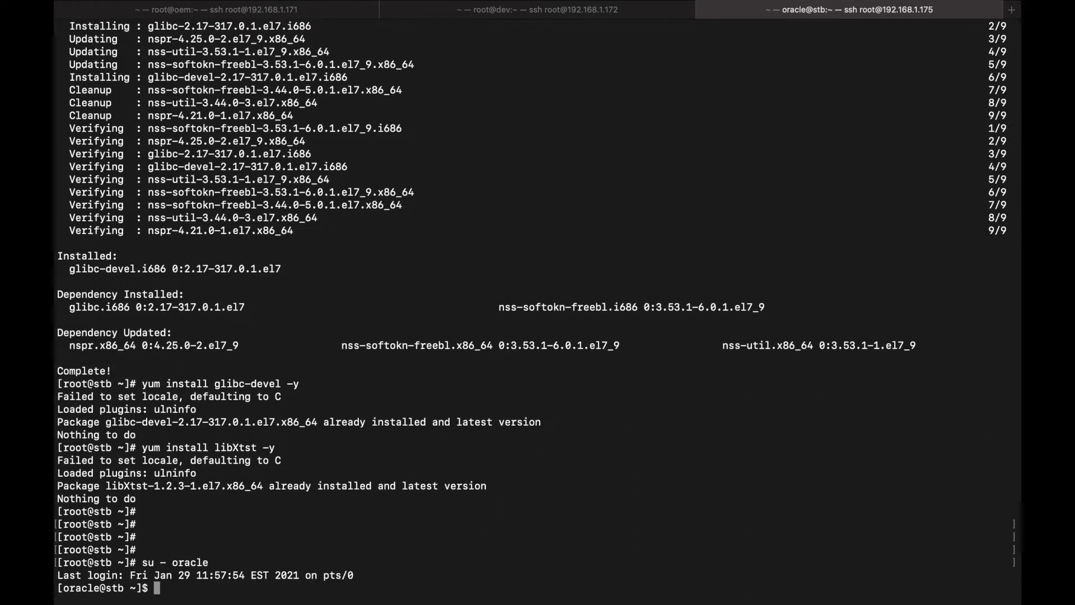
key(Return)
key(Return)
key(Return)
key(super+v)
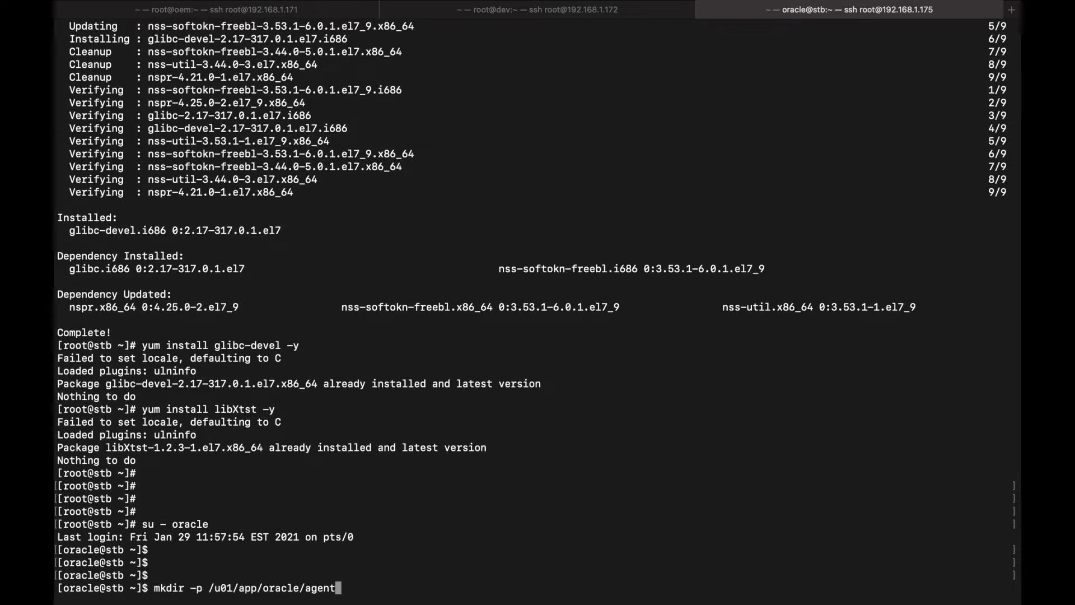
key(Return)
key(Return)
key(Return)
key(Return)
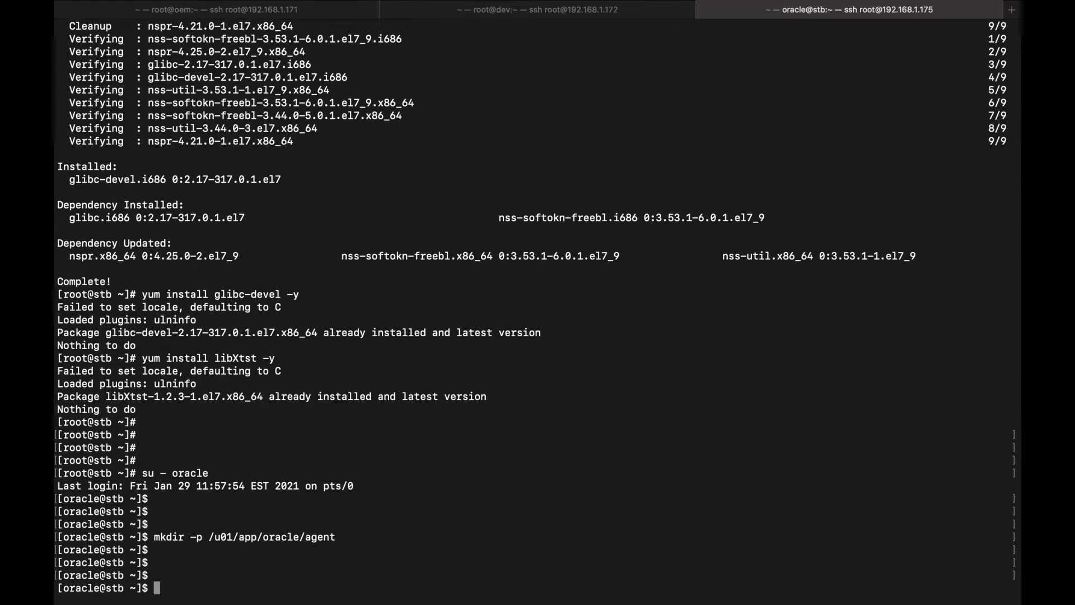
text(vi .bash_profile)
Add 'export AGENT_HOME=/u01/app/oracle/agent/agent_inst' below ORACLE_SID in oracle's .bash_profile and save it with vi
key(Return)
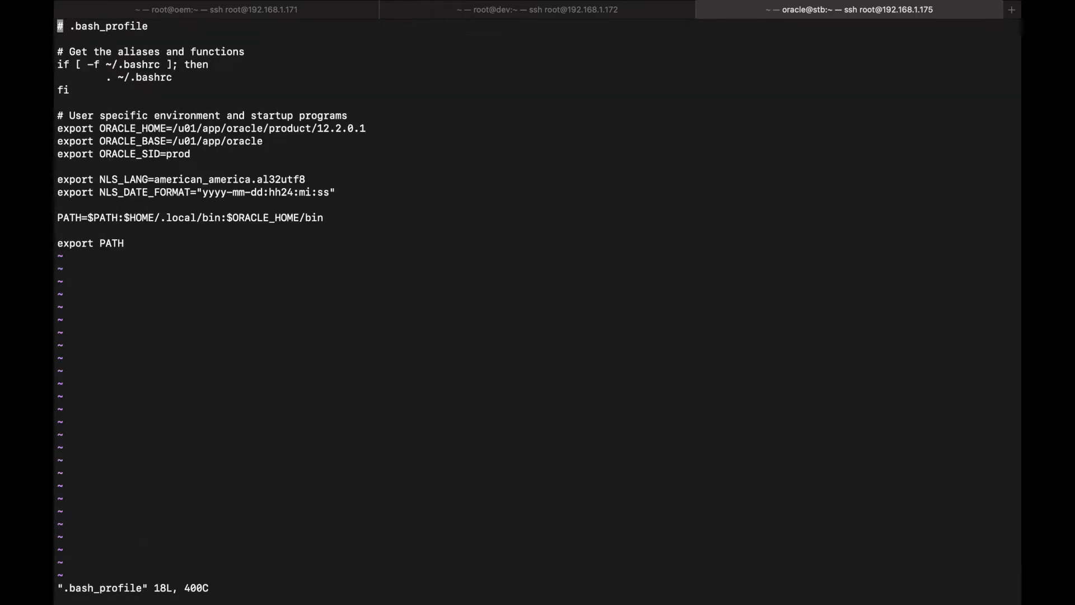
key(Down)
key(Down)
key(Down)
key(Down)
key(Down)
key(Down)
key(Down)
key(Down)
key(Down)
key(Down)
key(Down)
key(i)
key(Return)
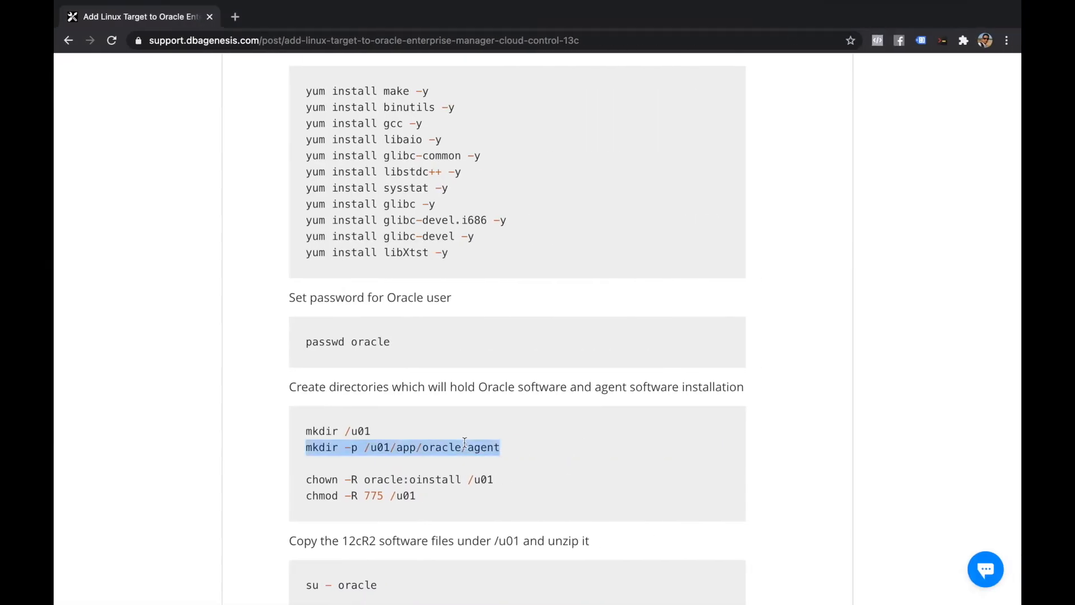
scroll(464, 446, down, 6)
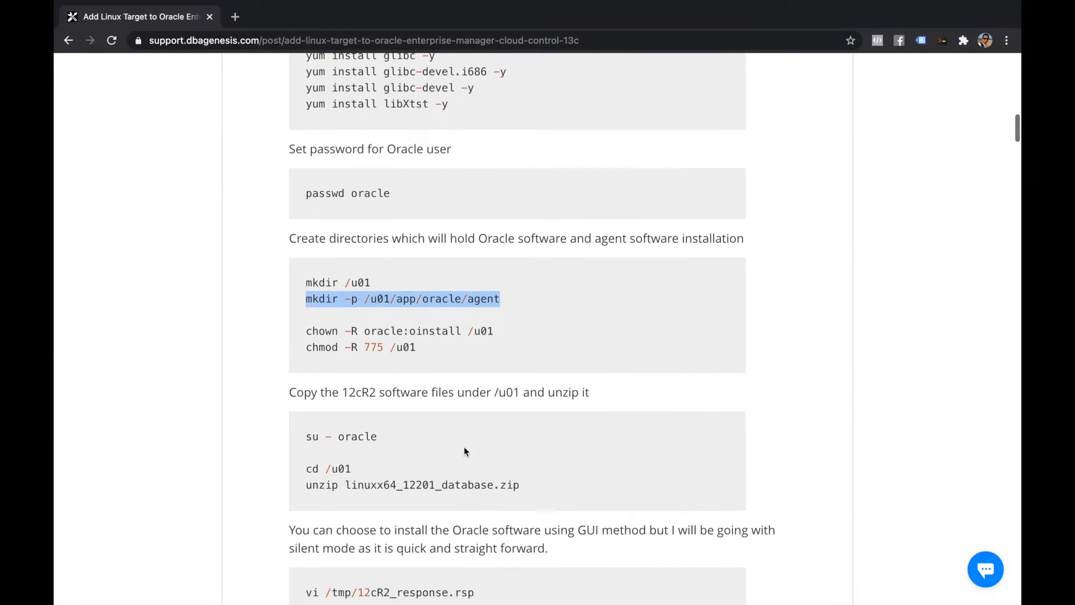
scroll(464, 448, down, 11)
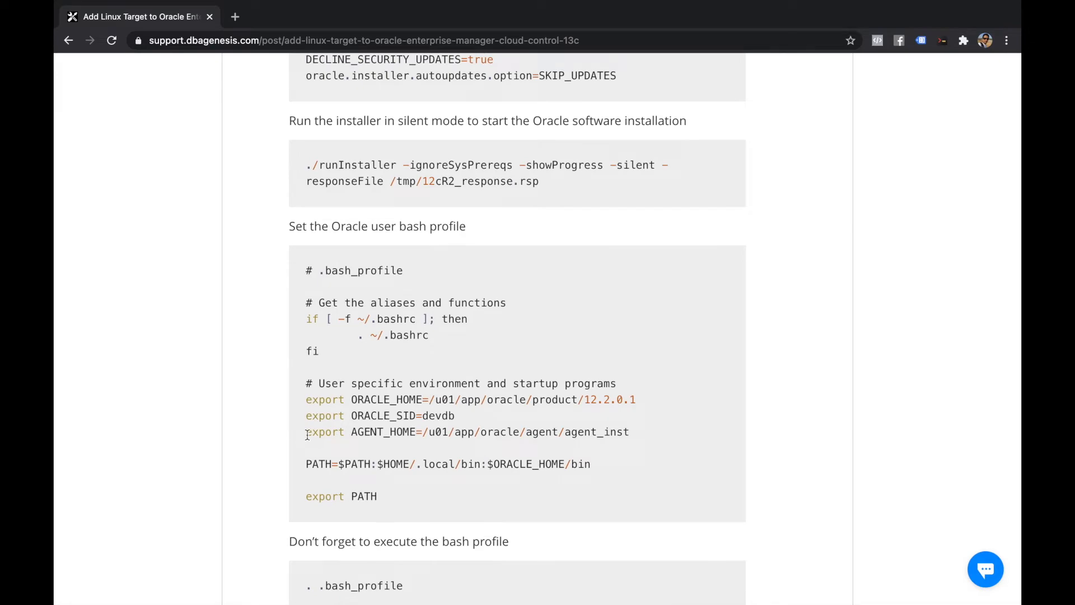
triple_click(311, 434)
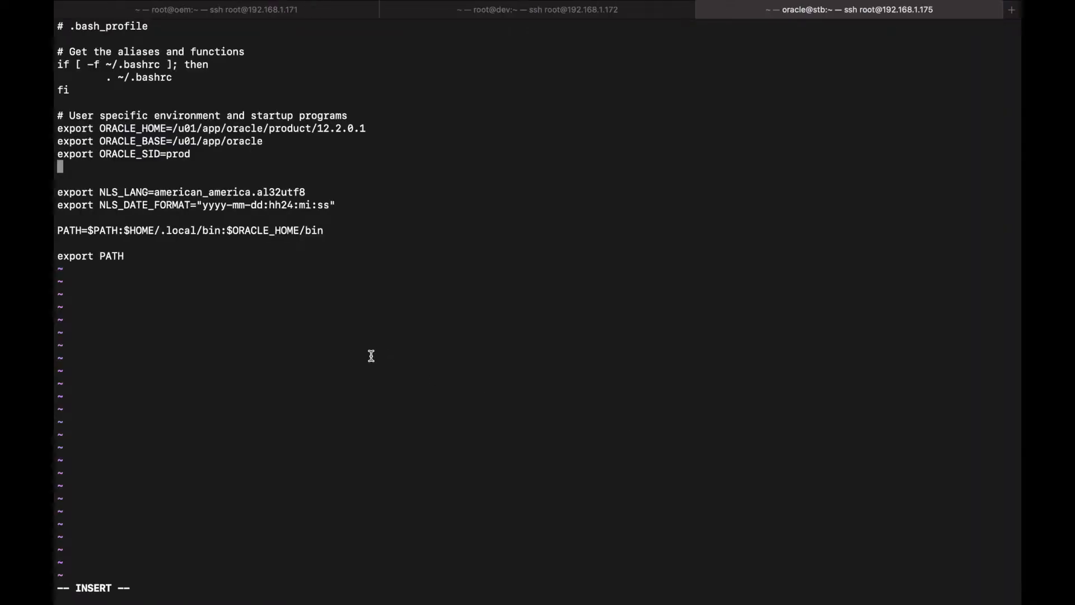
text(export AGENT_HOME=/u01/app/oracle/agent/agent_inst)
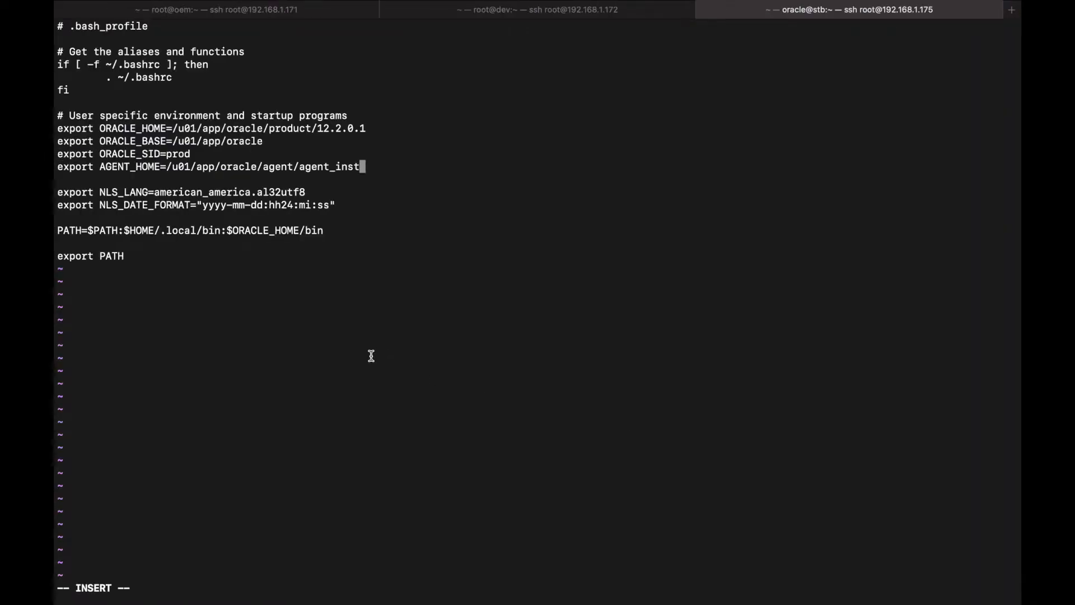
key(Escape)
text(:wq)
key(Return)
Source .bash_profile in the shell and return to Enterprise Manager
key(Return)
key(Return)
key(Return)
text(. .ba)
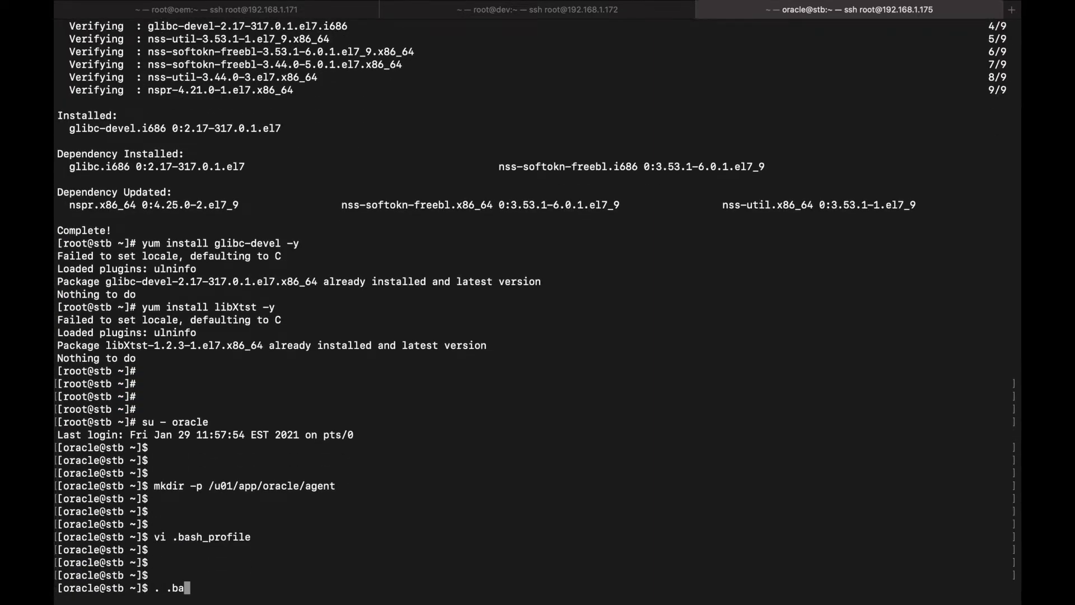
text(sh_profile)
key(Return)
key(Return)
key(Return)
key(Return)
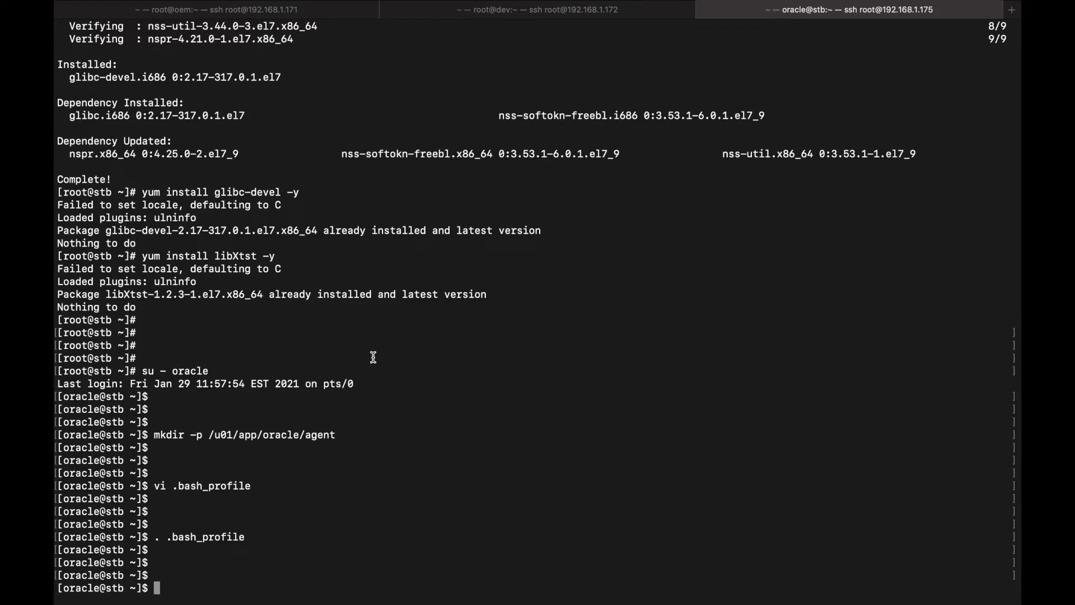
key(ctrl+Left)
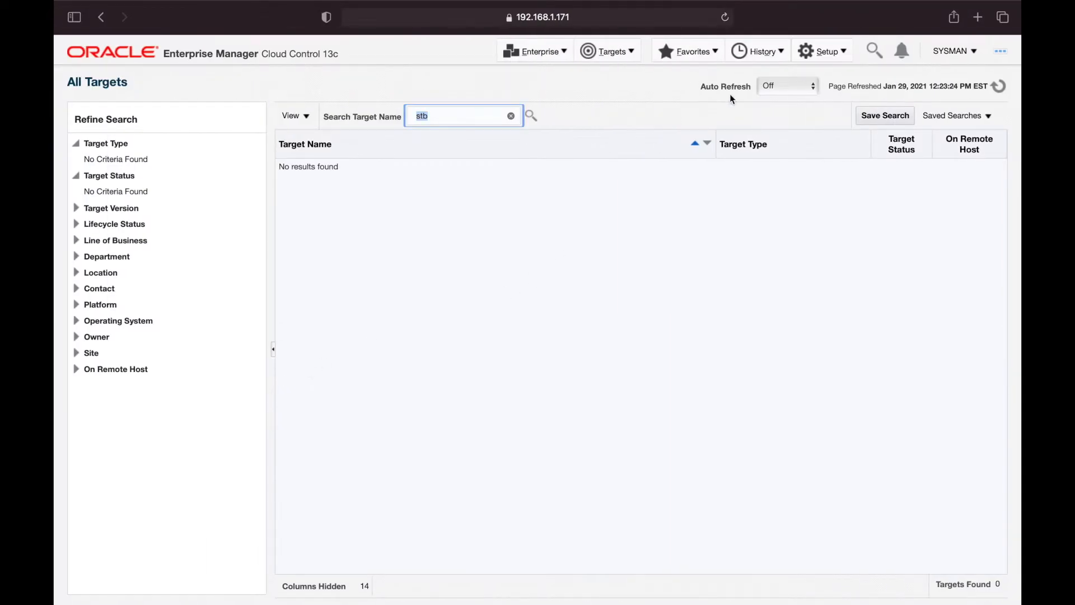
Start the Install Agent on Host wizard from Setup > Add Target > Add Targets Manually
click(813, 56)
mouse_move(815, 98)
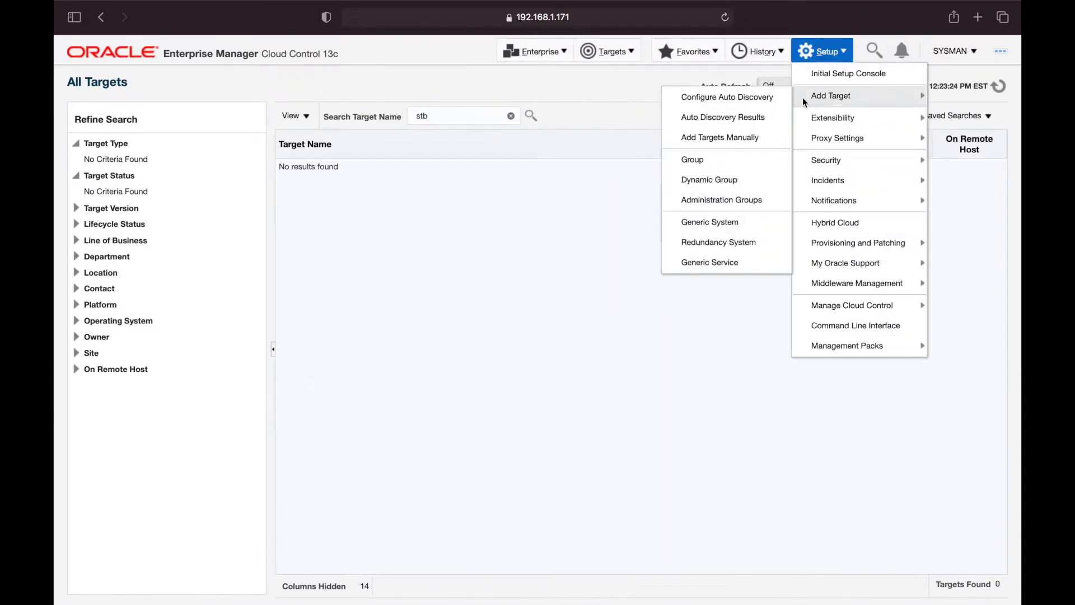
click(749, 138)
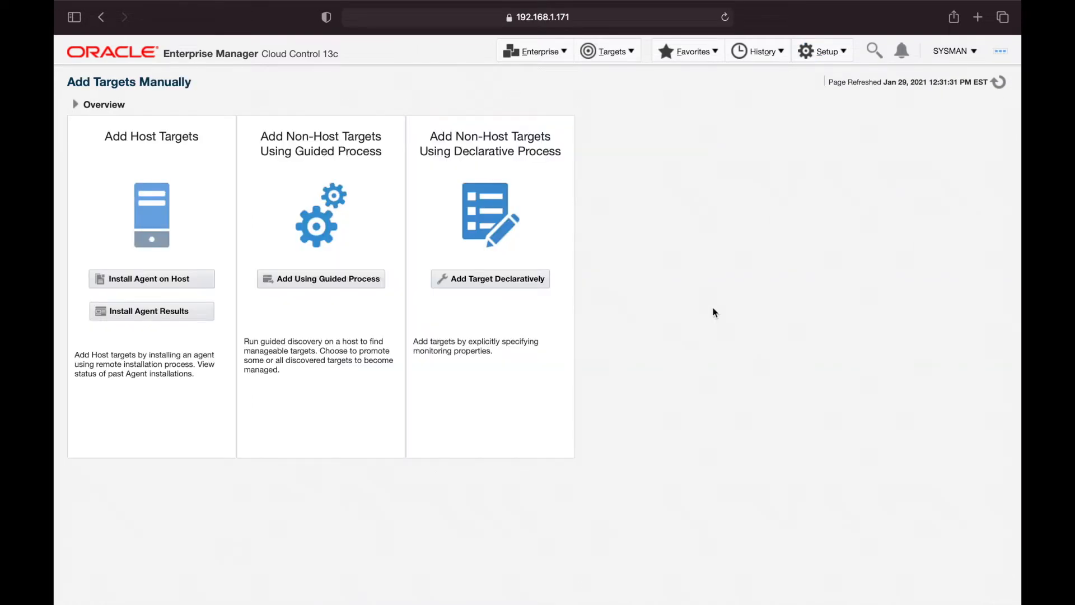
click(134, 283)
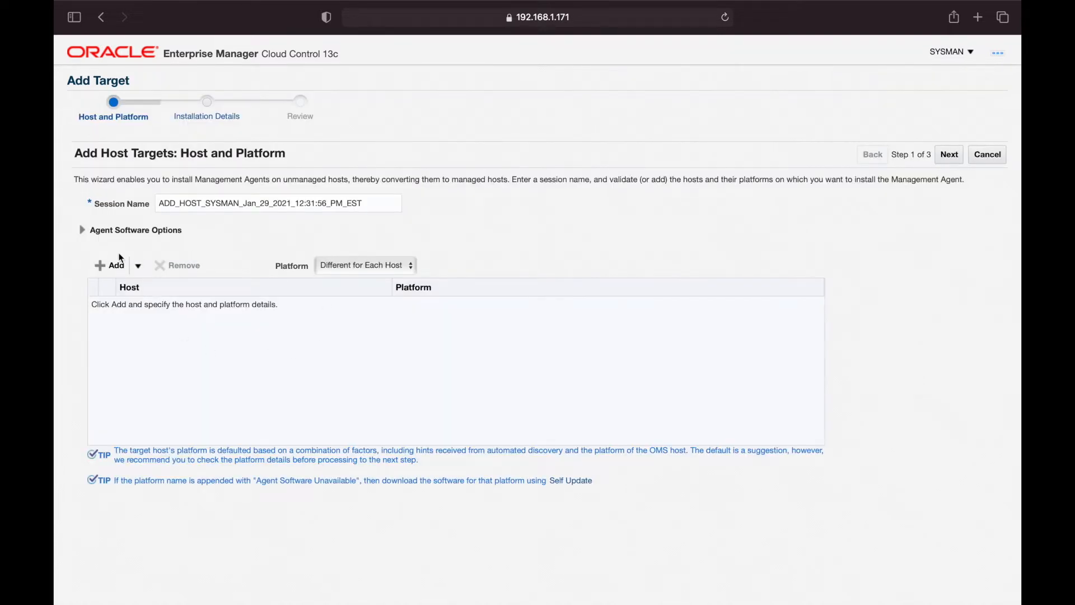
Add host stb.dbagenesis.com with platform Linux x86-64 and continue to Installation Details
click(102, 269)
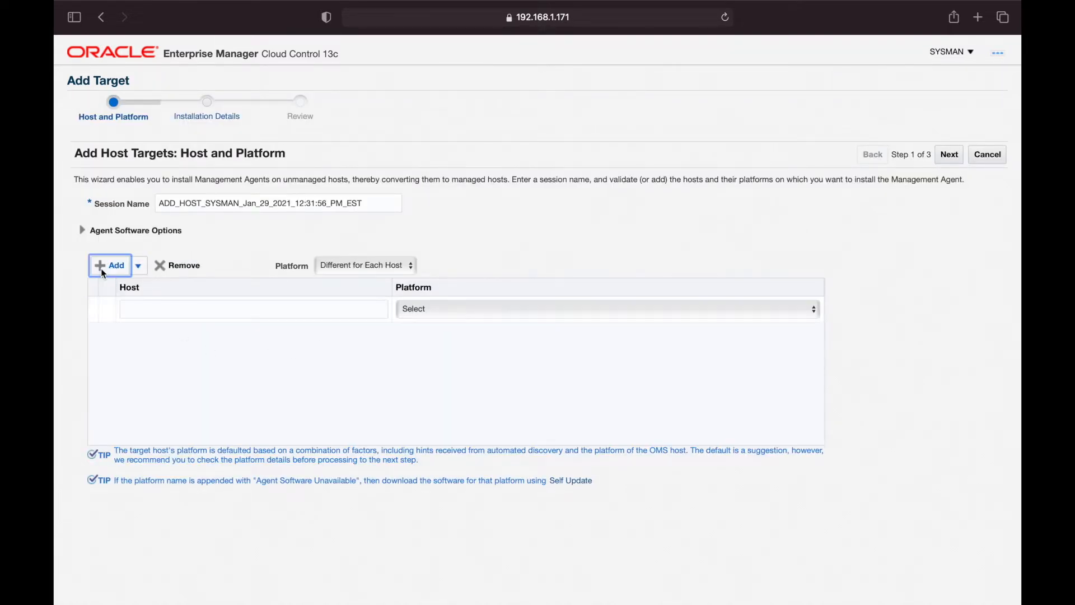
click(178, 303)
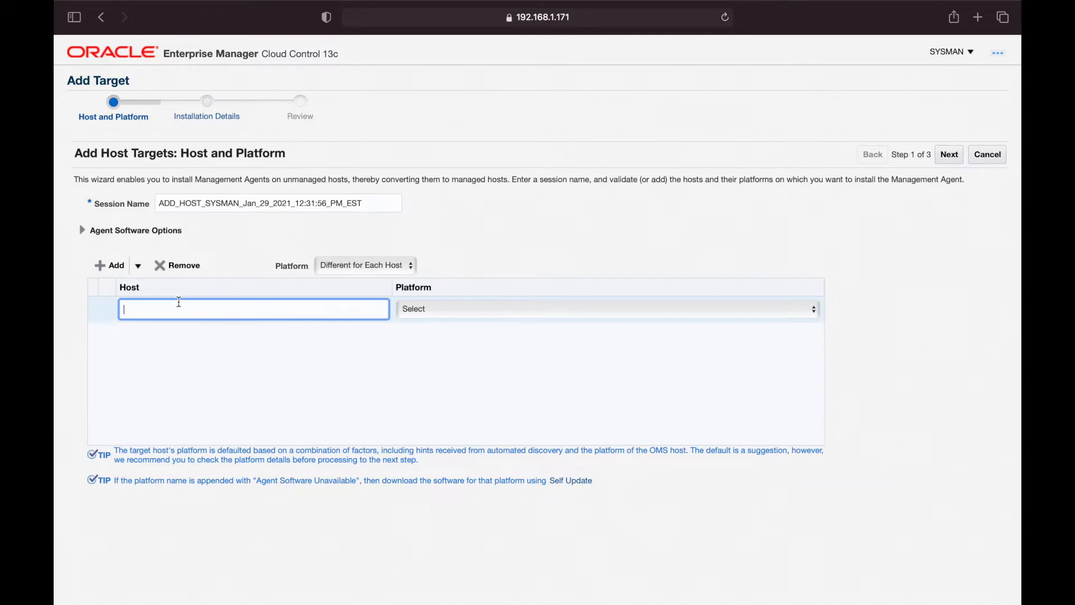
text(stb.dbagenesis.com)
key(Tab)
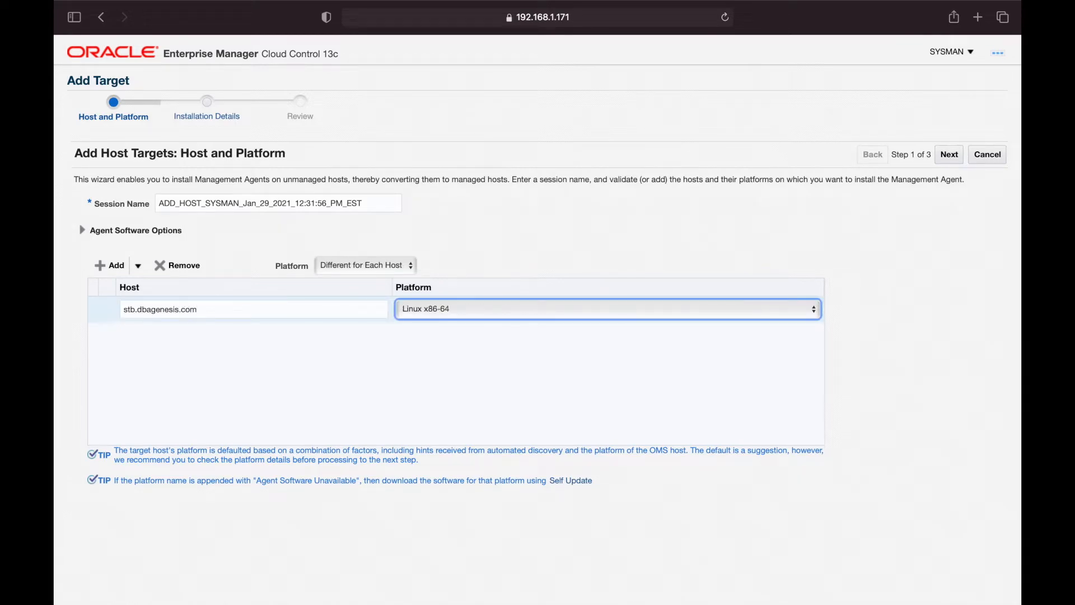
click(807, 239)
click(945, 159)
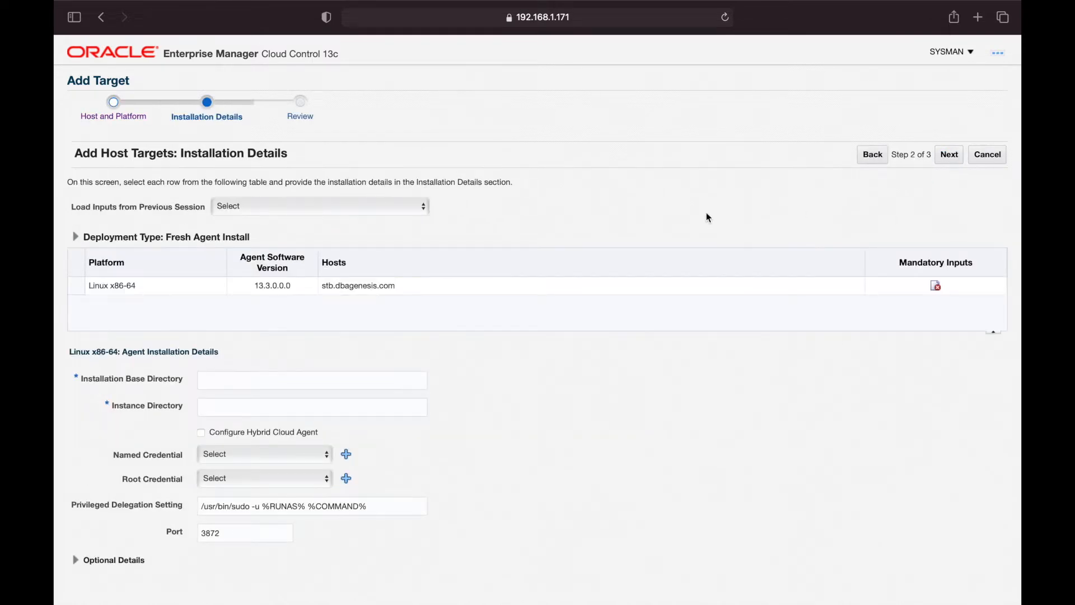
Enter /u01/app/oracle/agent as Installation Base Directory, trimmed from the pasted AGENT_HOME export line
click(243, 381)
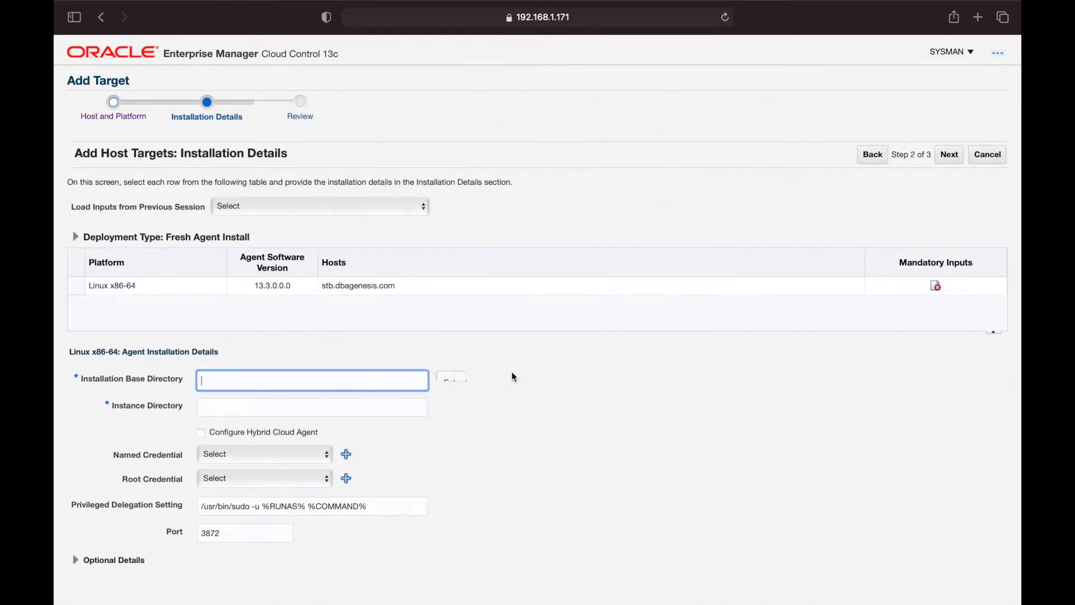
text(export AGENT_HOME=/u01/app/oracle/agent/agent_inst)
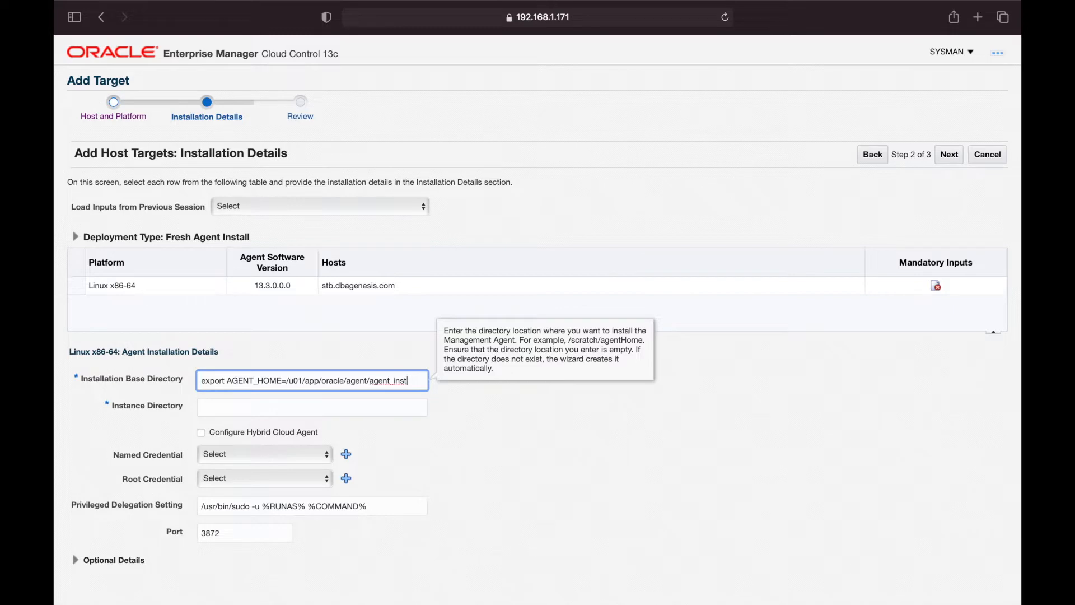
key(BackSpace)
key(BackSpace)
key(BackSpace)
key(BackSpace)
key(BackSpace)
key(BackSpace)
key(BackSpace)
key(BackSpace)
key(shift+super+Left)
key(BackSpace)
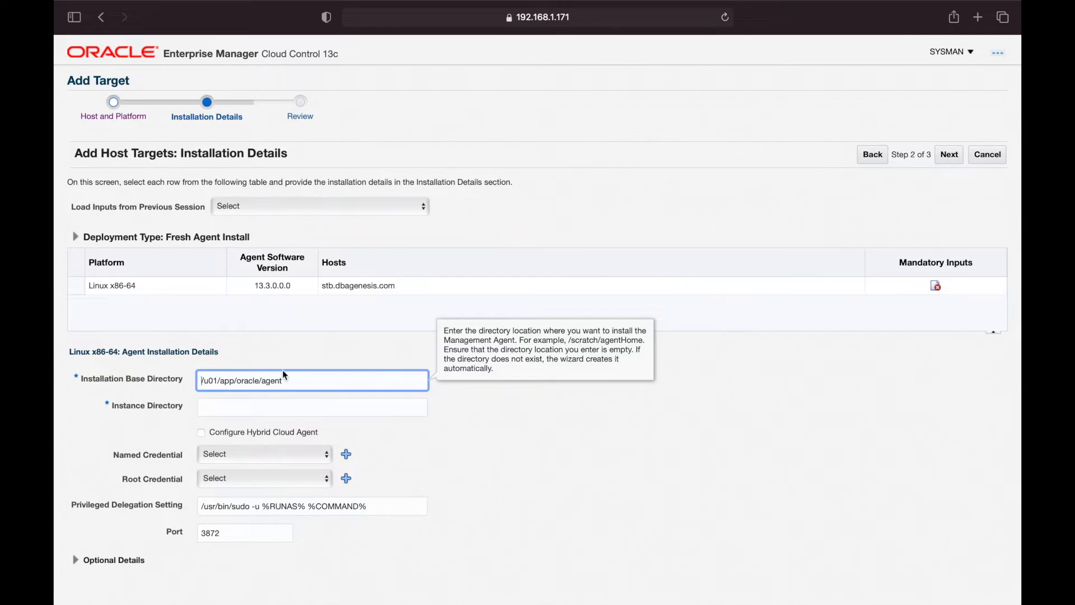
click(307, 380)
Check the path against the terminal's mkdir command and apply it so Instance Directory becomes /u01/app/oracle/agent/agent_inst
key(ctrl+Right)
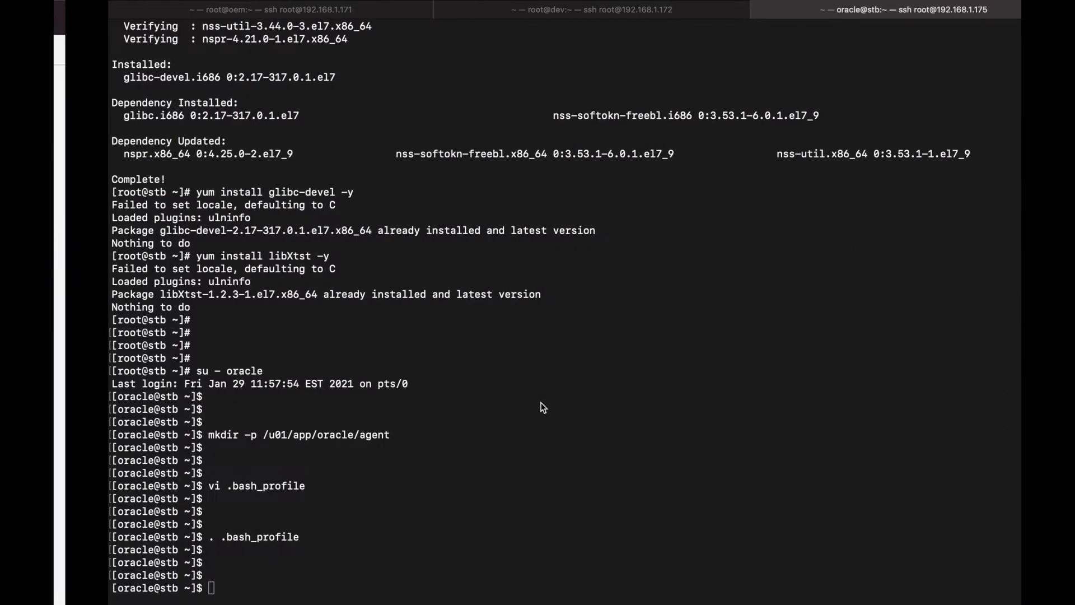
drag(154, 435, 339, 435)
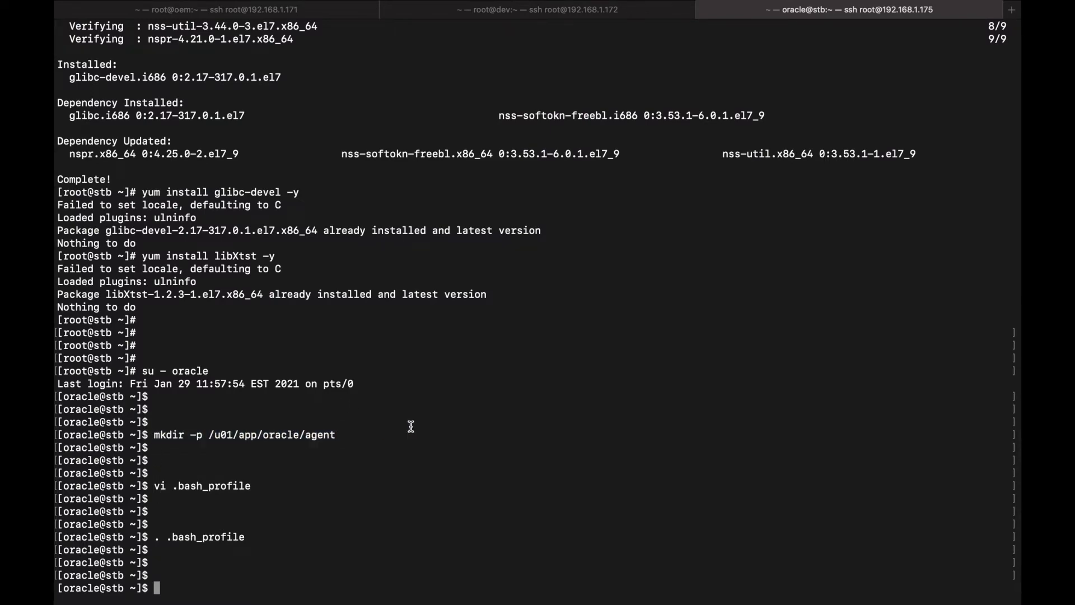
key(ctrl+Left)
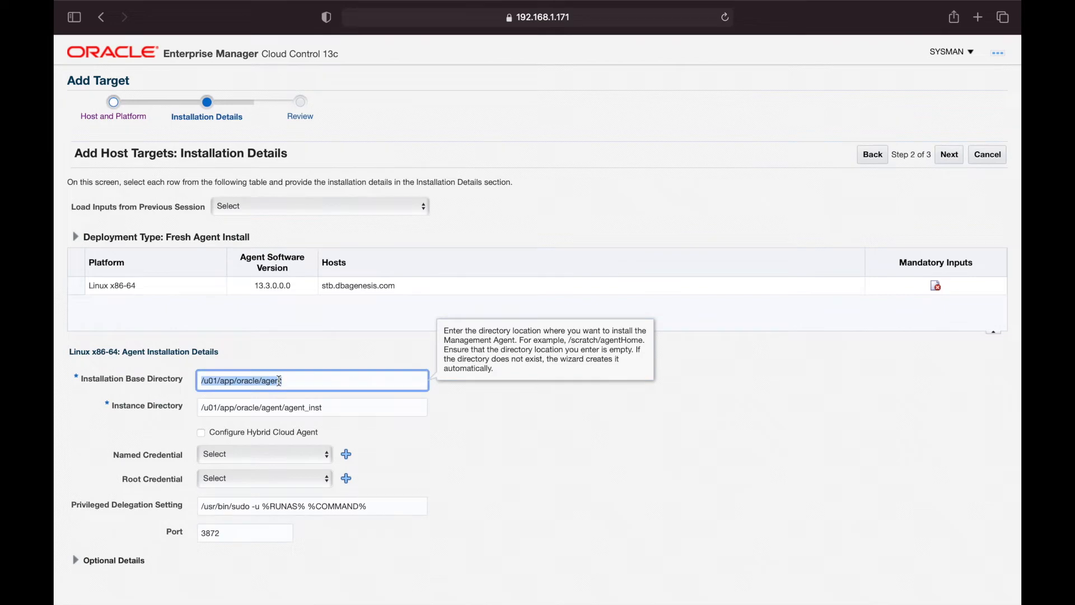
click(571, 440)
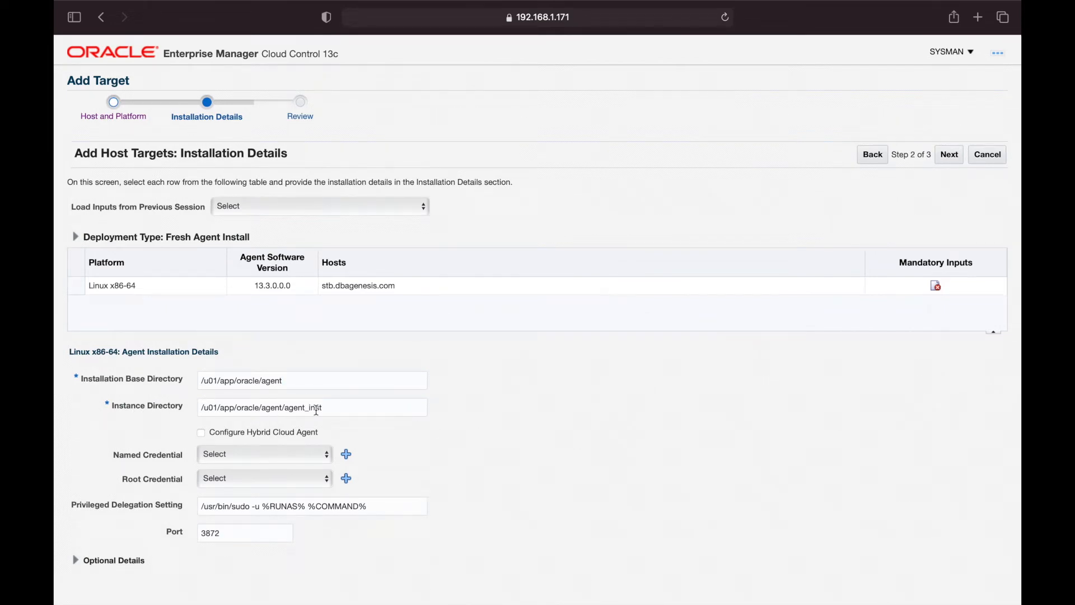
click(626, 443)
Save a new named credential STB_ORACLE_USER for user oracle with its password and run privilege None
click(346, 456)
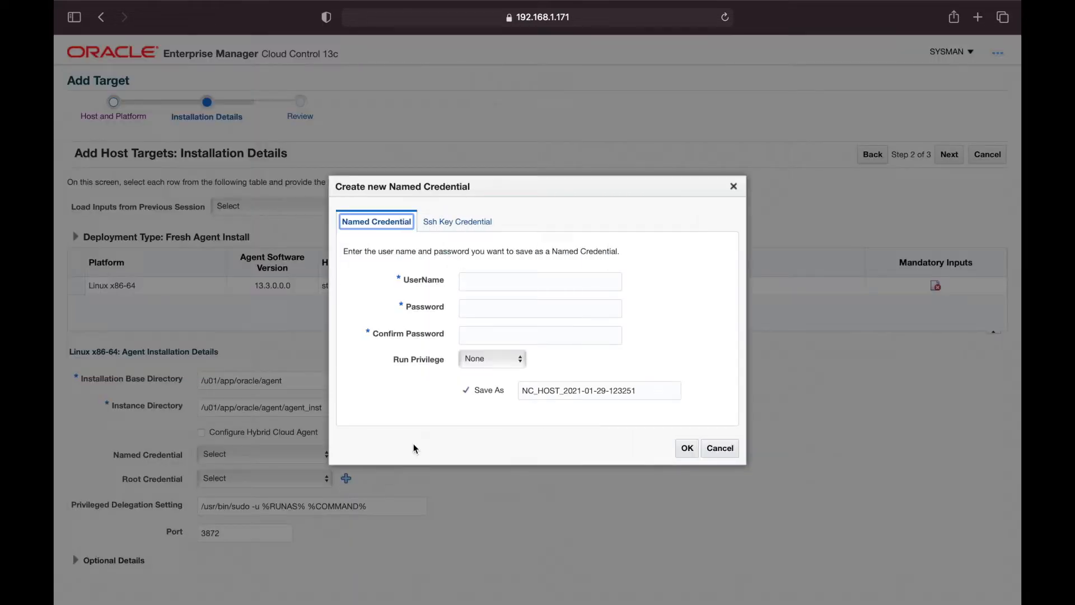
click(488, 282)
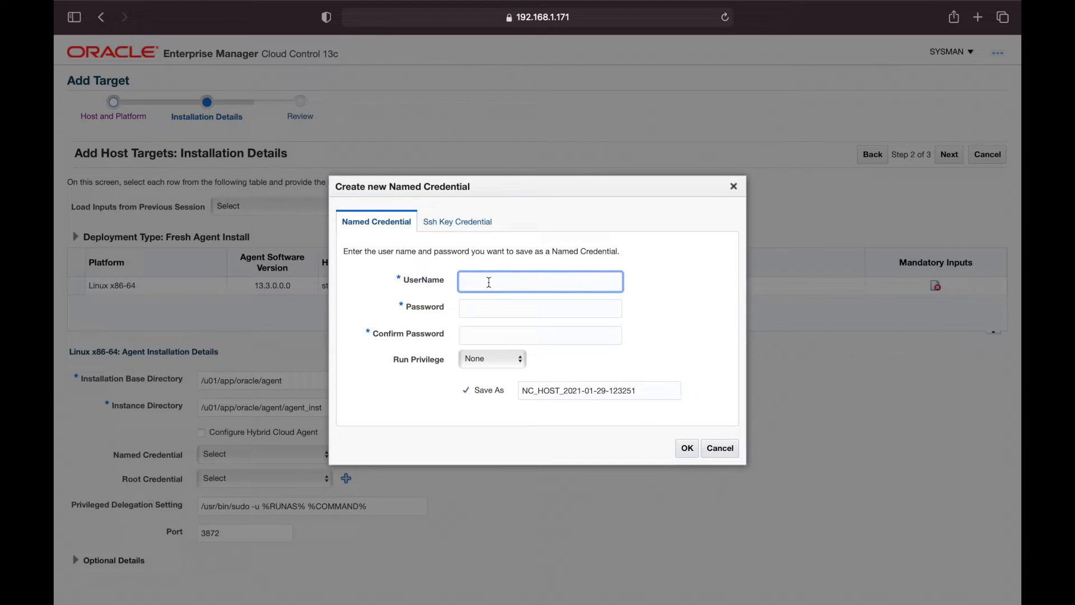
text(oracle)
key(Tab)
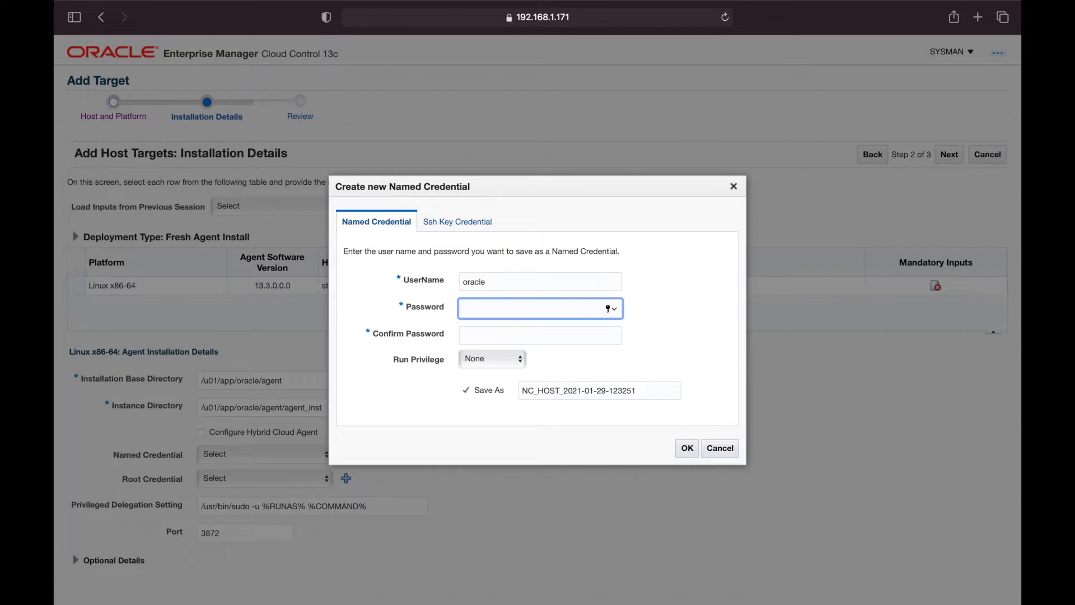
text(•••••••••)
key(Tab)
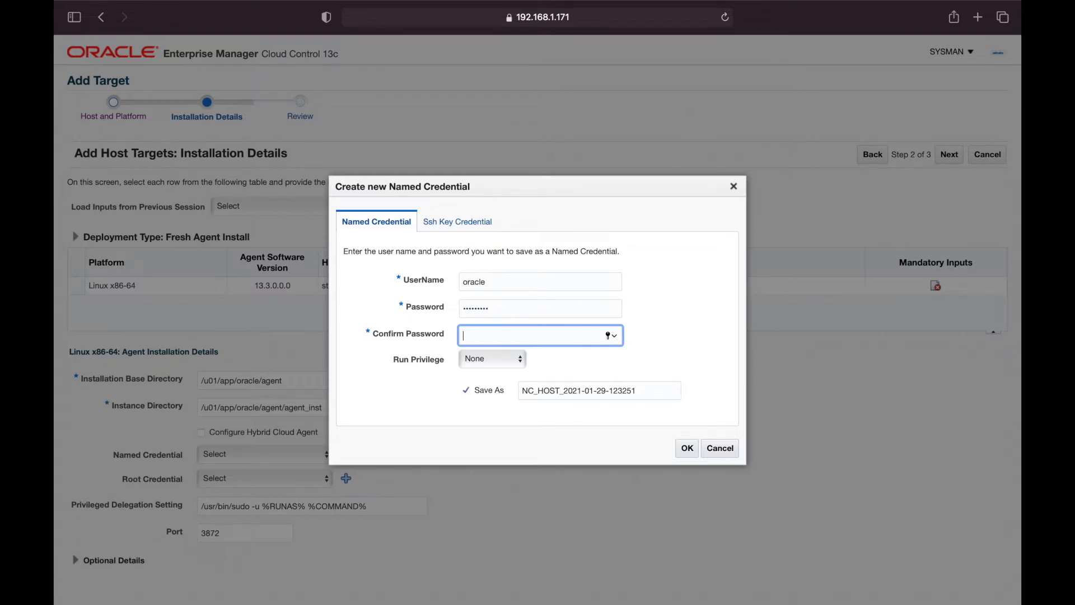
text(•••••••••)
key(Tab)
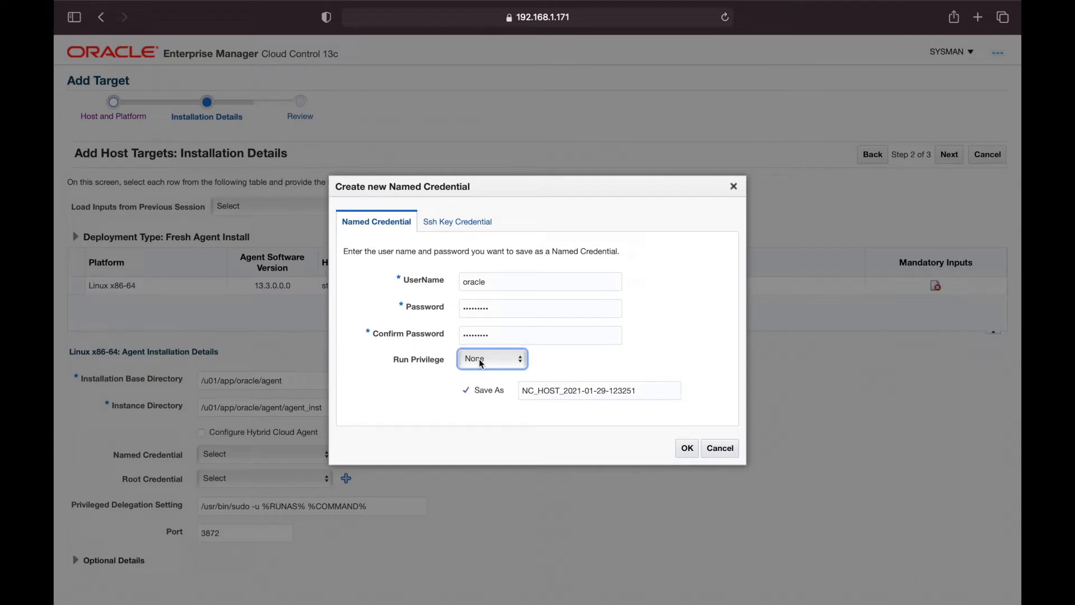
click(479, 361)
click(419, 385)
click(641, 392)
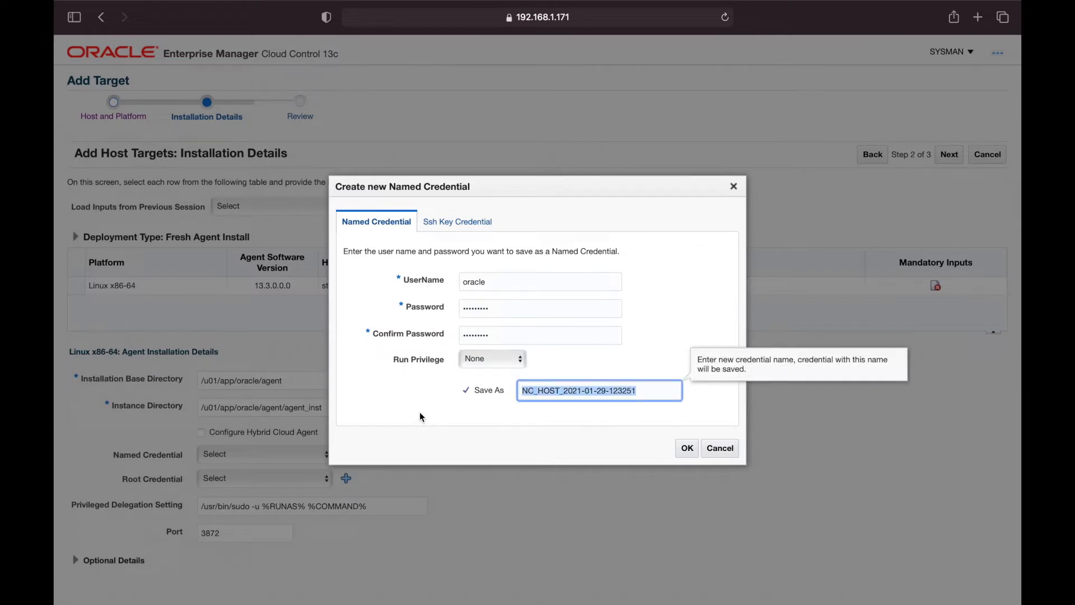
text(STB)
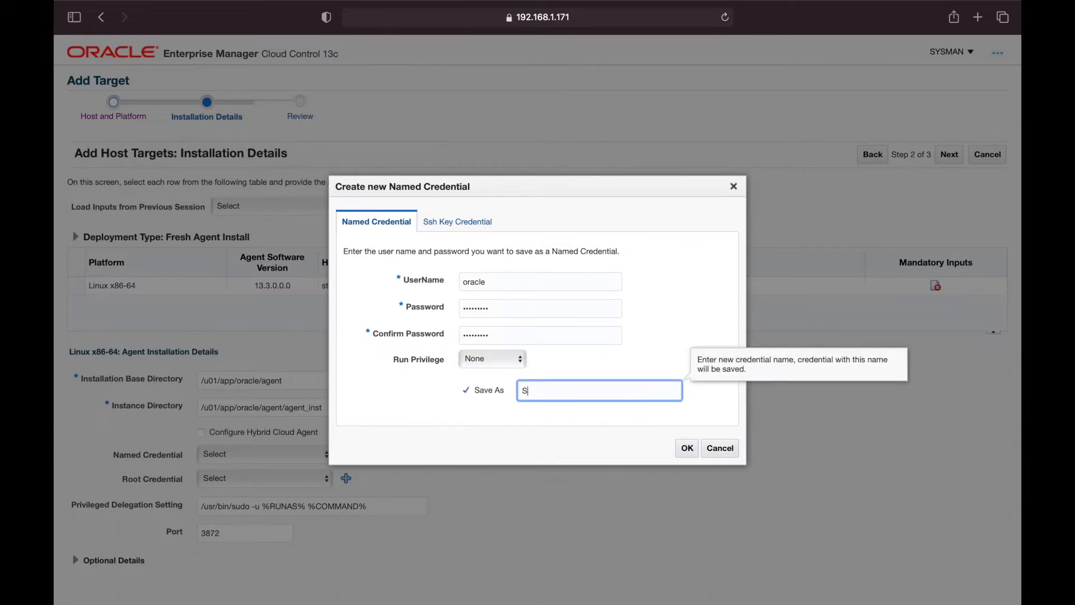
text(_ORACLE_USER)
click(685, 448)
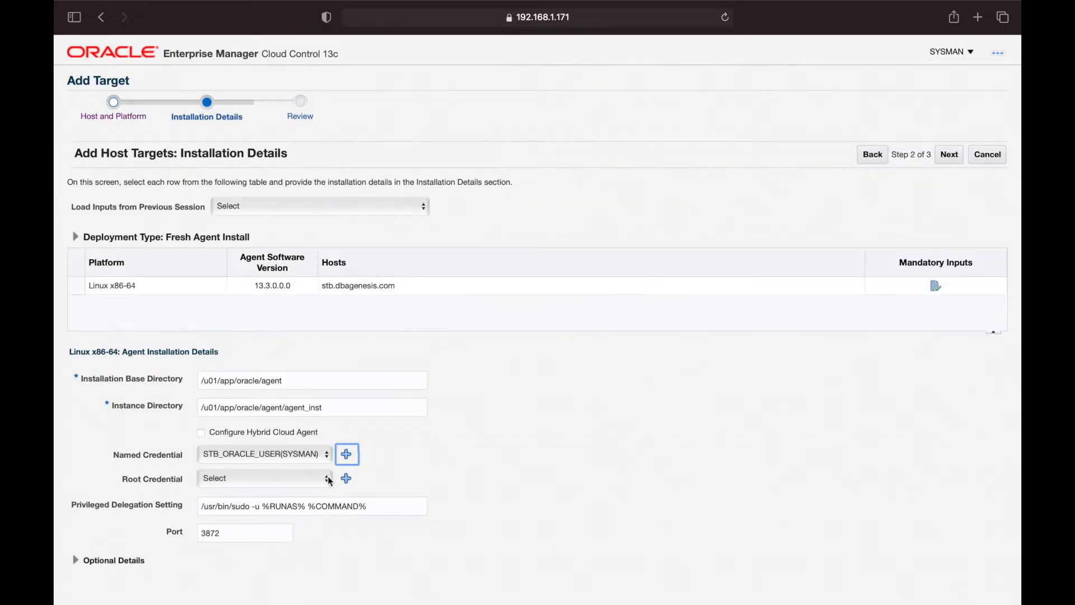
Save a root credential STB_ROOT_USER for user root with its password and run privilege None
click(346, 477)
click(501, 280)
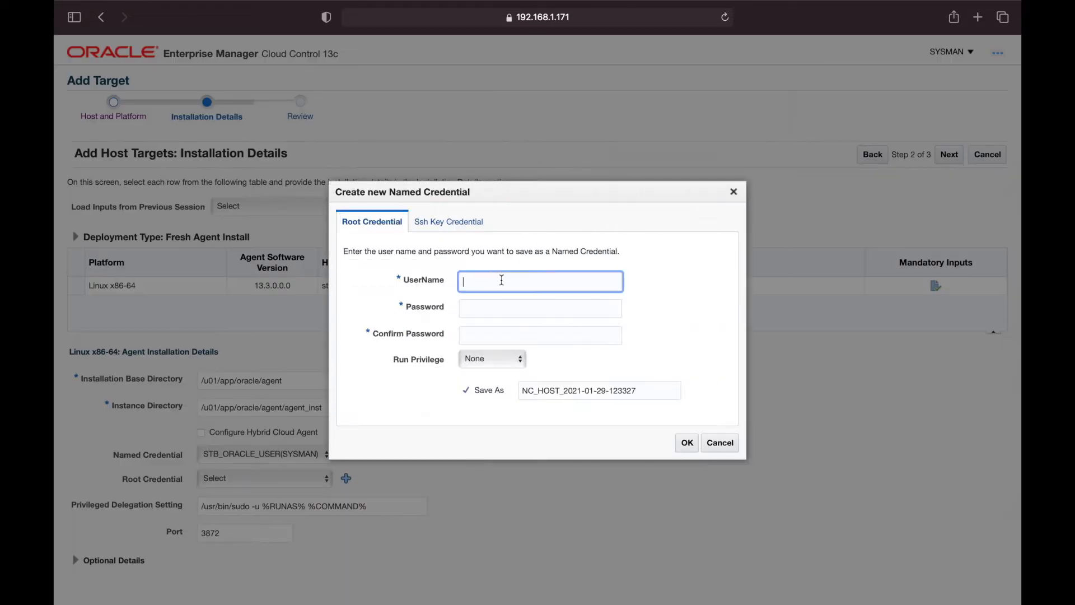
key(Tab)
key(Tab)
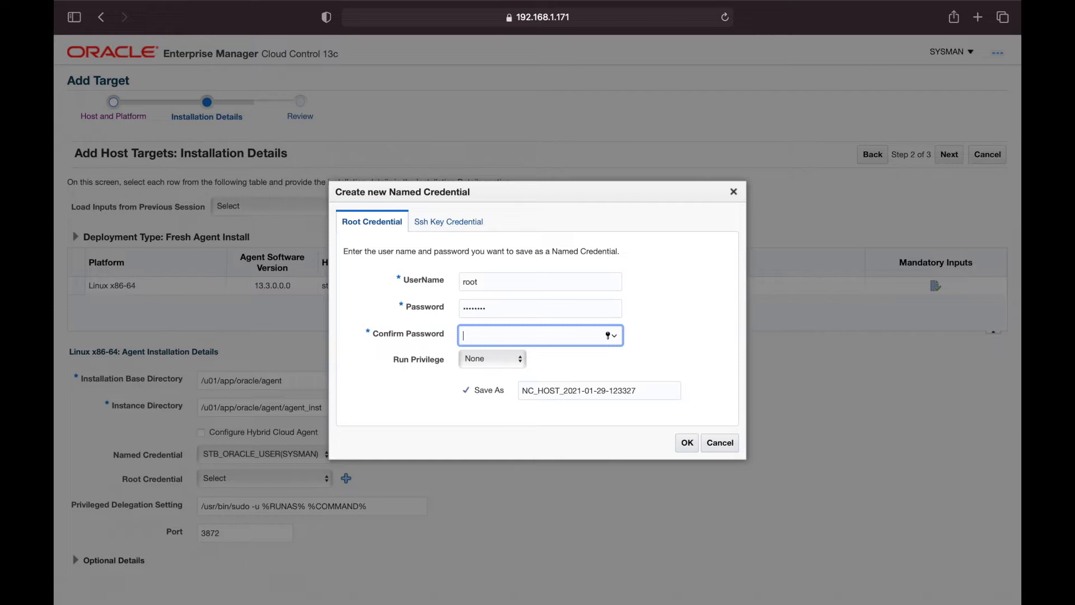
key(Tab)
click(491, 361)
click(407, 402)
click(641, 395)
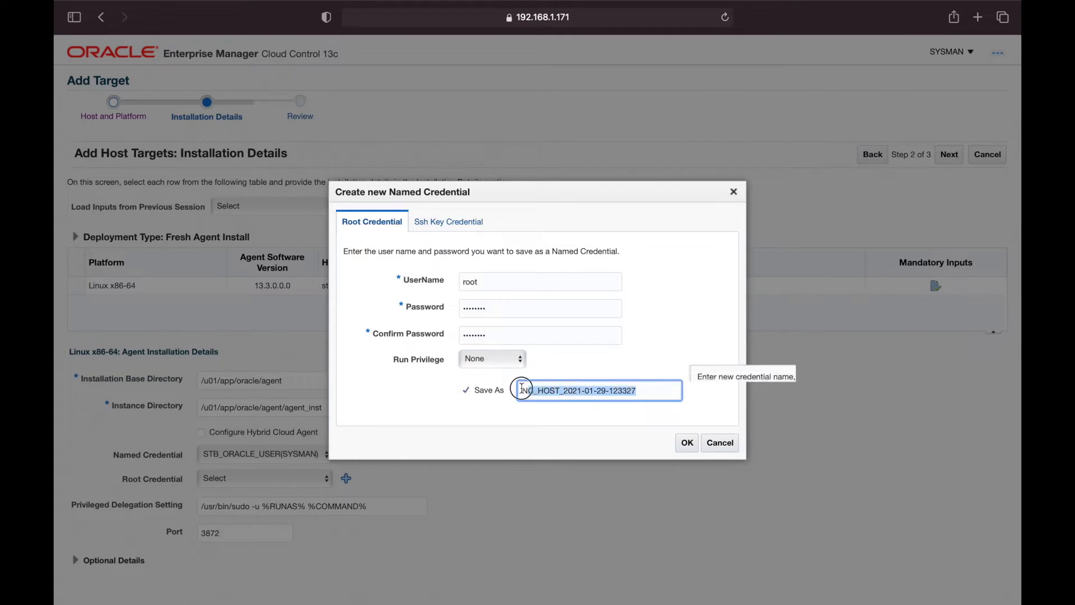
key(BackSpace)
text(STB)
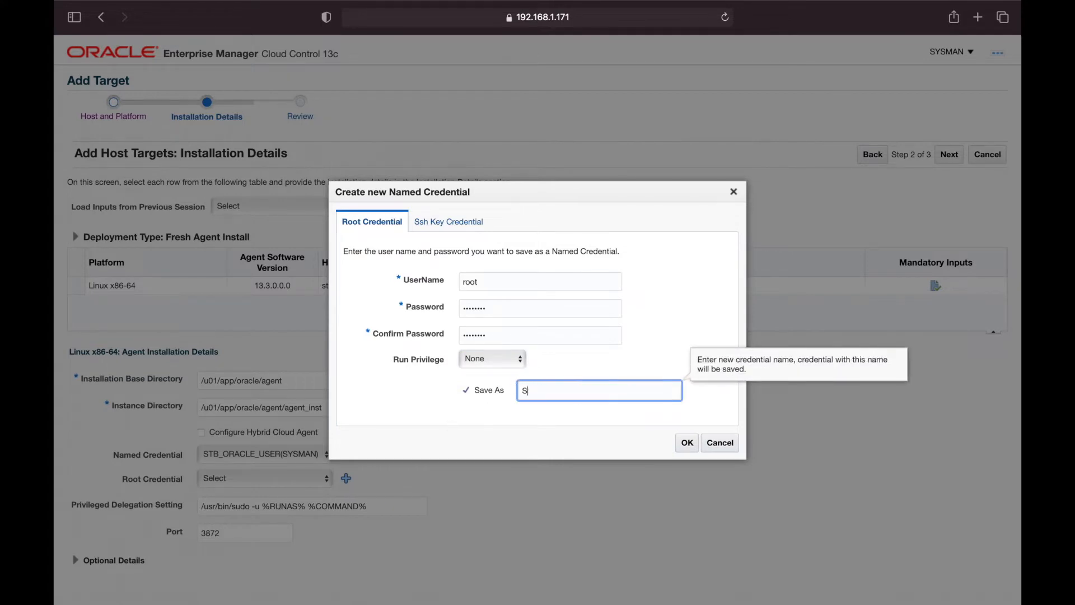
text(_ROOT_USER)
click(685, 442)
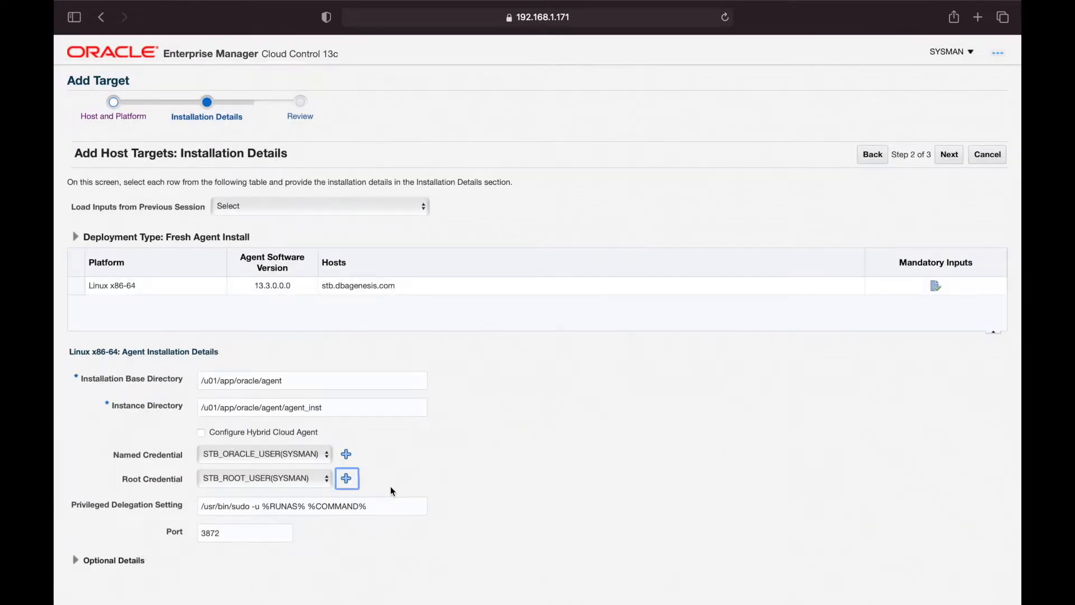
drag(383, 505, 174, 505)
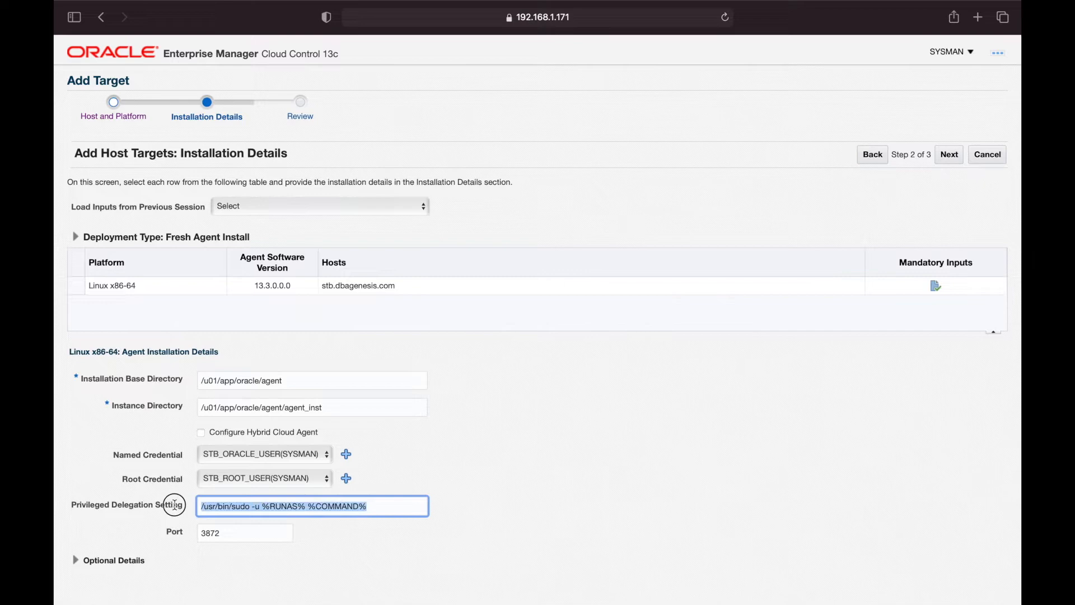
Clear the Privileged Delegation Setting, pass the Review page, and deploy the agent to stb.dbagenesis.com
key(BackSpace)
click(742, 467)
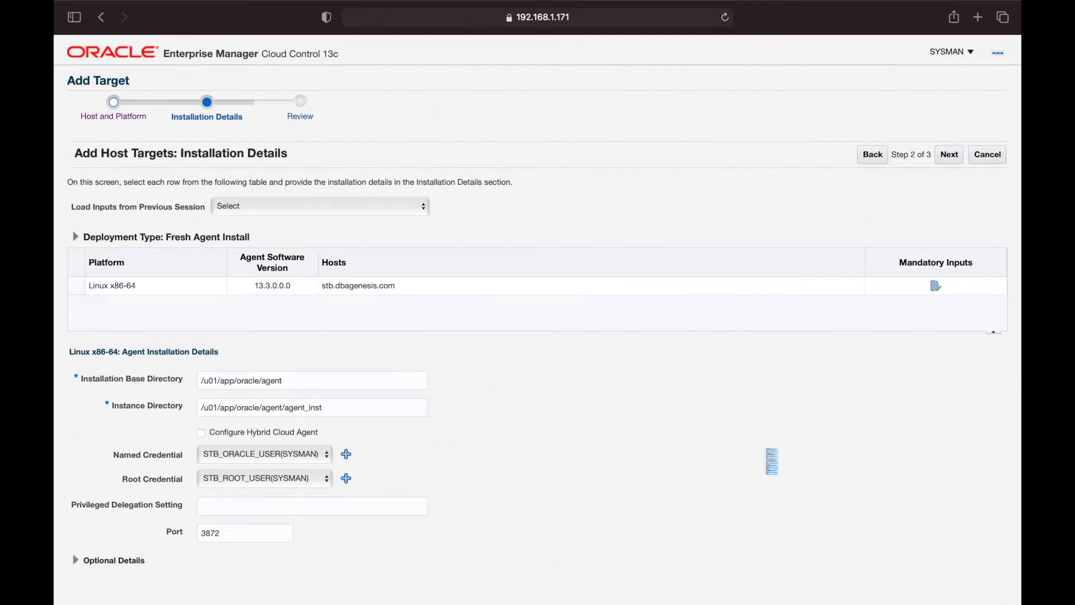
click(950, 157)
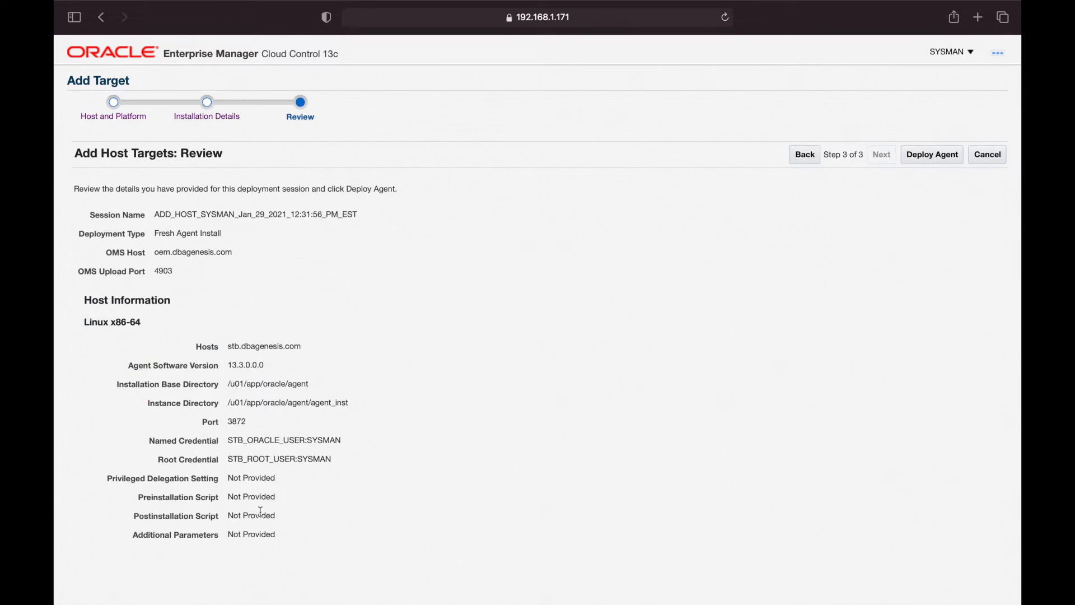
click(944, 162)
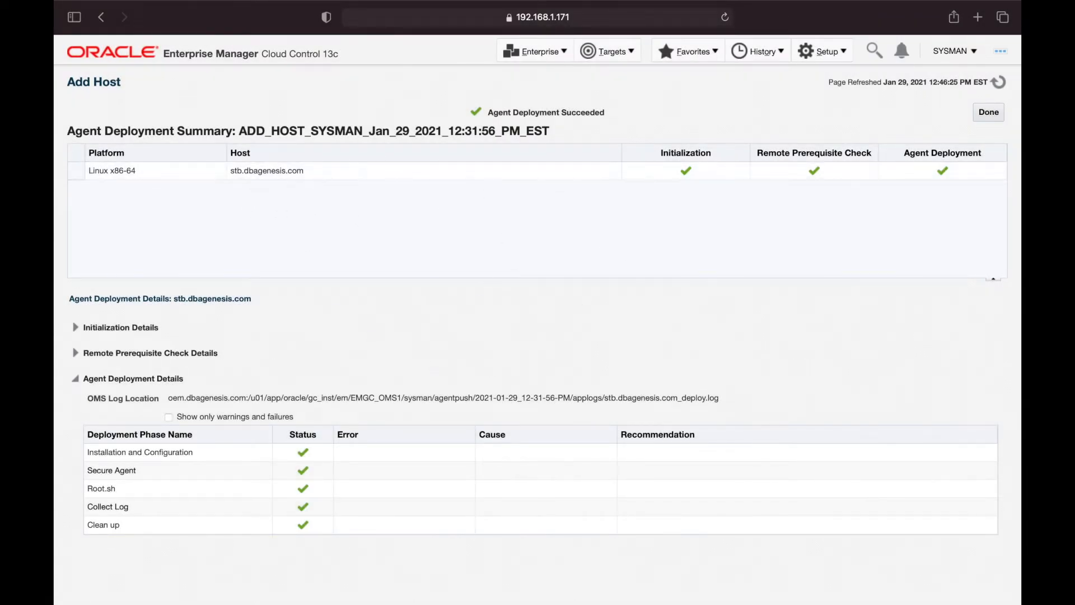
Close the deployment summary and search All Targets for 'stb', listing its host, agent and Oracle Home
click(988, 113)
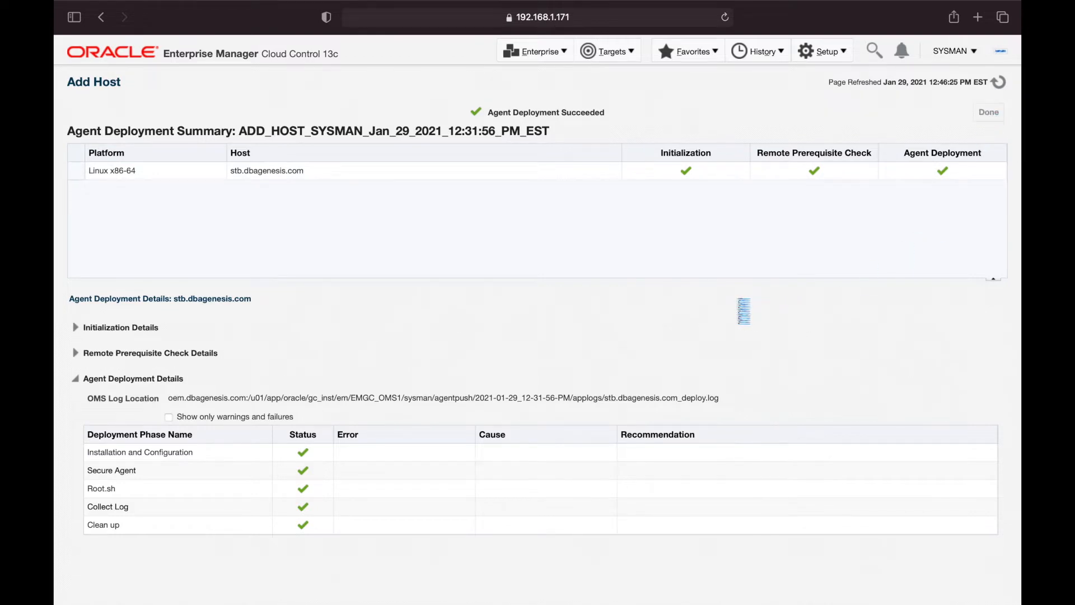
click(617, 56)
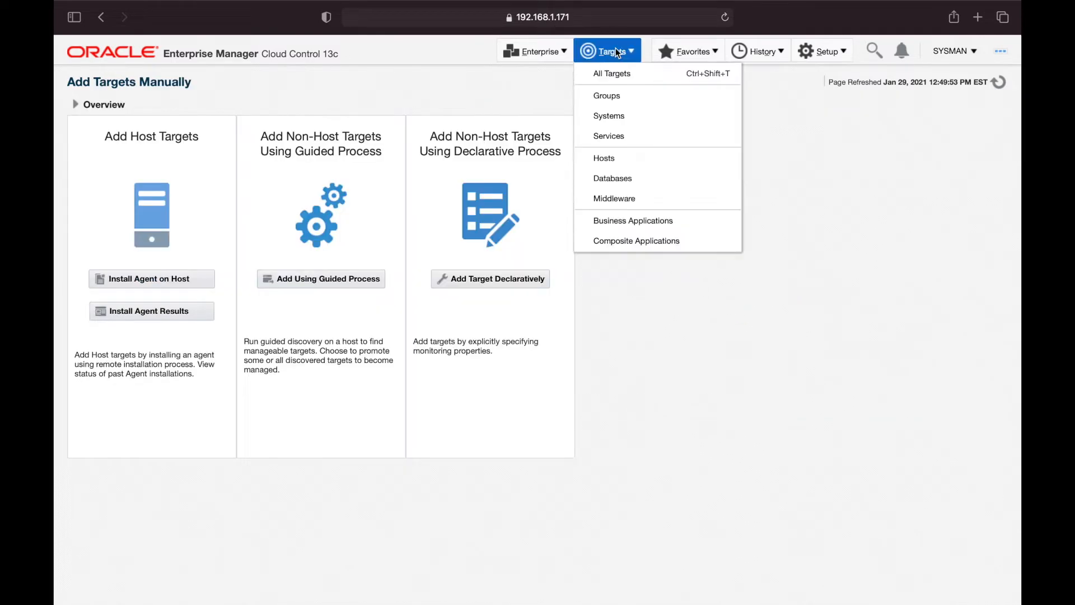
click(622, 72)
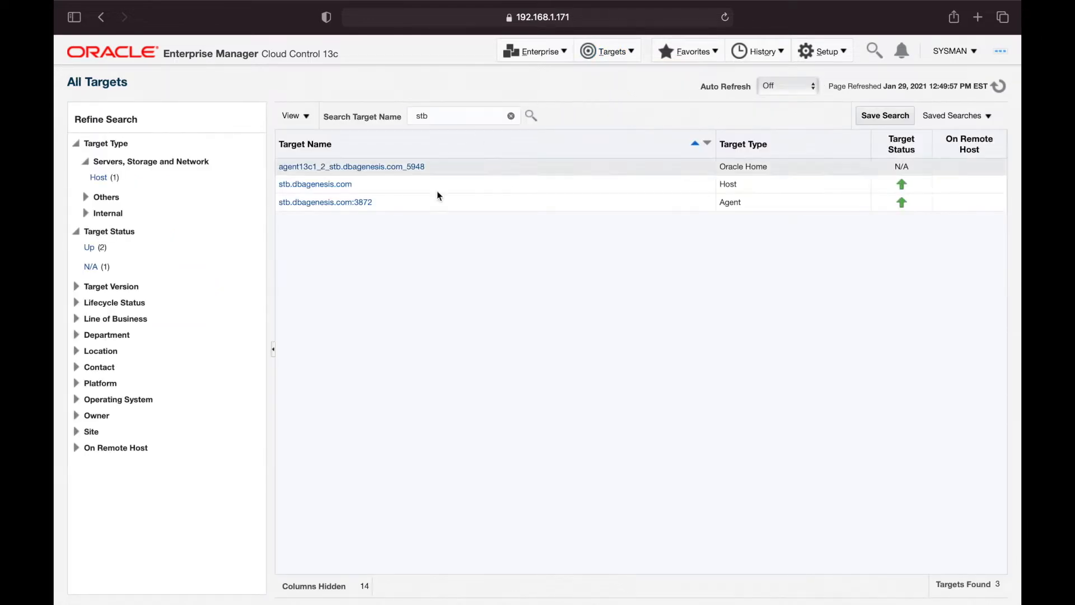
click(511, 117)
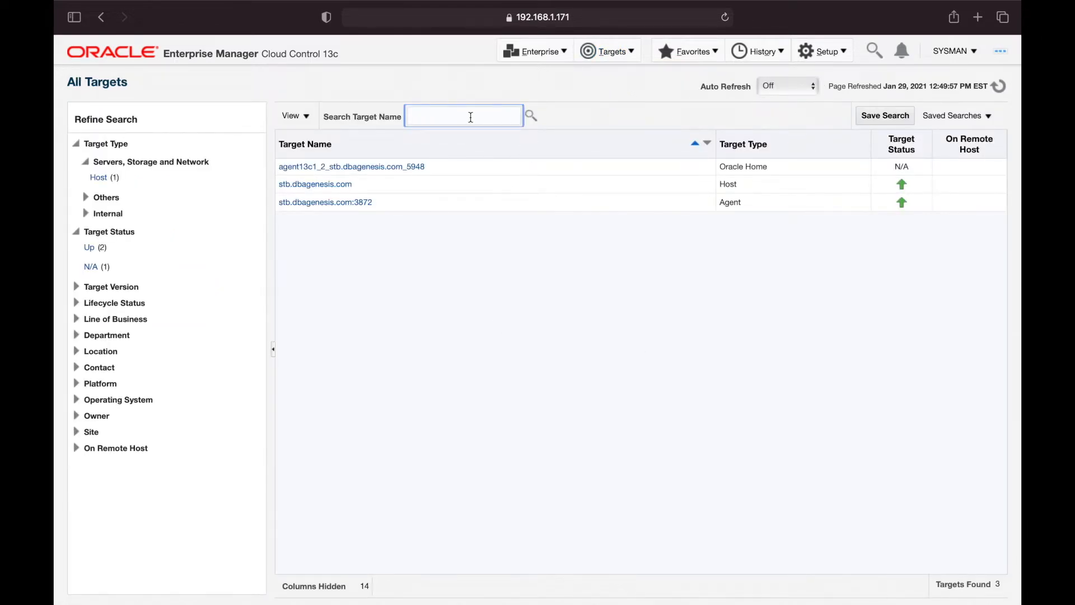
text(stb)
key(Return)
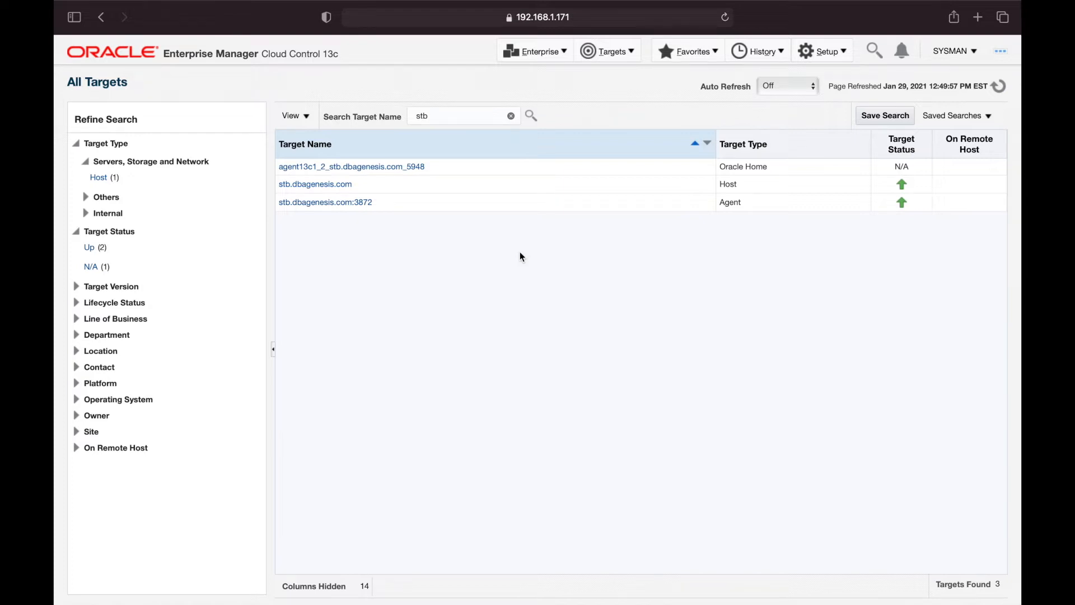
Go to Add Targets Manually and open the Add Using Guided Process discovery list
click(823, 56)
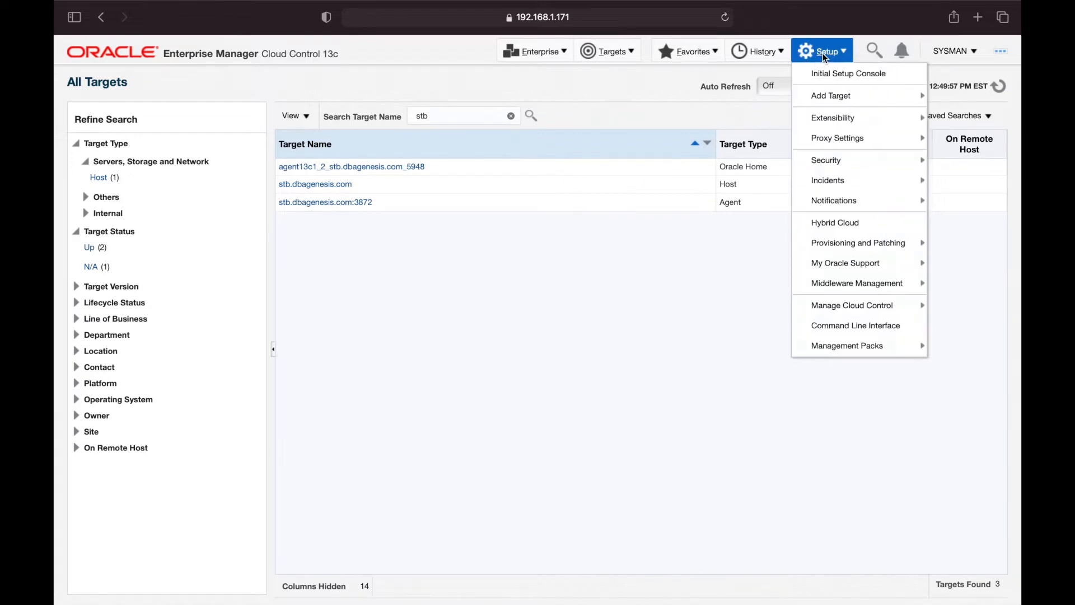
mouse_move(840, 96)
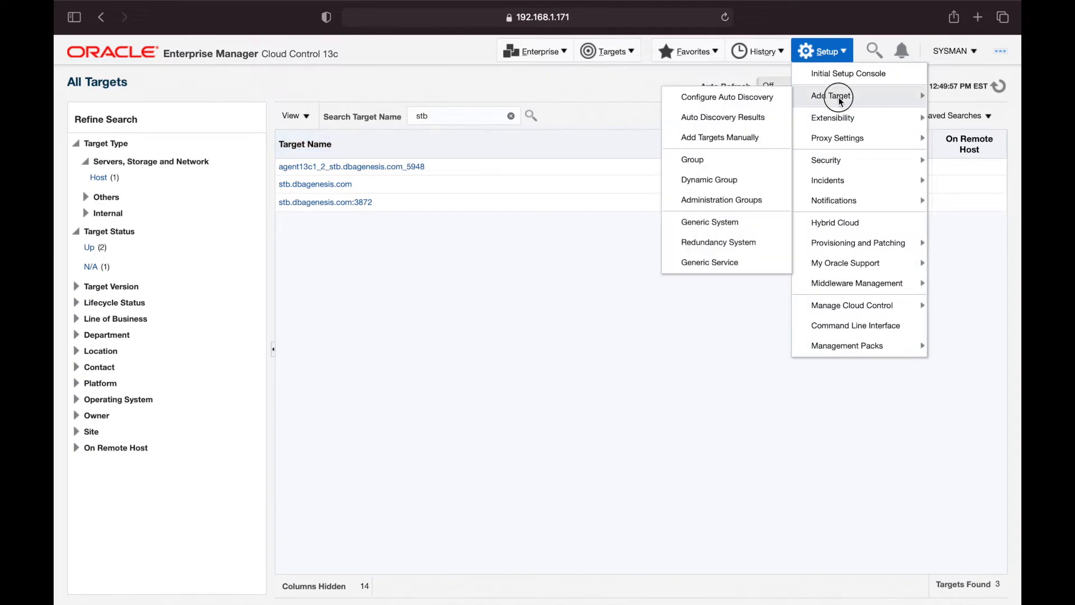
click(744, 137)
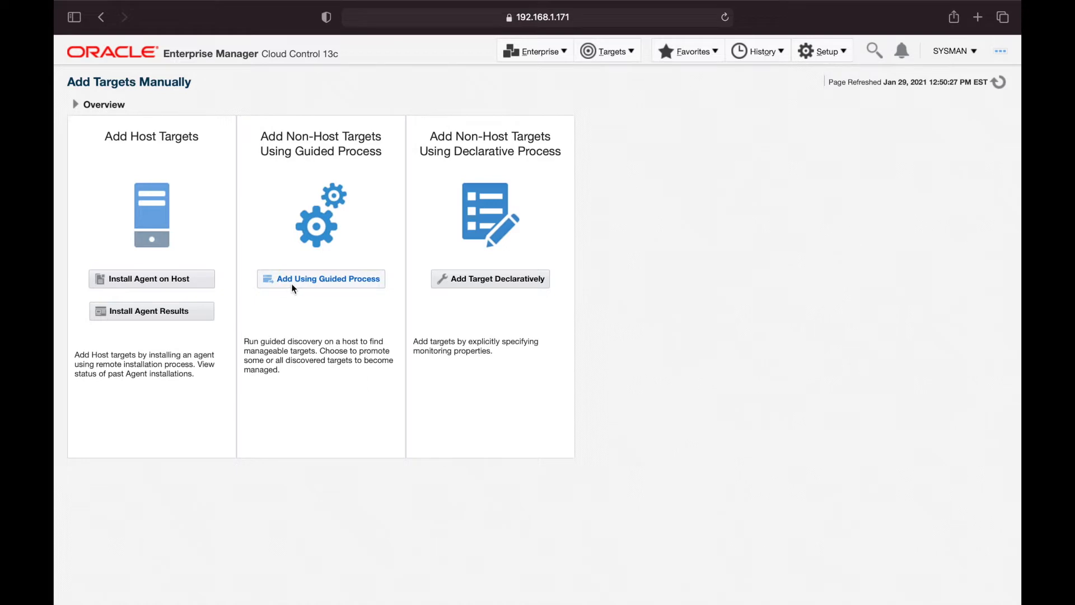
click(322, 283)
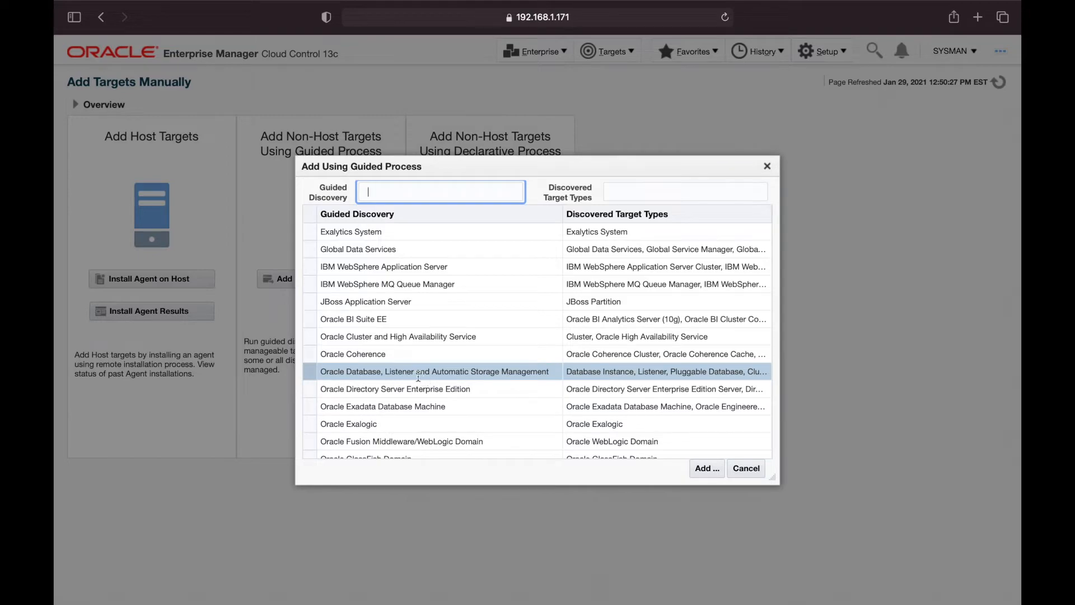
Run env|grep ORA in the stb terminal to find ORACLE_HOME /u01/app/oracle/product/12.2.0.1
key(ctrl+Right)
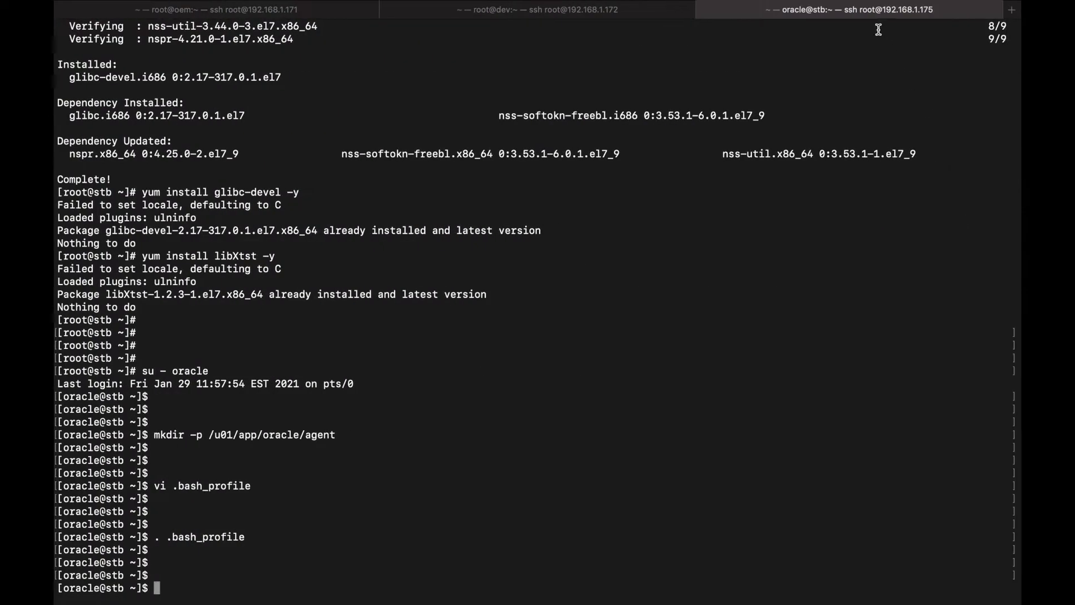
key(ctrl+Left)
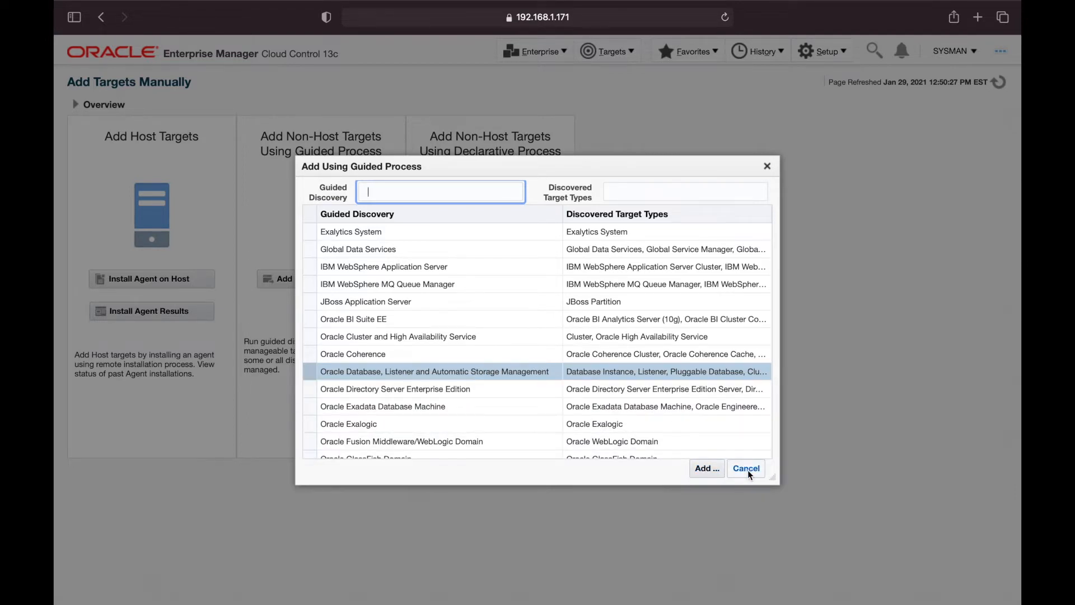
key(ctrl+Right)
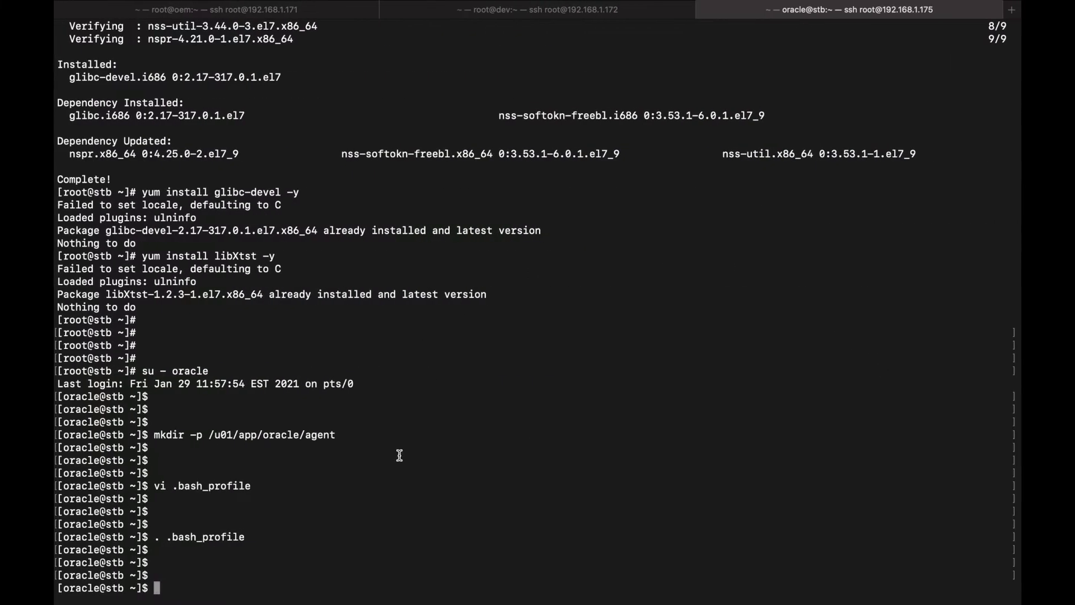
text(env|grep ORA)
key(Return)
key(Return)
key(Return)
key(Return)
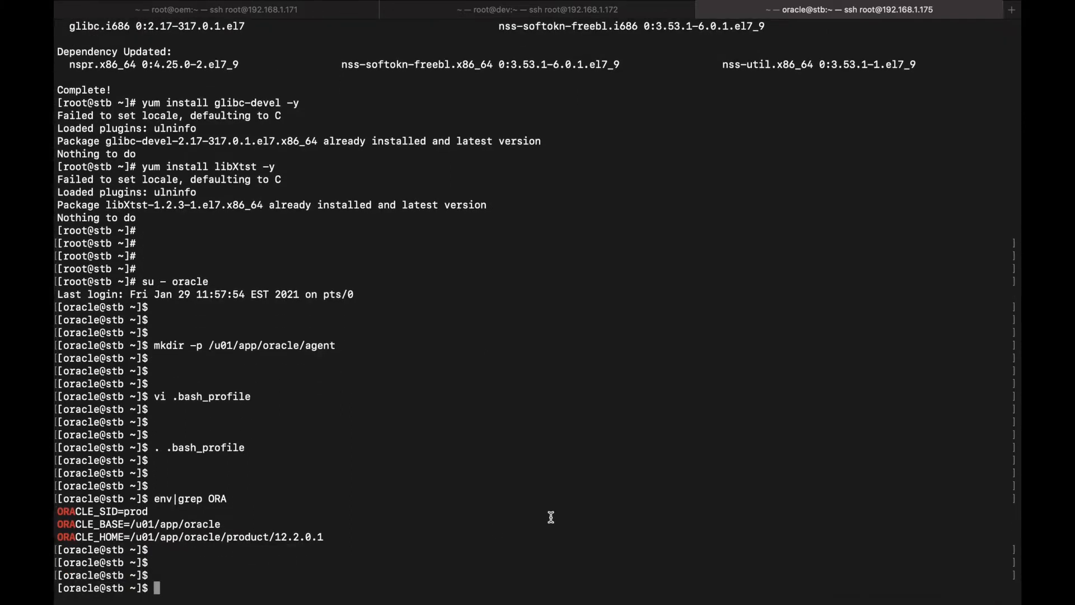
Change into $ORACLE_HOME, list its contents, and close the guided discovery dialog
text($ORACLE_HOME/)
key(BackSpace)
key(BackSpace)
key(BackSpace)
key(BackSpace)
key(BackSpace)
key(BackSpace)
key(BackSpace)
key(BackSpace)
key(BackSpace)
key(BackSpace)
key(BackSpace)
key(BackSpace)
key(BackSpace)
key(BackSpace)
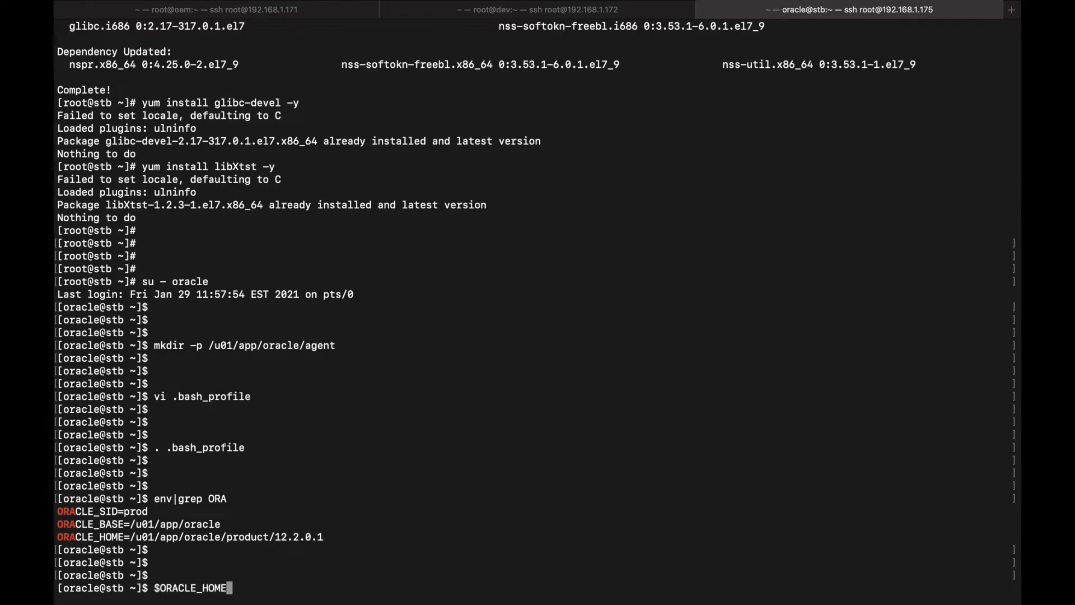
text(cd $)
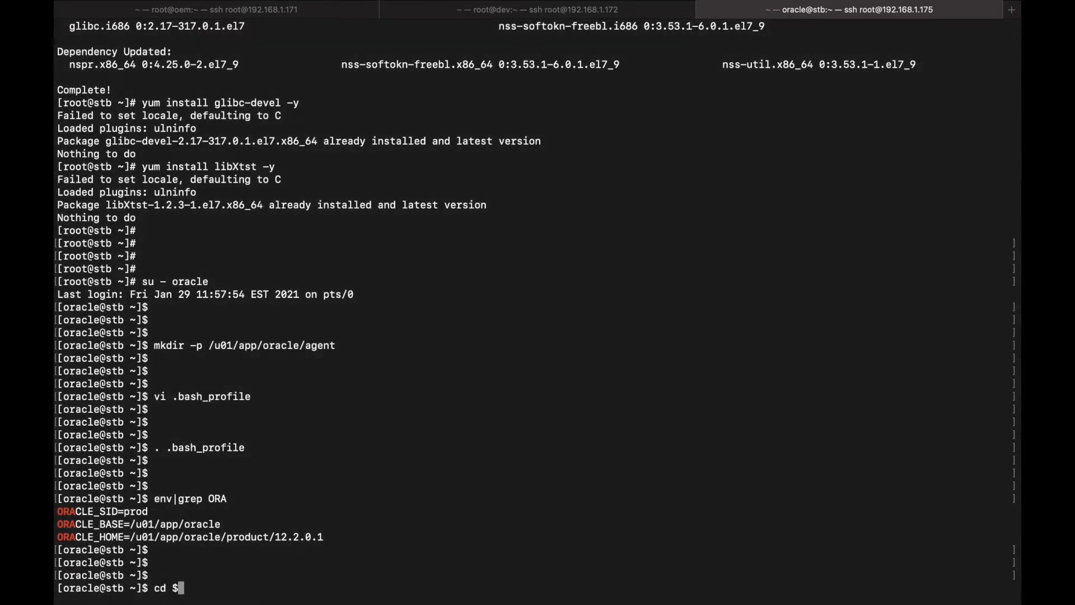
text(ORACLE_HOME)
key(Return)
key(Return)
key(Return)
text(ls)
key(Return)
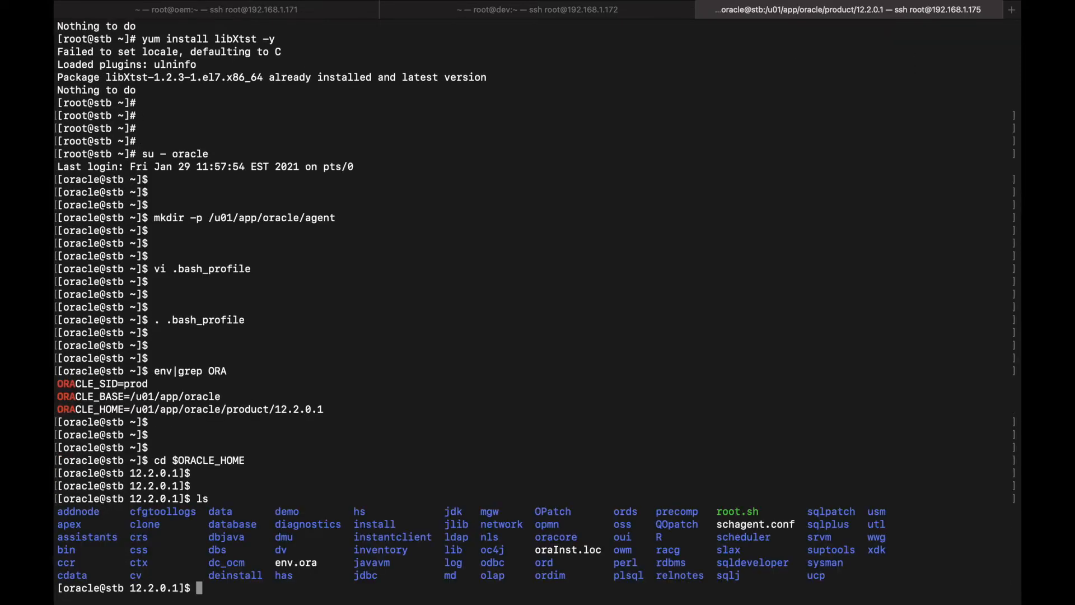
key(Return)
key(Return)
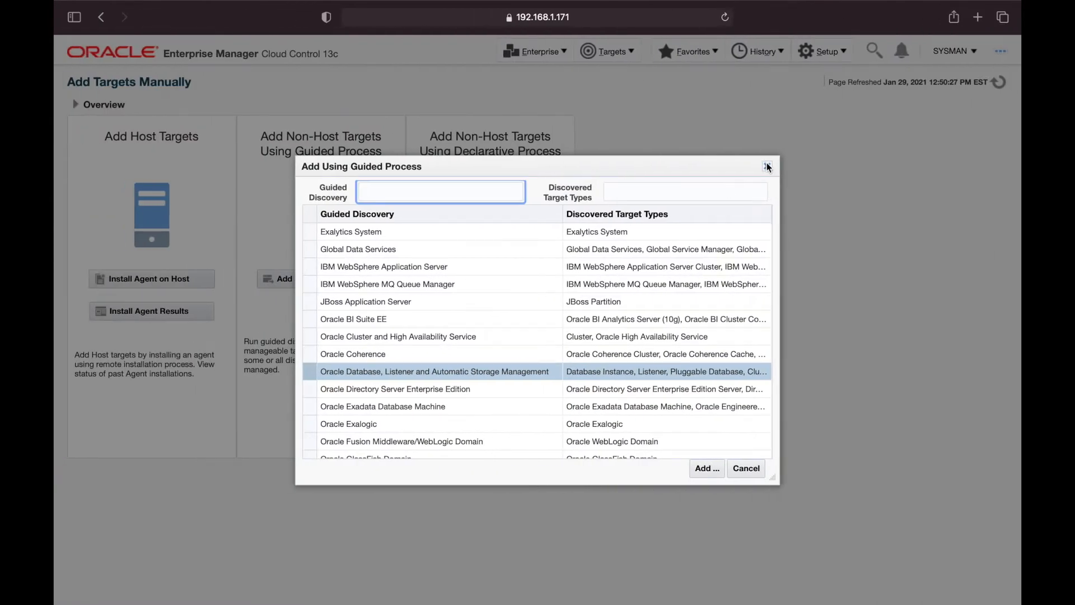
click(767, 165)
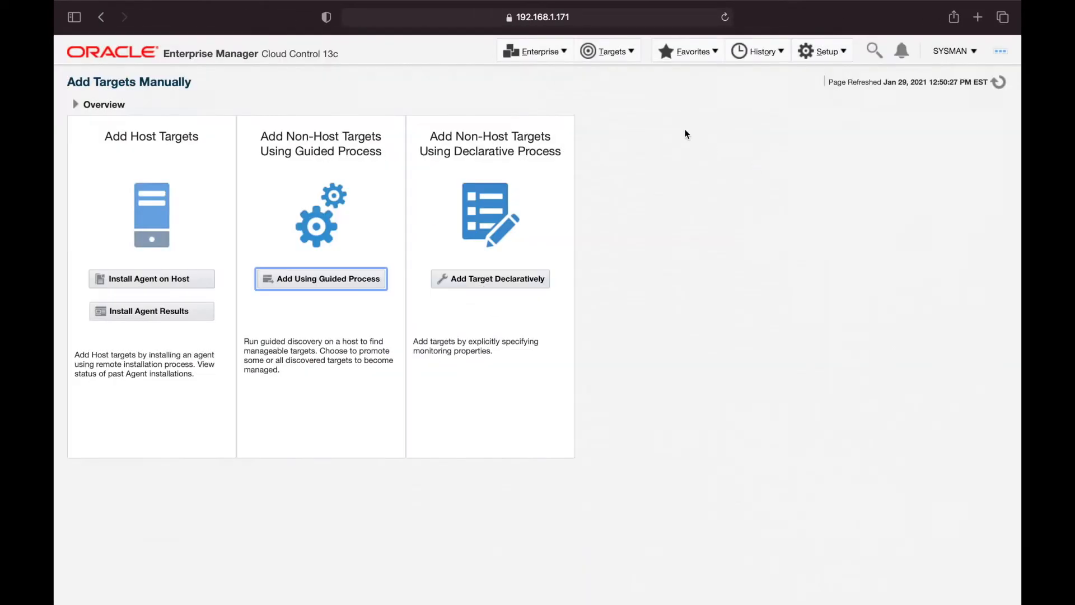
Revisit the stb targets list, then return to the Add Targets Manually page
click(610, 52)
click(626, 73)
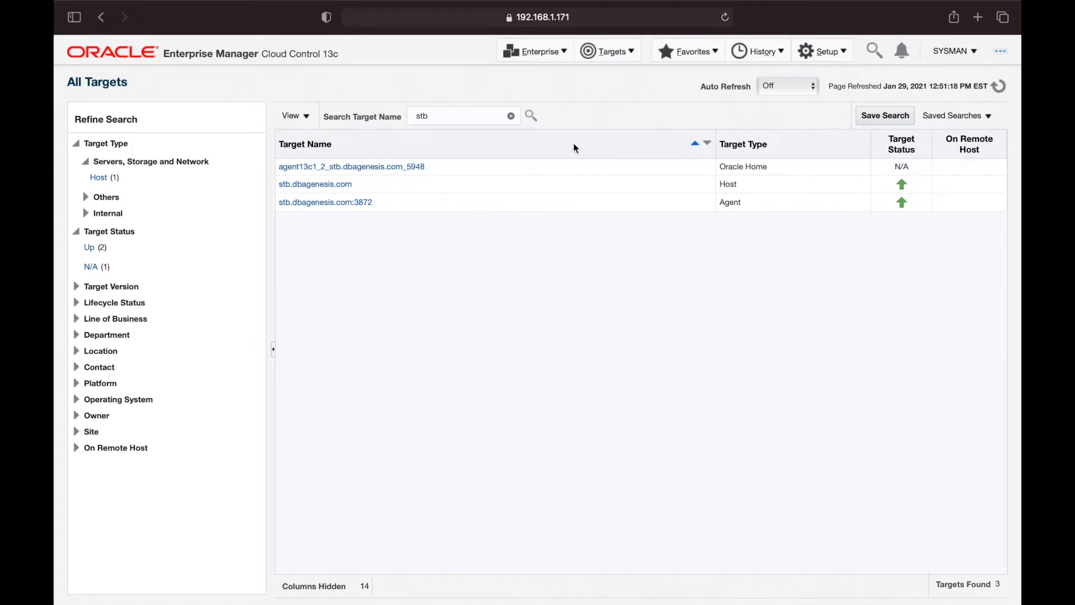
click(820, 54)
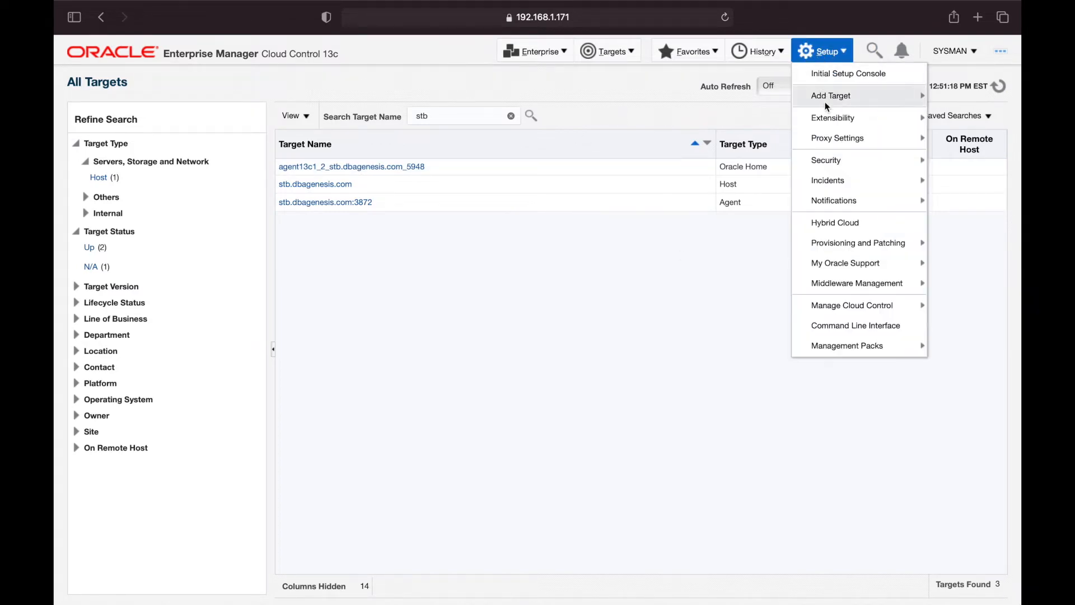
mouse_move(831, 96)
click(714, 143)
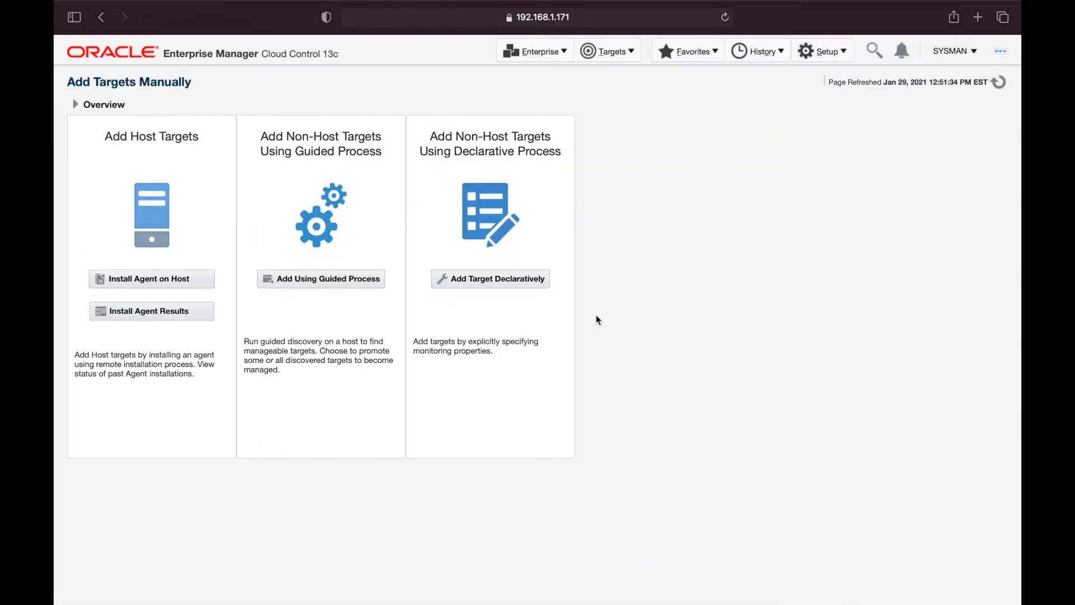
Reopen and close the guided discovery list, then expand the Setup > Add Target submenu
click(312, 283)
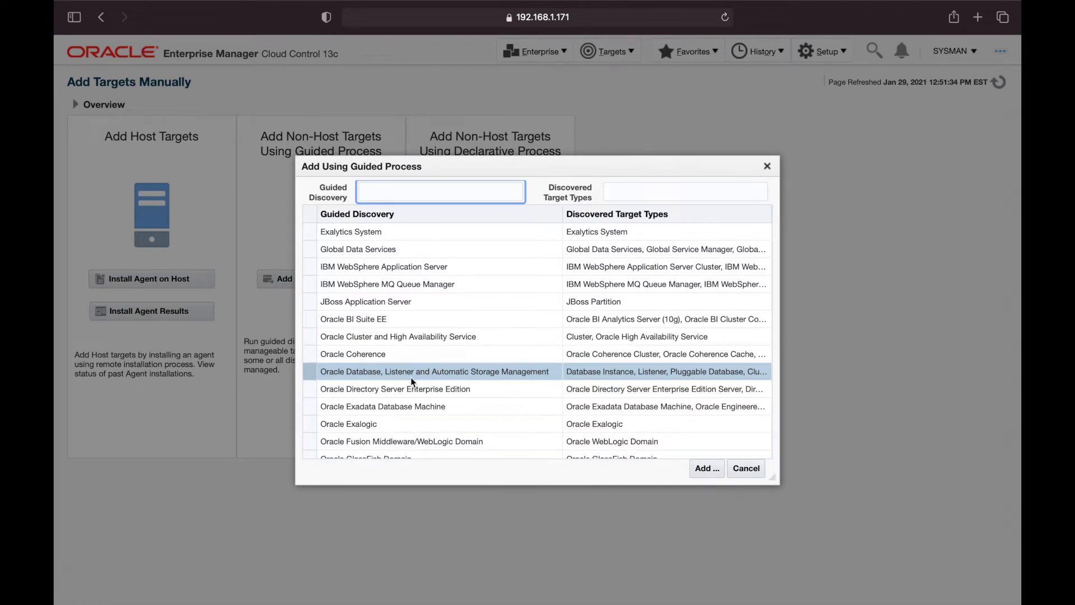
click(765, 167)
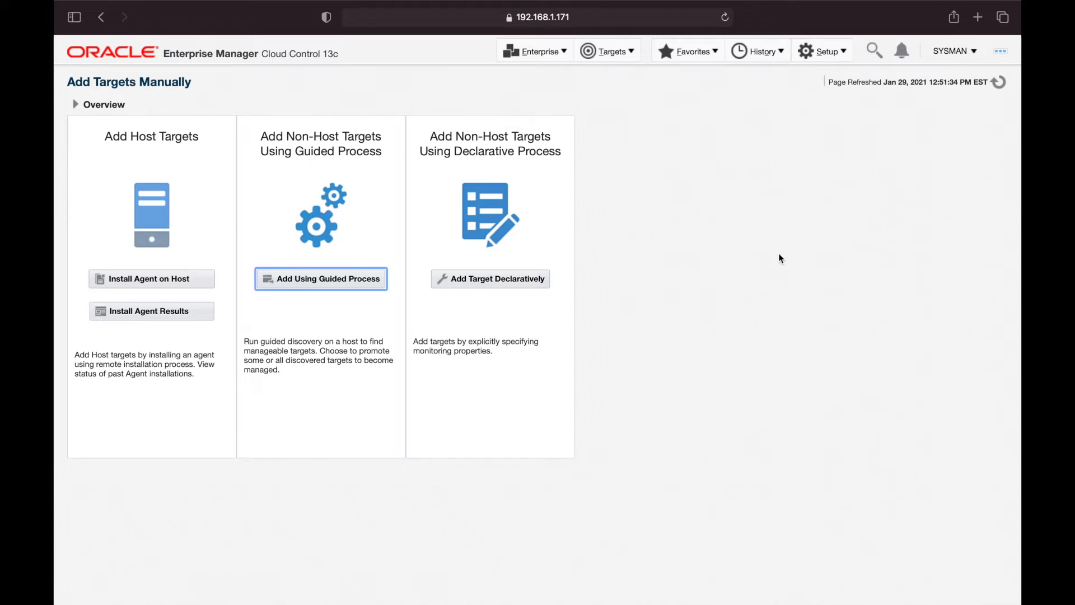
click(824, 56)
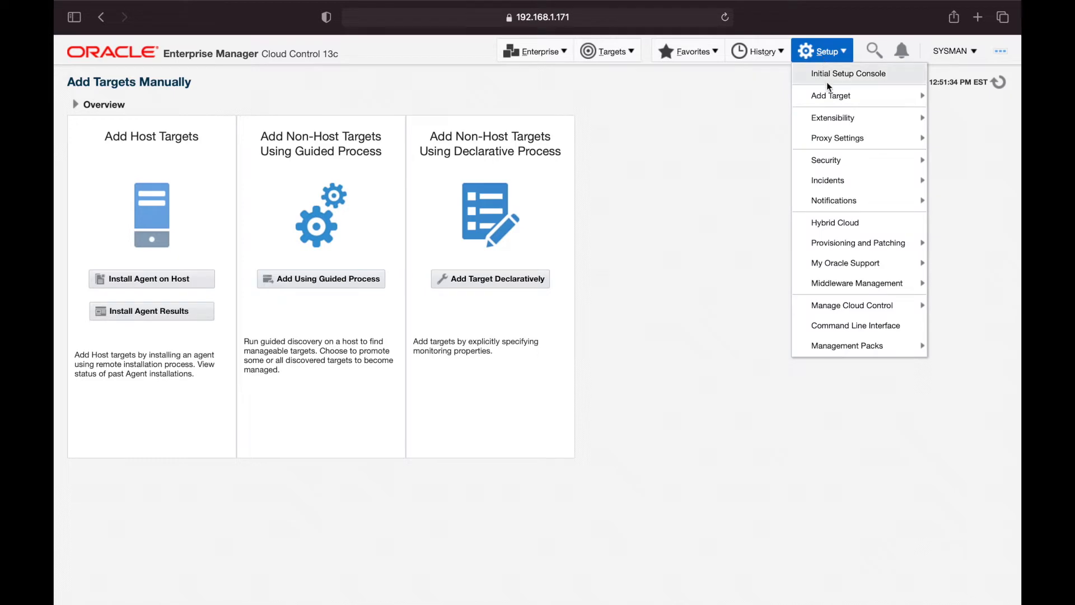
mouse_move(828, 94)
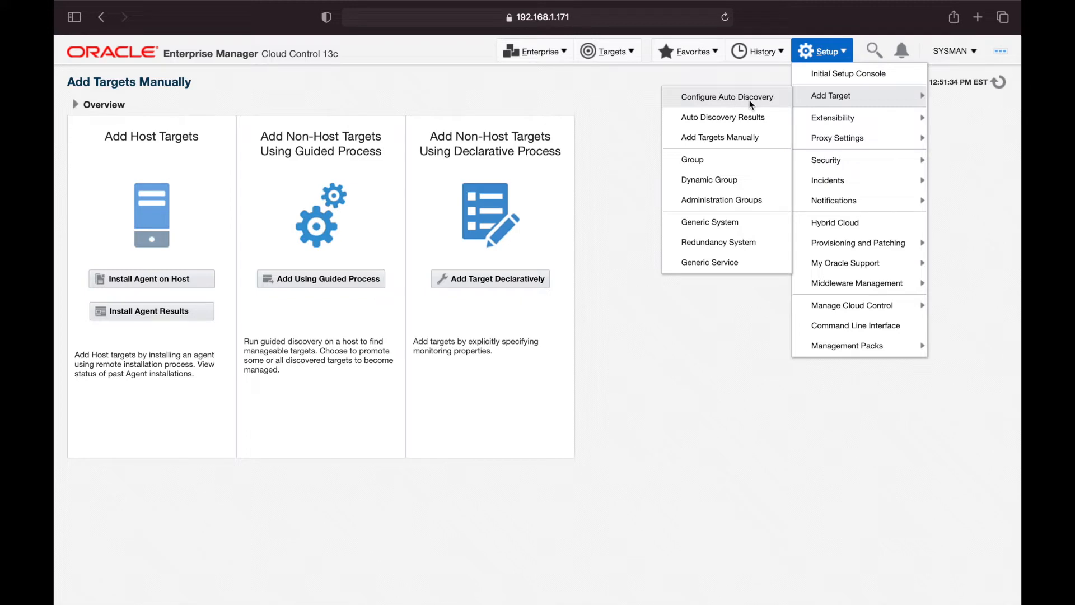
In Configure Auto Discovery's Discovery Modules, add stb.dbagenesis.com to Oracle Home Discovery and save
click(749, 100)
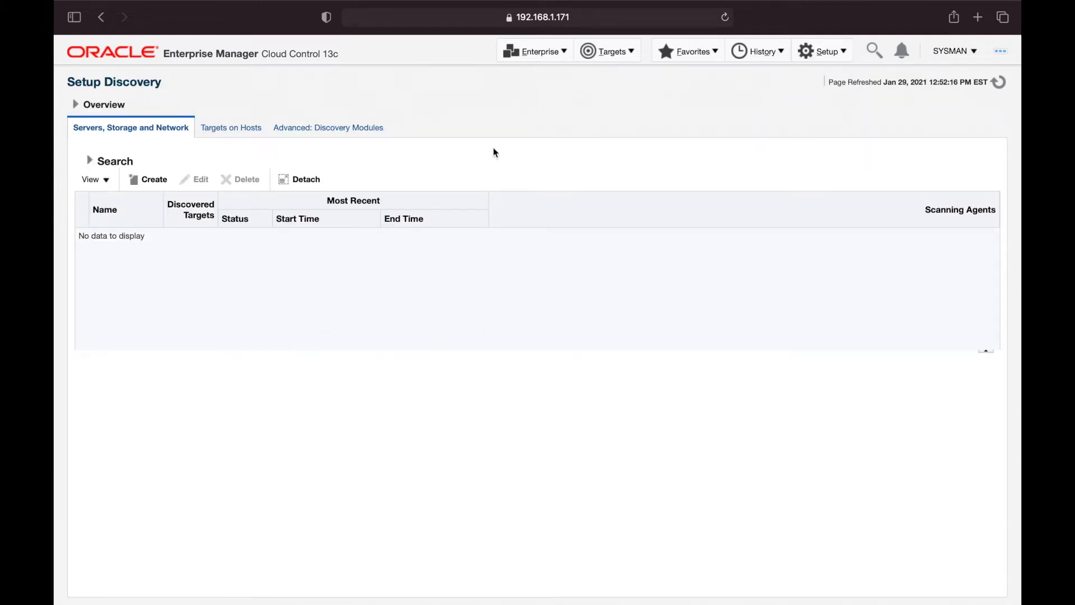
click(294, 128)
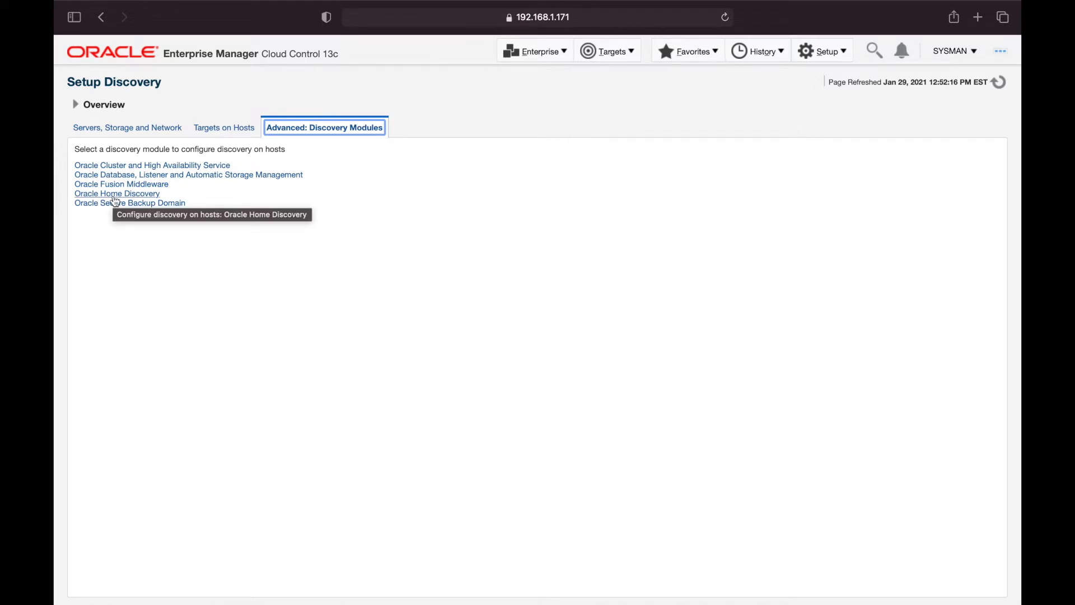
click(114, 196)
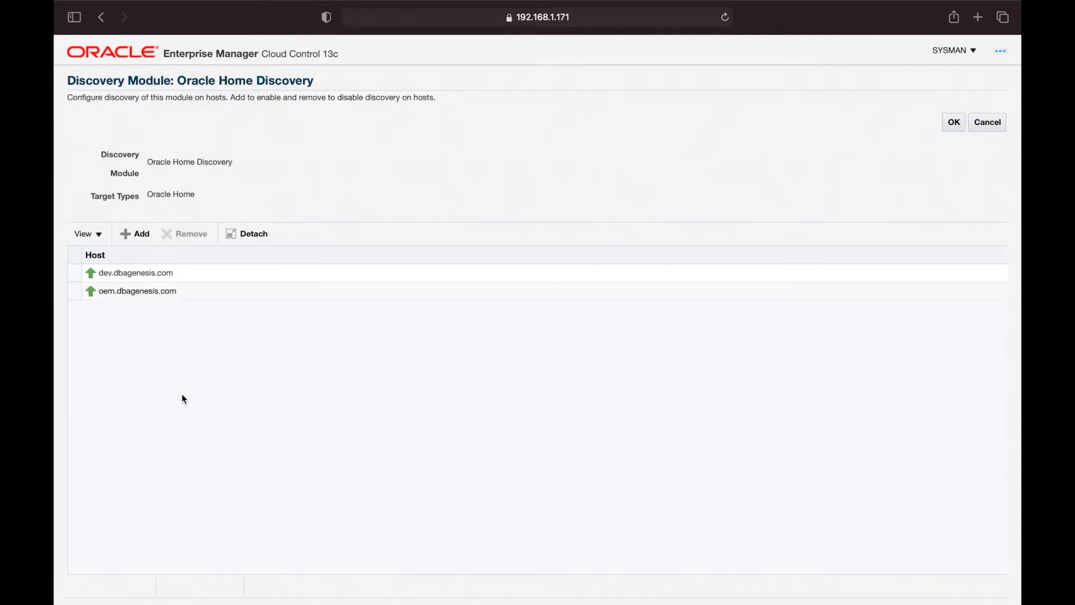
click(137, 236)
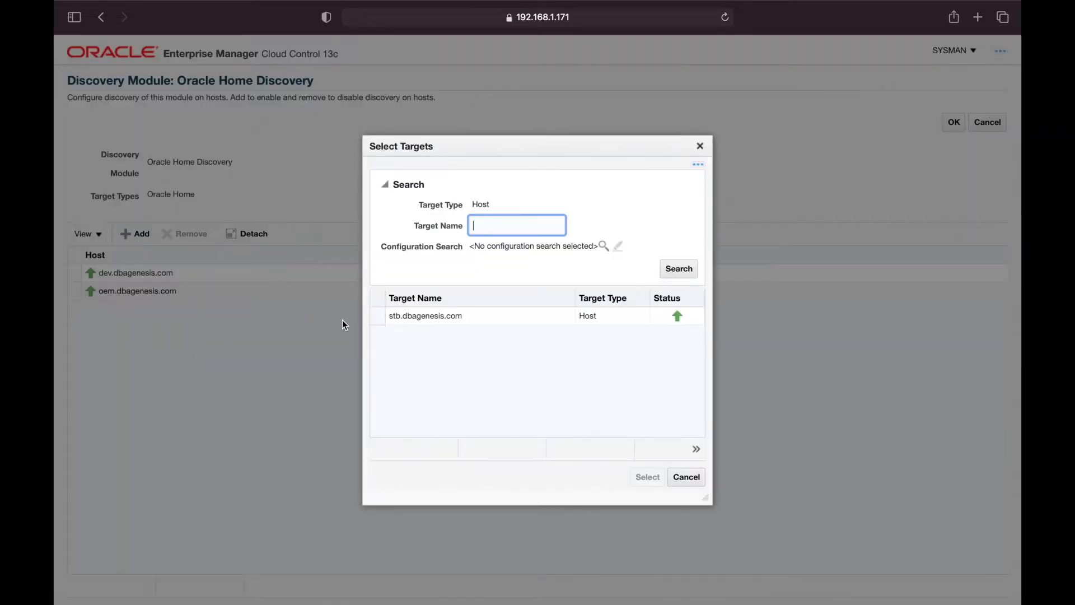
click(384, 316)
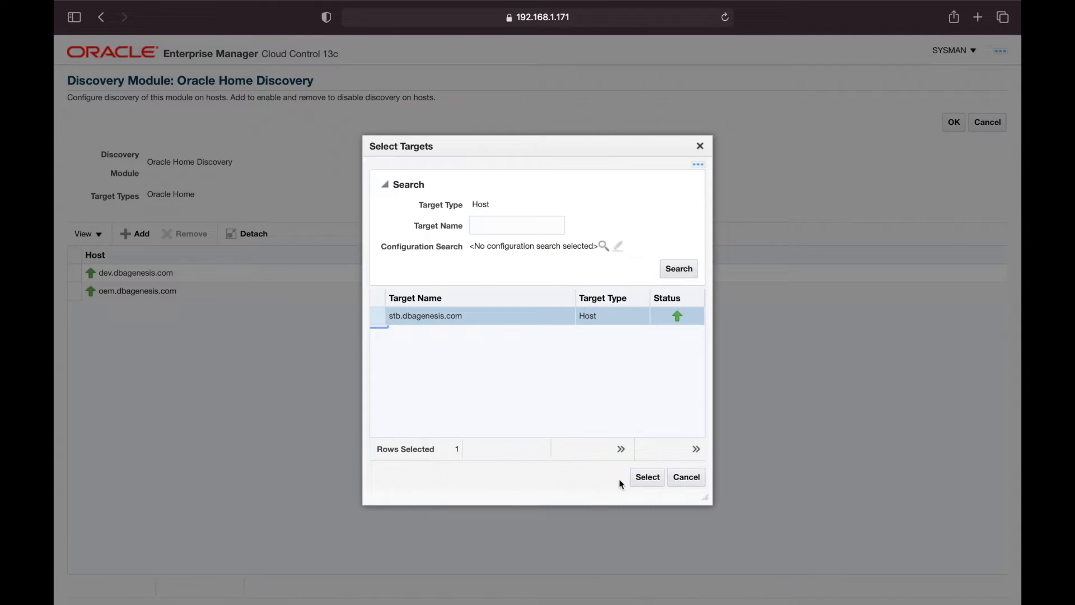
click(644, 478)
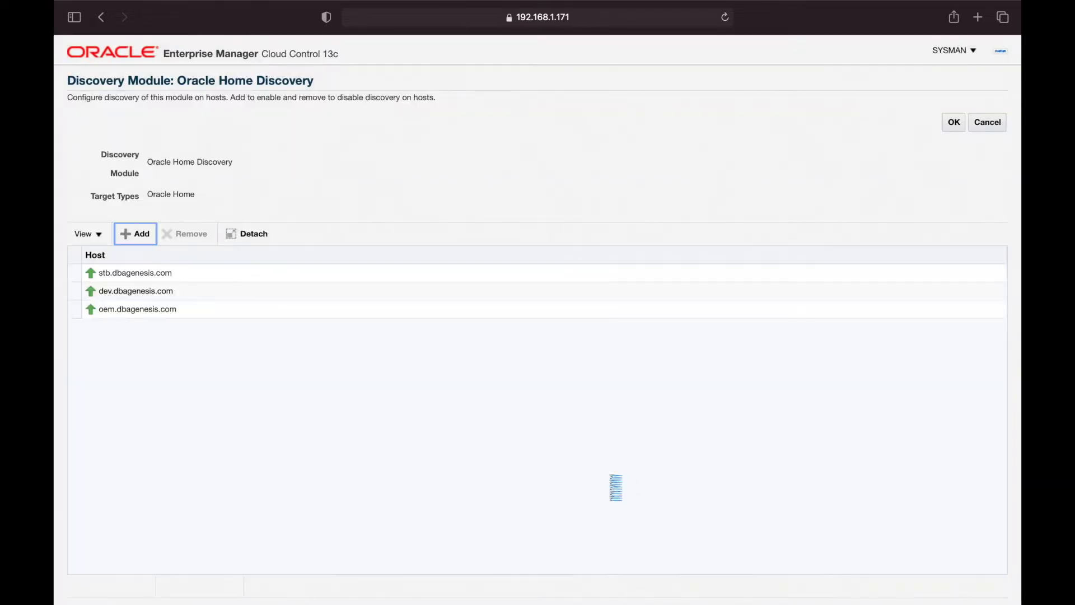
click(73, 273)
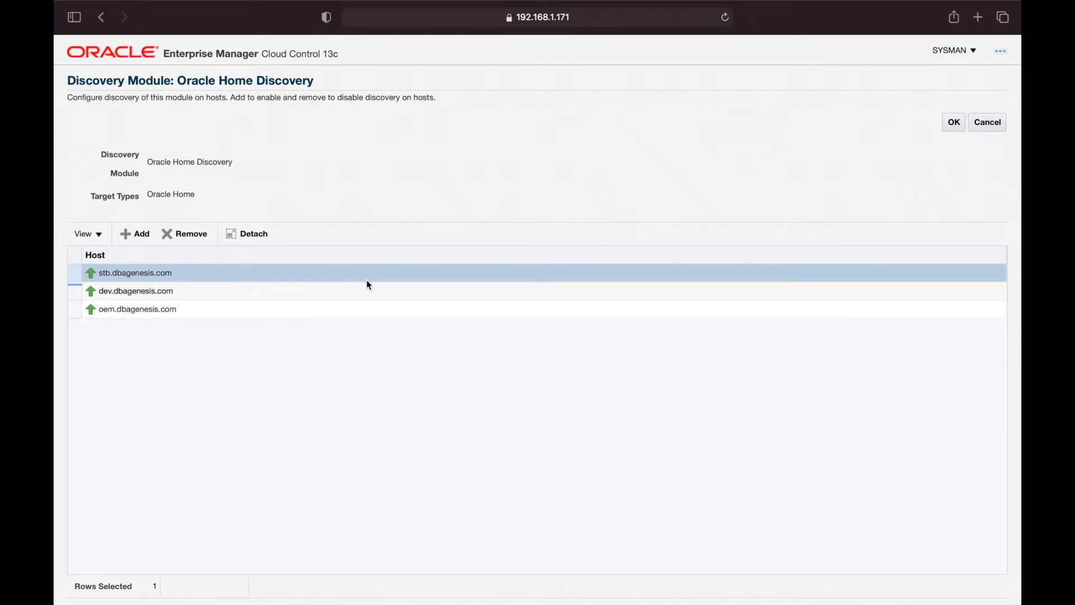
click(956, 123)
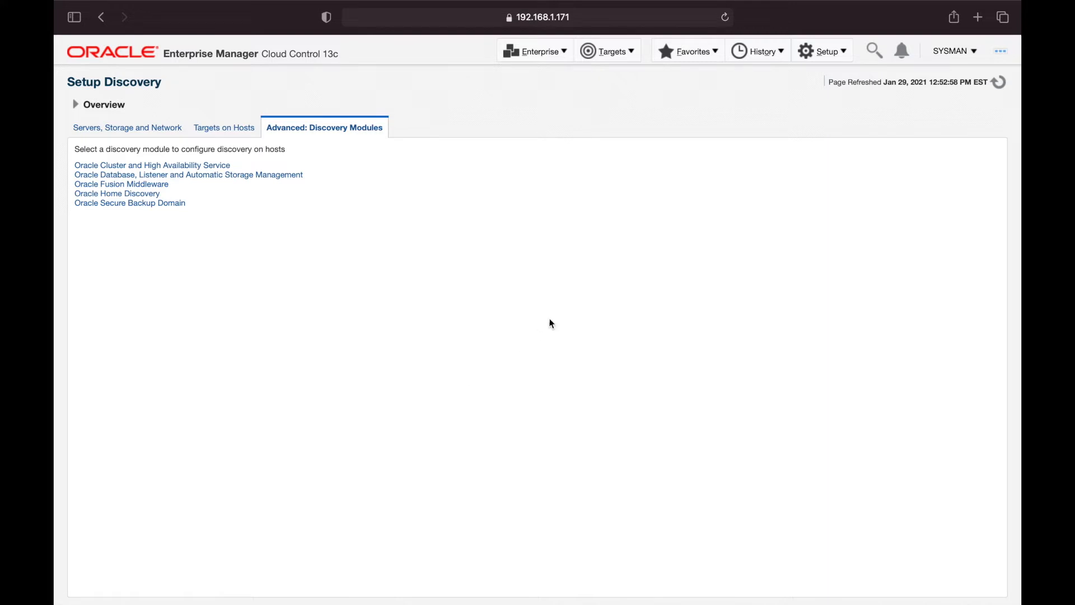
Refresh Auto Discovery Results for targets on hosts; still 0 discovered, 0 ignored
click(830, 53)
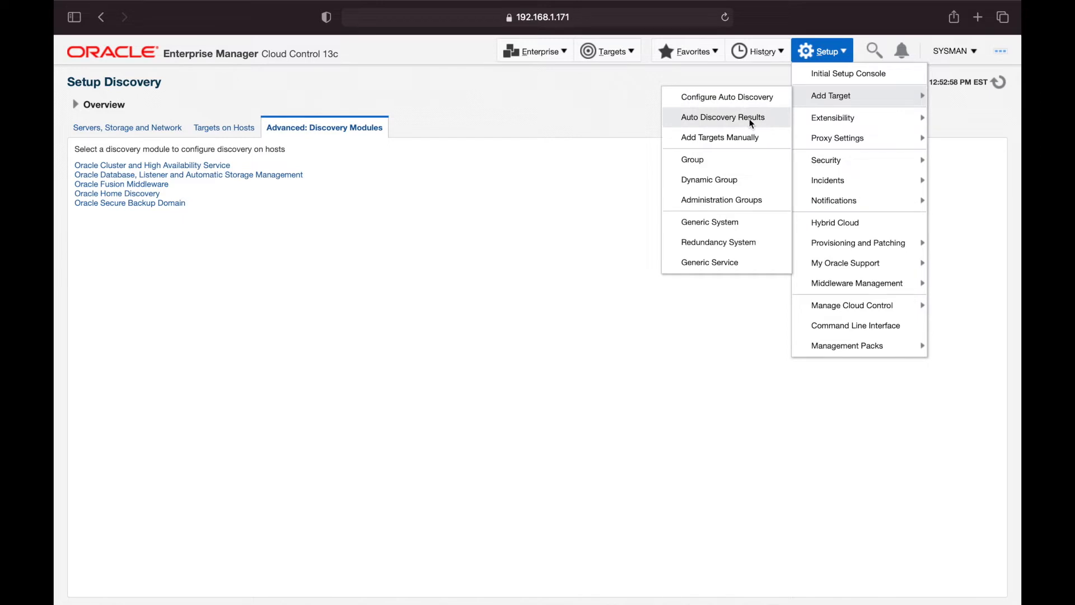
click(750, 119)
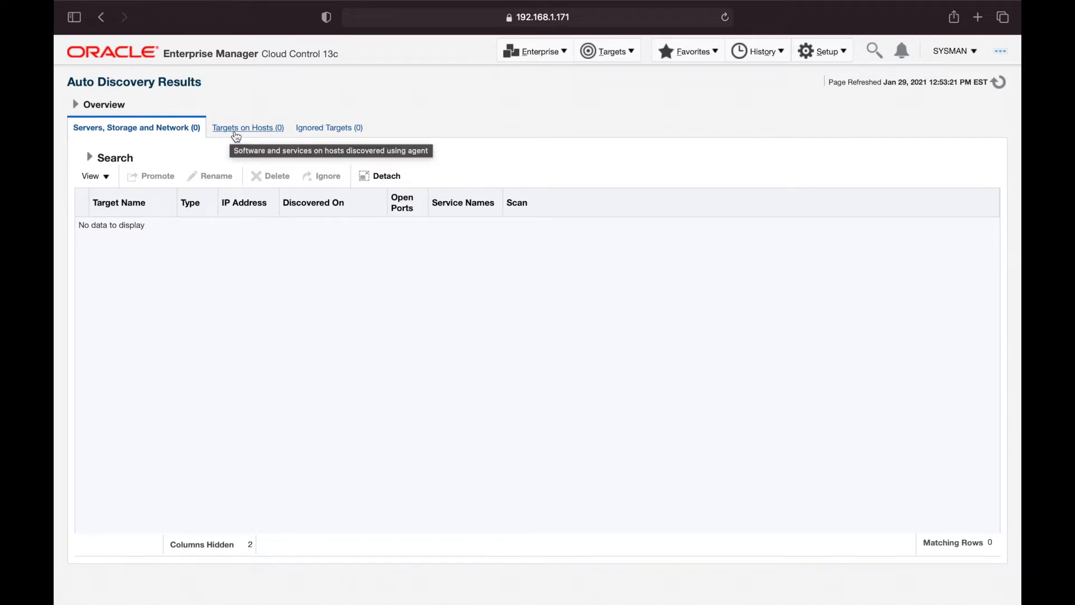
click(235, 136)
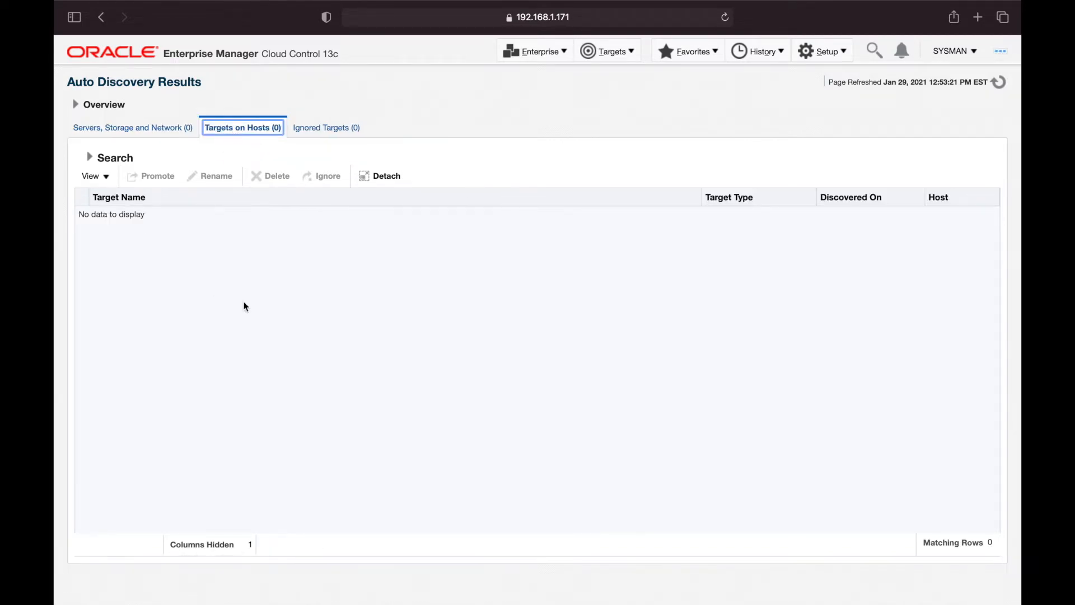
click(1003, 87)
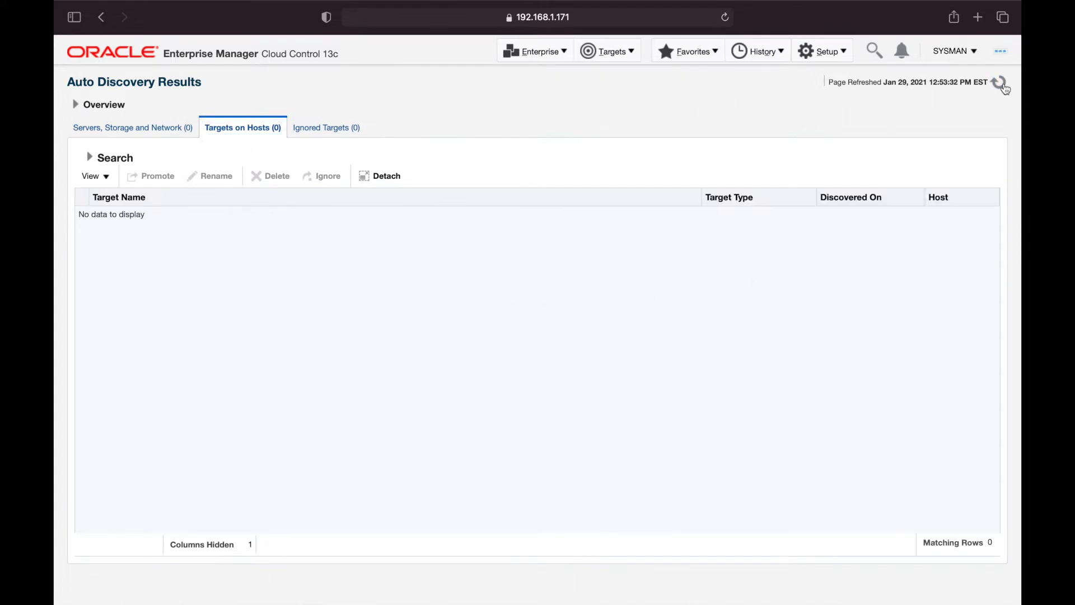
click(1003, 87)
click(1003, 87)
click(999, 83)
Go to Setup > Add Target > Add Targets Manually
click(825, 54)
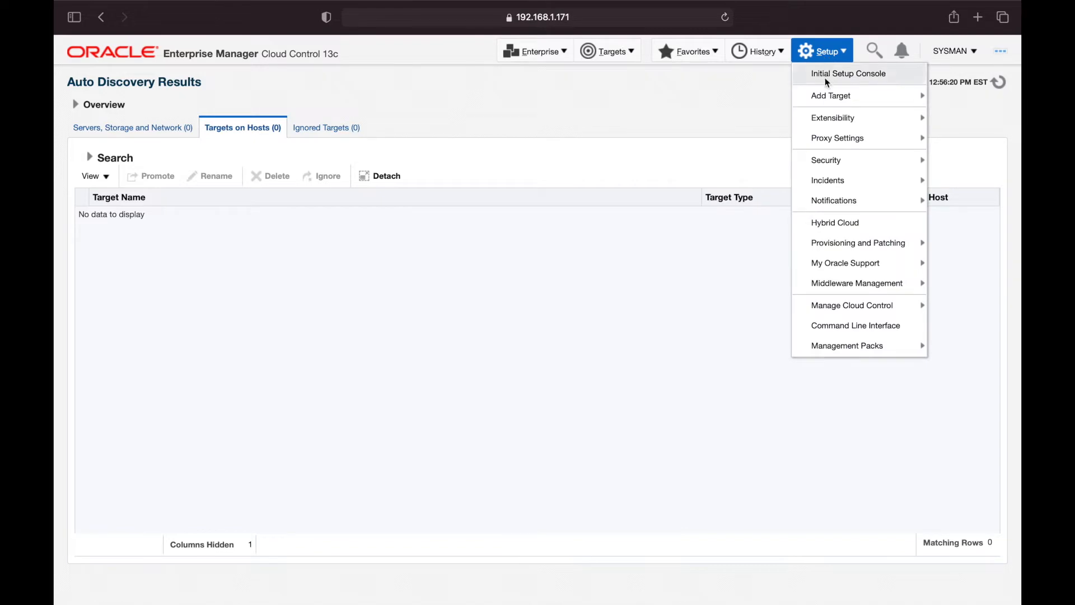
mouse_move(828, 95)
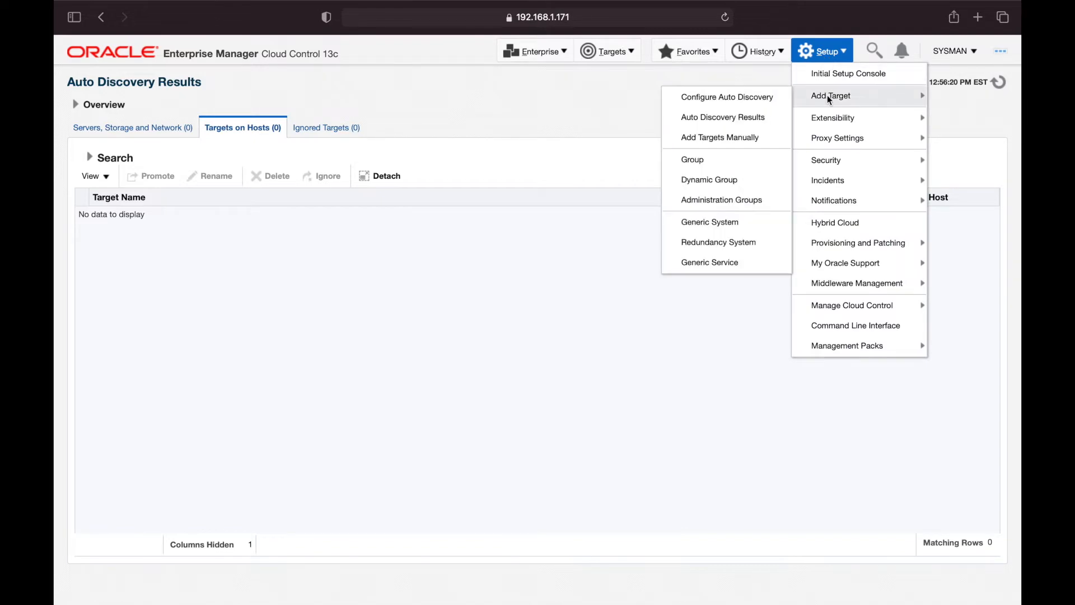
click(746, 138)
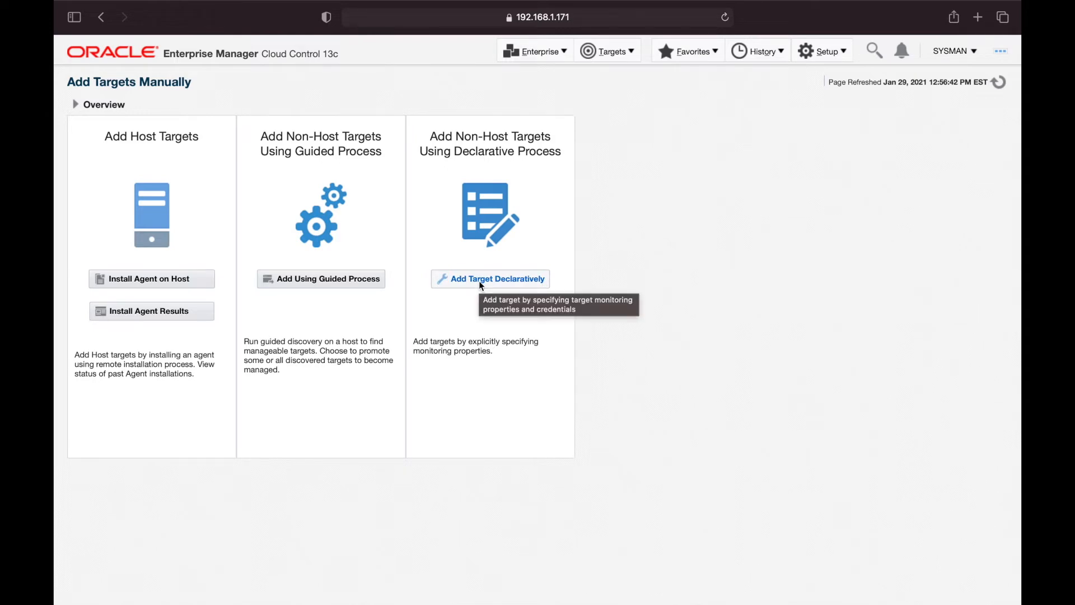
Begin a declarative target addition on host stb.dbagenesis.com
click(478, 279)
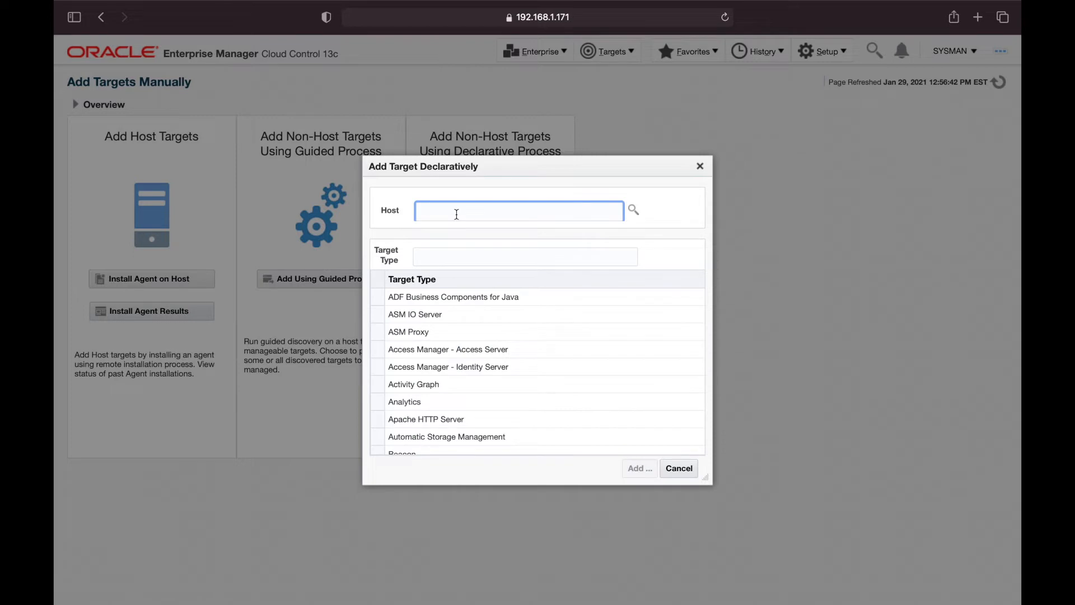
click(633, 209)
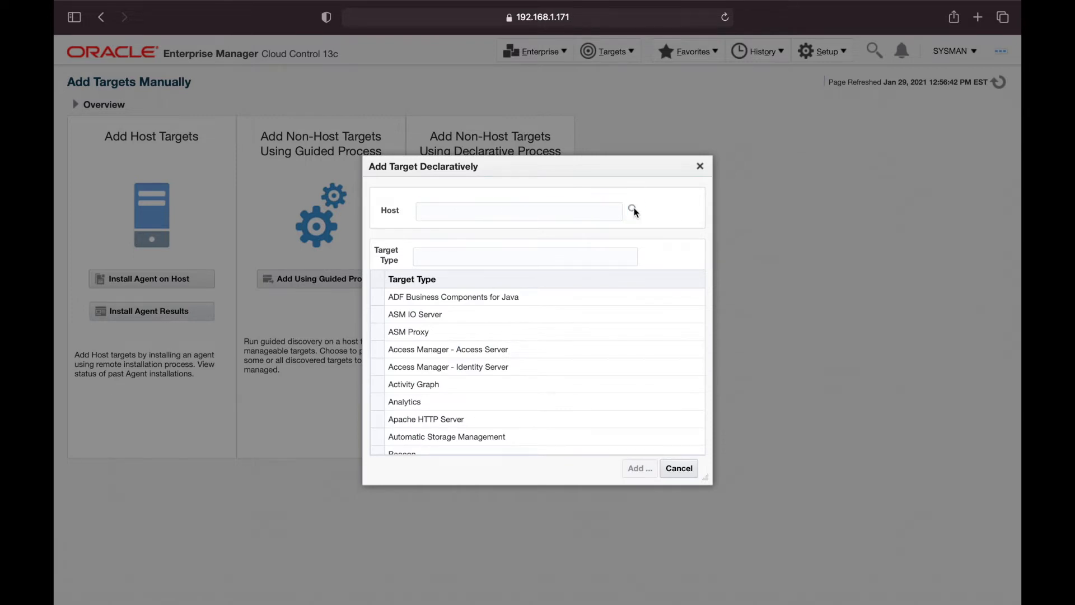
click(379, 353)
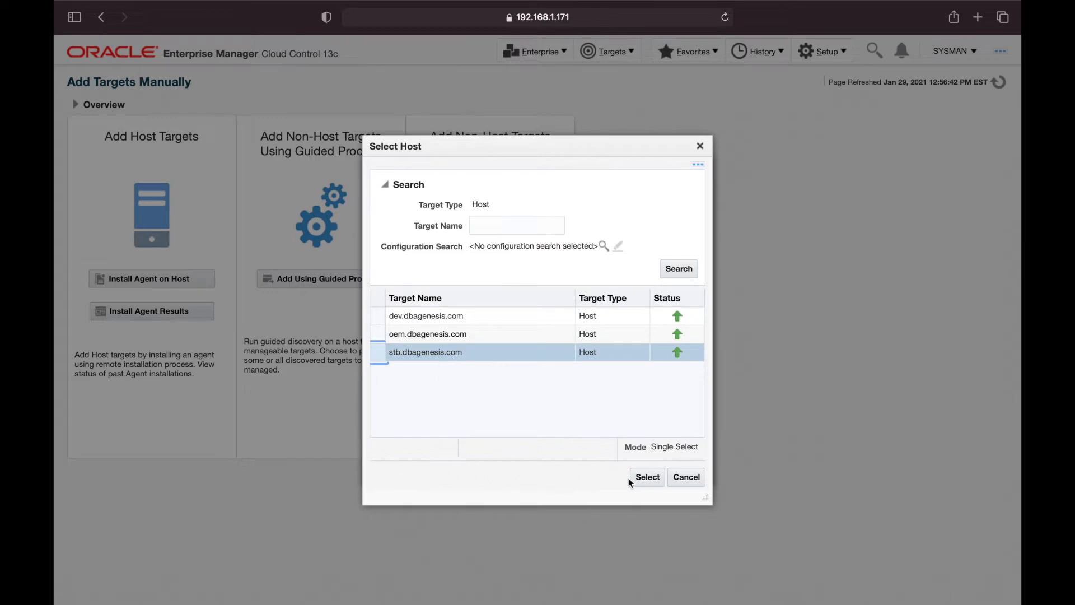
click(650, 478)
Filter target types by 'oracle', choose Oracle Home and continue to its form
click(475, 261)
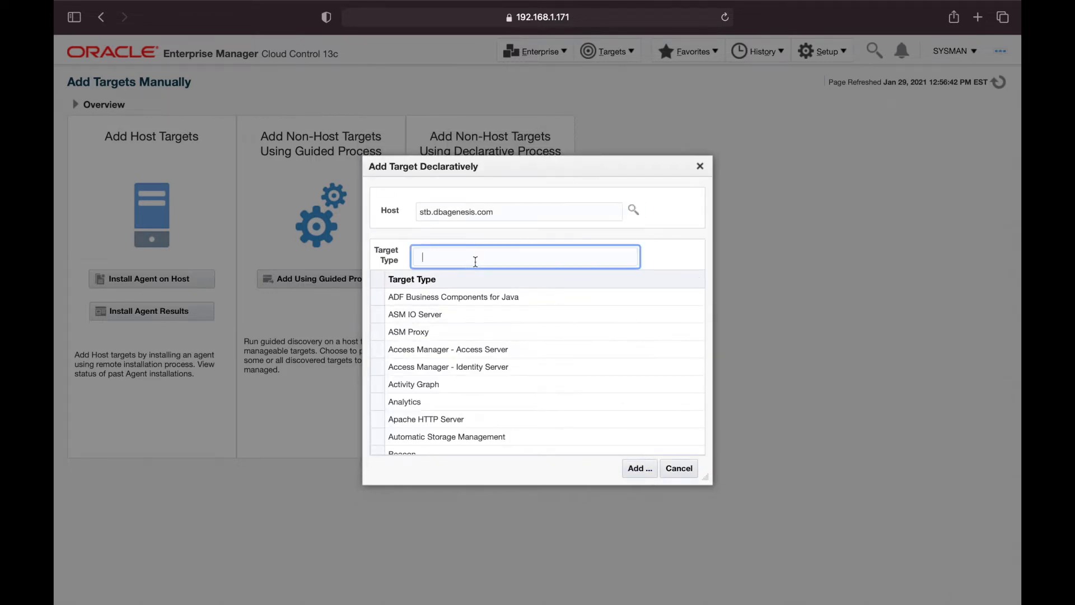
text(oracle)
scroll(492, 340, down, 5)
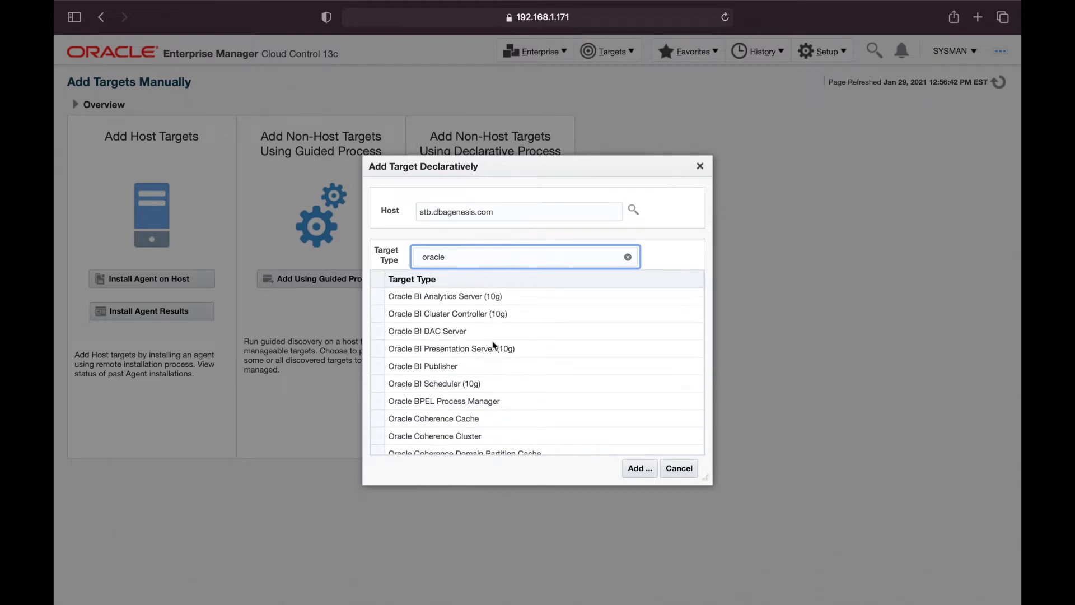
scroll(493, 353, down, 5)
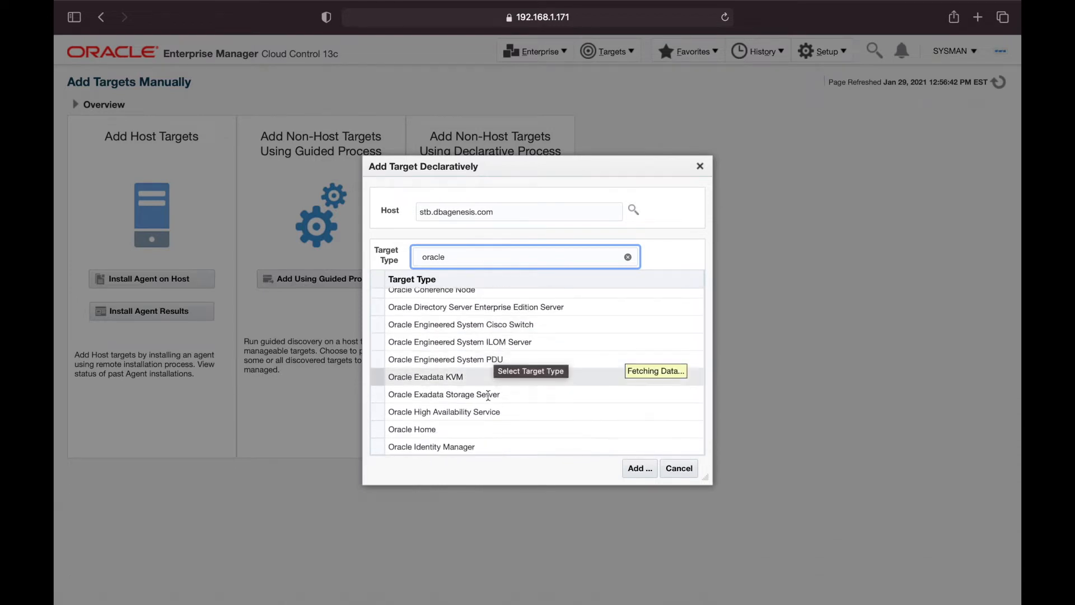
click(506, 352)
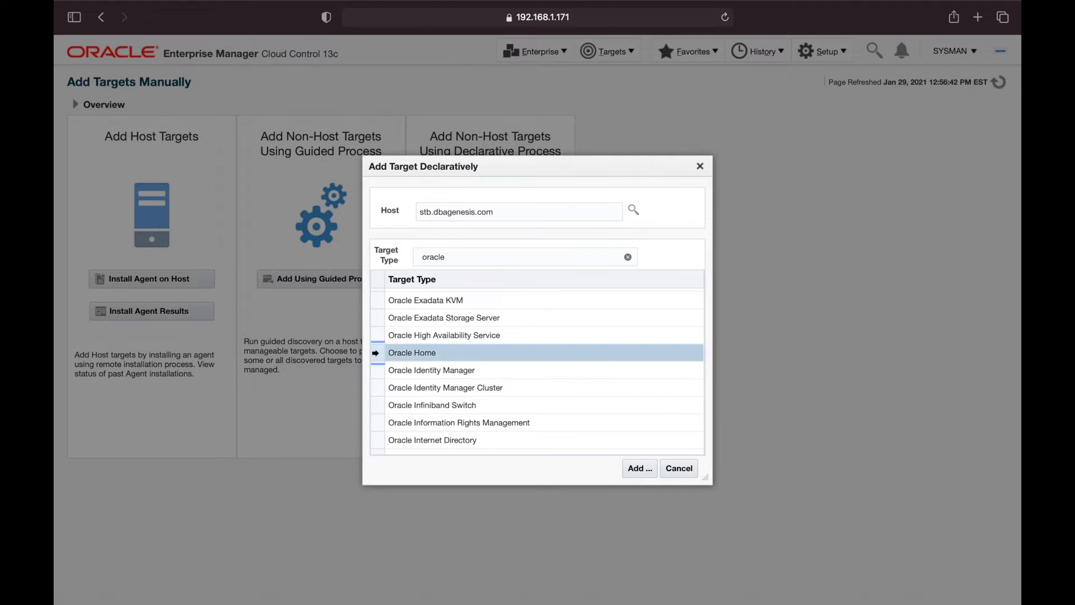
click(639, 468)
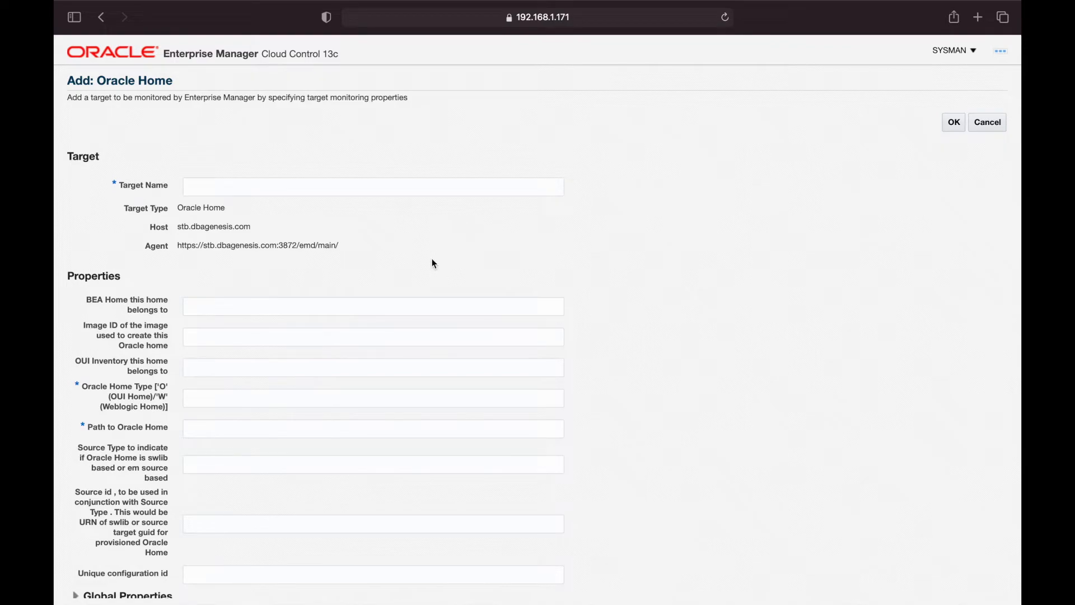
Name the target Oracle12_Home-stb.dbagenesis.com
click(183, 192)
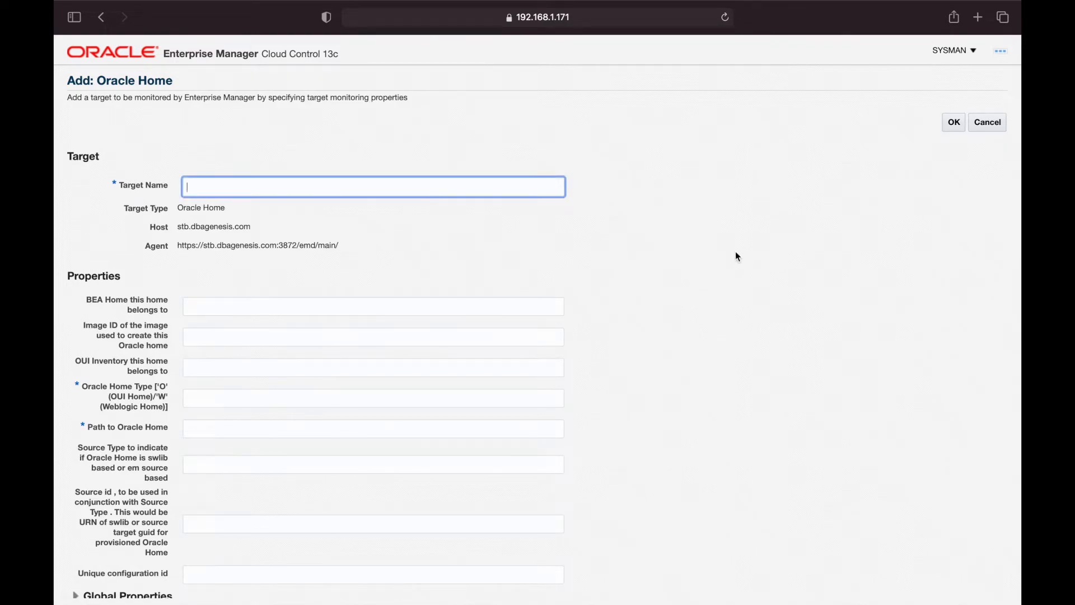
text(Oracle12_Home-stb.dbagenesis.com)
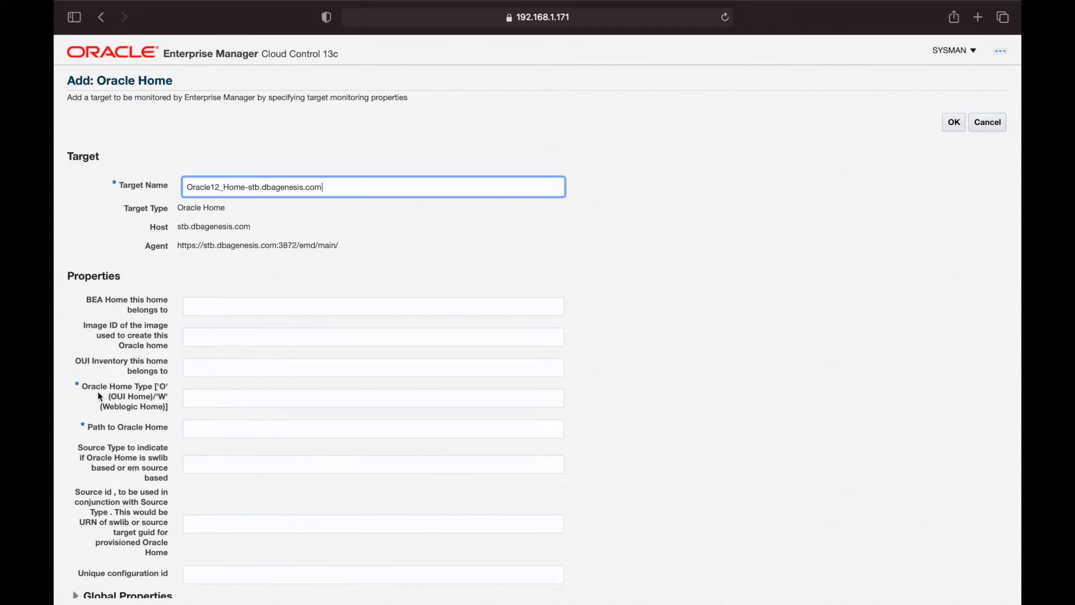
Set Oracle Home Type to O, then switch to Terminal to find the home path
click(215, 395)
text(O)
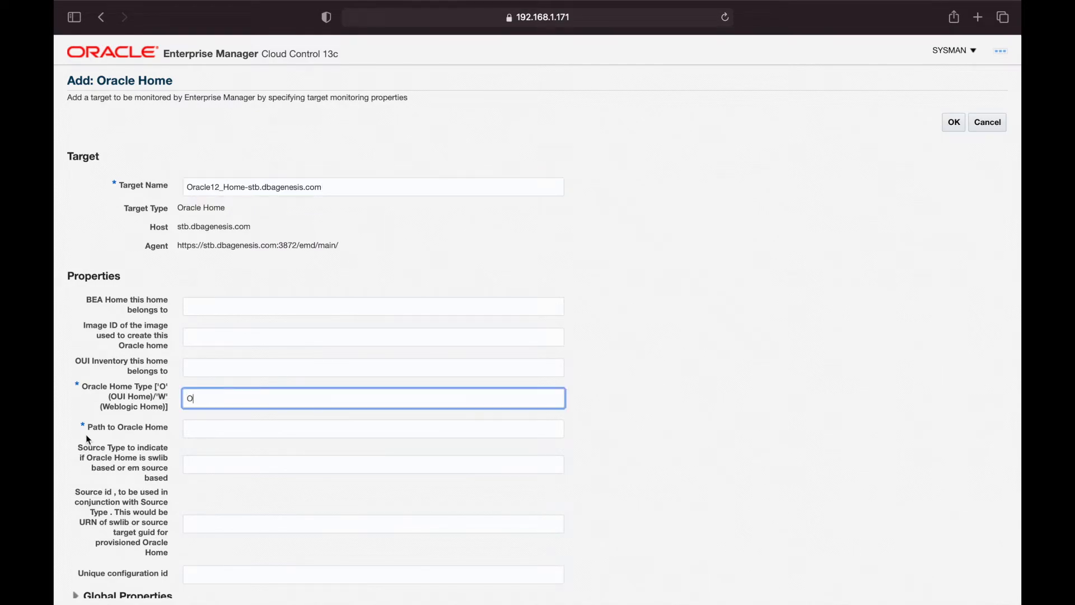
click(232, 426)
key(super+Tab)
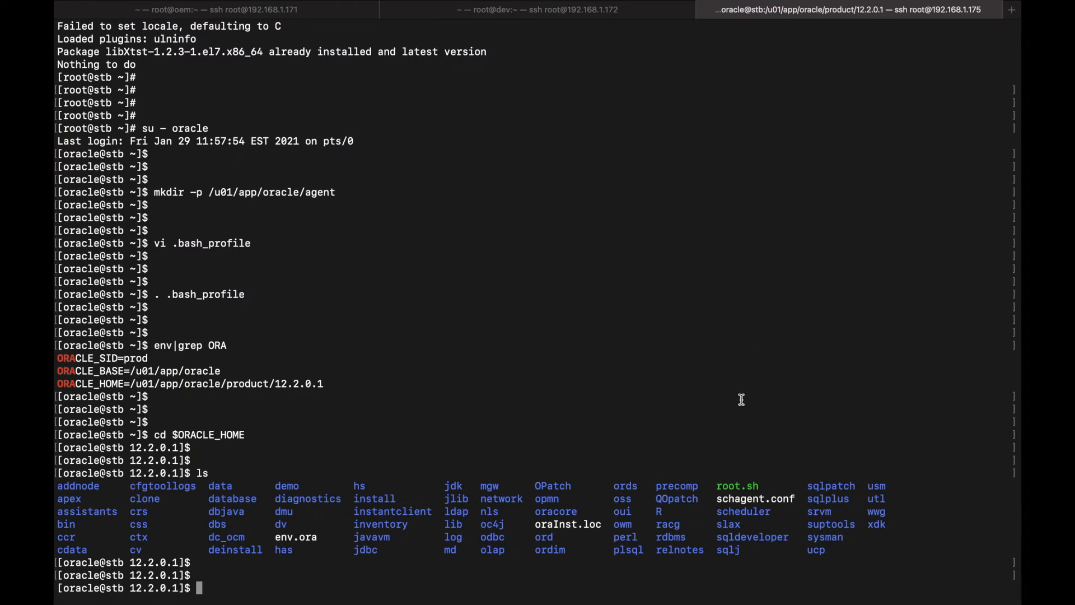
Copy ORACLE_HOME /u01/app/oracle/product/12.2.0.1 from Terminal into Path to Oracle Home
drag(130, 383, 327, 383)
key(super+c)
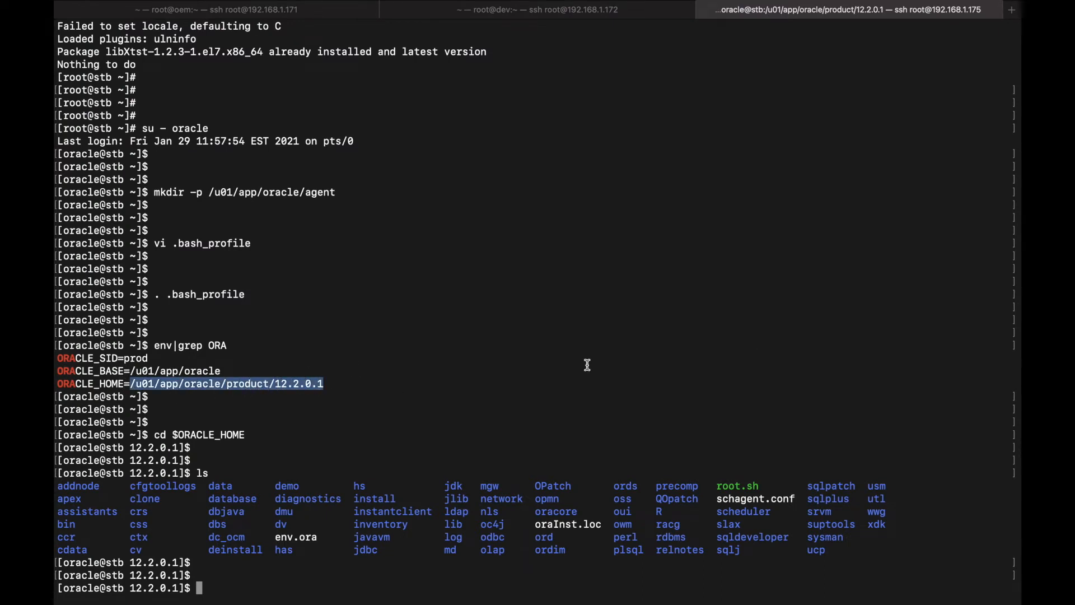
key(super+Tab)
key(super+v)
scroll(698, 390, down, 2)
scroll(701, 393, up, 2)
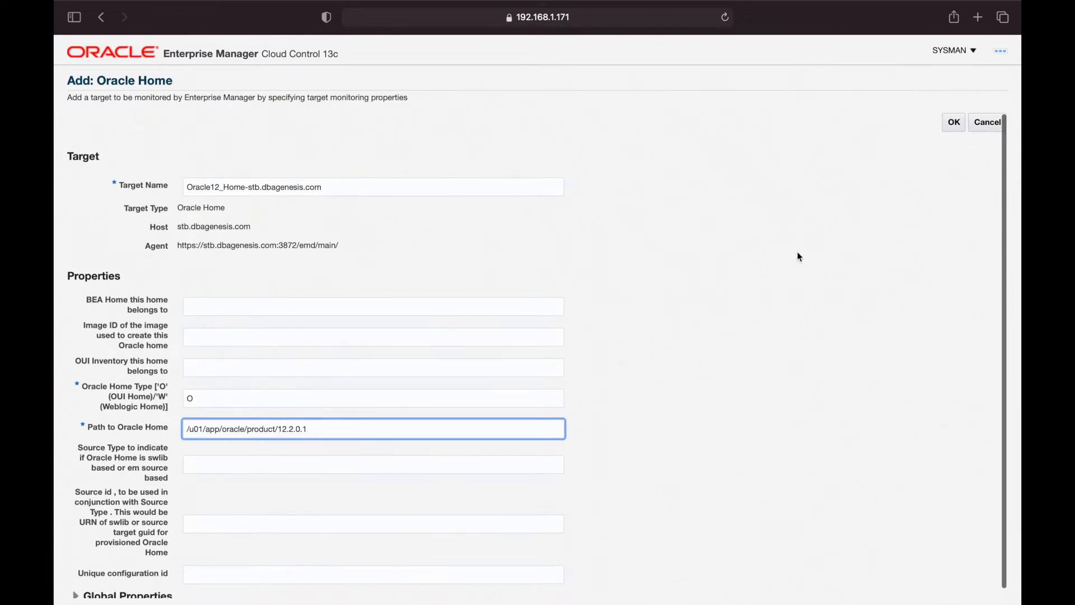
Submit the Oracle12_Home-stb.dbagenesis.com target and close the success confirmation
click(952, 124)
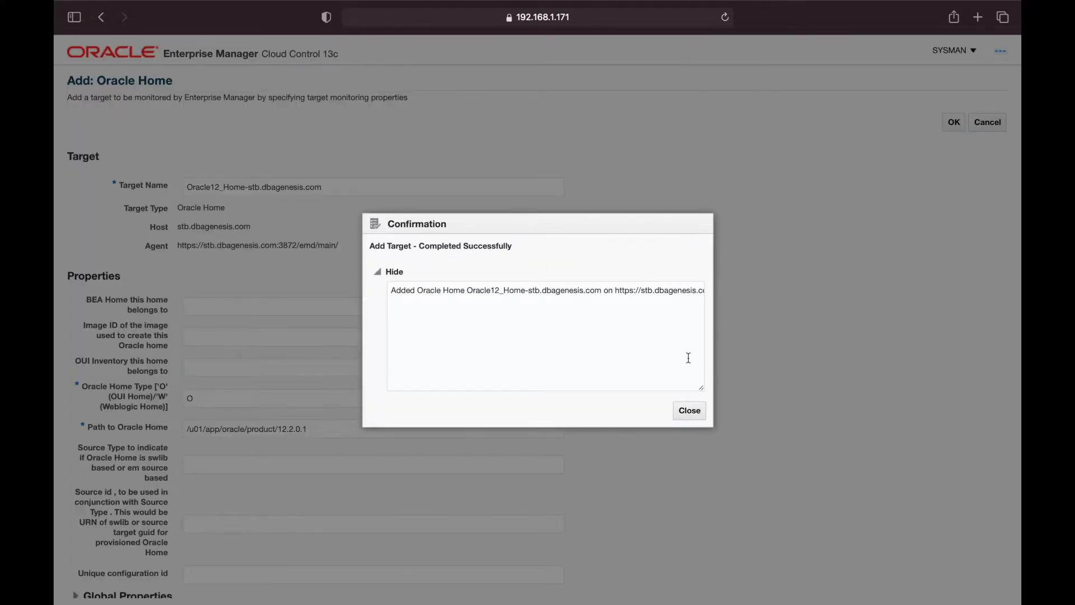
drag(446, 291, 562, 291)
click(562, 290)
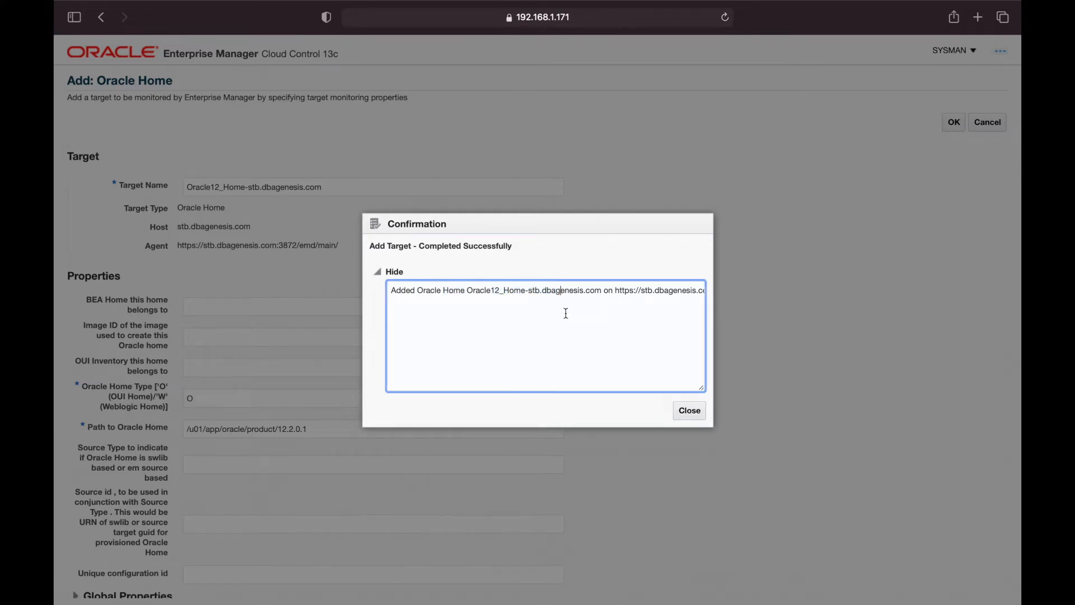
click(688, 409)
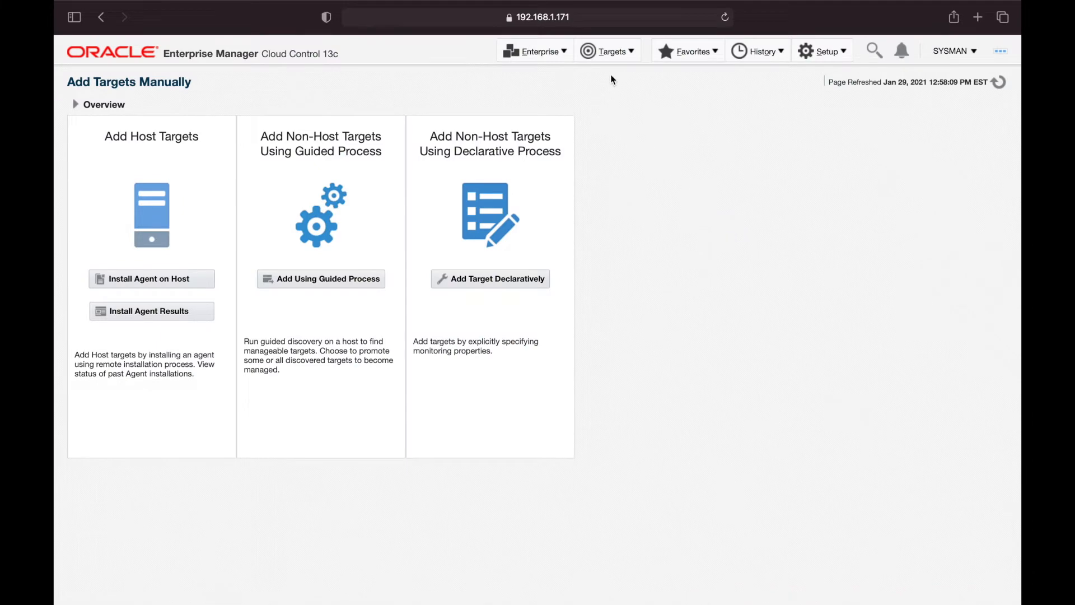
click(616, 59)
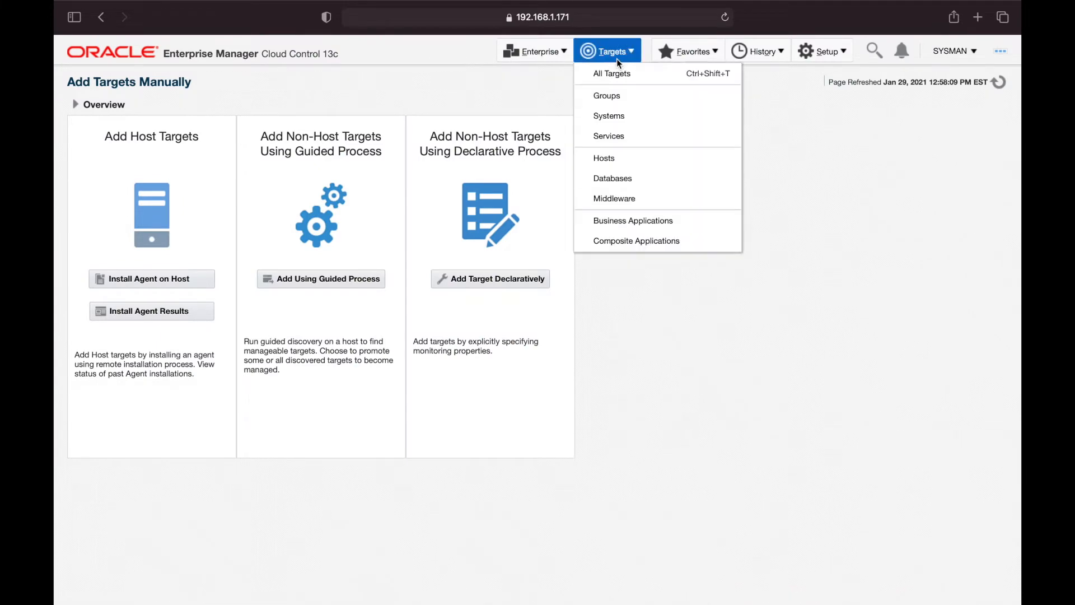
Search All Targets for 'stb', returning 4 targets including Oracle12_Home-stb.dbagenesis.com
click(626, 74)
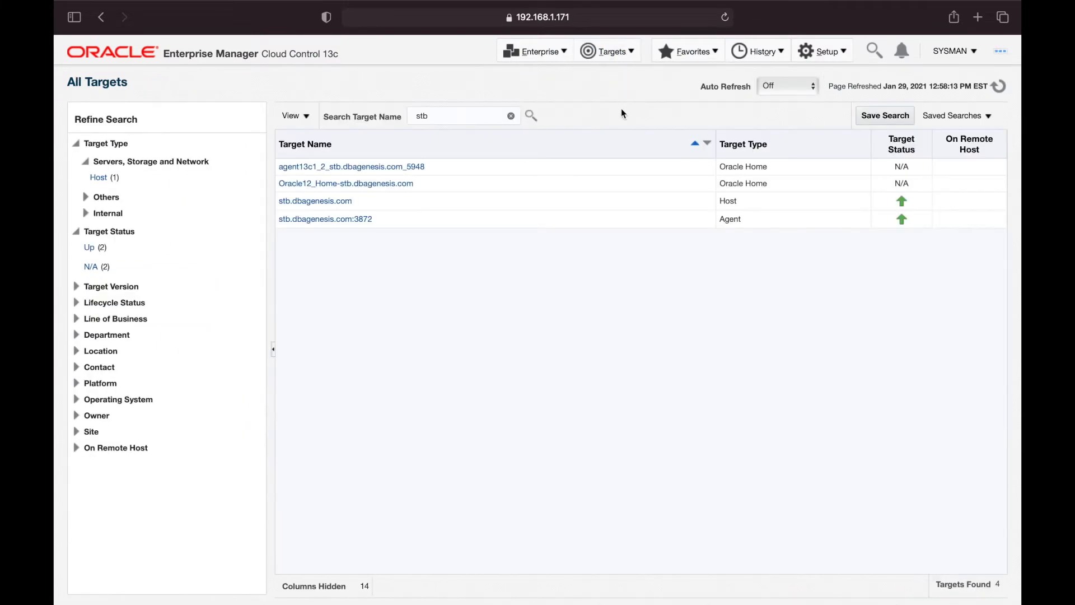
click(475, 117)
click(530, 115)
Open Setup > Extensibility > Plug-ins and select Oracle Database 13.3.1.0.0 under Databases
click(832, 56)
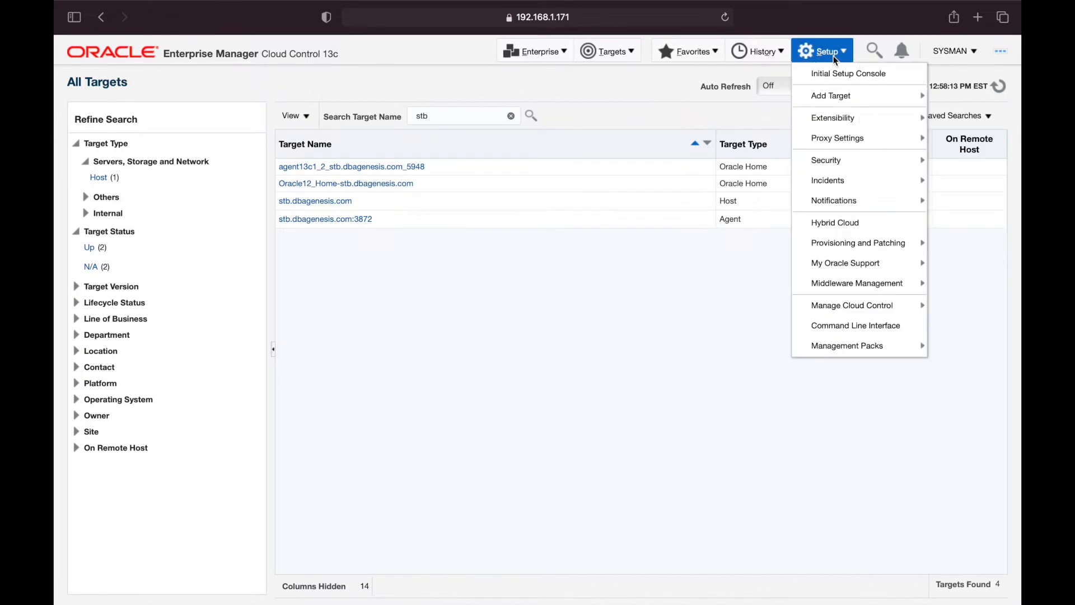
mouse_move(840, 123)
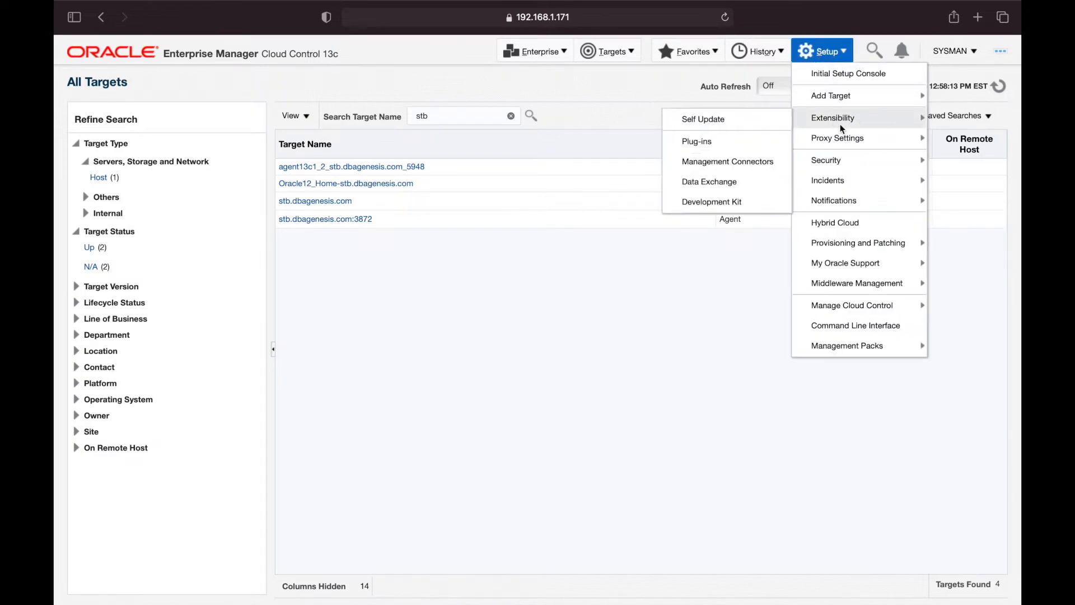
click(720, 142)
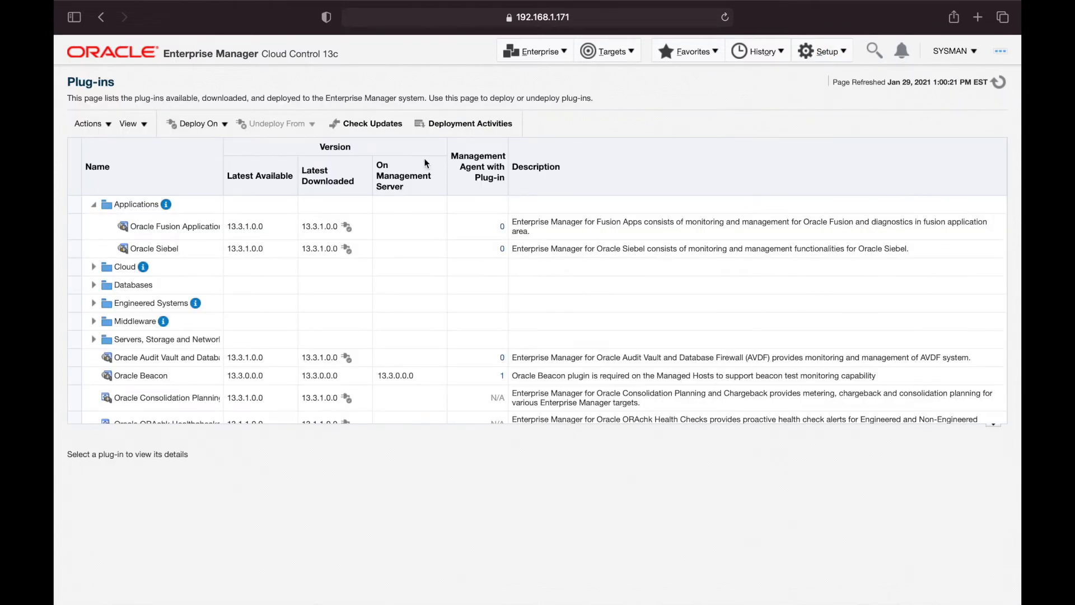
scroll(185, 294, down, 1)
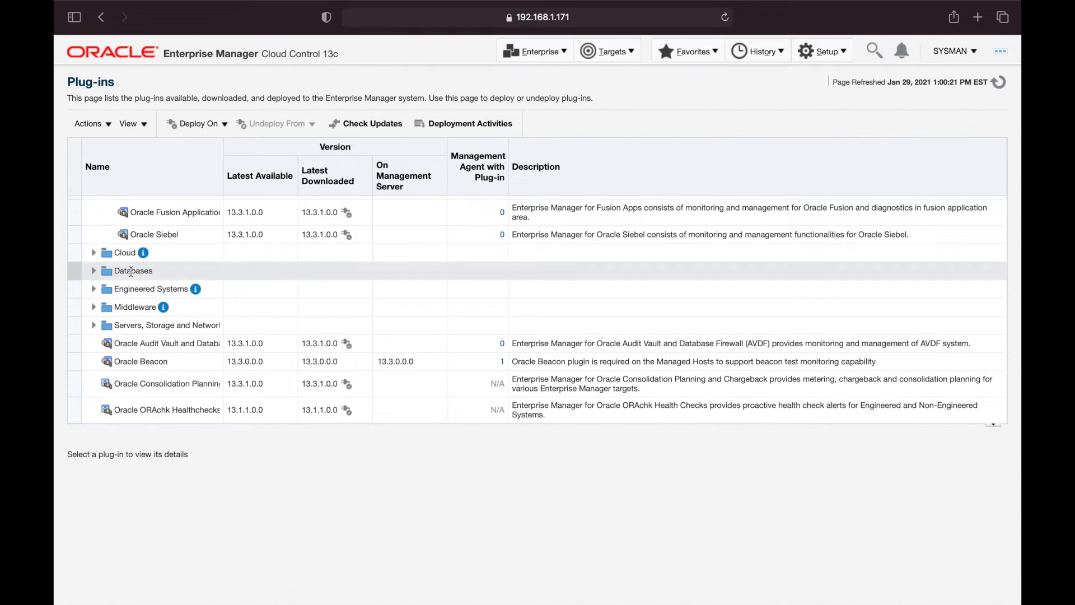
click(94, 271)
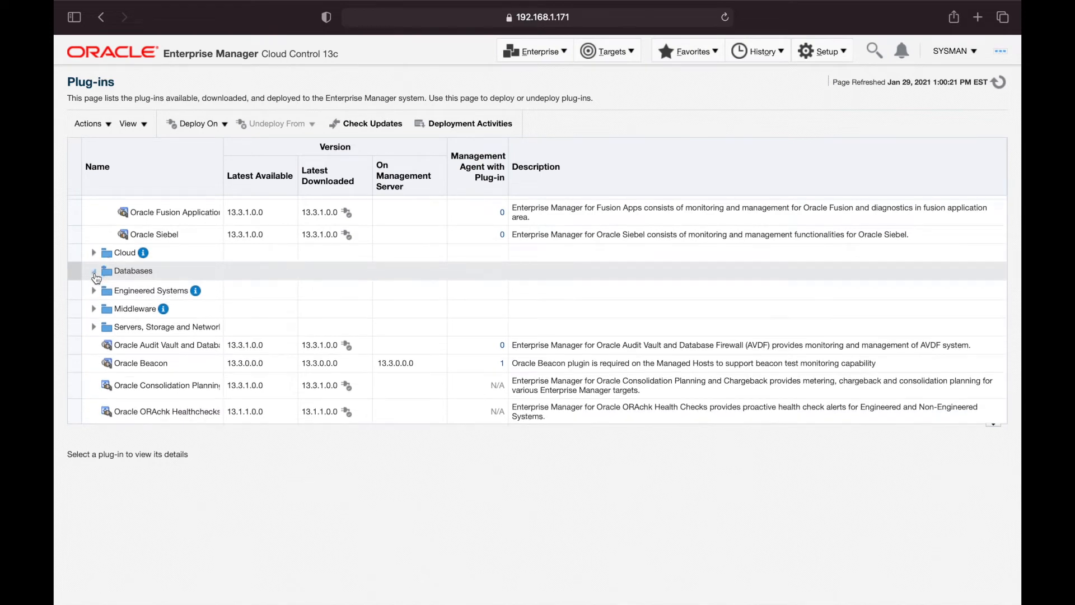
click(157, 293)
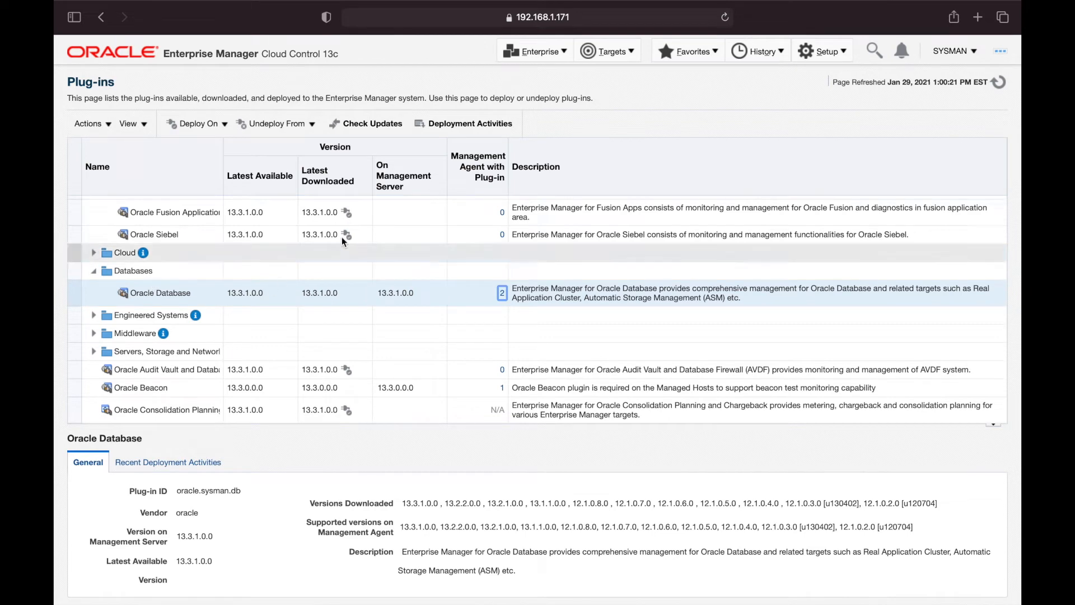
click(200, 132)
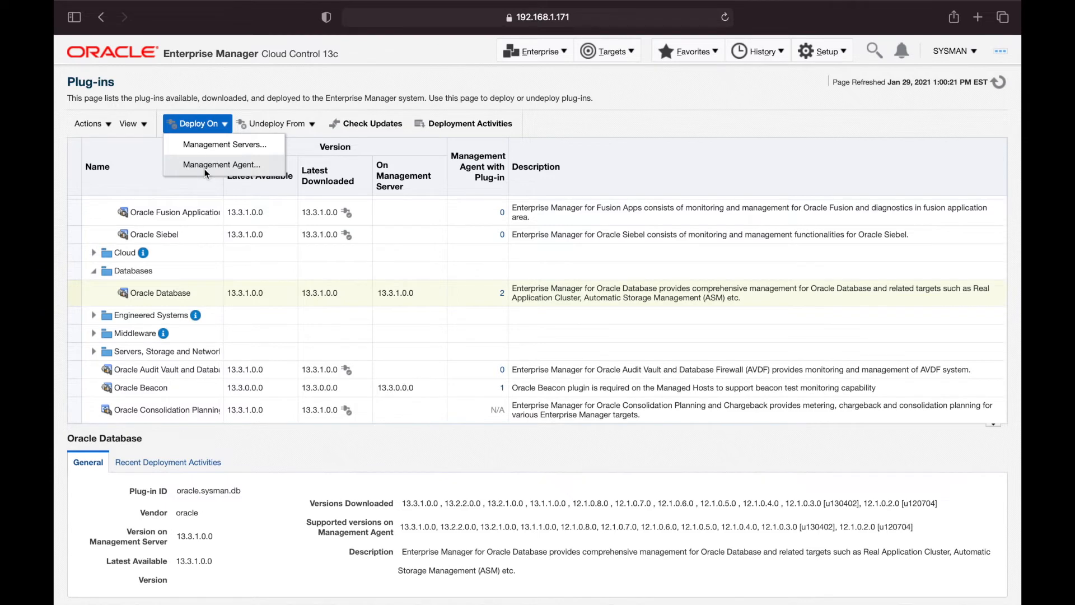
Deploy plug-in 13.3.1.0.0 on agent stb.dbagenesis.com:3872, passing the prerequisite checks
click(205, 168)
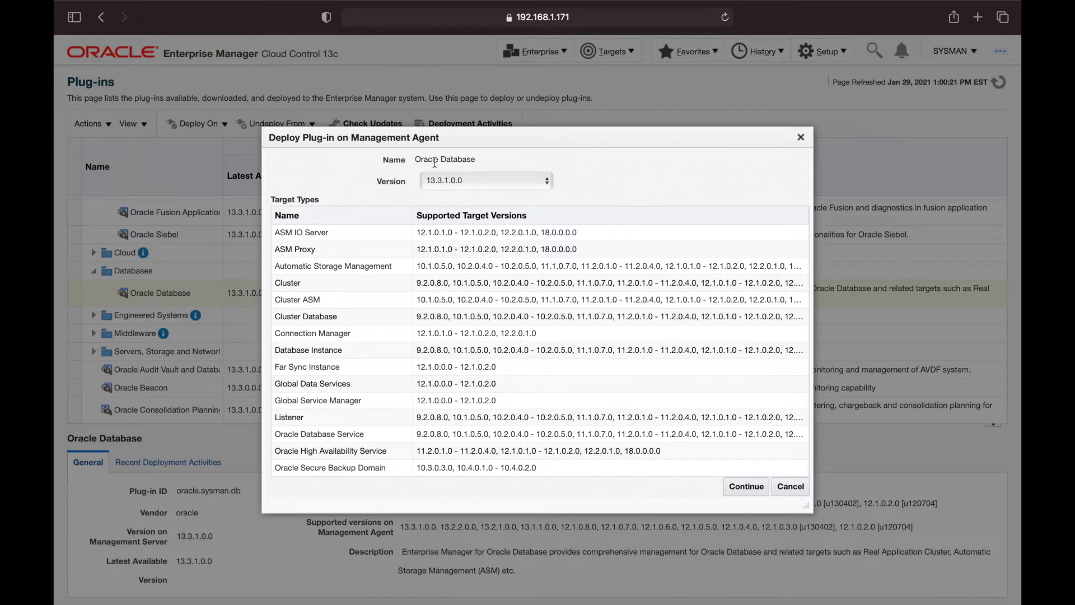
click(453, 180)
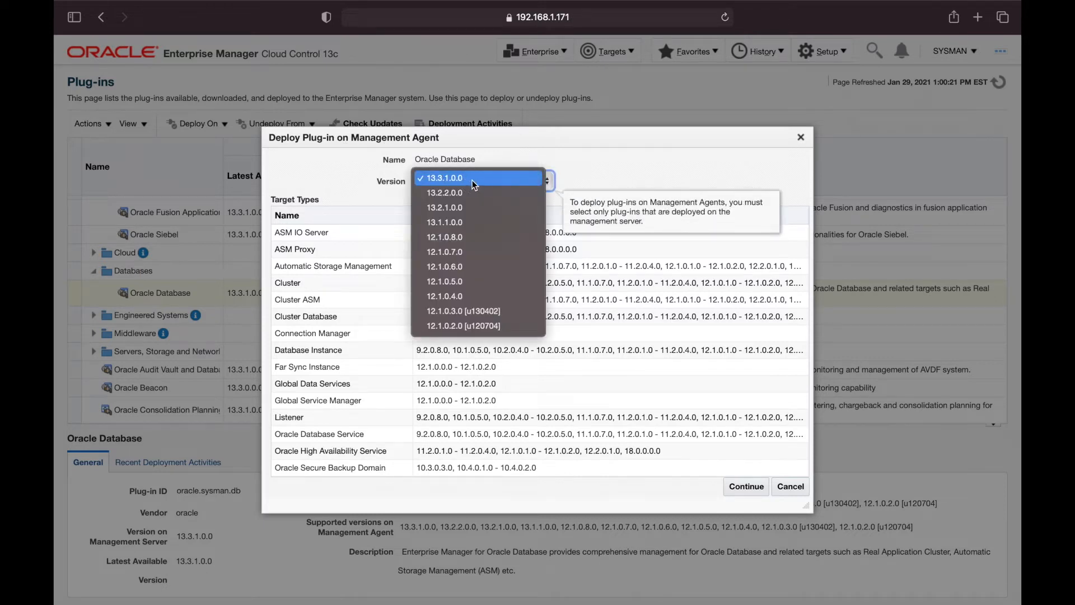
click(660, 162)
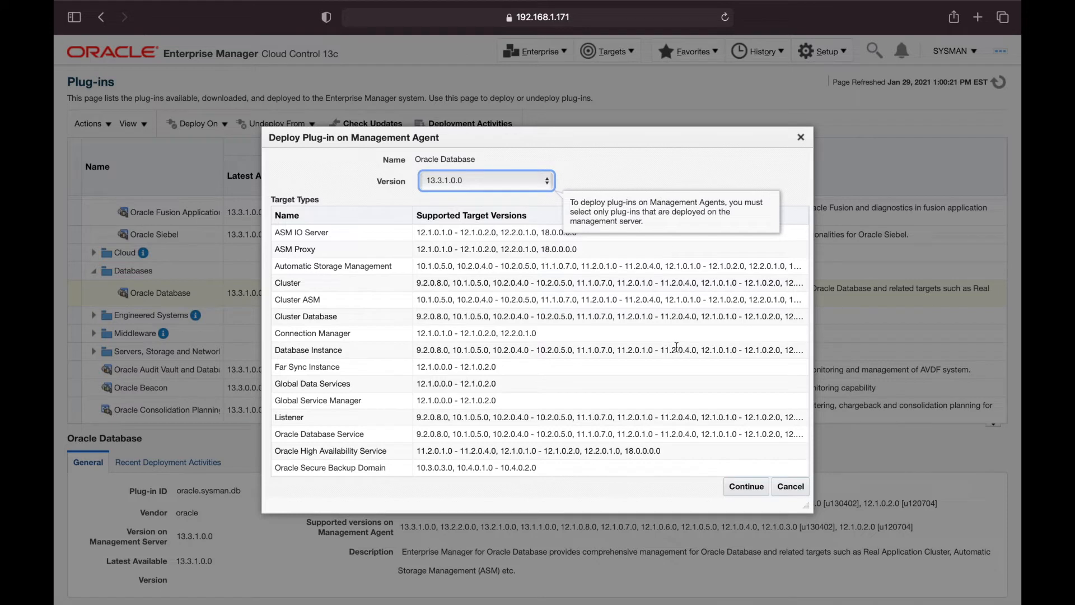
click(752, 491)
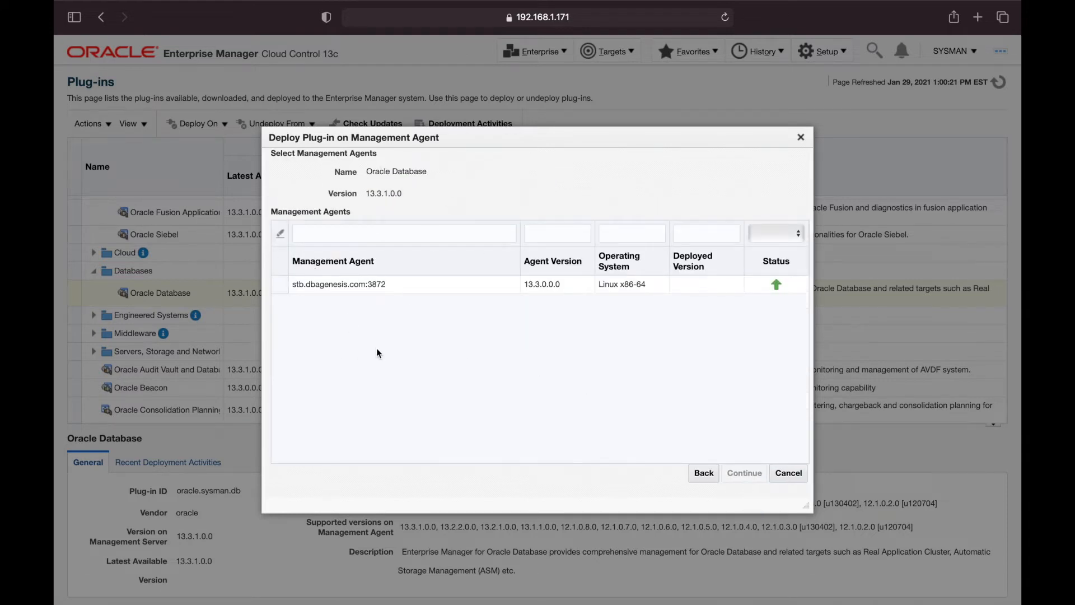
click(322, 286)
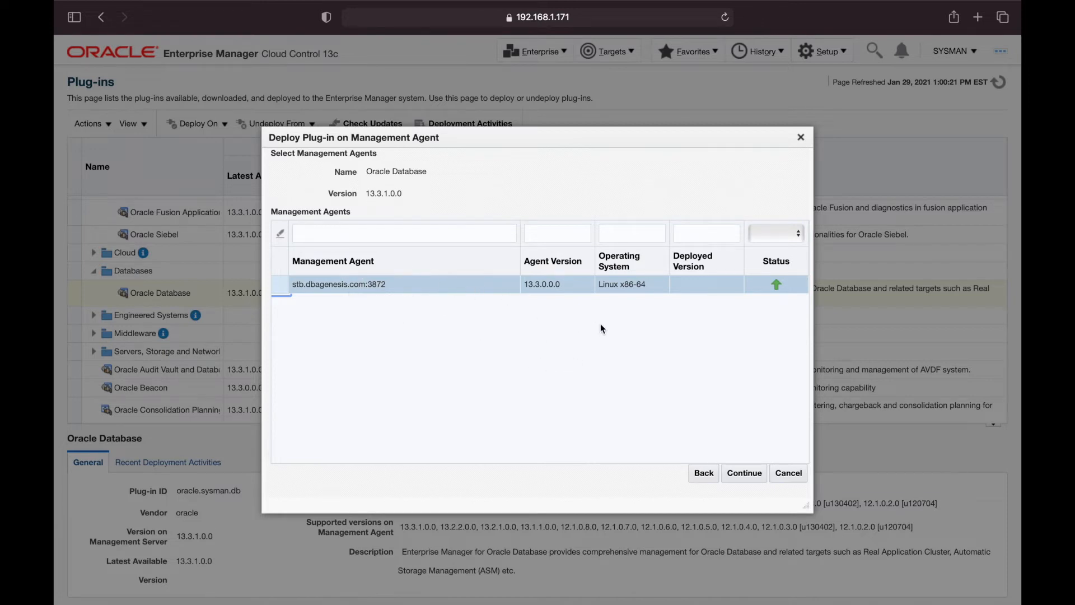
click(747, 474)
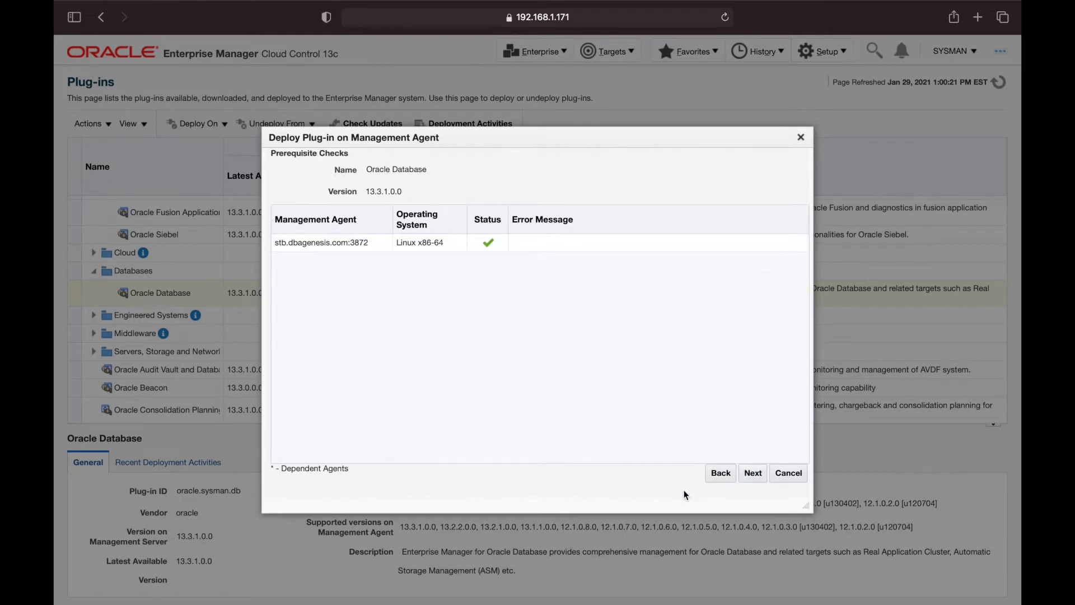
click(759, 479)
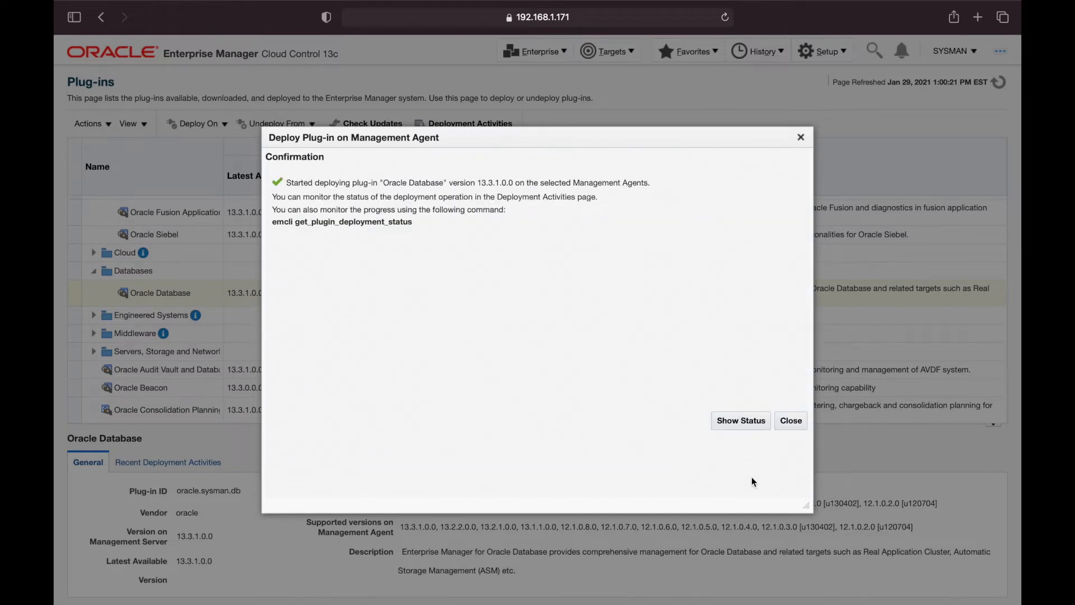
Watch the deployment status, refreshing until all deployment steps complete
click(734, 424)
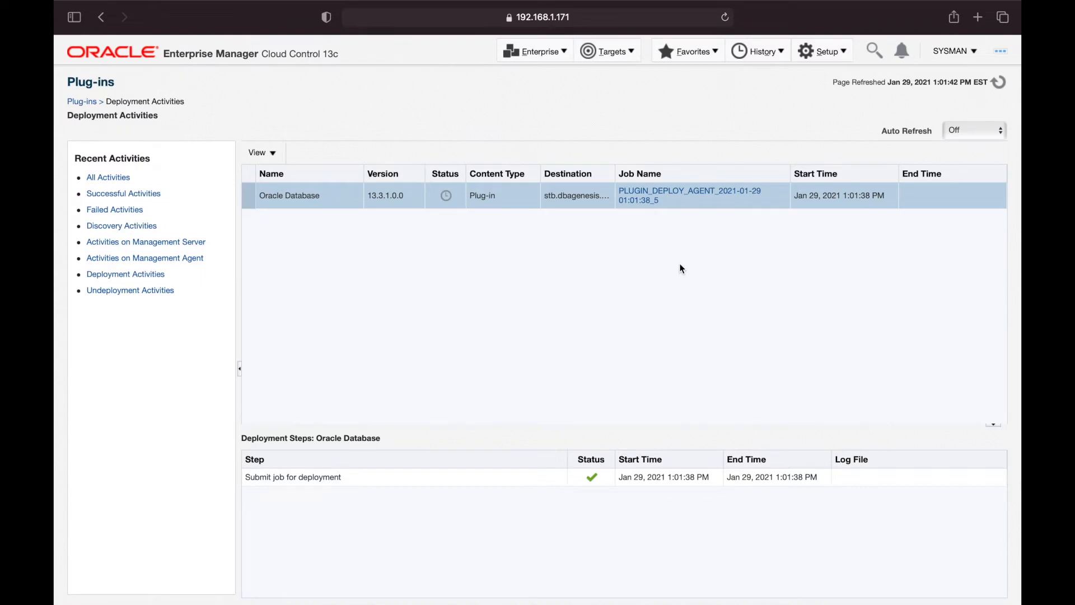
click(997, 87)
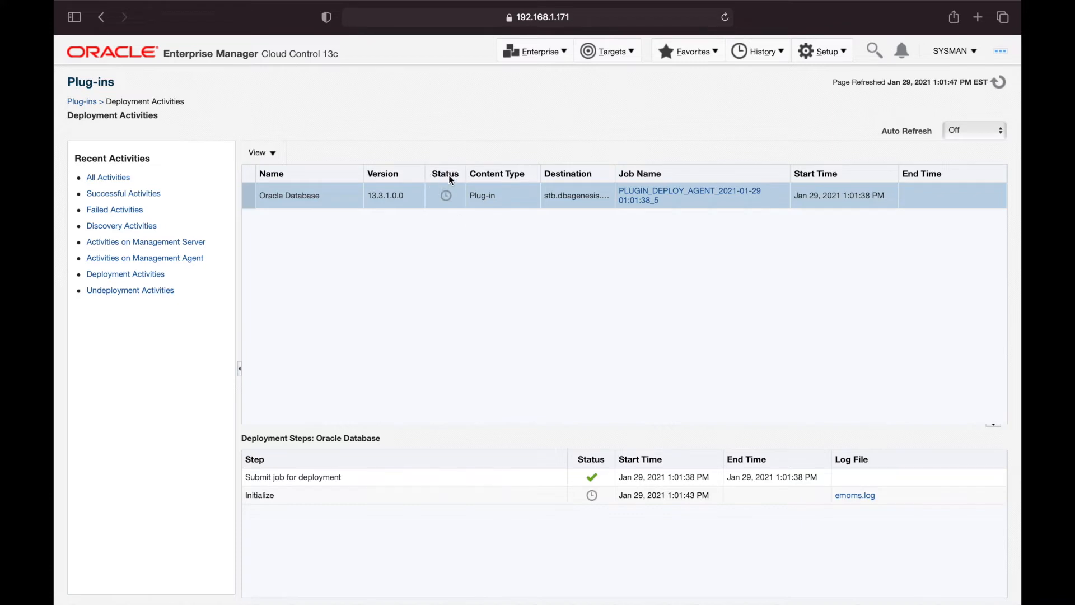
mouse_move(446, 202)
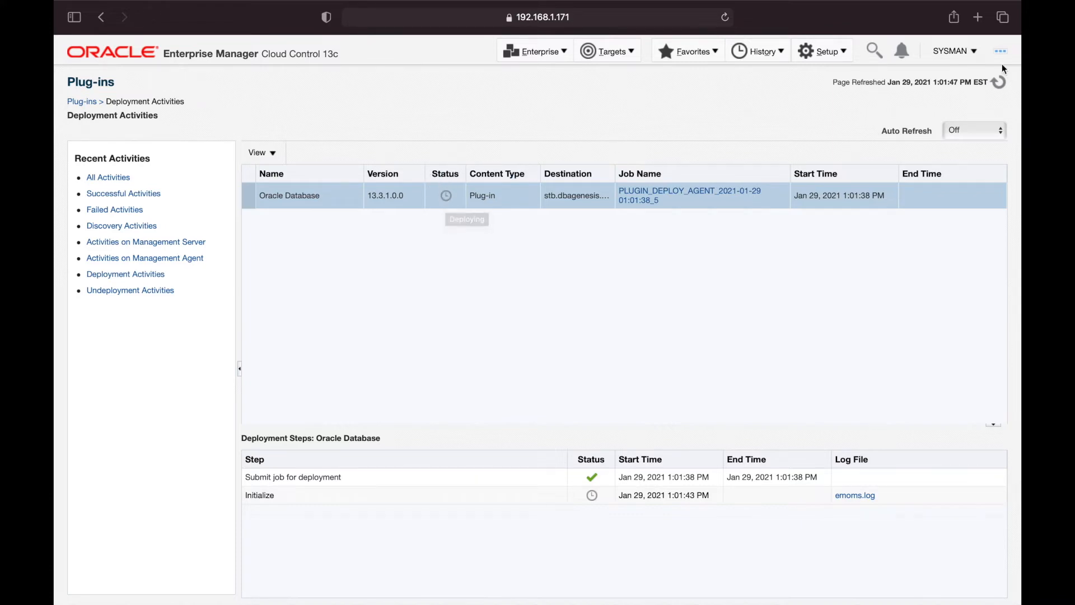
click(998, 83)
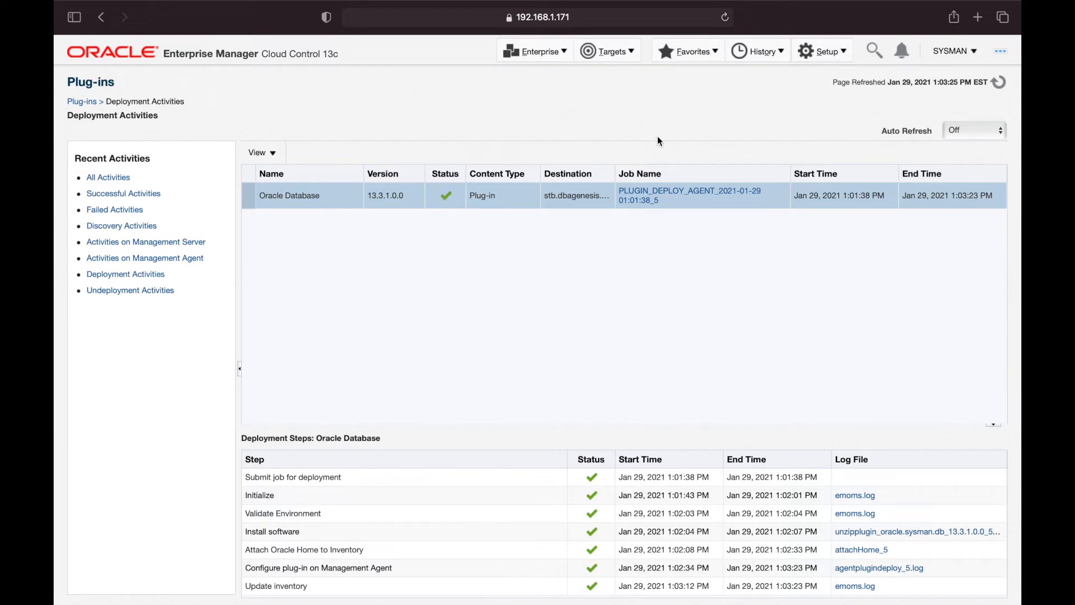
Reopen and refresh the All Targets list, then switch to the terminal
click(610, 51)
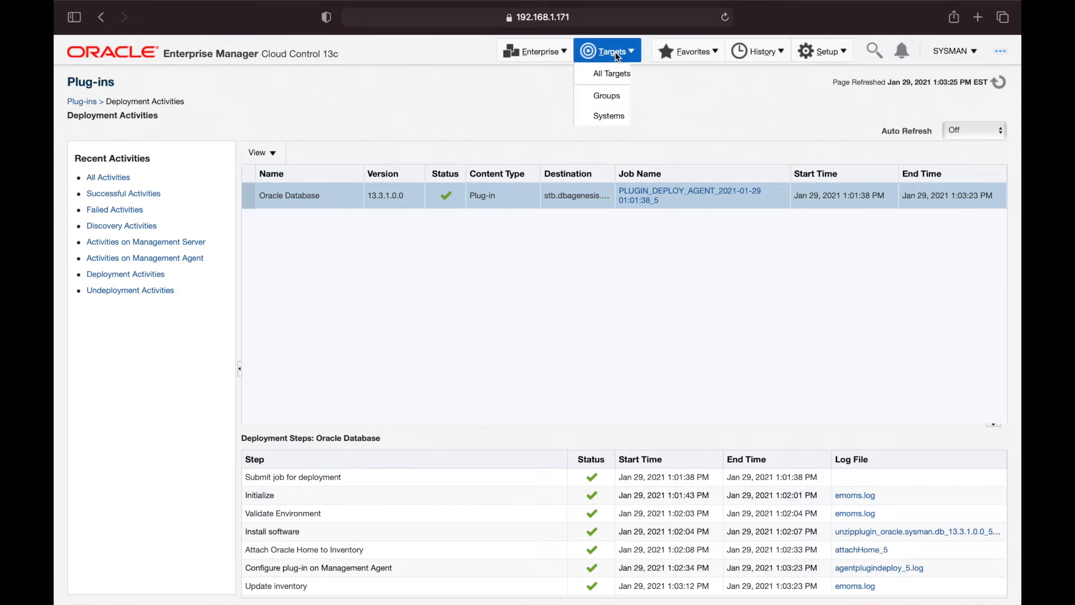
click(597, 74)
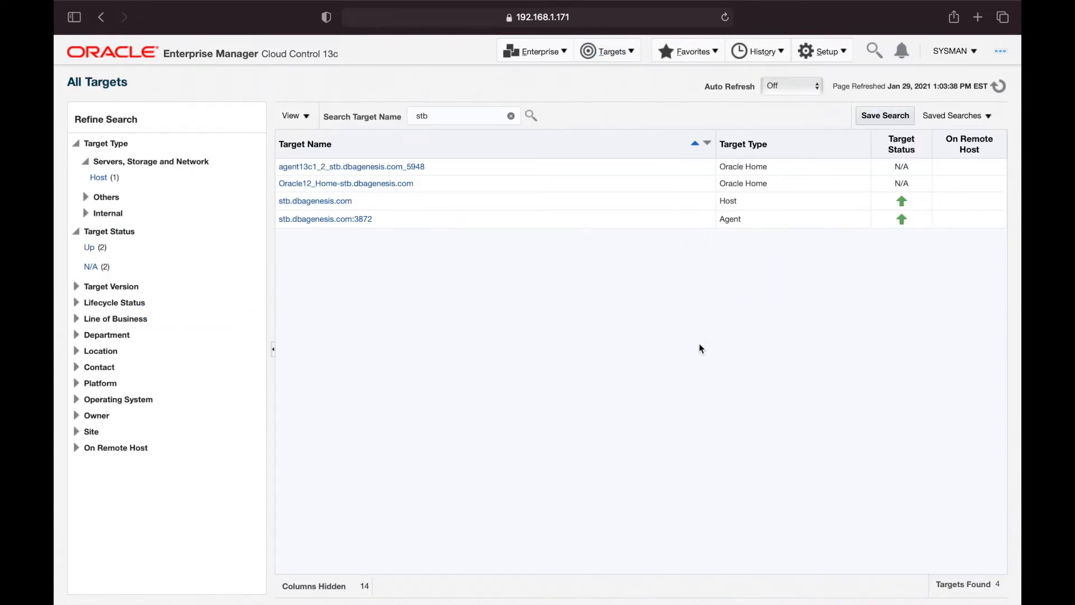
click(998, 85)
key(ctrl+Right)
click(521, 17)
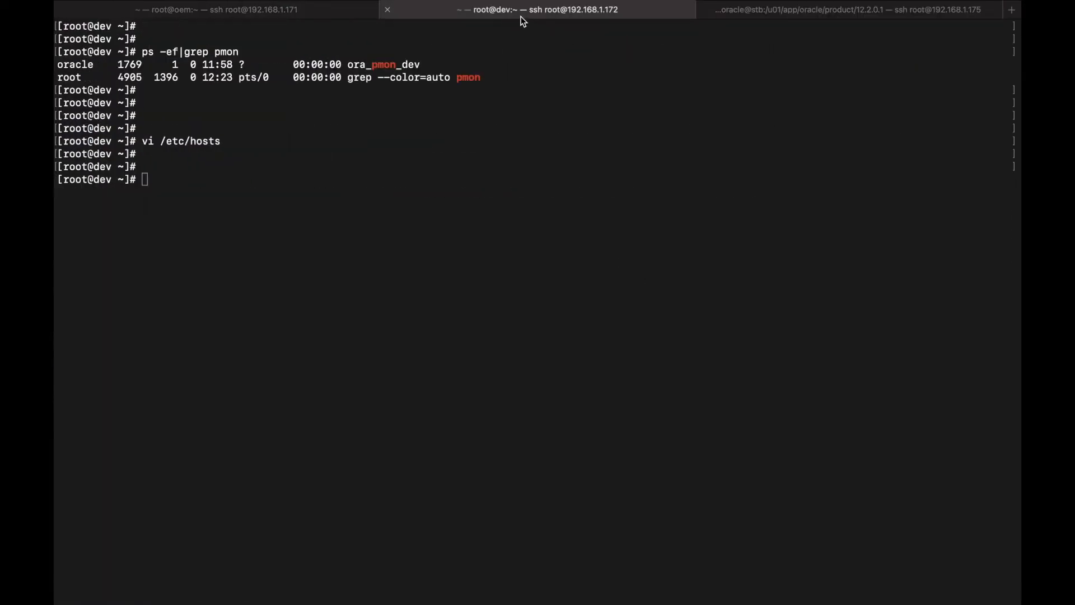
drag(403, 64, 425, 63)
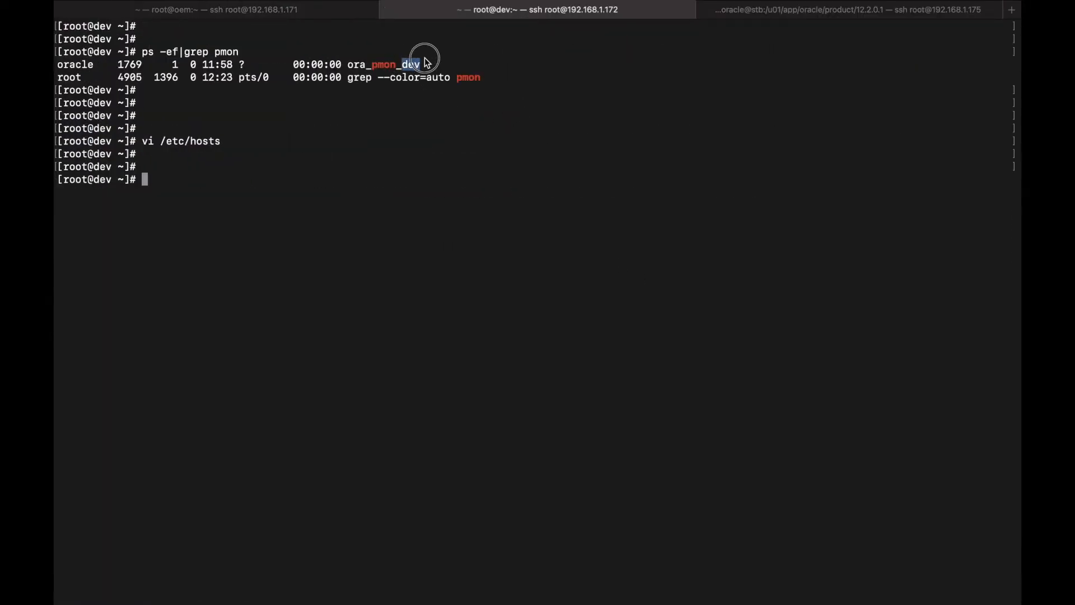
click(425, 62)
click(845, 10)
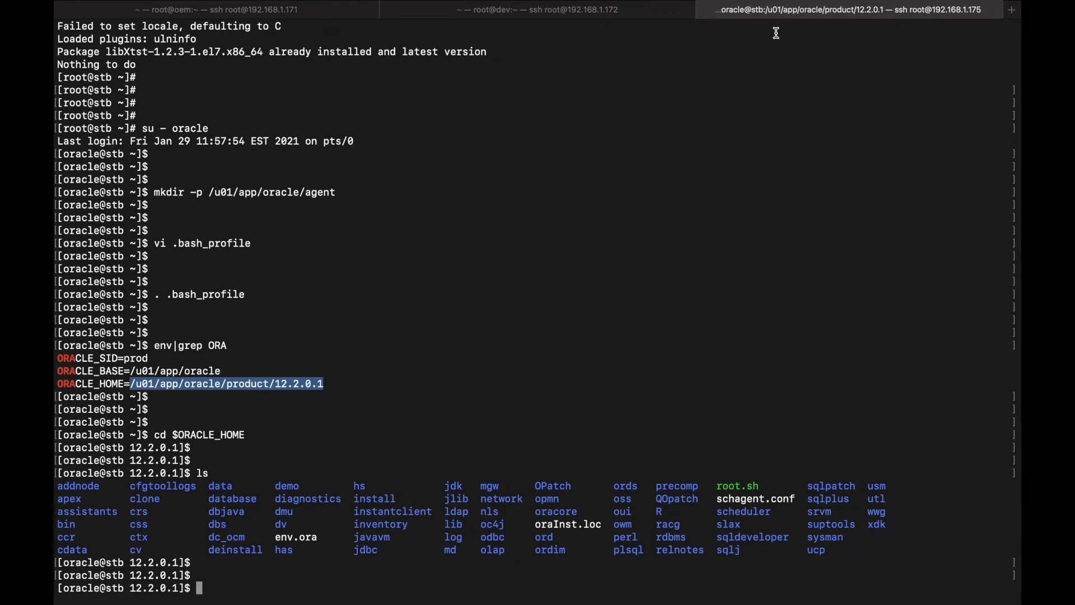
click(424, 301)
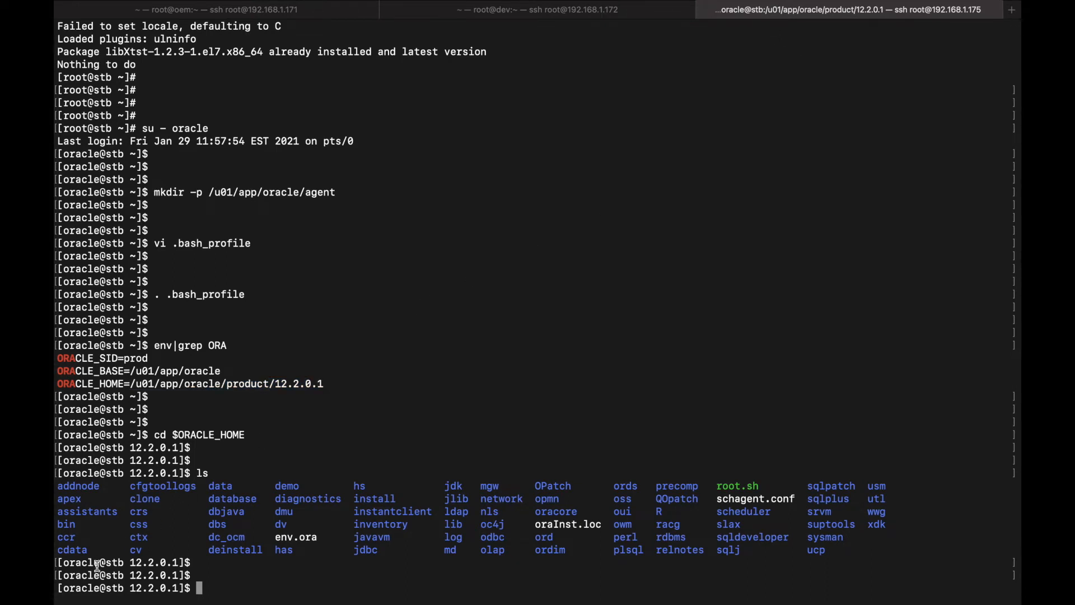
double_click(114, 562)
drag(131, 384, 381, 383)
click(381, 383)
drag(57, 484, 860, 551)
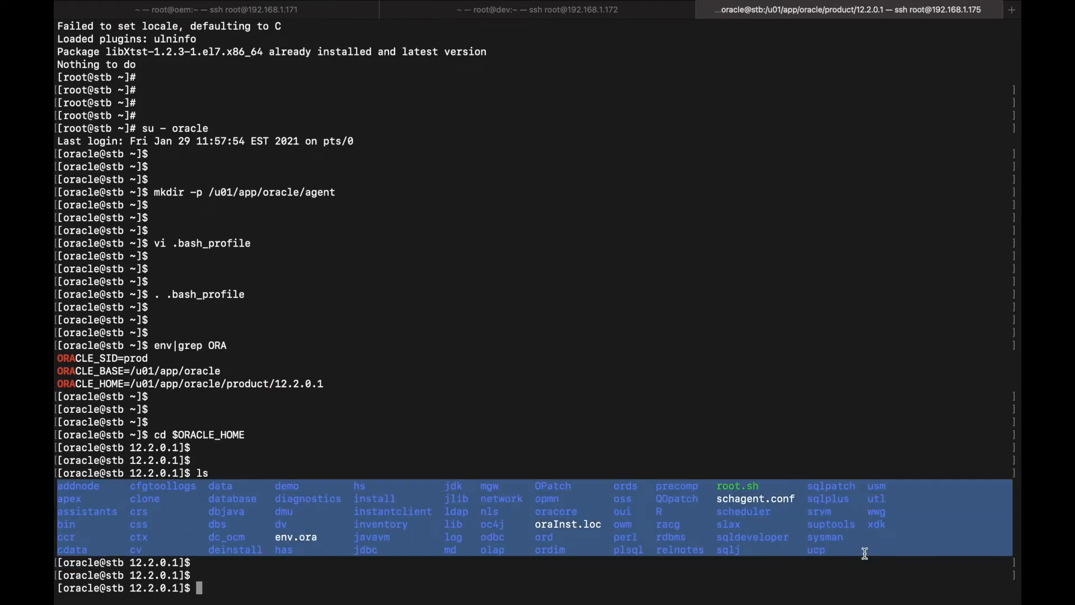
click(864, 553)
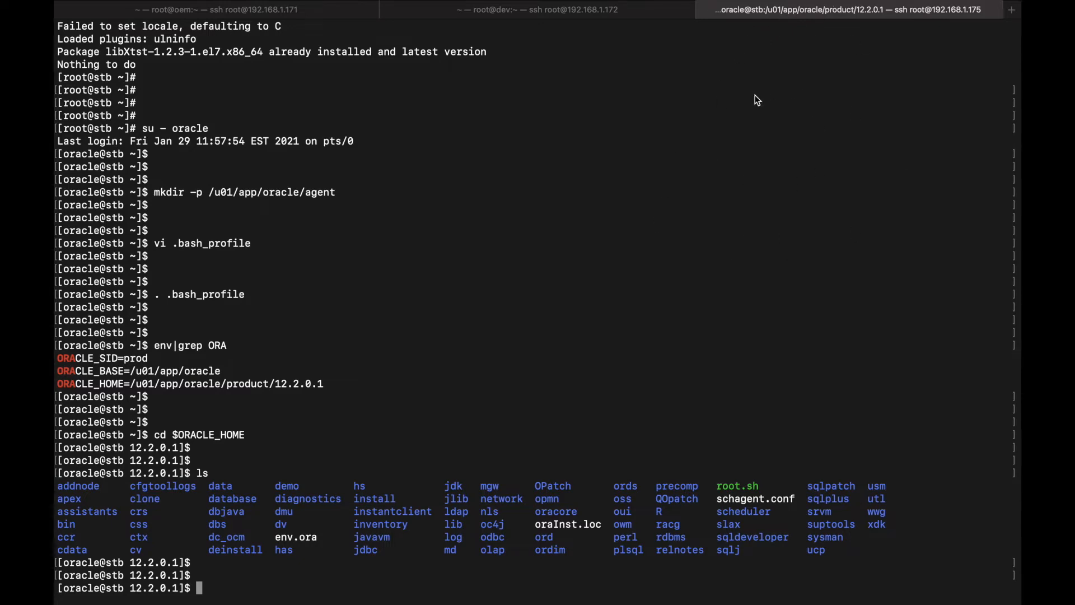
key(ctrl+Left)
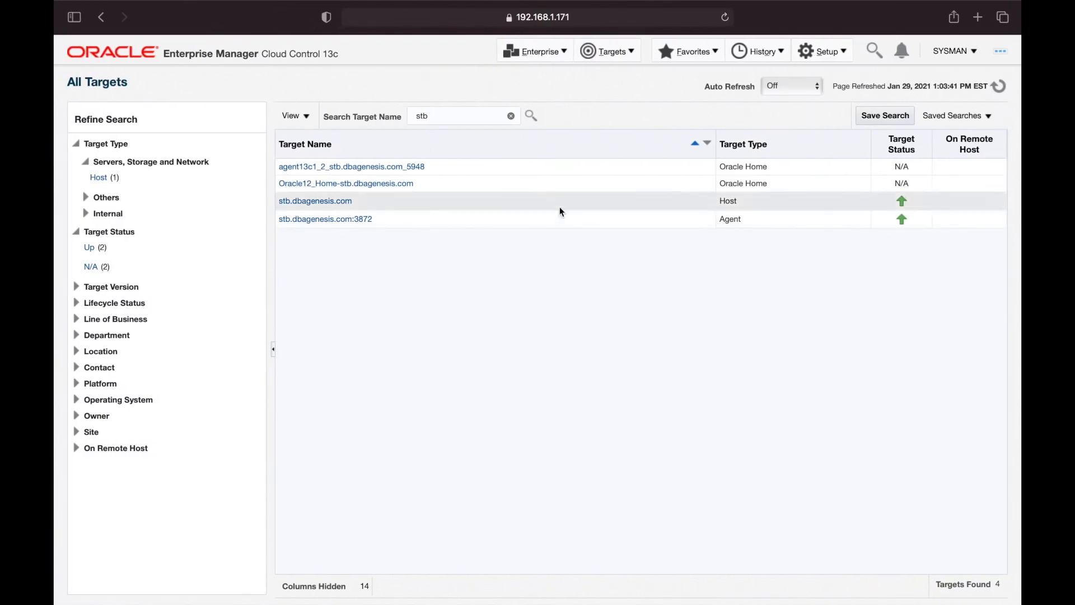
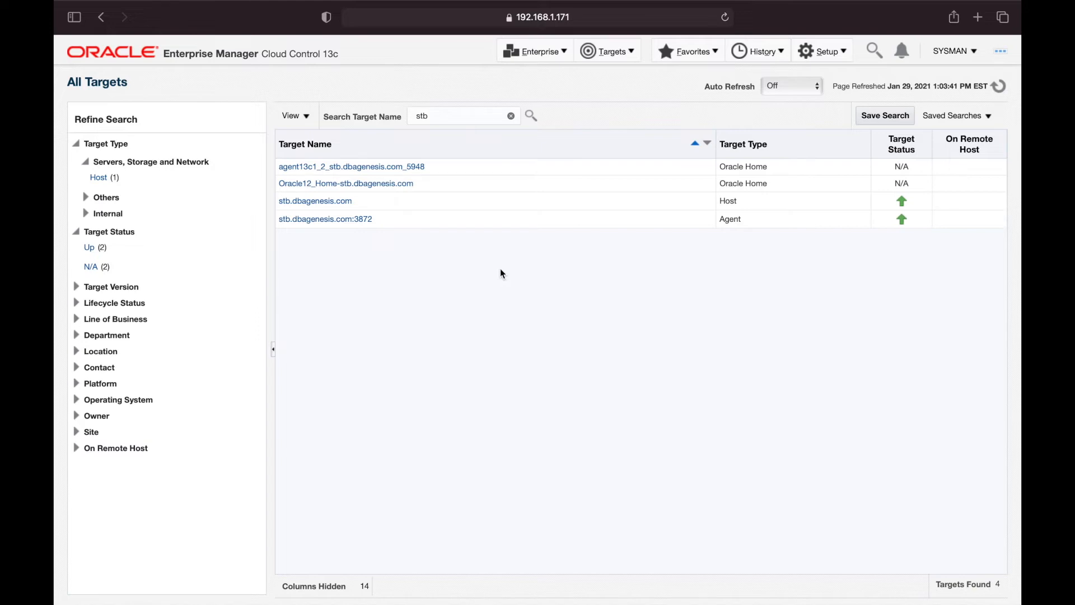
Search targets for dev, open the dev instance, and launch Availability > Add Standby Database
click(510, 115)
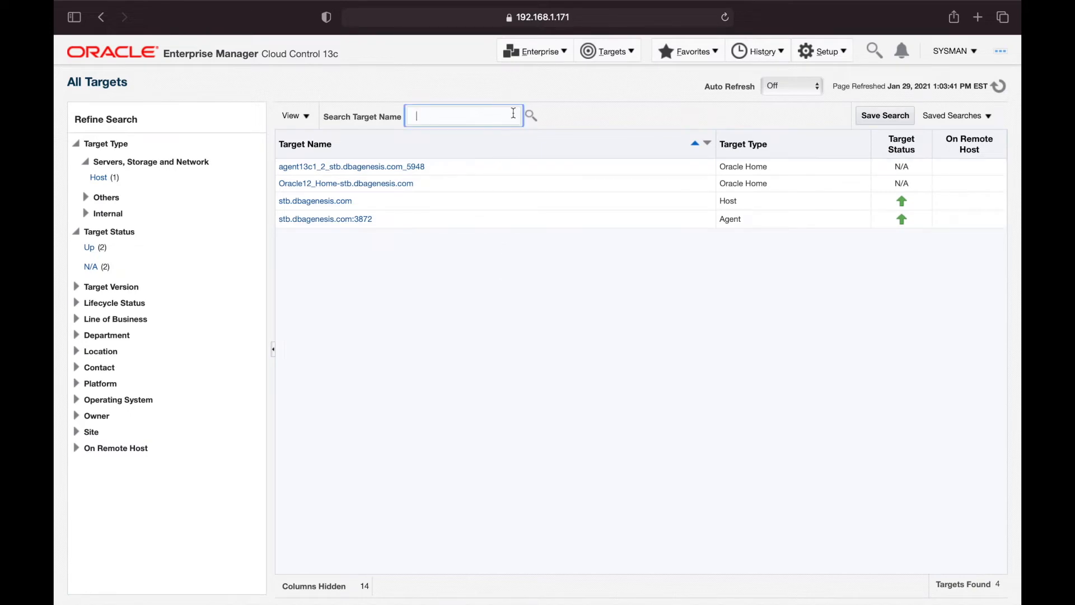
text(dev)
key(Return)
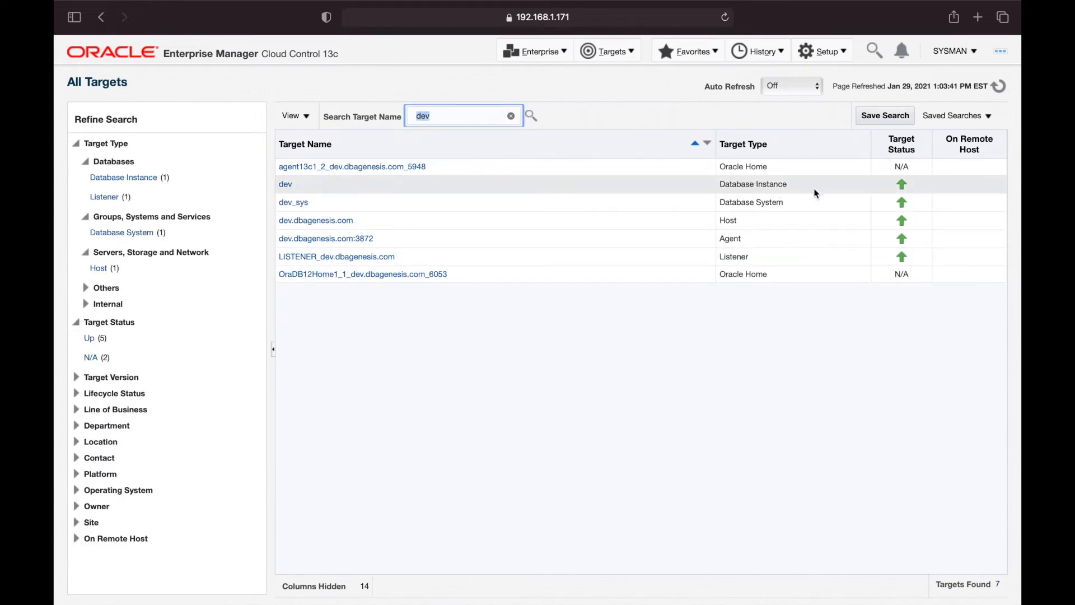
click(285, 188)
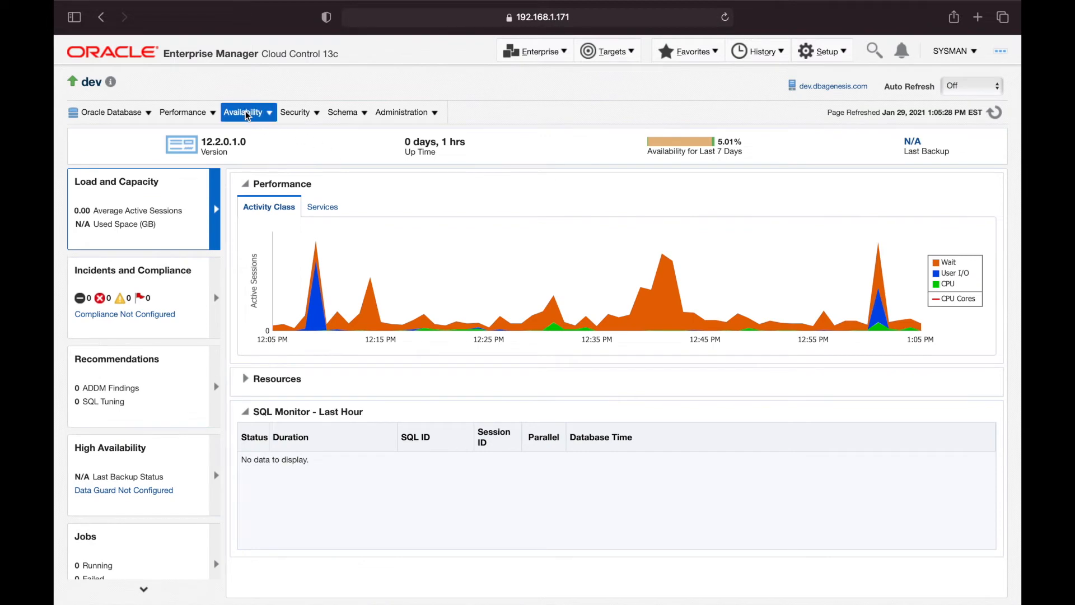
click(244, 113)
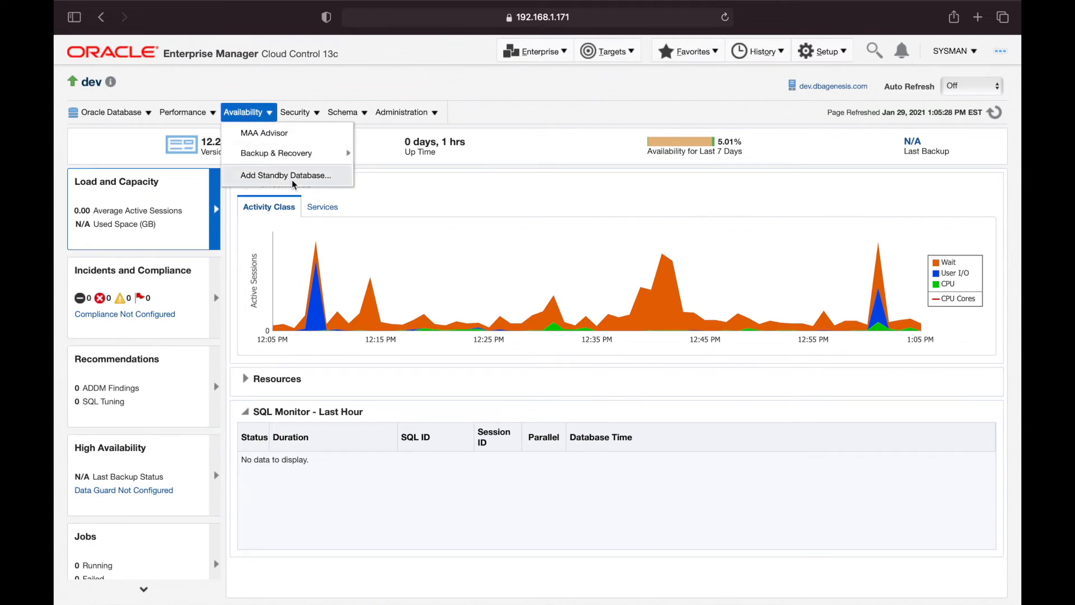
click(318, 176)
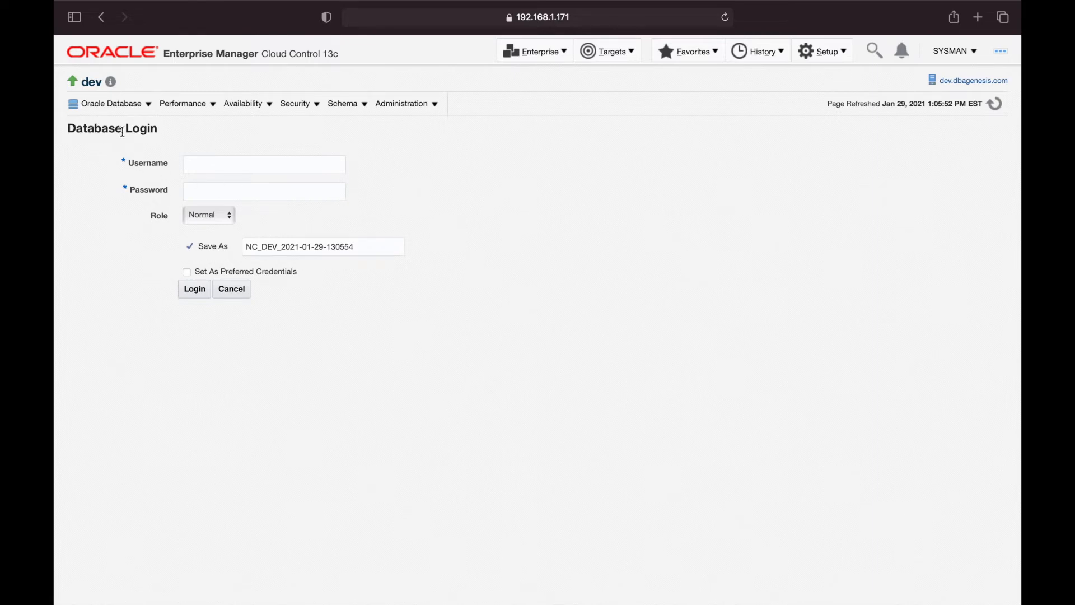
Enter username sys with its password and set the login role to SYSDBA
click(259, 164)
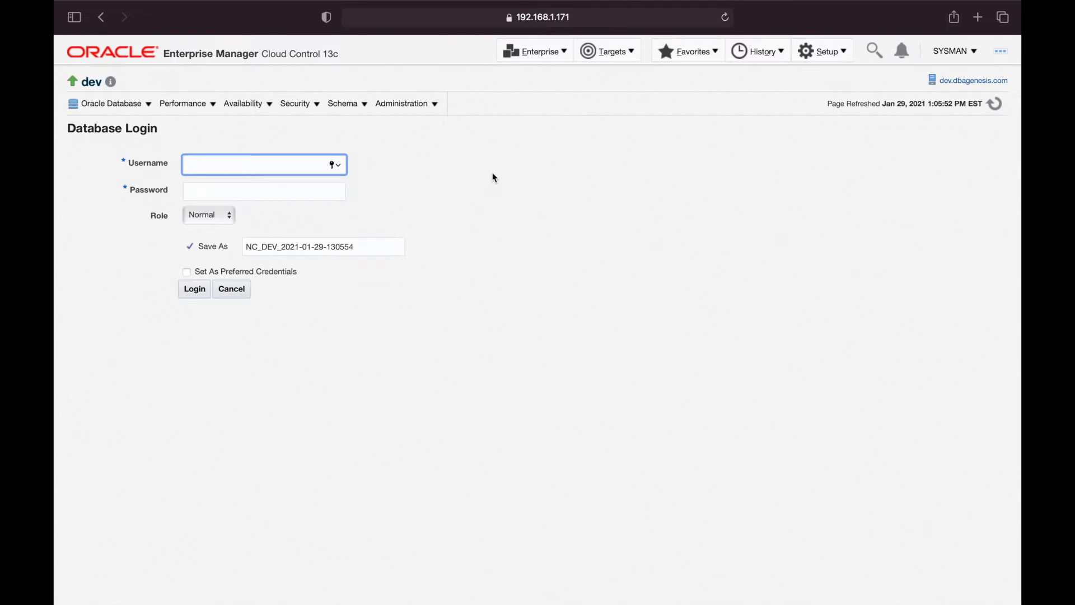
text(sys)
key(Tab)
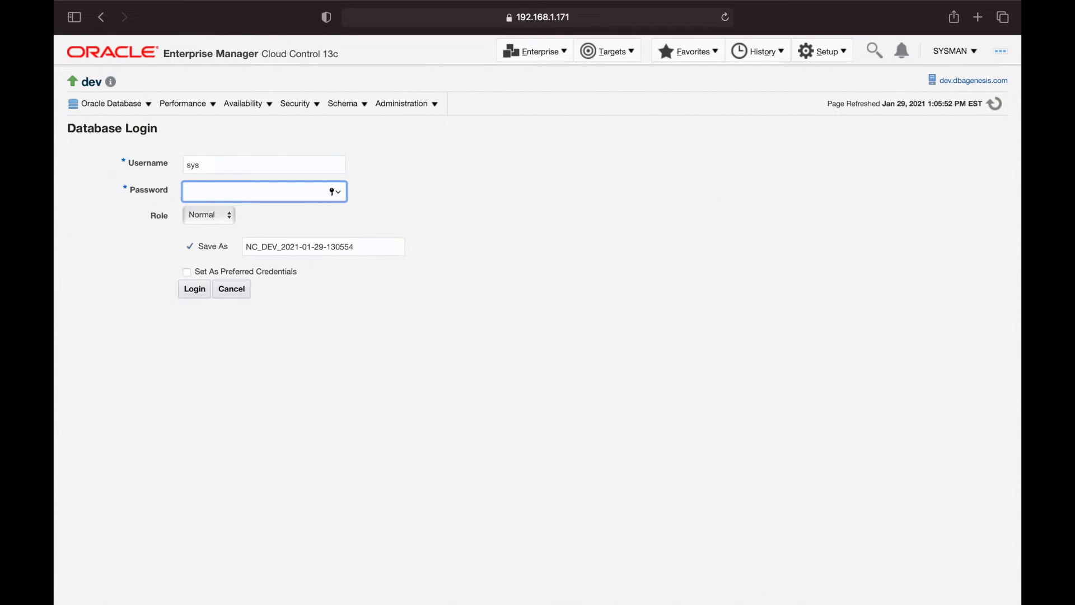
text(•••••••••)
key(Tab)
key(s)
Save the login as DEV_SYS_USER, make it the preferred SYSDBA Database Credential, and log in
key(Tab)
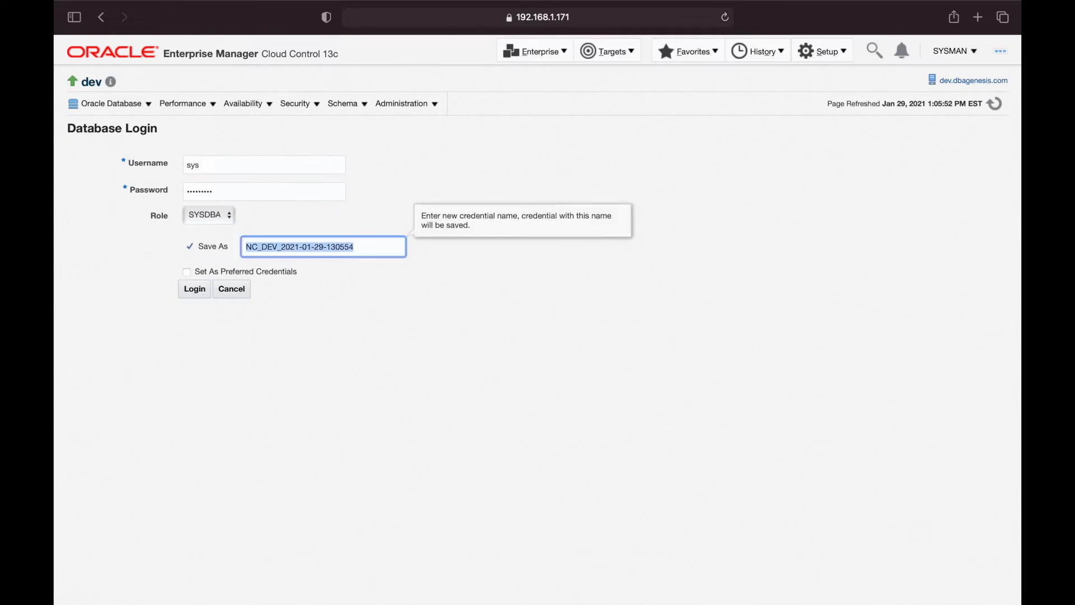
text(DEV)
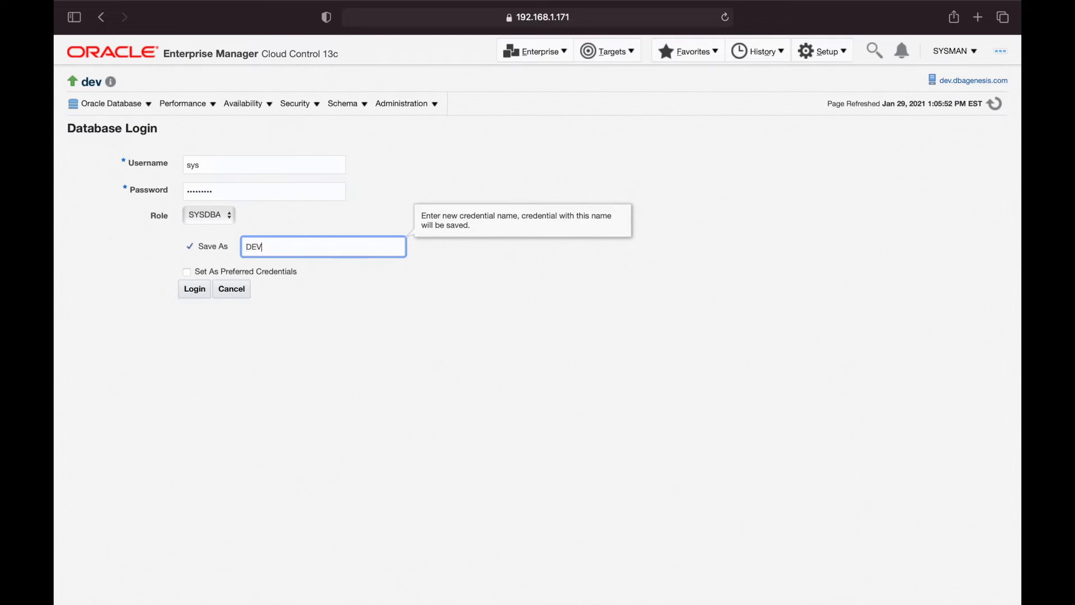
text(_SYS_USER)
key(Tab)
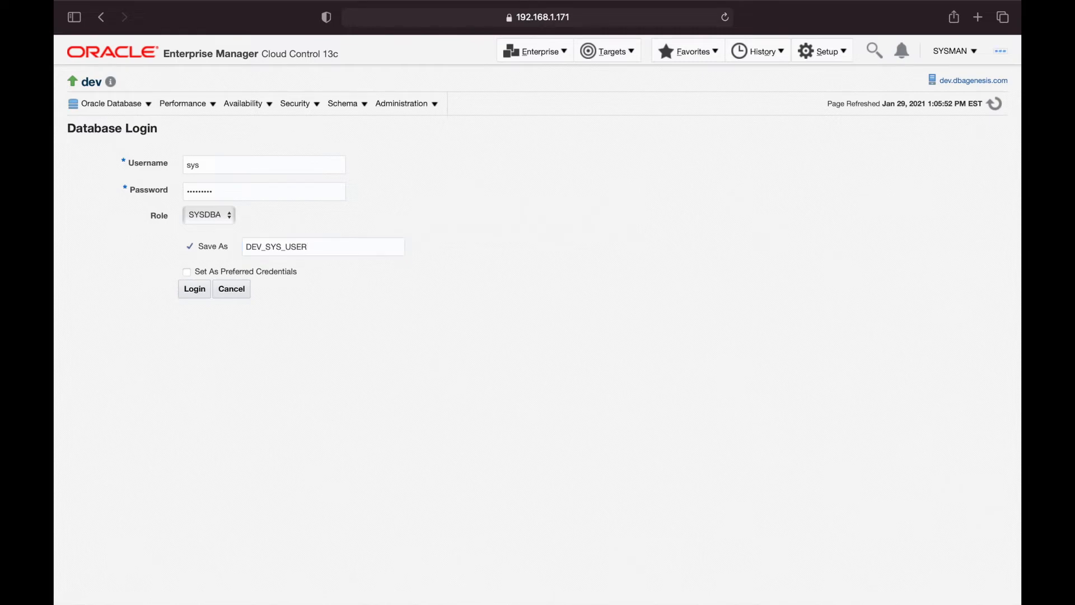
click(186, 271)
click(344, 275)
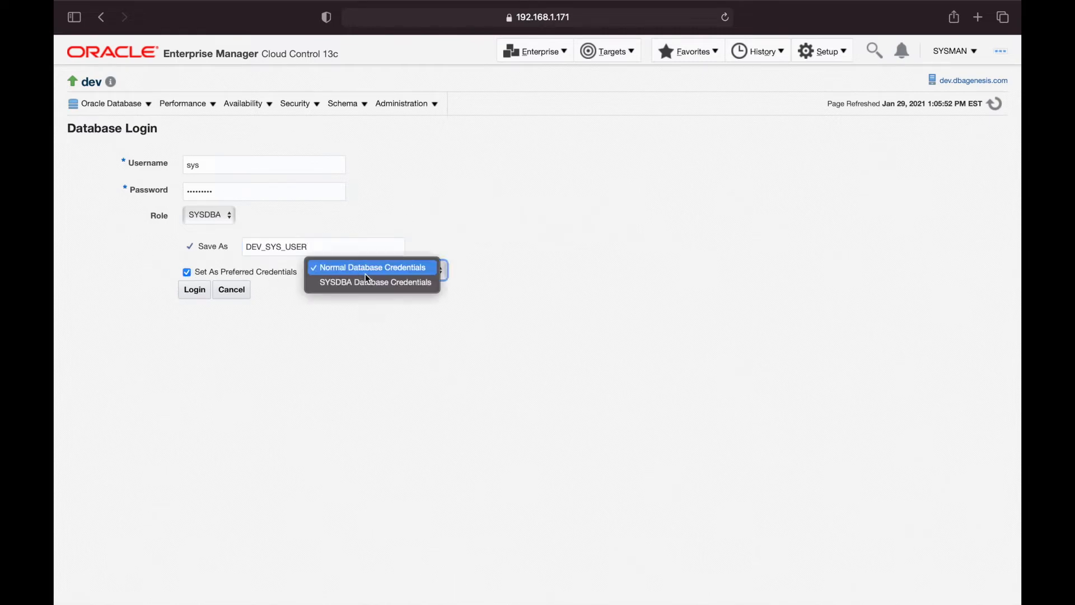
click(365, 282)
click(381, 344)
click(193, 290)
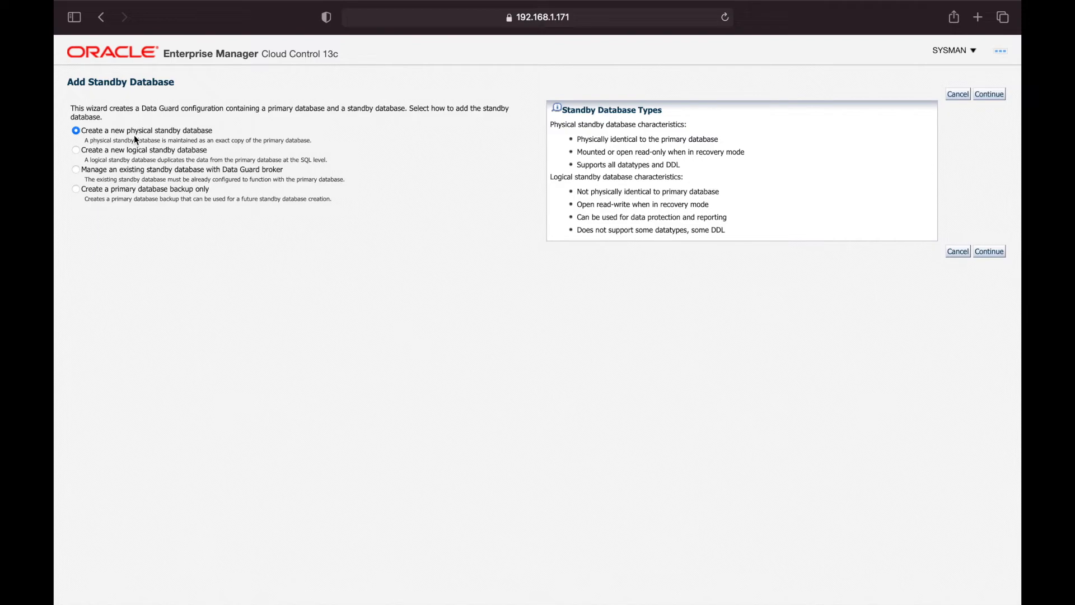
Choose a new physical standby database created from an online RMAN backup copy
click(995, 251)
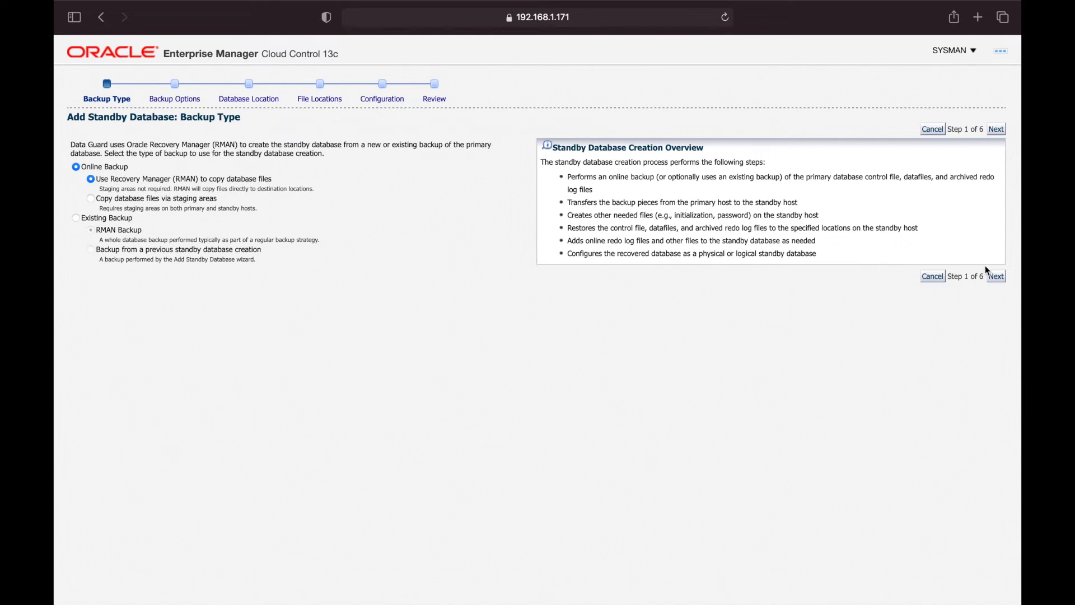
click(996, 276)
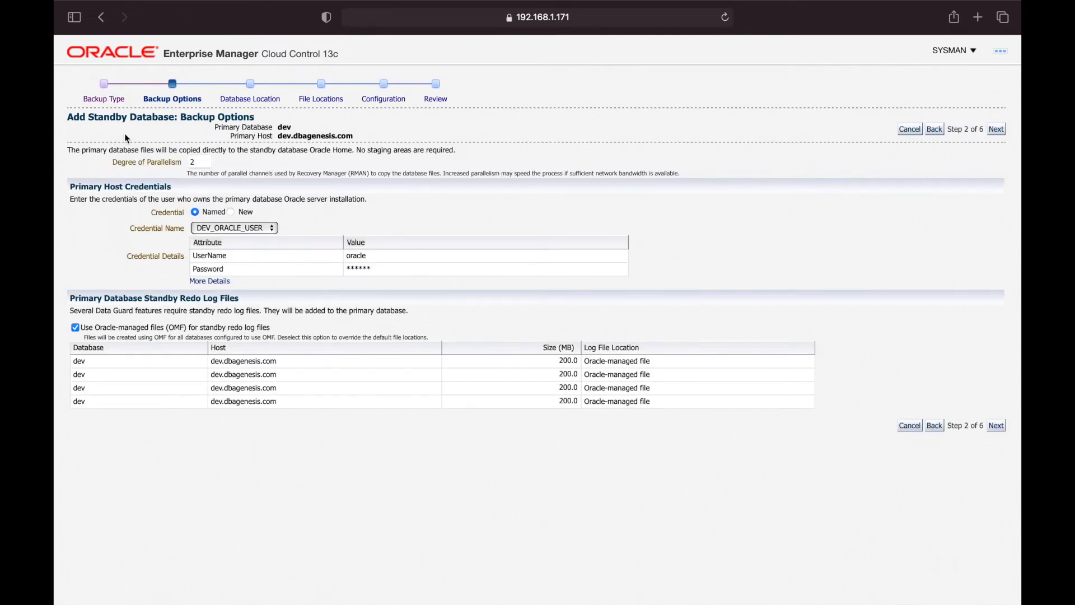
Review the Backup Options page, leaving Degree of Parallelism at 2
drag(231, 128, 356, 136)
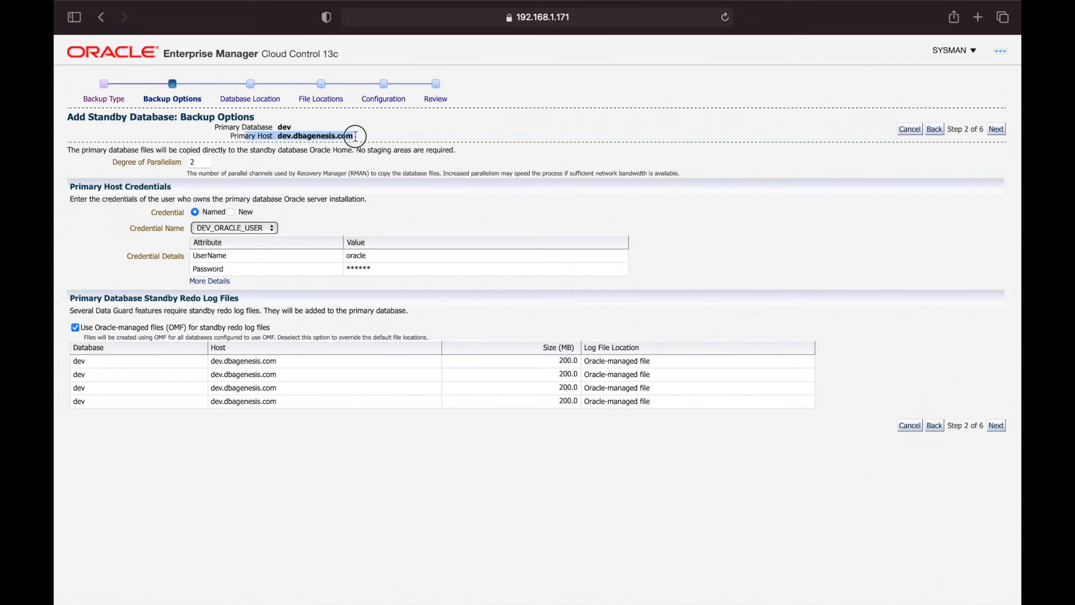
drag(107, 150, 470, 150)
click(470, 151)
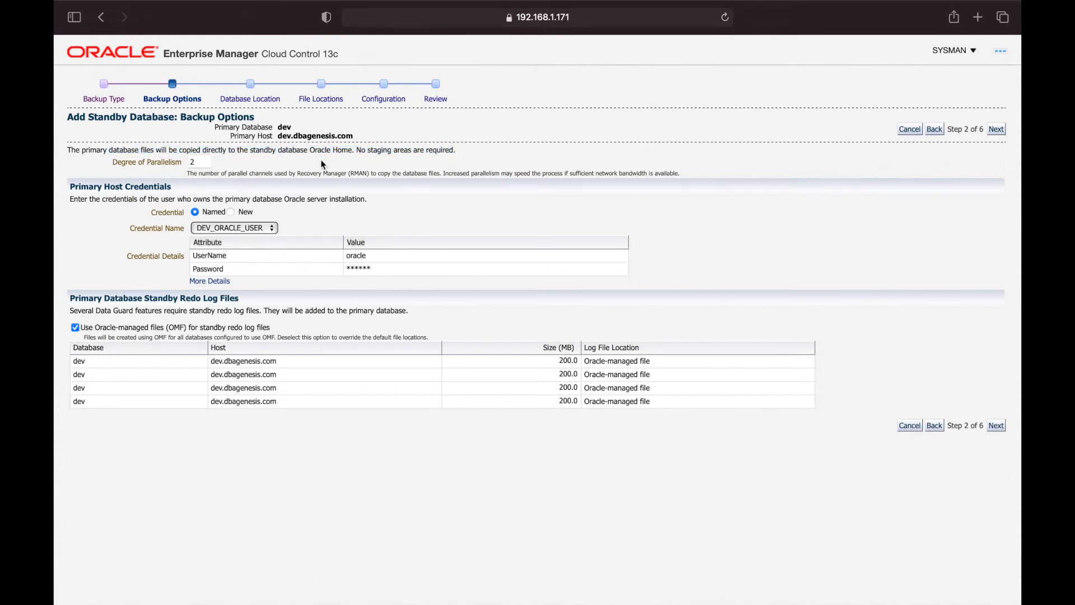
drag(116, 164, 173, 162)
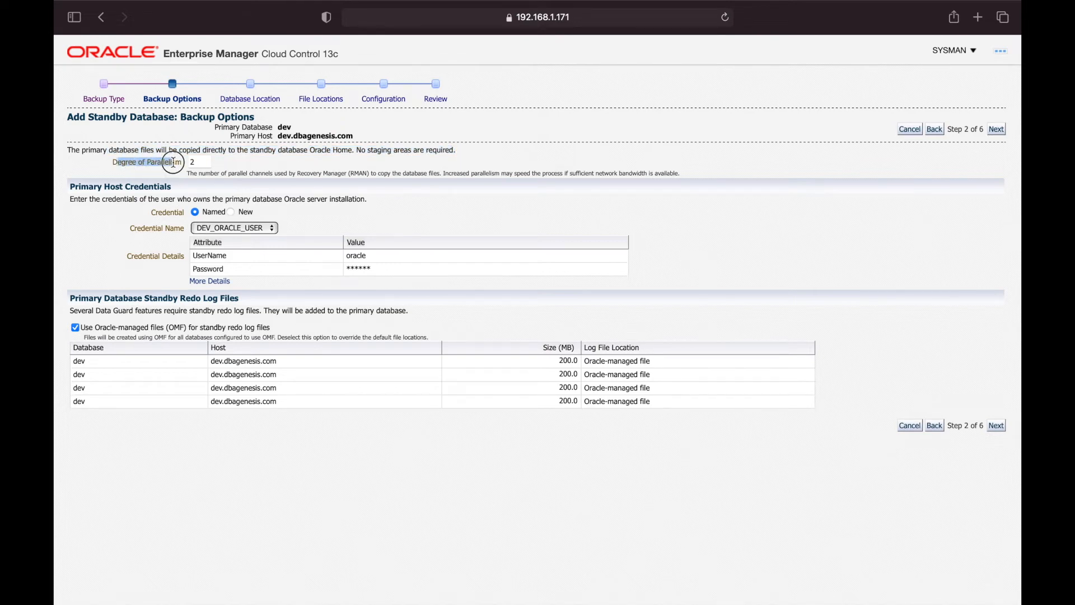
click(174, 162)
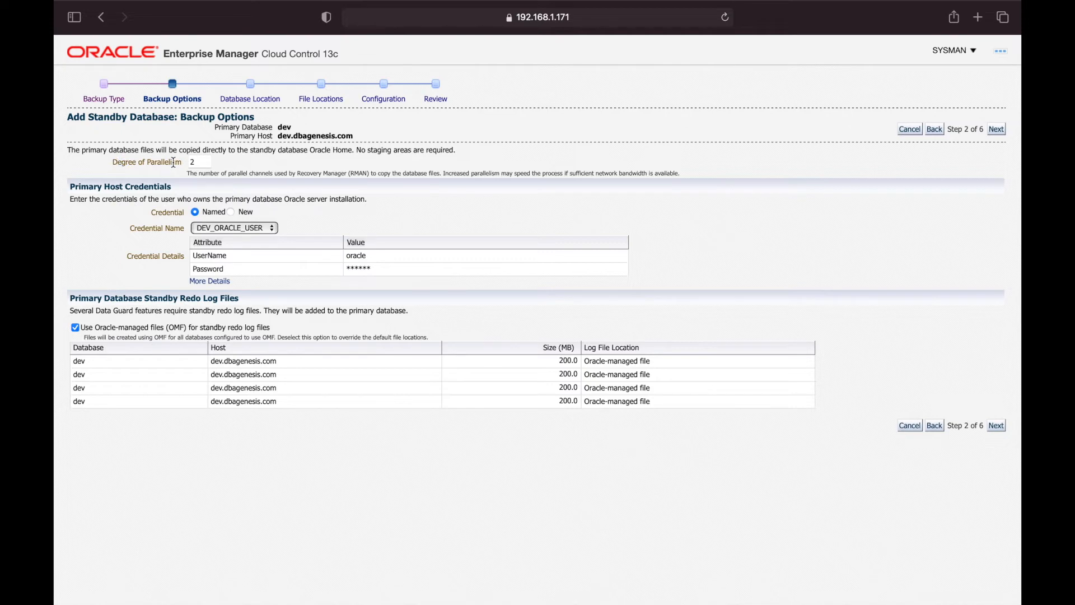
click(203, 164)
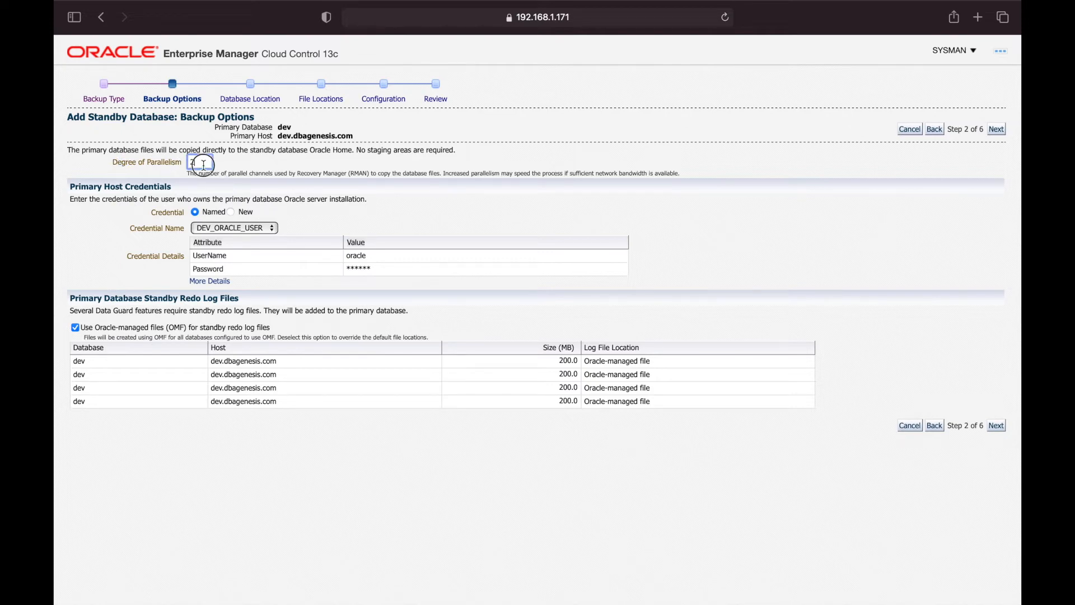
click(313, 170)
Keep DEV_ORACLE_USER host credentials and Oracle-managed standby redo logs, then proceed to Database Location
click(219, 230)
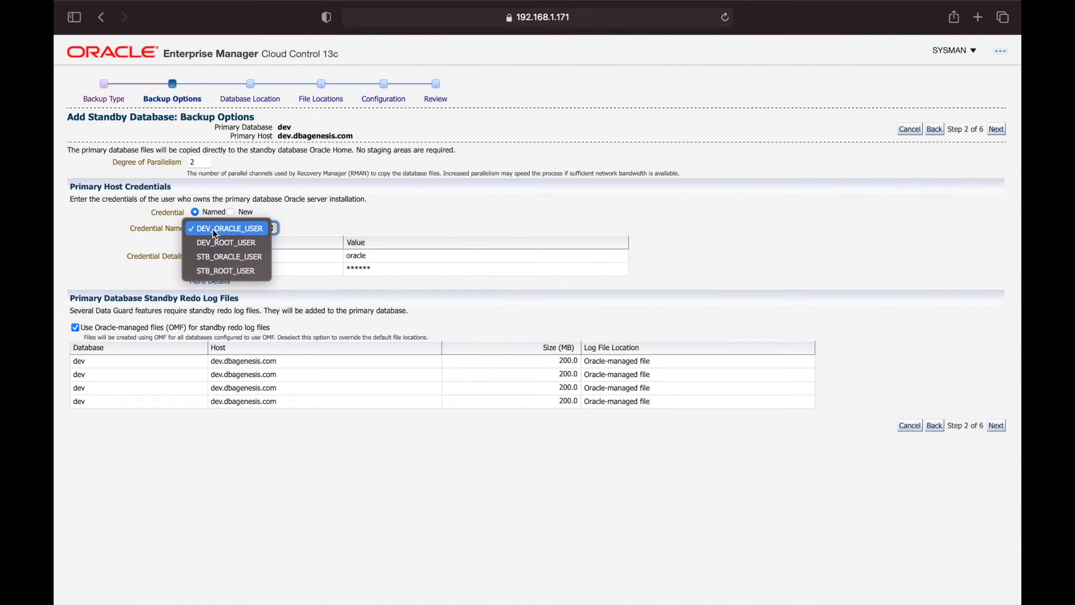
click(250, 231)
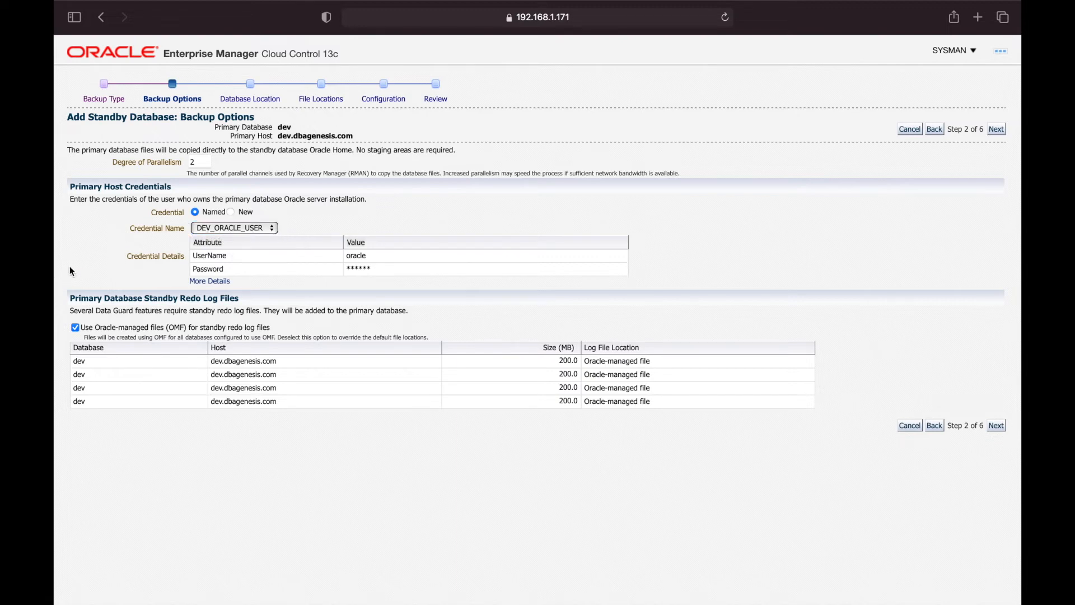
drag(79, 298, 247, 302)
click(244, 304)
click(995, 426)
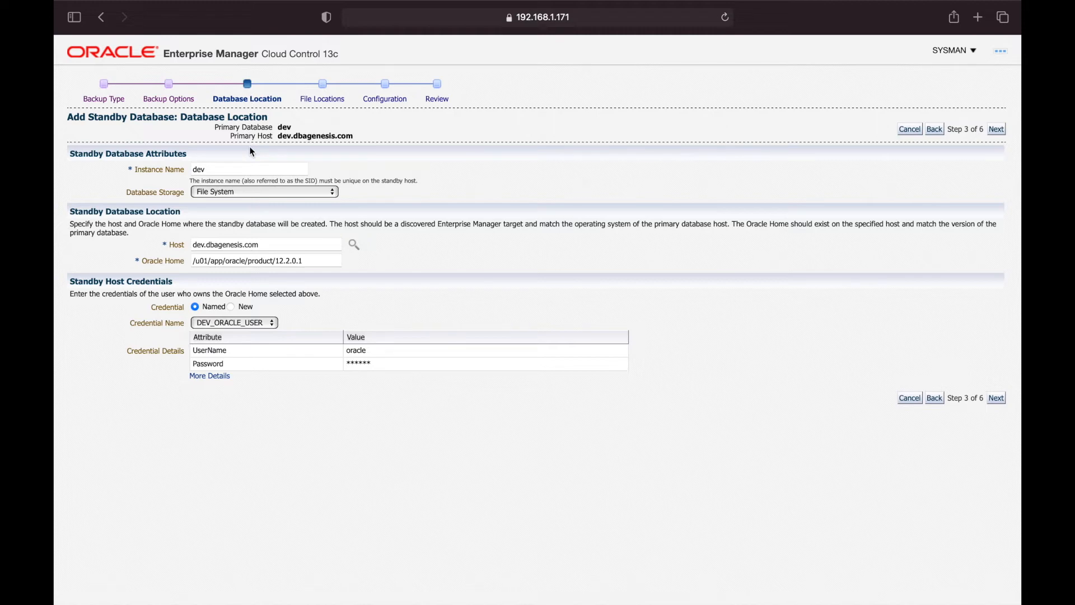
Review the standby instance name dev and its uniqueness note
drag(229, 128, 332, 138)
click(332, 138)
drag(69, 154, 187, 153)
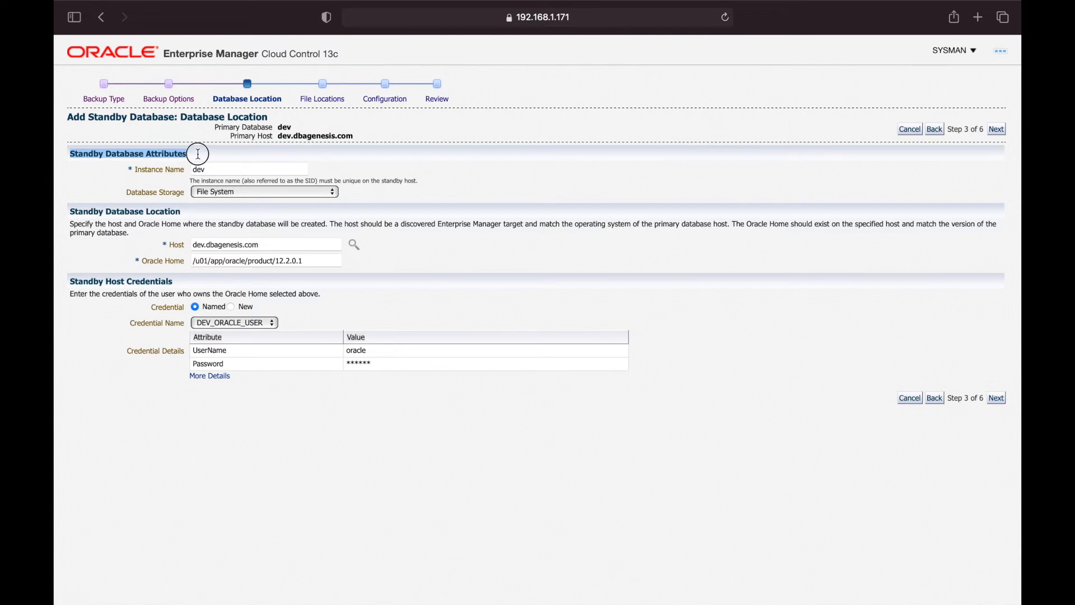
click(196, 158)
click(161, 167)
click(236, 170)
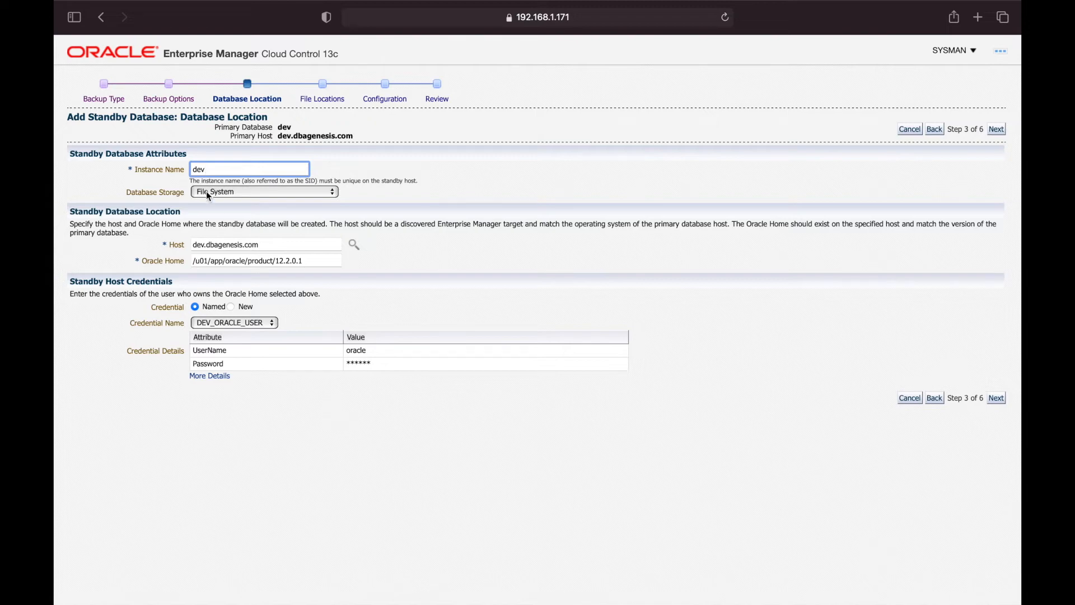
drag(206, 181, 433, 180)
click(433, 180)
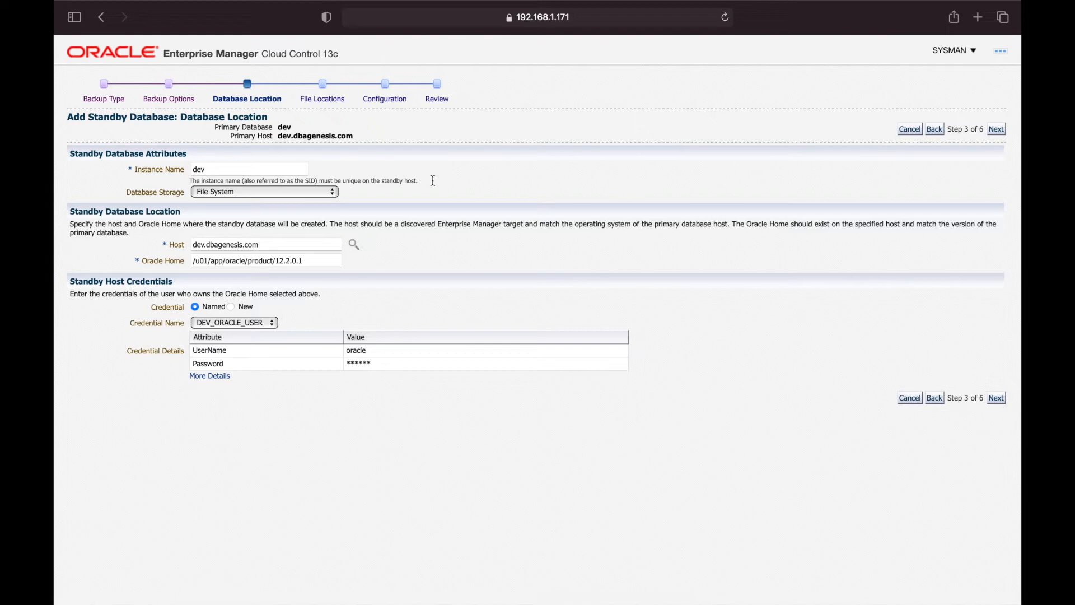
drag(413, 178, 183, 183)
click(183, 183)
click(235, 170)
click(458, 175)
drag(215, 170, 141, 169)
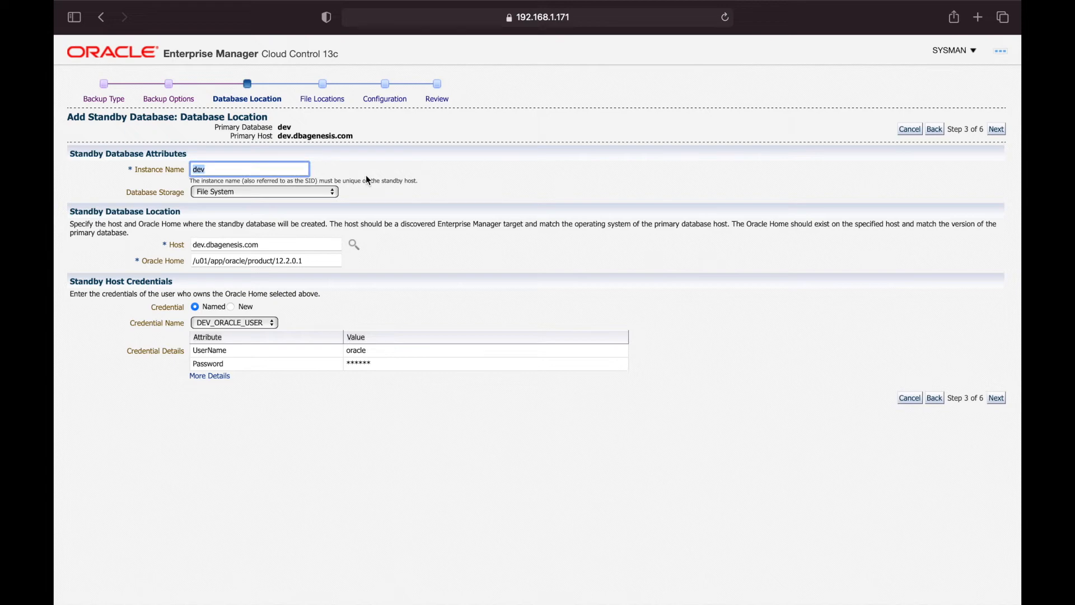
click(420, 178)
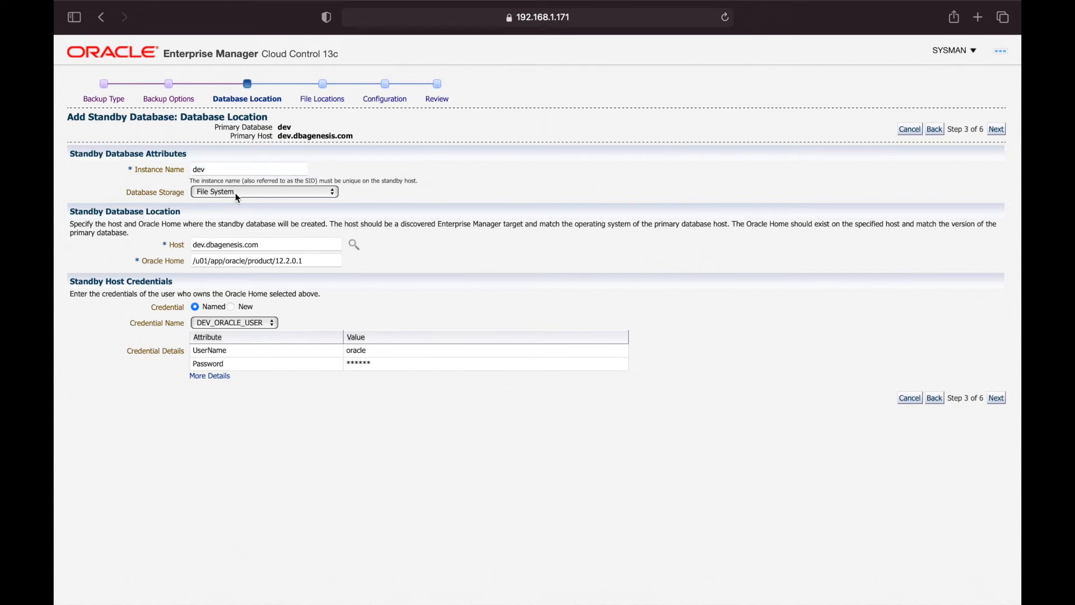
Look up available hosts and Oracle Homes for the standby, replacing dev.dbagenesis.com
drag(80, 212, 196, 214)
click(196, 214)
drag(195, 245, 259, 246)
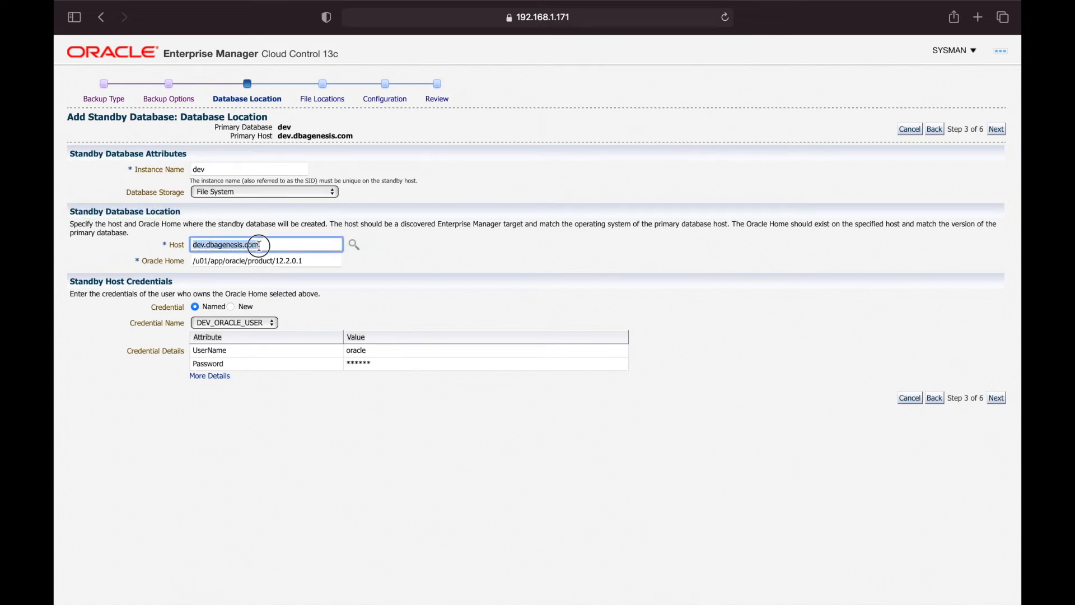
click(352, 246)
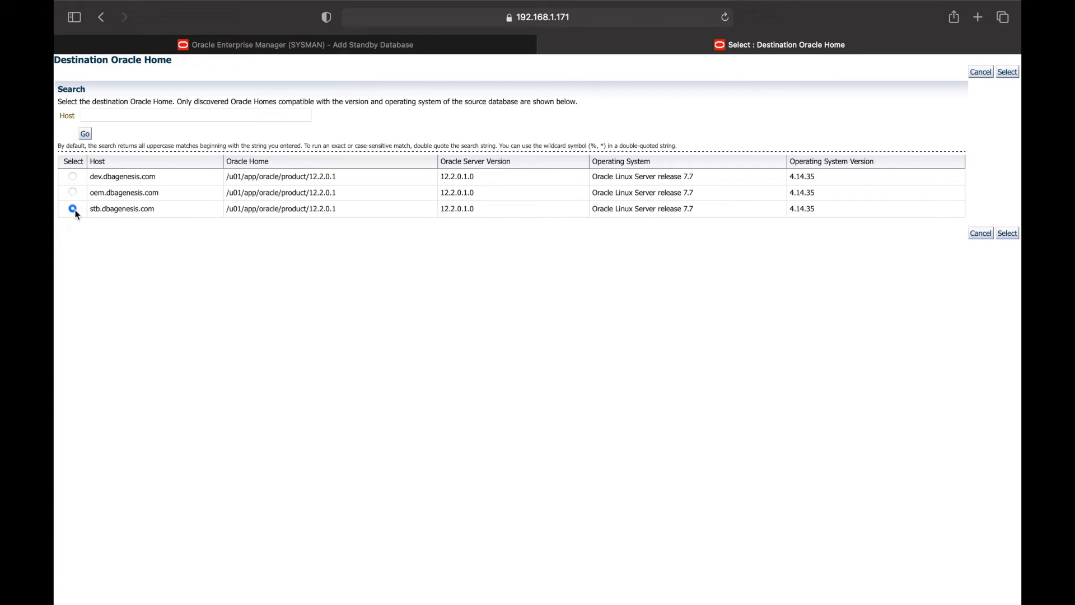
Select host stb.dbagenesis.com with STB_ORACLE_USER credentials and continue to File Locations
click(1007, 233)
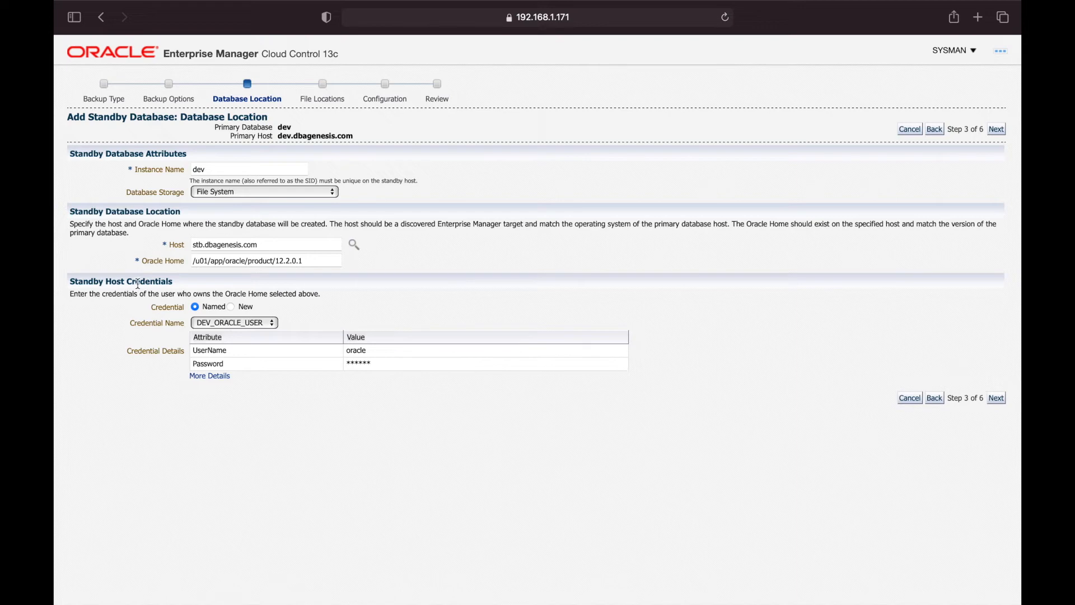
click(226, 323)
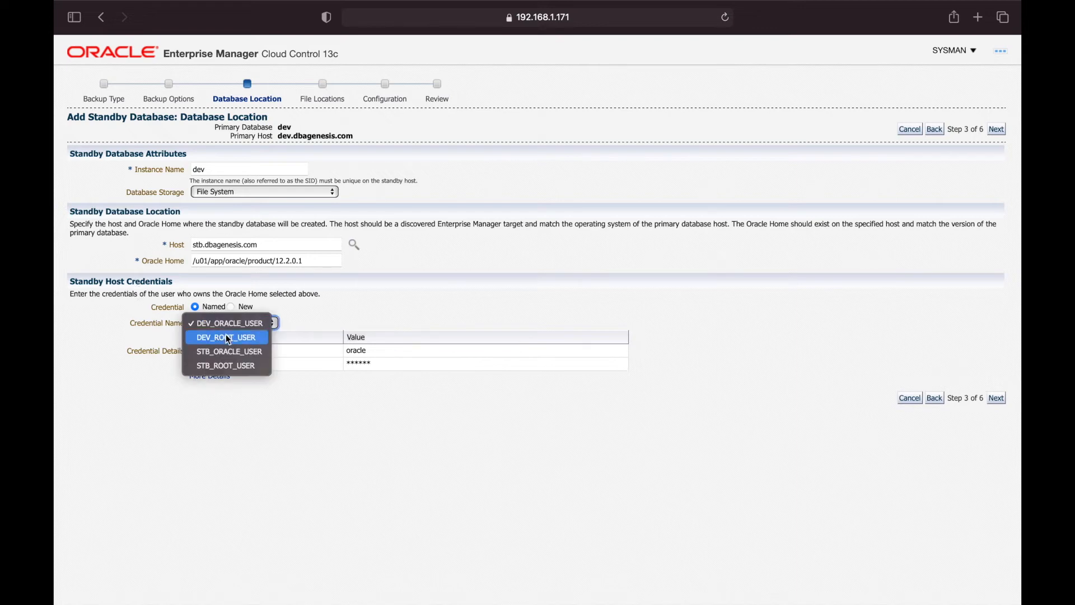
click(229, 354)
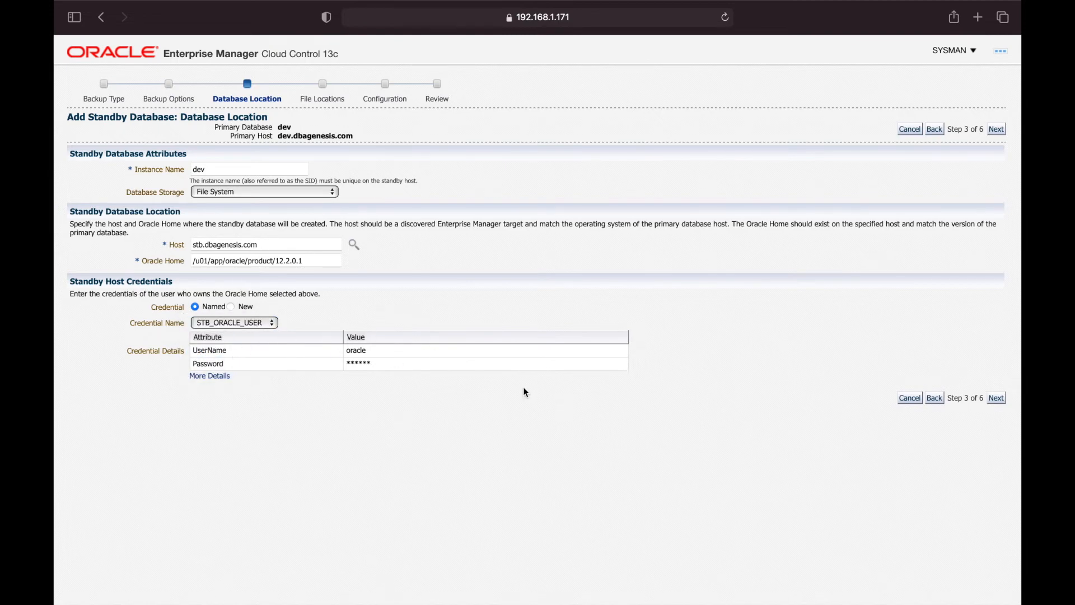
click(1000, 399)
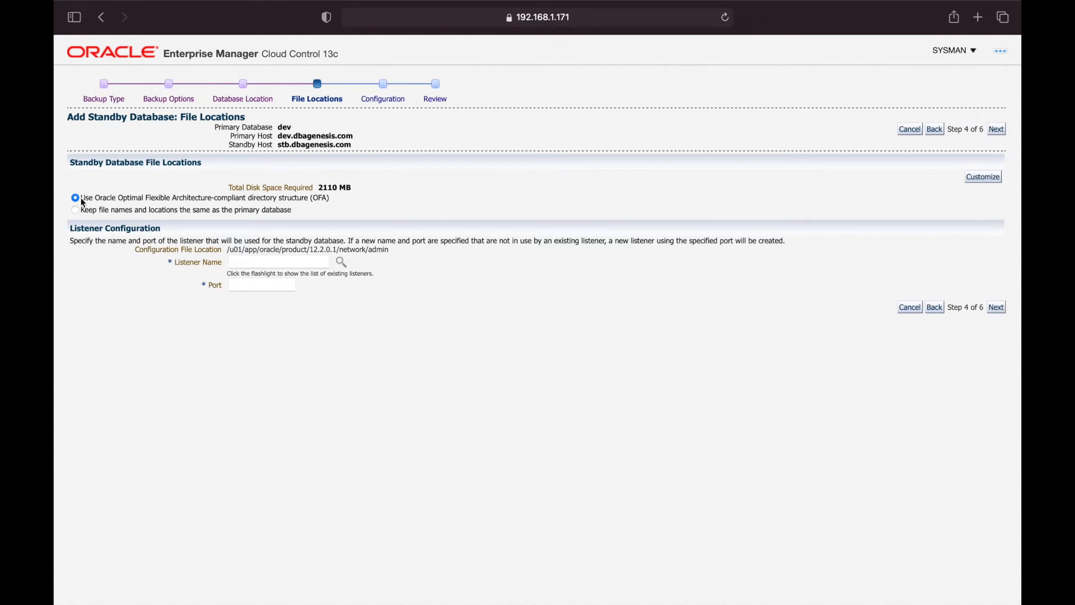
Select 'Keep file names and locations the same as the primary database' instead of the OFA option
drag(81, 198, 342, 199)
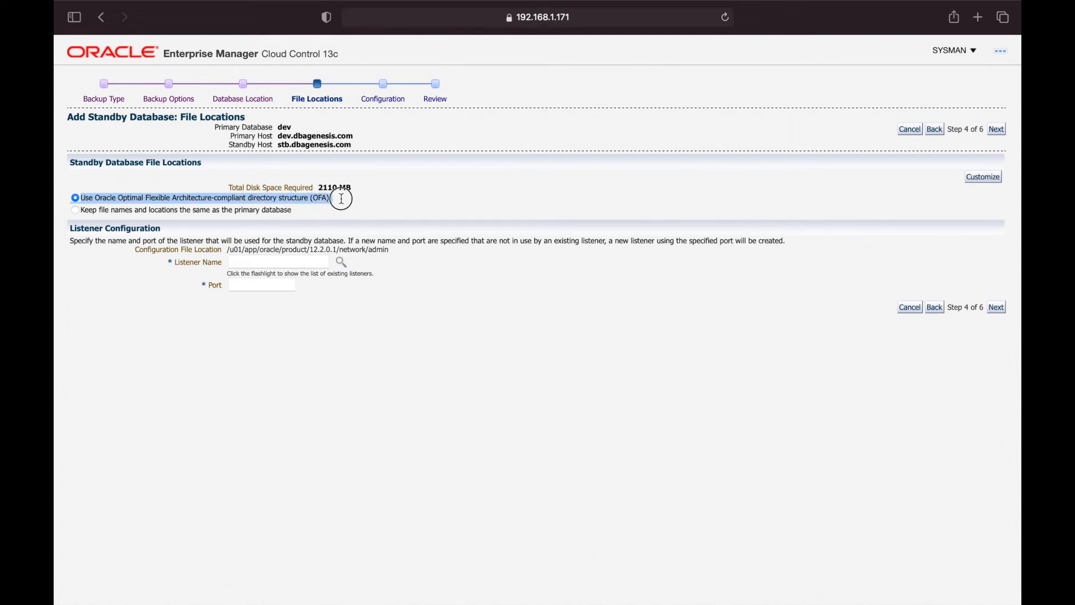
click(341, 199)
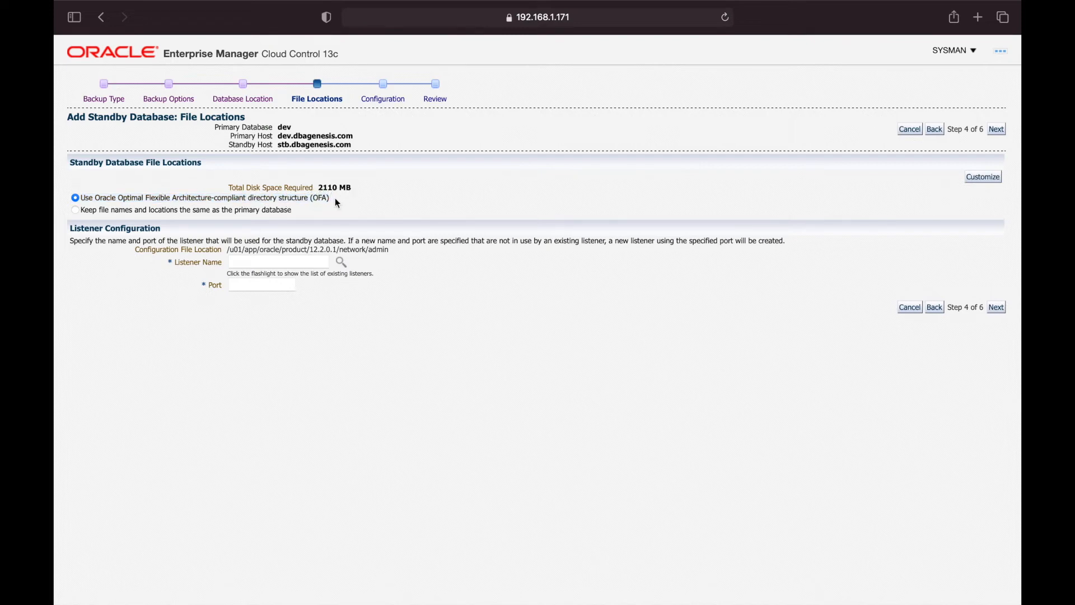
click(75, 211)
click(271, 260)
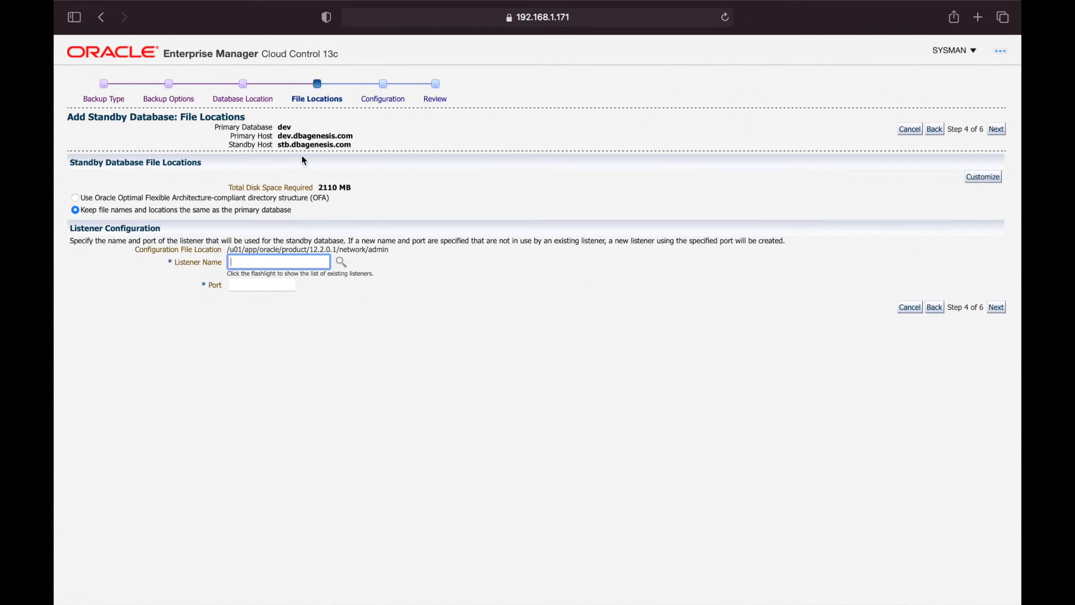
drag(232, 145, 352, 147)
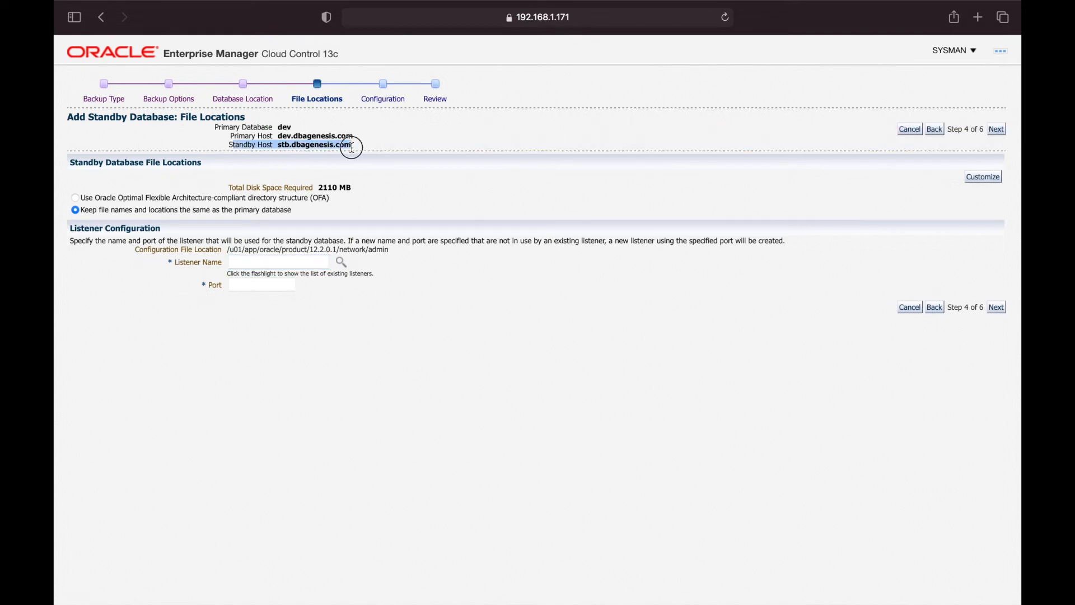
click(352, 147)
click(249, 260)
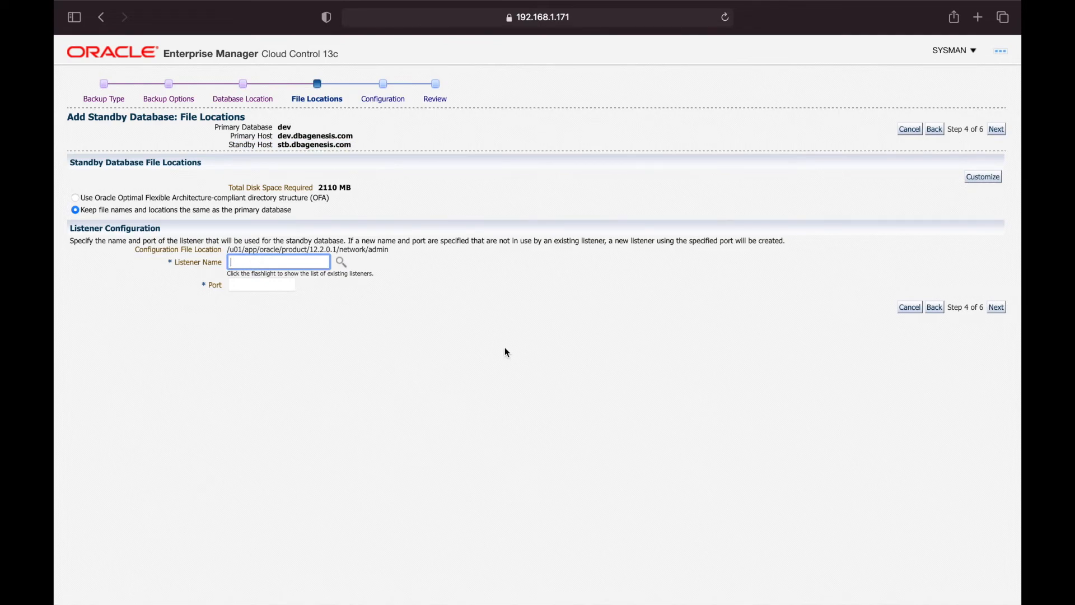
key(ctrl+Right)
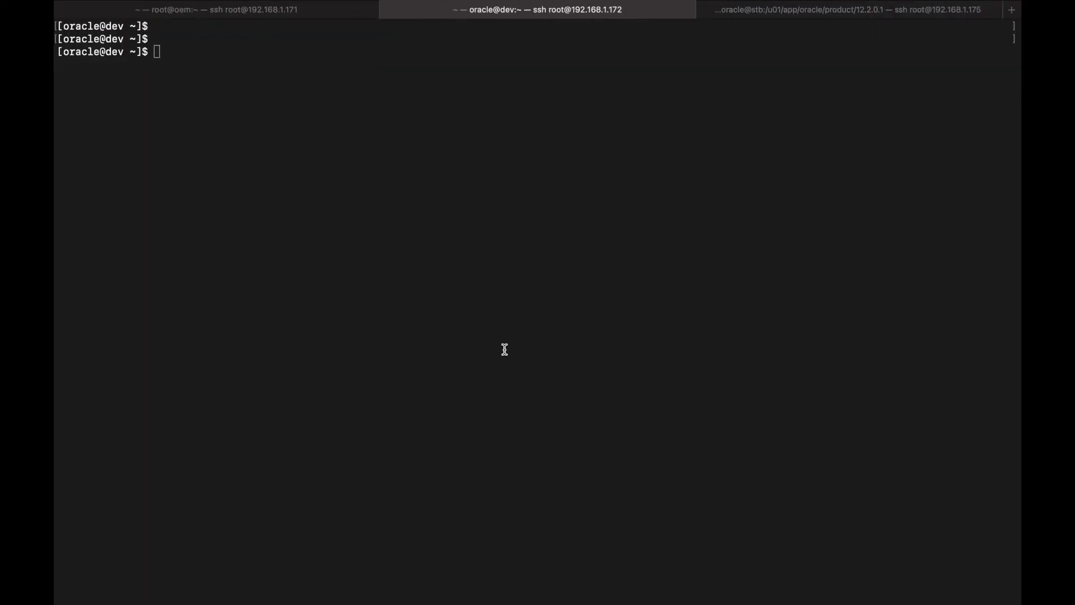
Inspect the Oracle home directory listing in the oracle@stb terminal, then return to the wizard
click(784, 11)
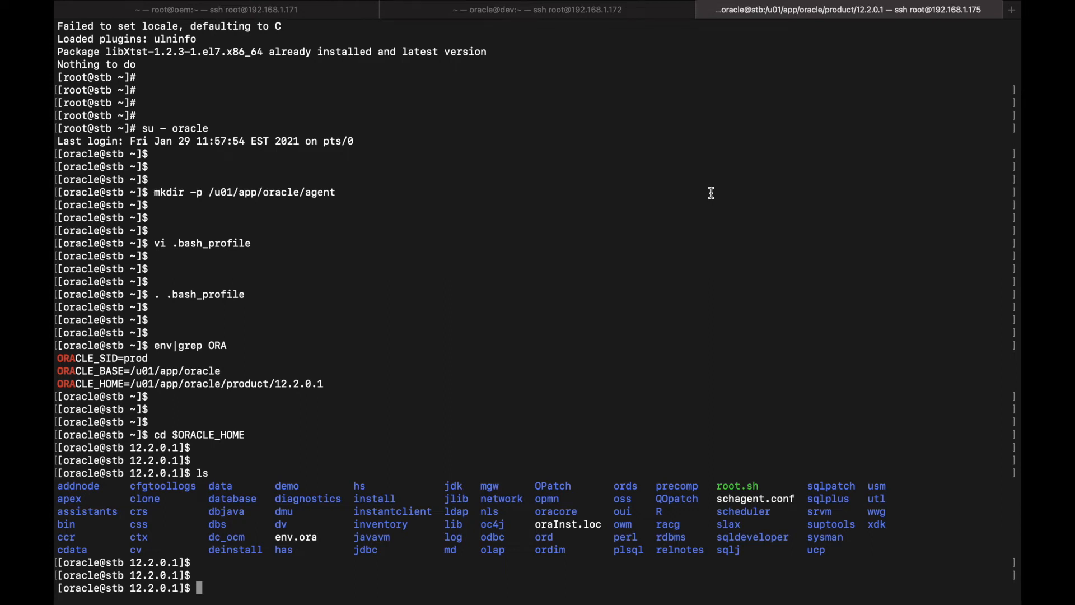
drag(56, 471, 857, 552)
click(858, 552)
key(super+Tab)
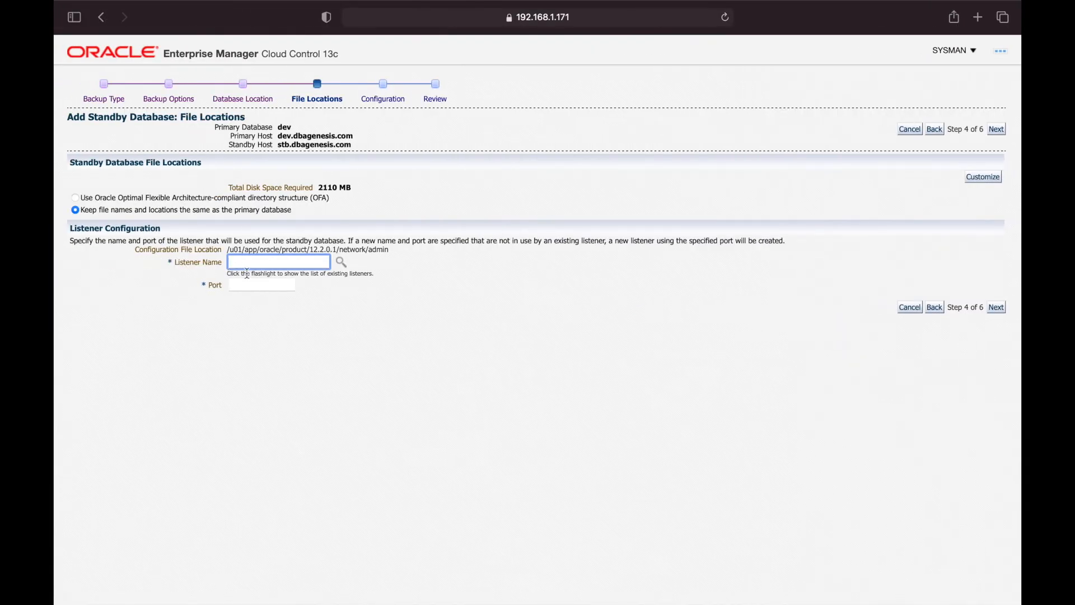
Enter listener LISTENER on port 1521, submit, and accept the overwrite warning
text(LISTENER)
click(259, 286)
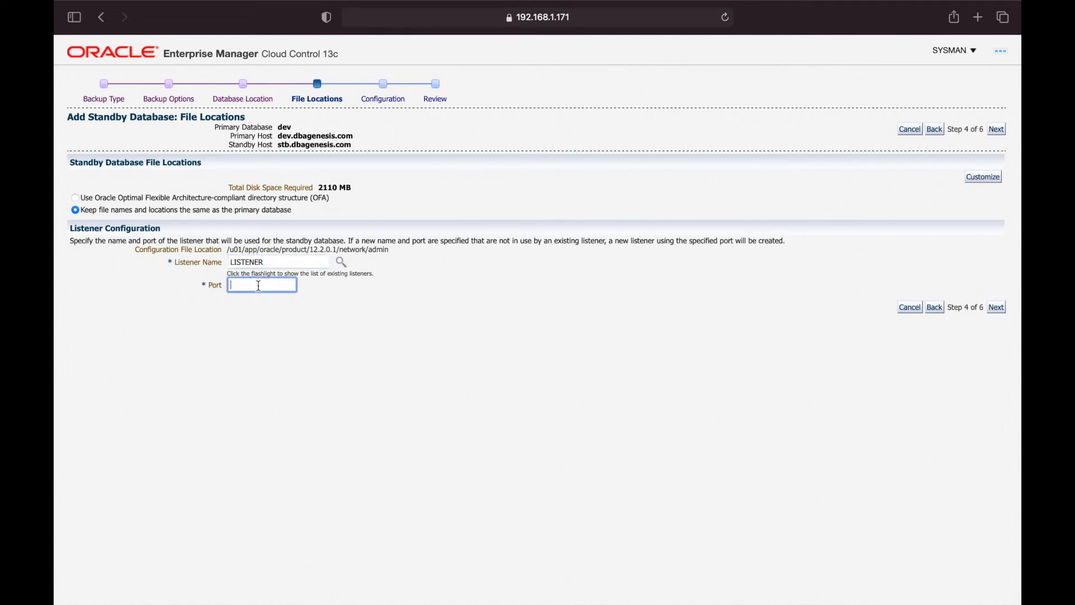
text(1521)
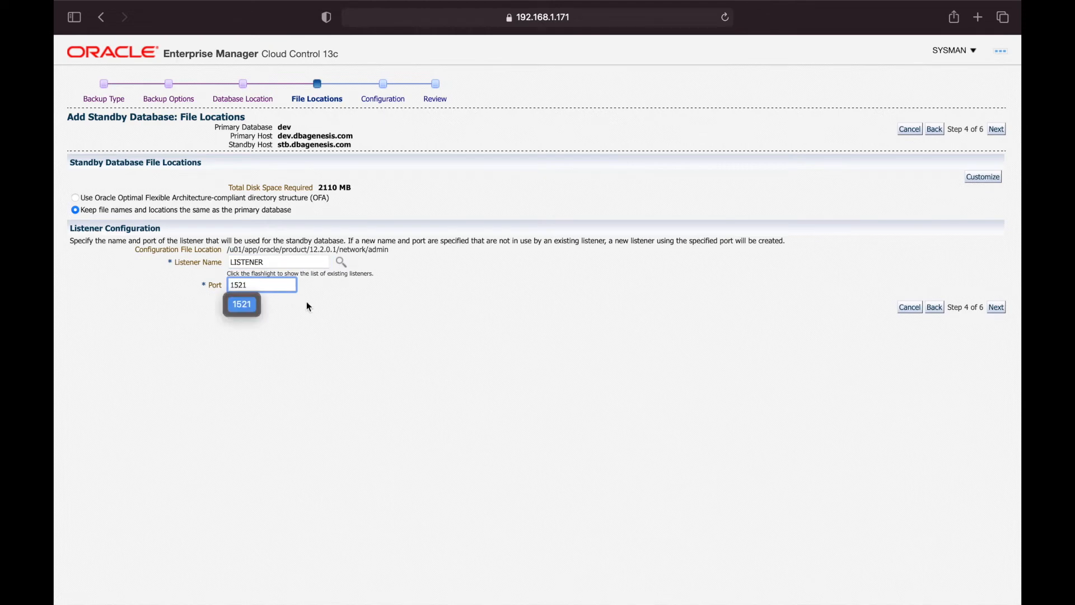
click(523, 357)
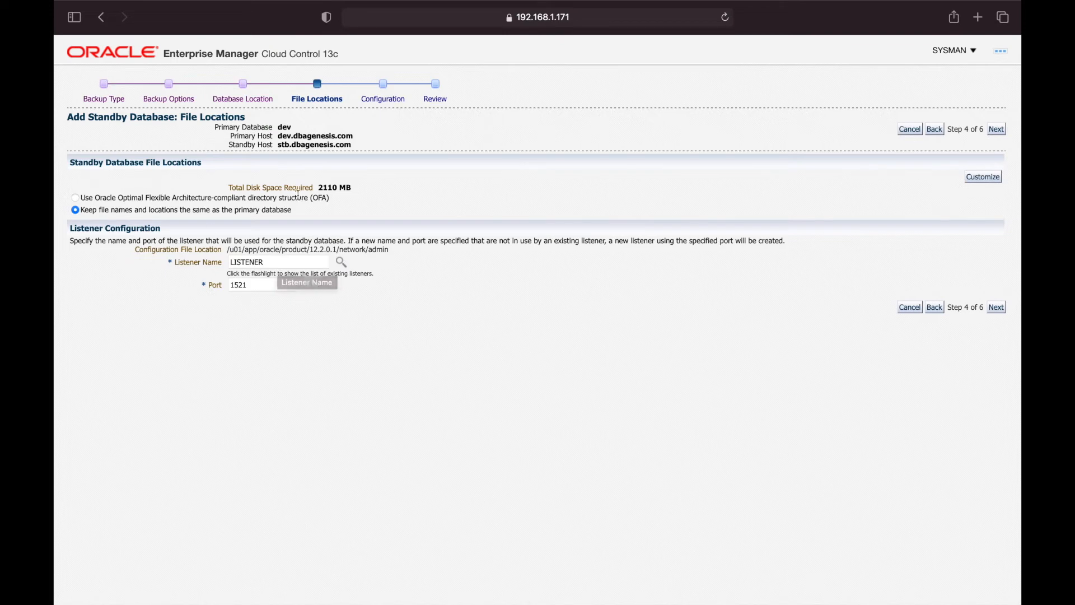
click(1000, 309)
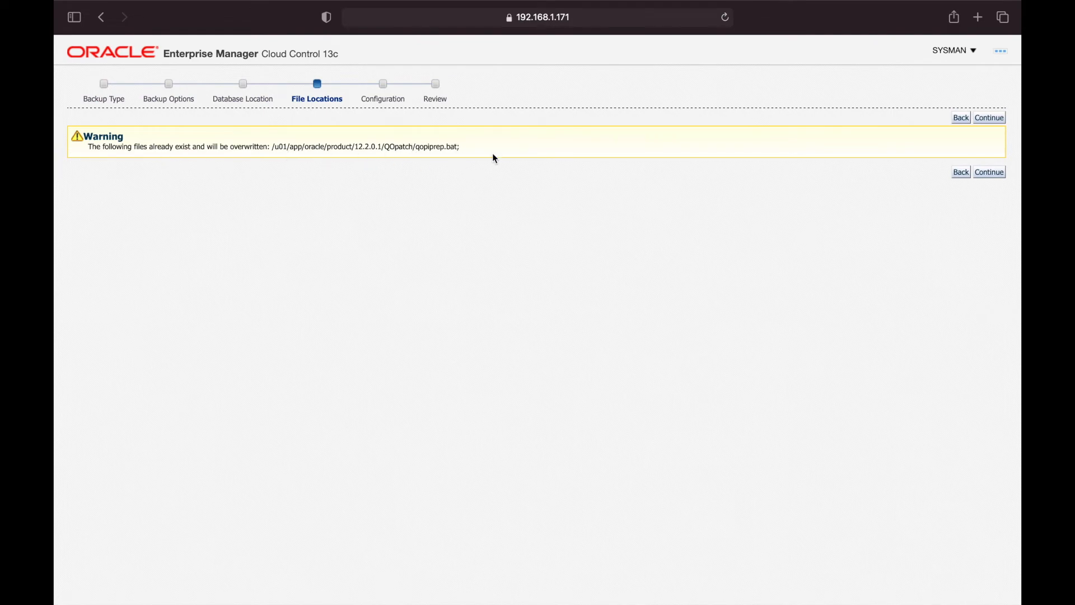
click(996, 172)
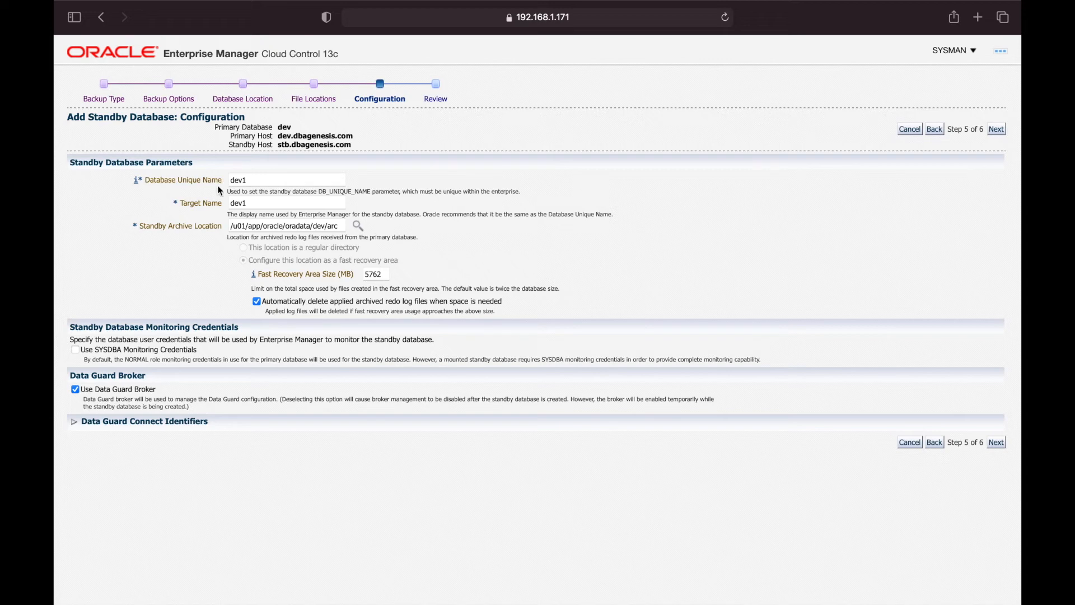
Change the Database Unique Name from dev1 to dev_st
drag(227, 191, 556, 193)
click(556, 193)
click(253, 179)
key(BackSpace)
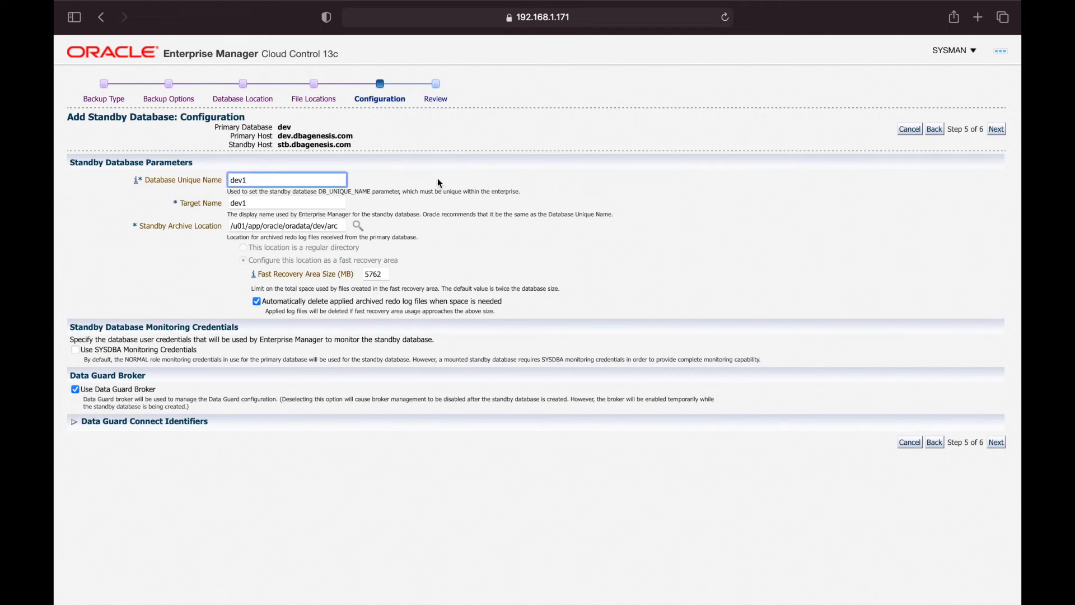
text(_st)
click(586, 194)
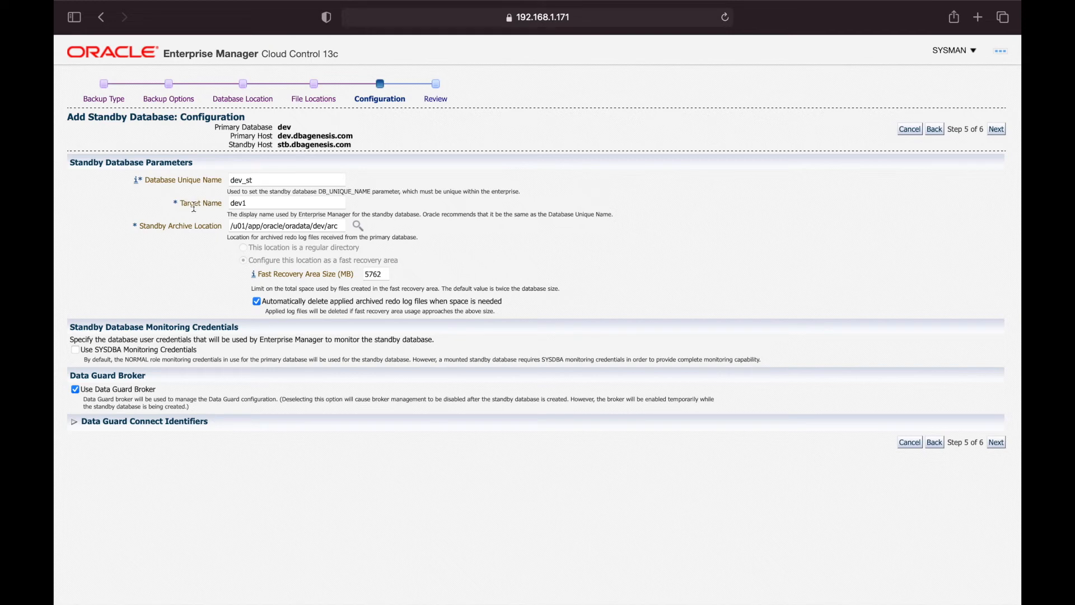
Change the Target Name from dev1 to dev_st
drag(229, 215, 425, 215)
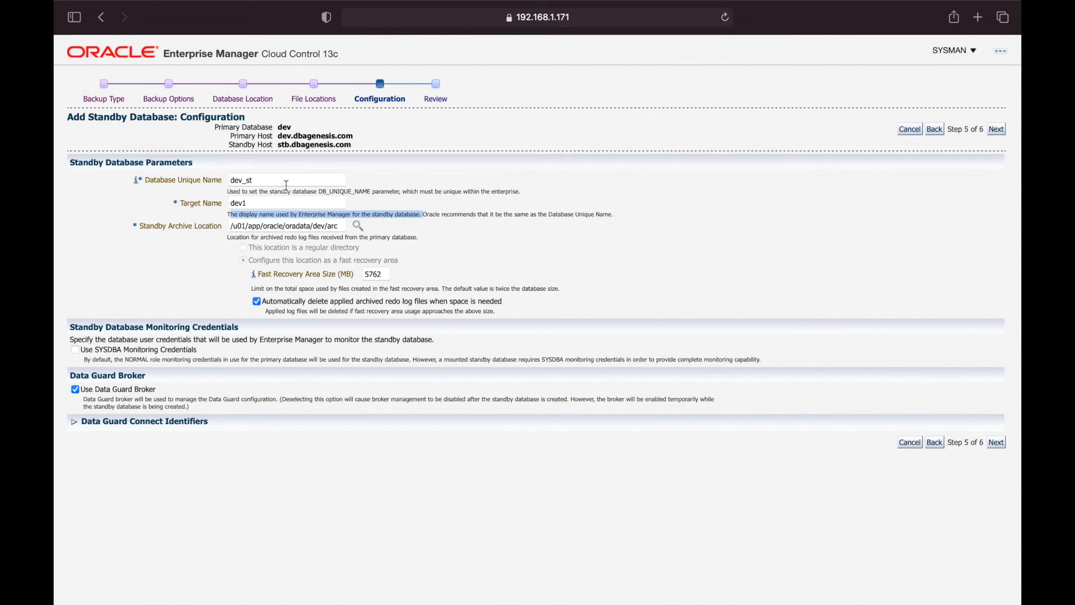
double_click(271, 203)
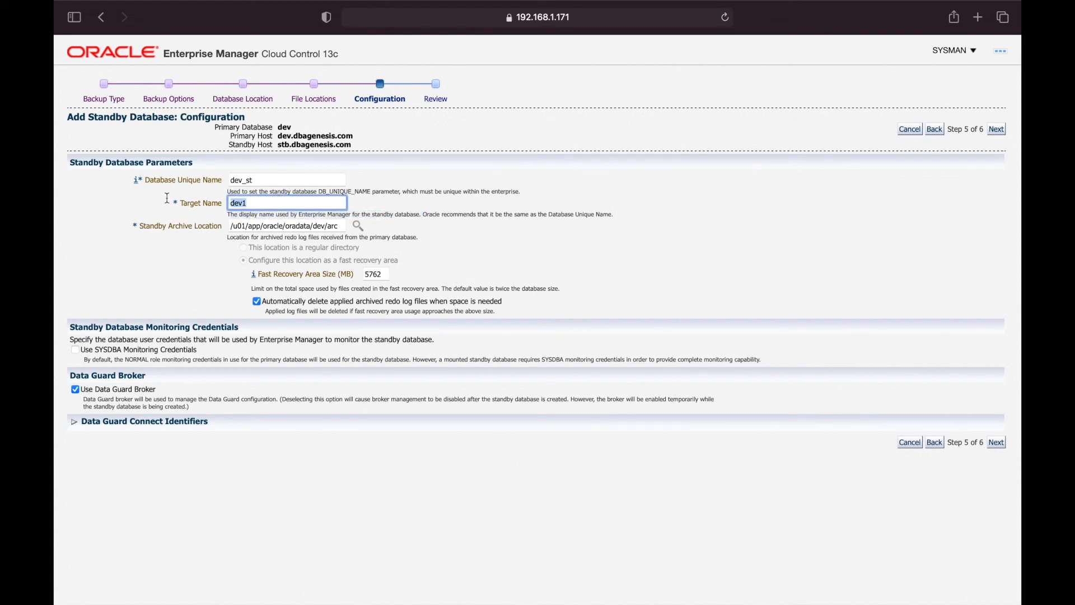
key(Right)
key(BackSpace)
text(_)
click(463, 206)
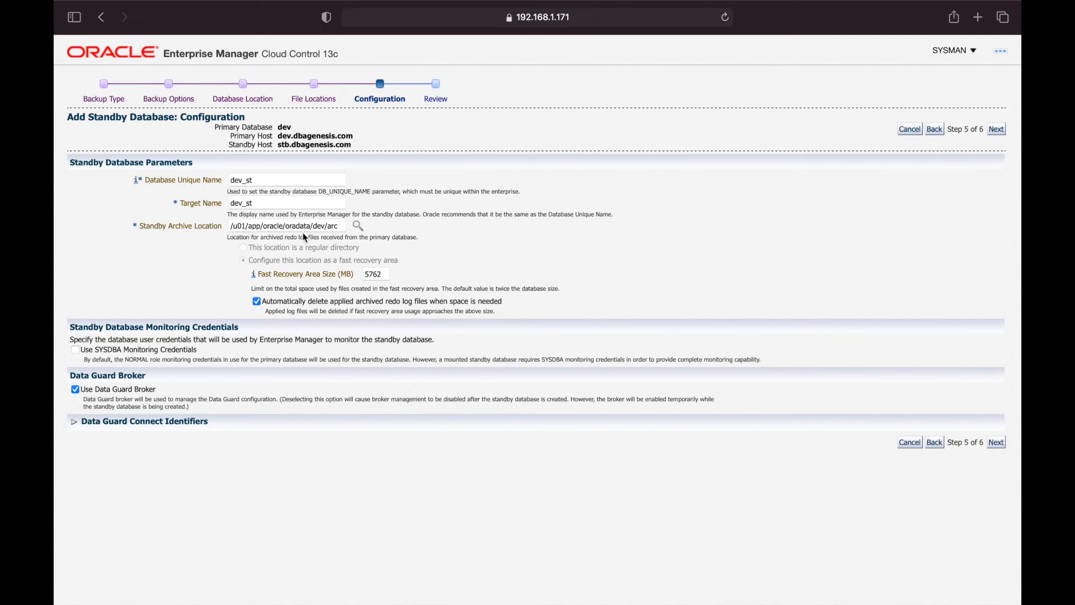
Change the Fast Recovery Area Size from 5762 to 10000 MB and submit the Configuration page
drag(385, 277, 335, 279)
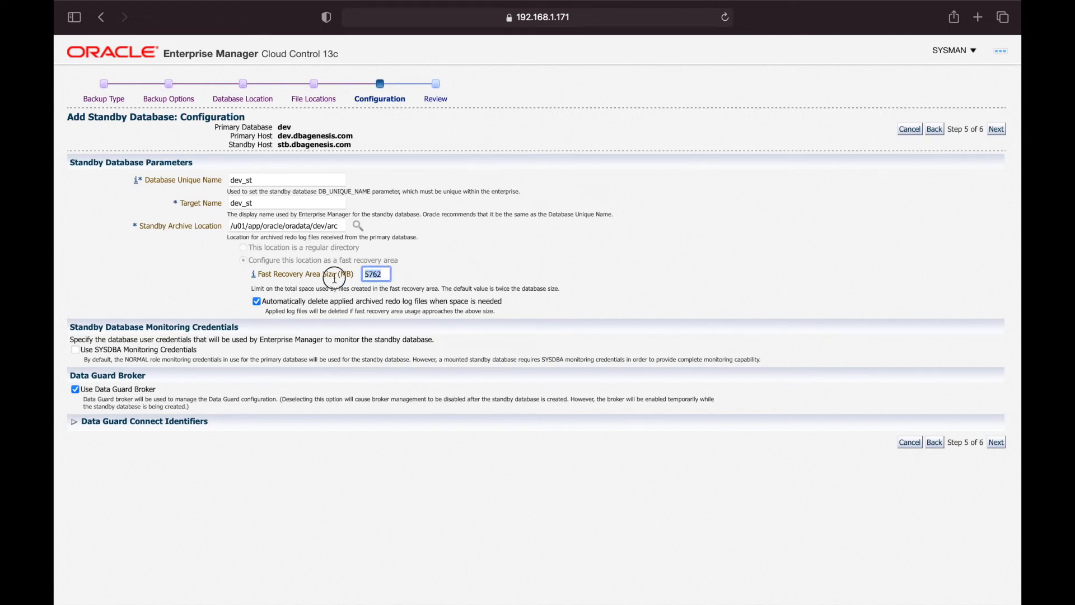
text(10000)
click(645, 290)
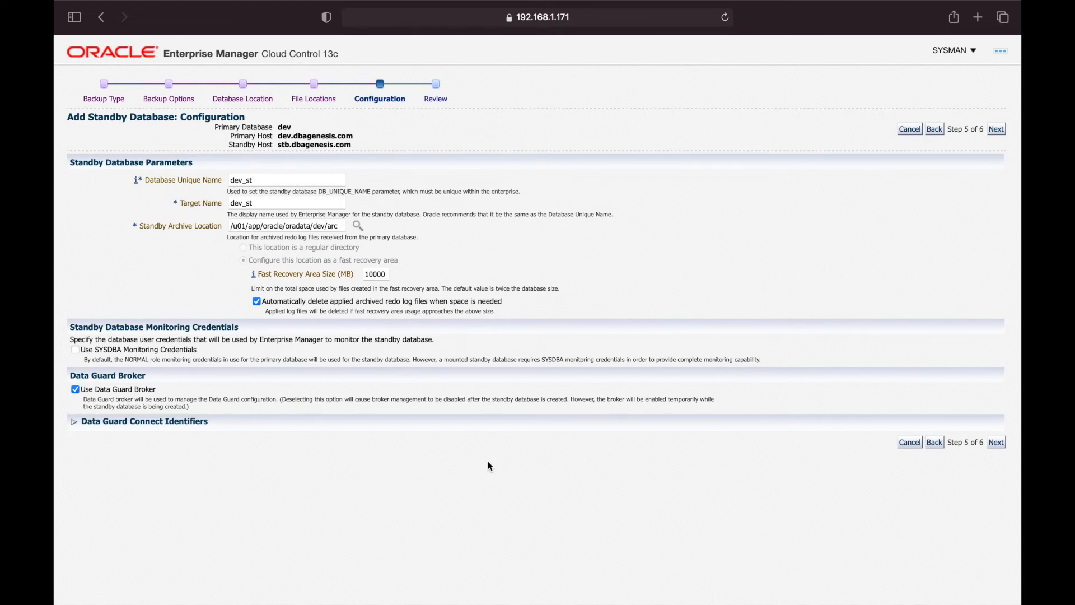
click(996, 443)
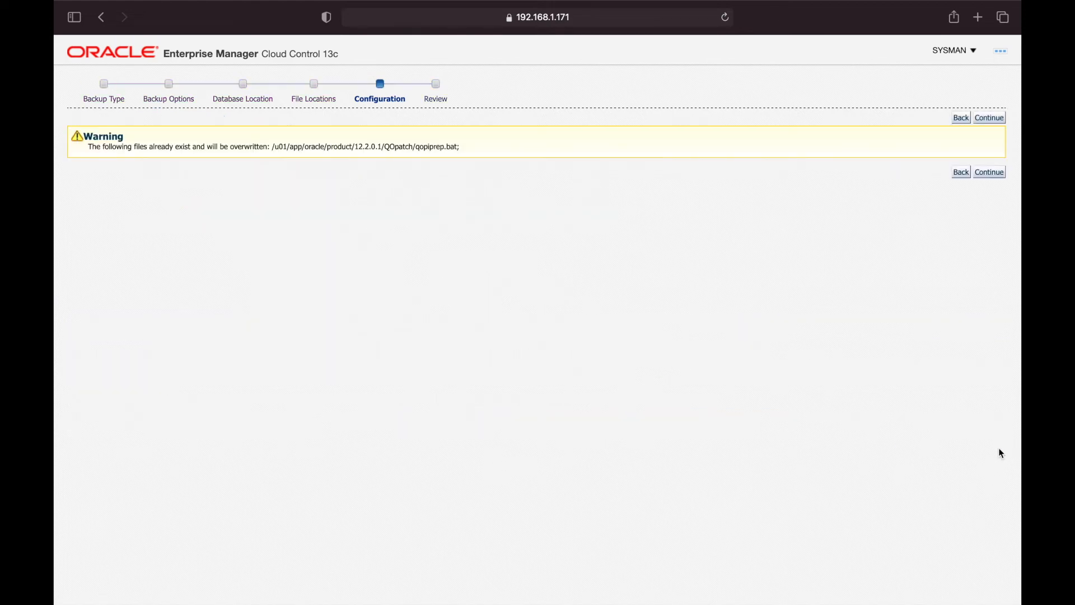
Read the warning that qopiprep.bat will be overwritten, then accept it and continue to Review
drag(166, 145, 470, 144)
click(470, 144)
drag(128, 147, 516, 147)
click(516, 147)
click(996, 174)
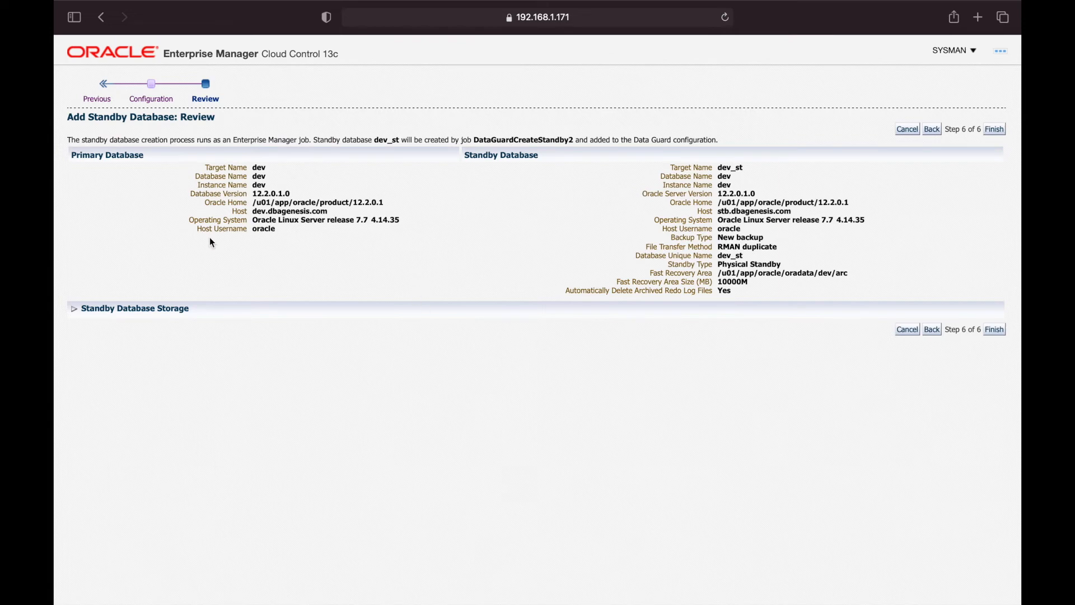
Check the primary database target and host, and the standby target name dev_st, on the Review page
drag(204, 167, 295, 185)
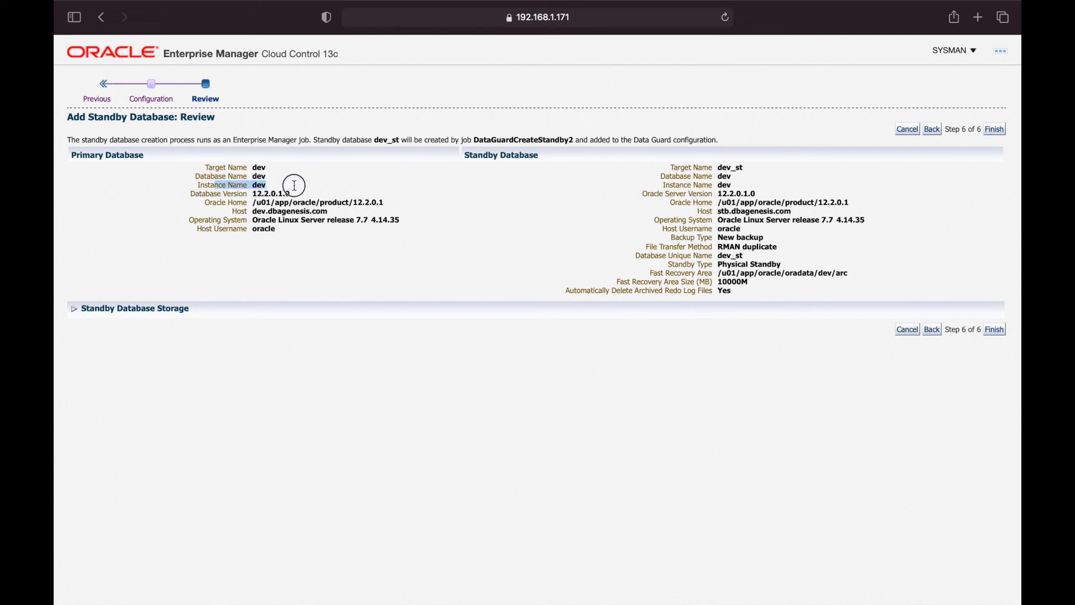
drag(253, 212, 330, 212)
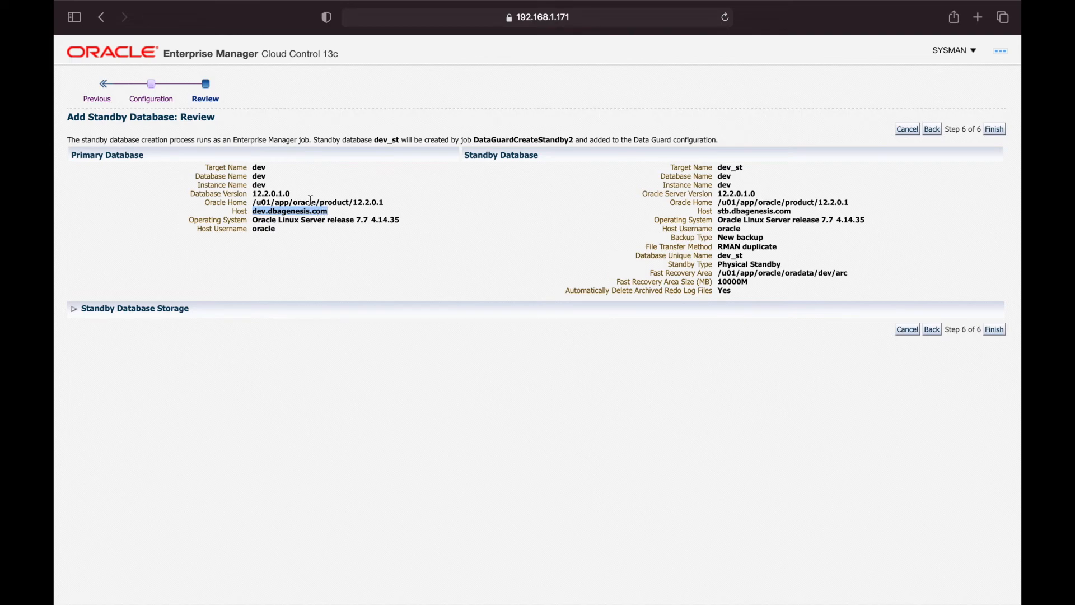
drag(465, 156, 562, 161)
drag(670, 166, 713, 164)
click(712, 165)
double_click(723, 167)
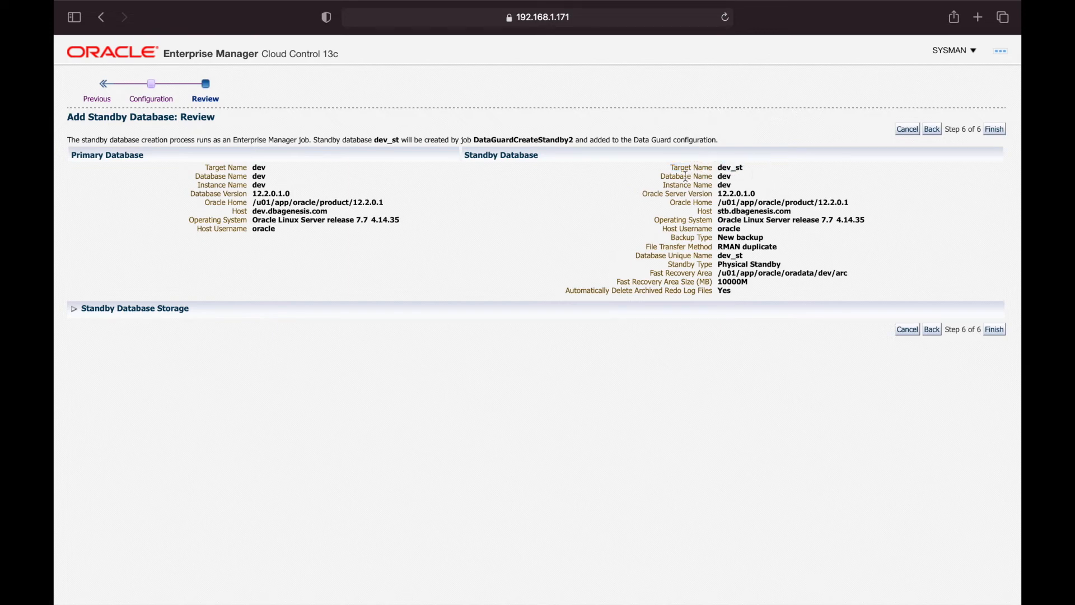
drag(660, 177, 741, 177)
drag(195, 177, 729, 187)
Verify standby instance dev, its Oracle version, host stb.dbagenesis.com, Physical Standby type and unique name dev_st
double_click(725, 186)
drag(658, 194, 786, 193)
click(786, 194)
drag(718, 212, 800, 212)
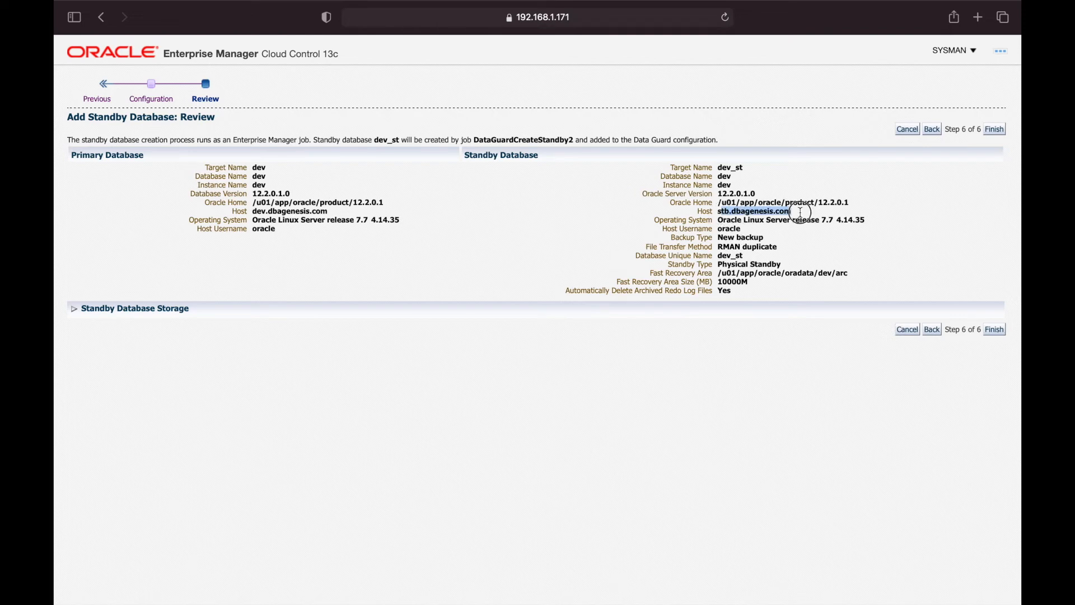
click(801, 214)
drag(723, 264, 784, 267)
click(783, 267)
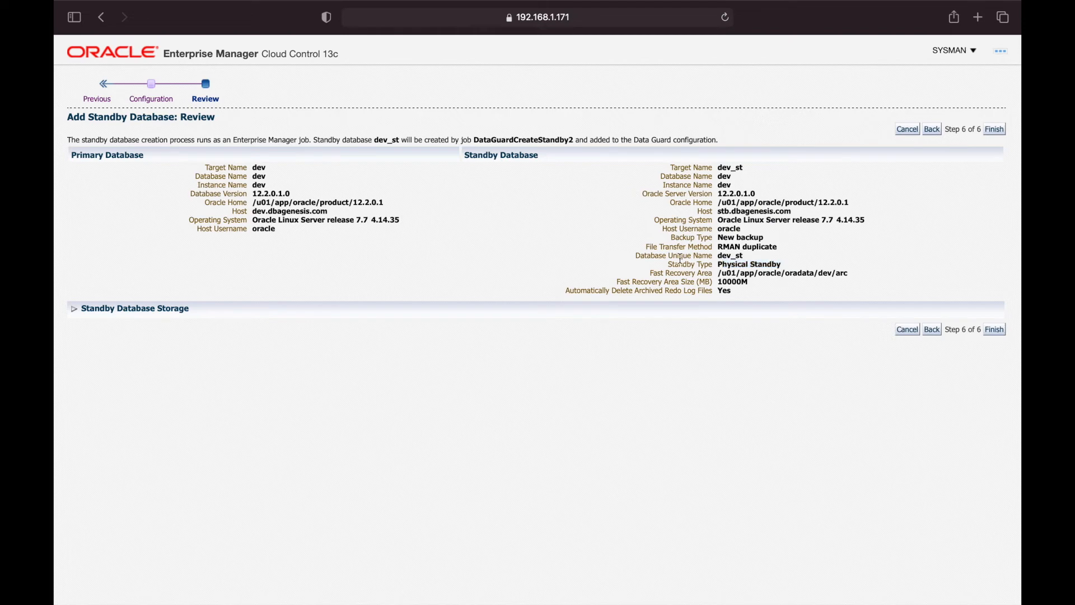
drag(679, 256, 753, 259)
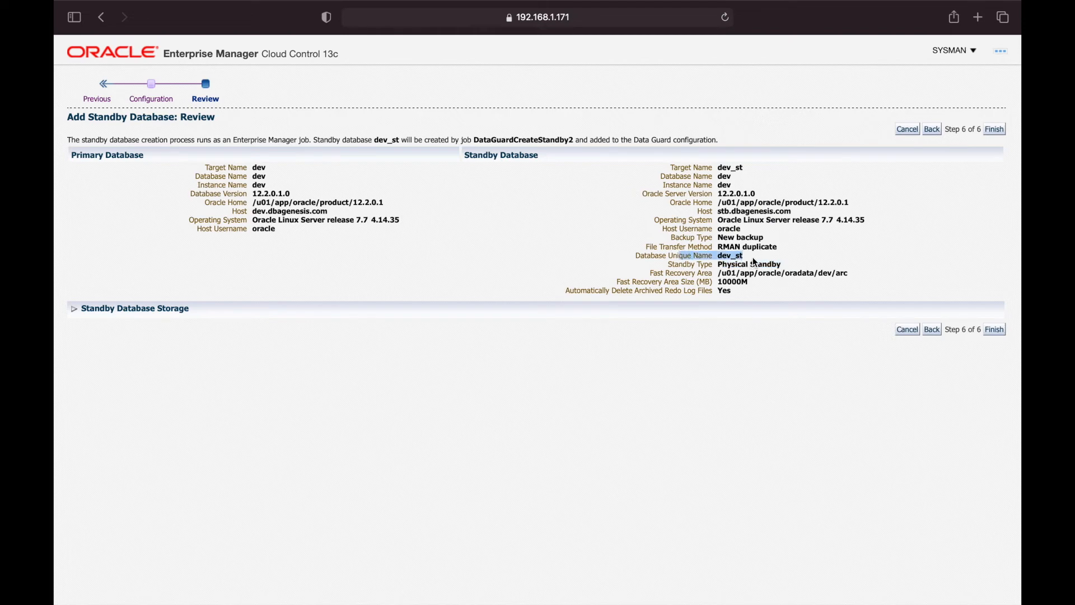
click(753, 258)
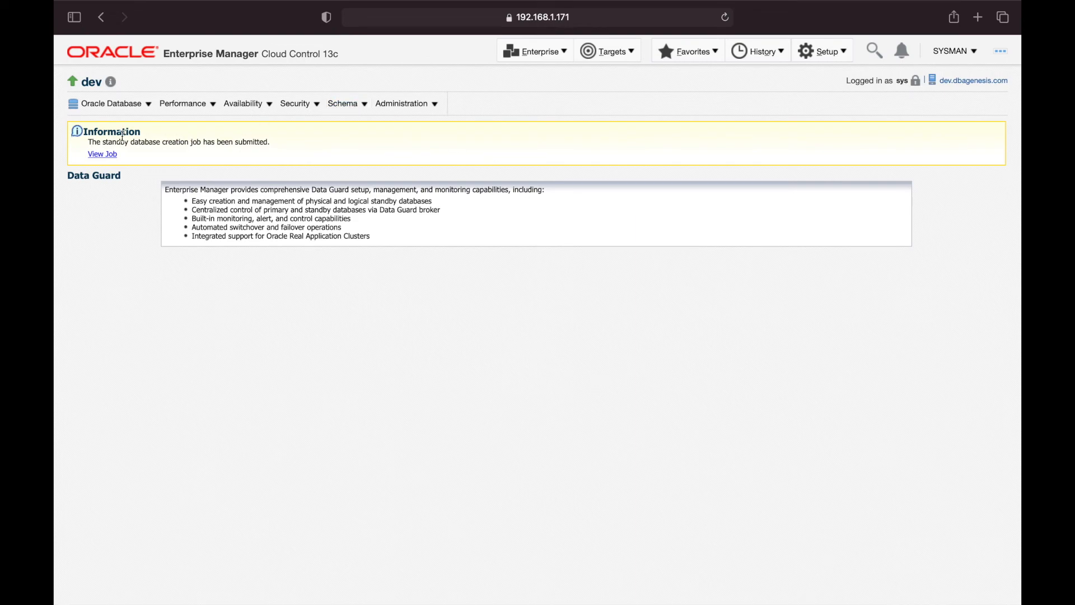
Show the submitted Create Standby Database job in Classic View and refresh its running status twice
drag(148, 142, 275, 142)
click(282, 143)
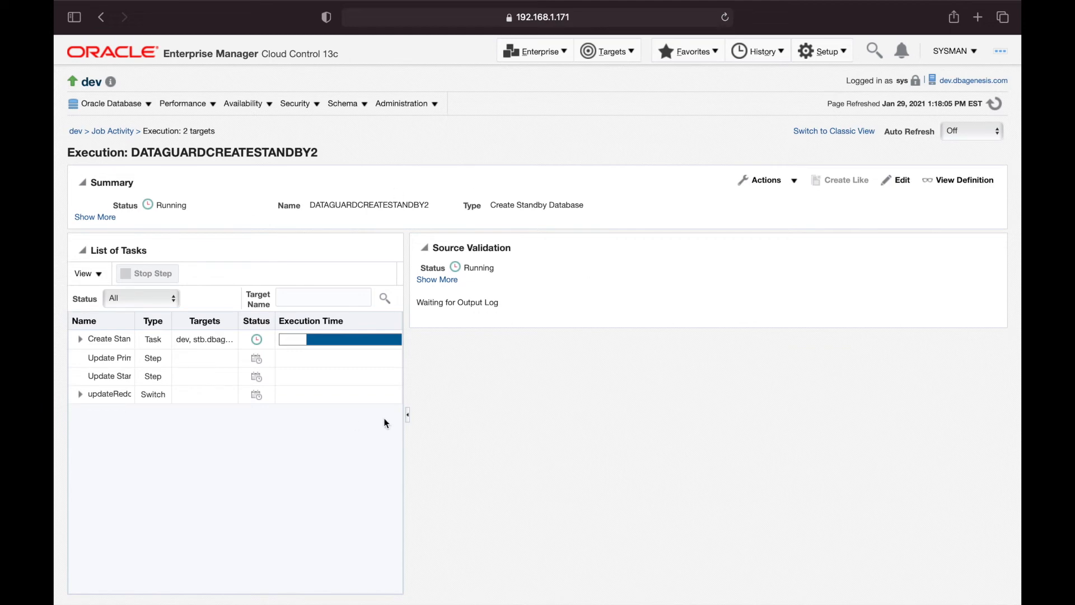
click(841, 134)
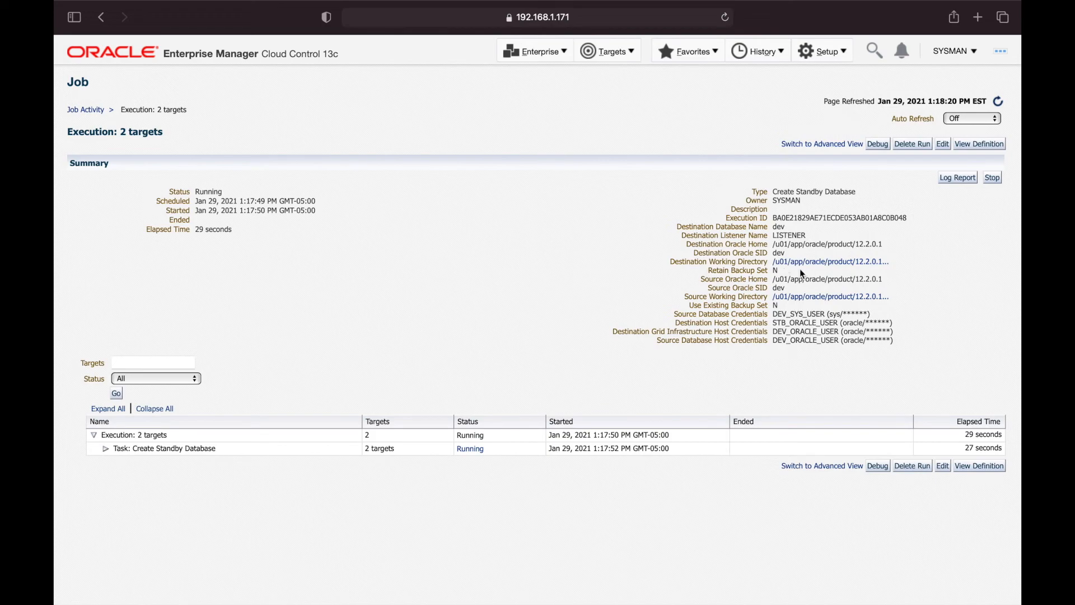
click(998, 101)
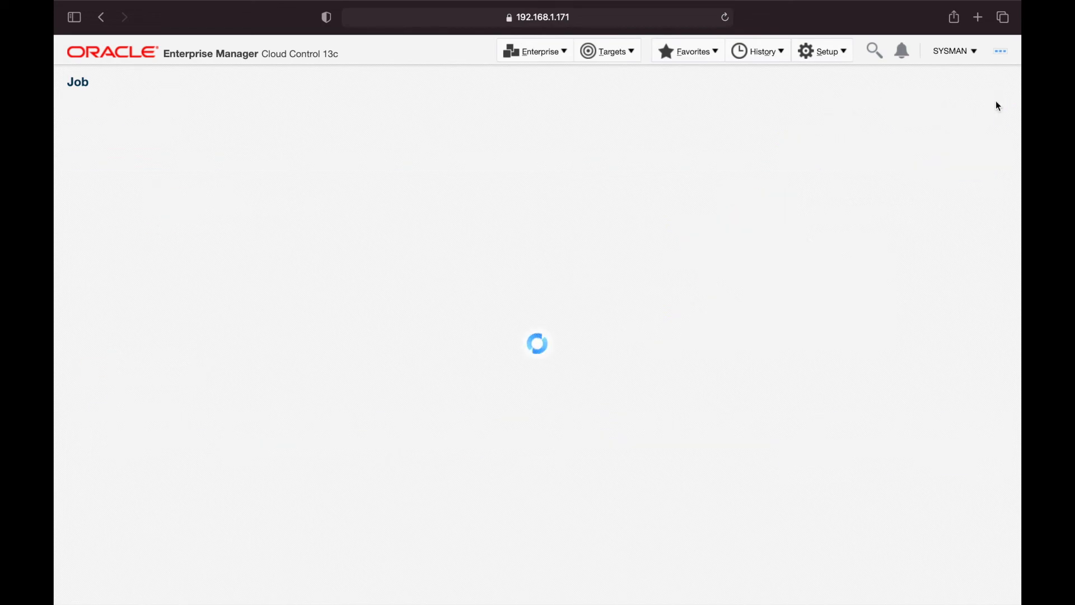
click(997, 103)
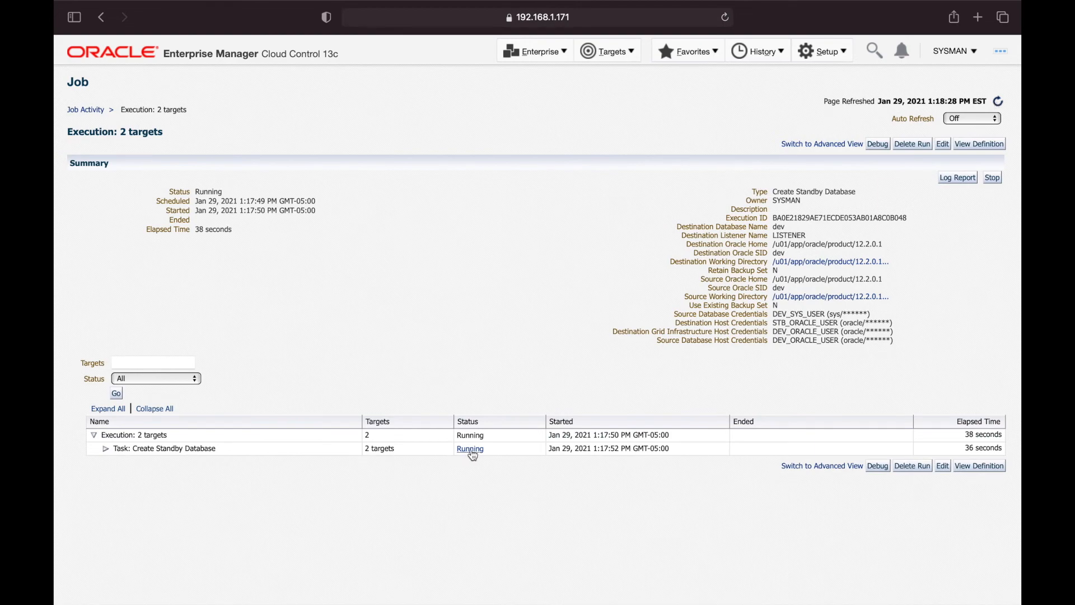
Expand the Create Standby Database task and view the Source Validation step, still waiting for output
click(105, 449)
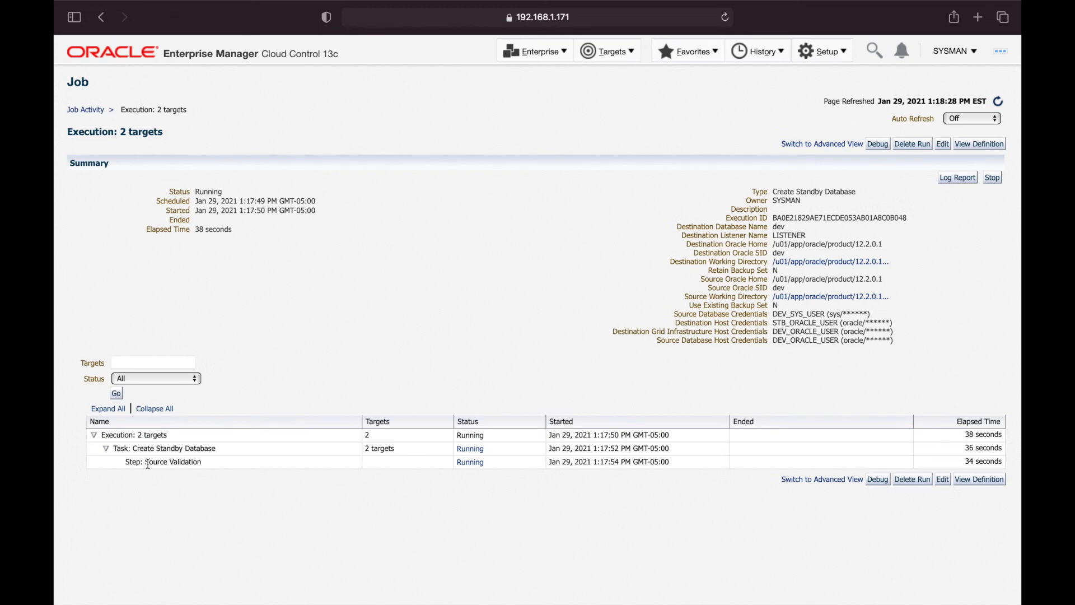
click(471, 463)
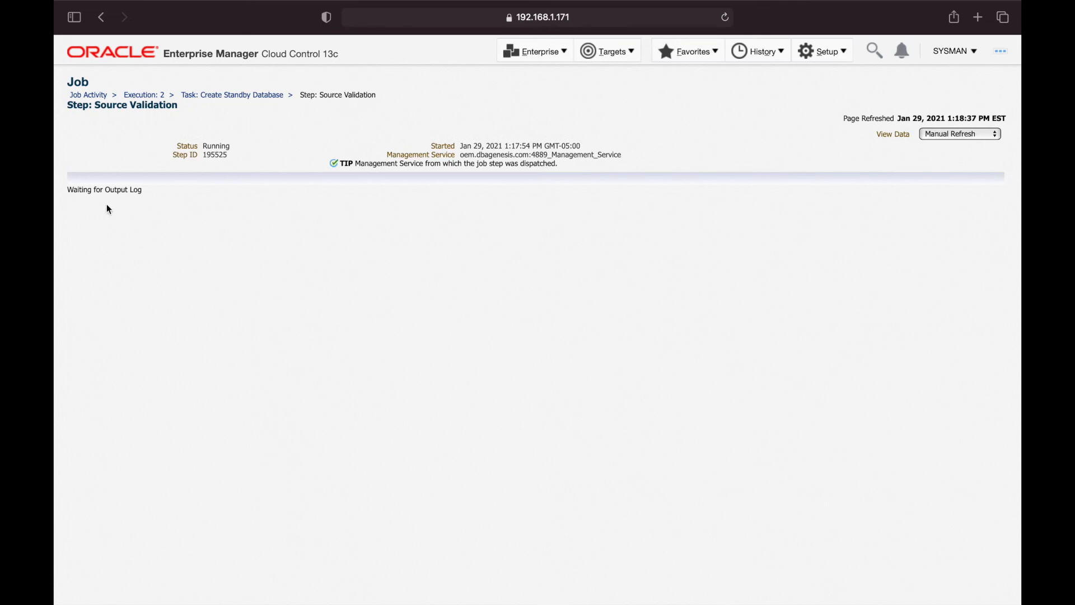
drag(72, 189, 168, 192)
click(168, 195)
click(967, 133)
click(962, 145)
click(225, 95)
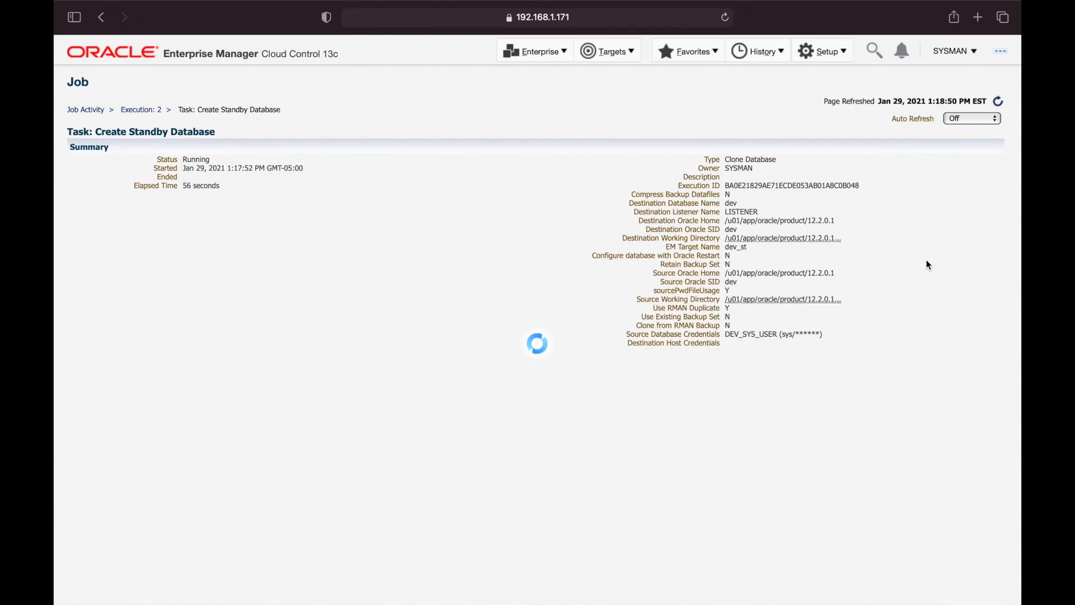
Set the task page to auto refresh every 15 seconds and reload it to see new steps
click(999, 103)
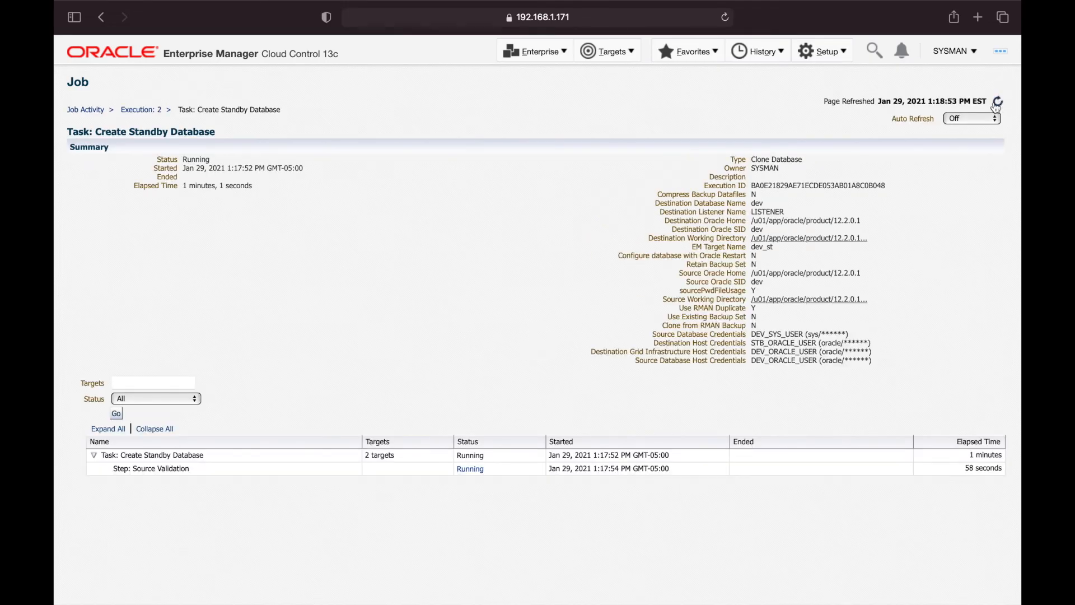
click(977, 118)
click(965, 130)
click(997, 104)
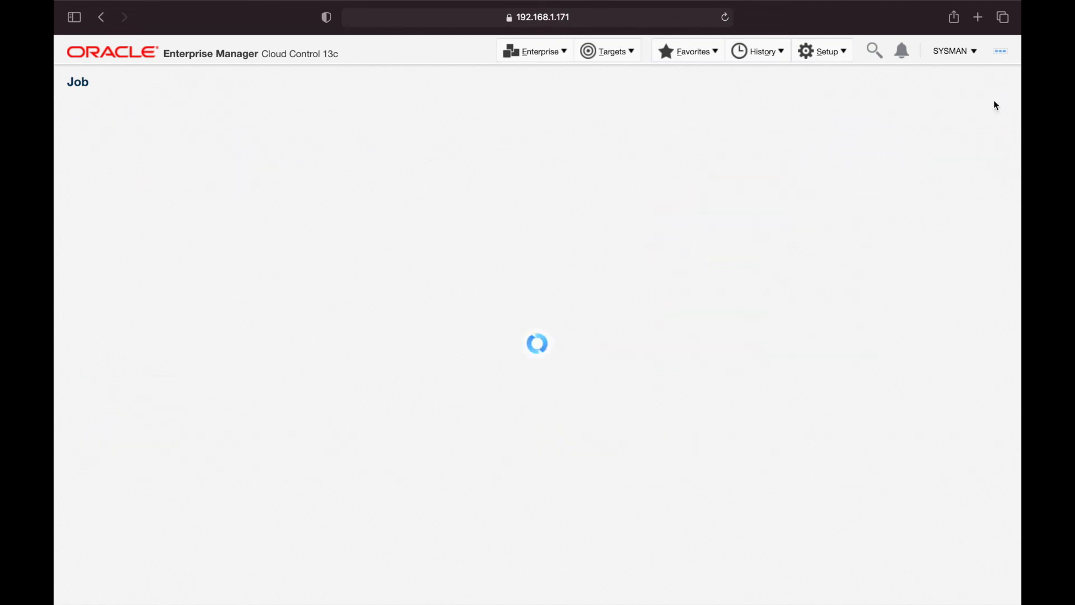
click(997, 103)
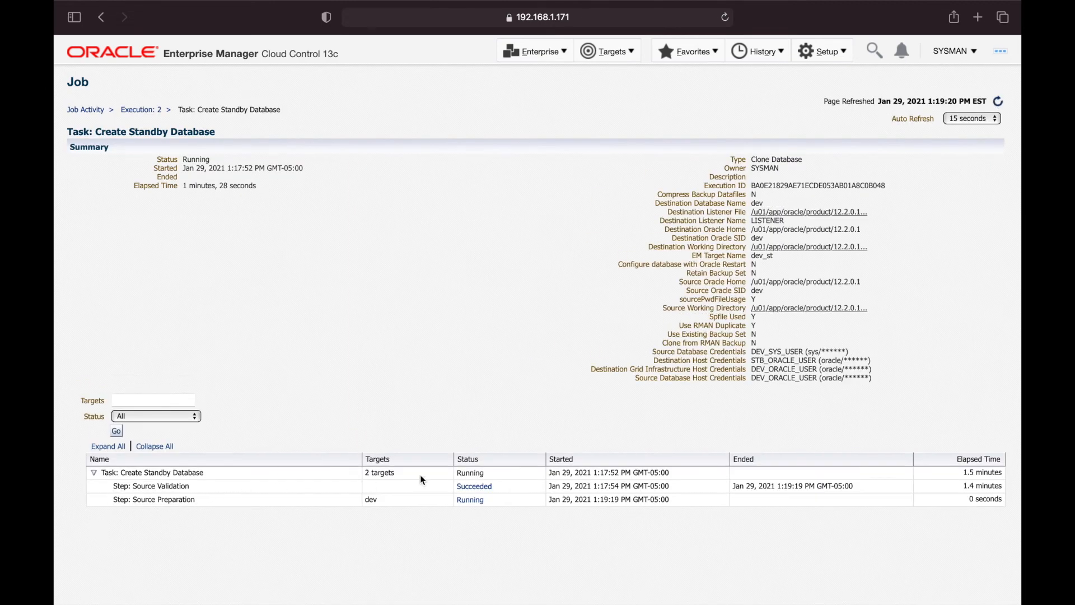
Confirm the Source Validation step succeeded with no output, then return to the task
click(491, 487)
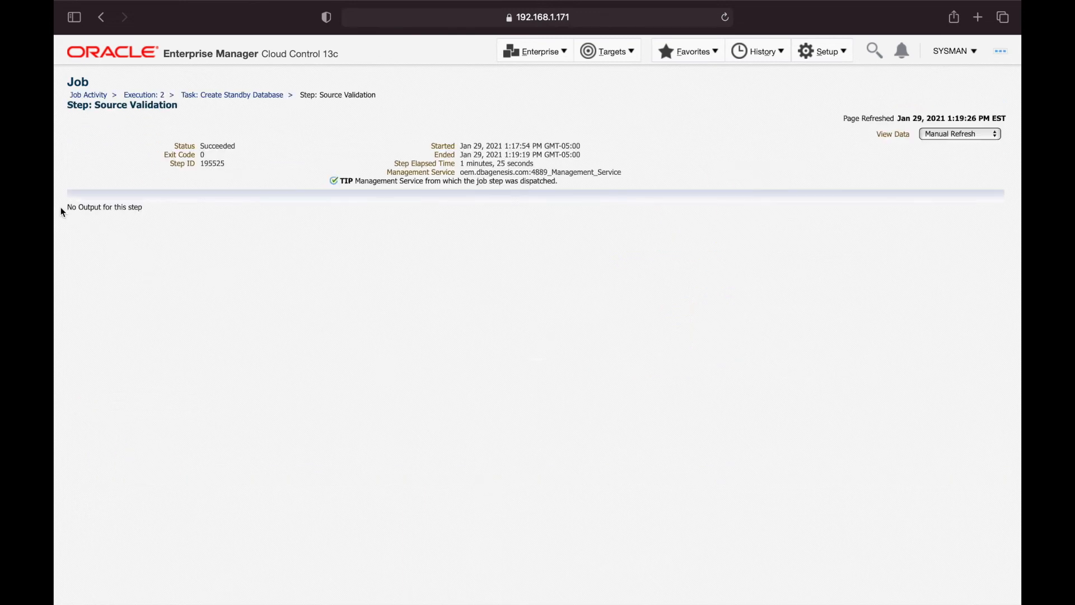
drag(68, 208, 177, 209)
click(260, 212)
click(256, 97)
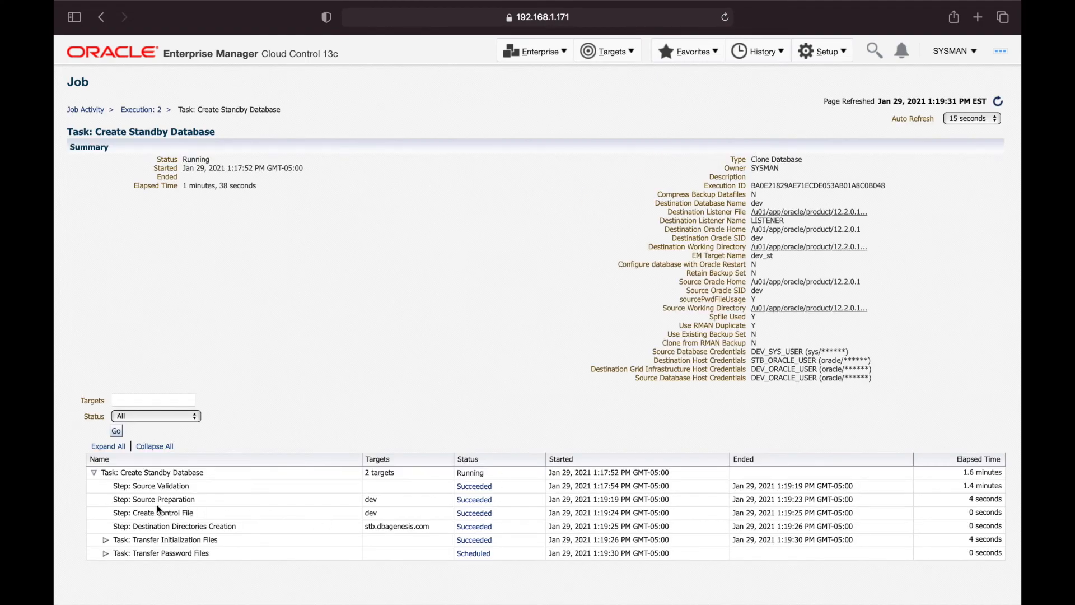
Review the Source Preparation step's output log and return to the task page
click(475, 501)
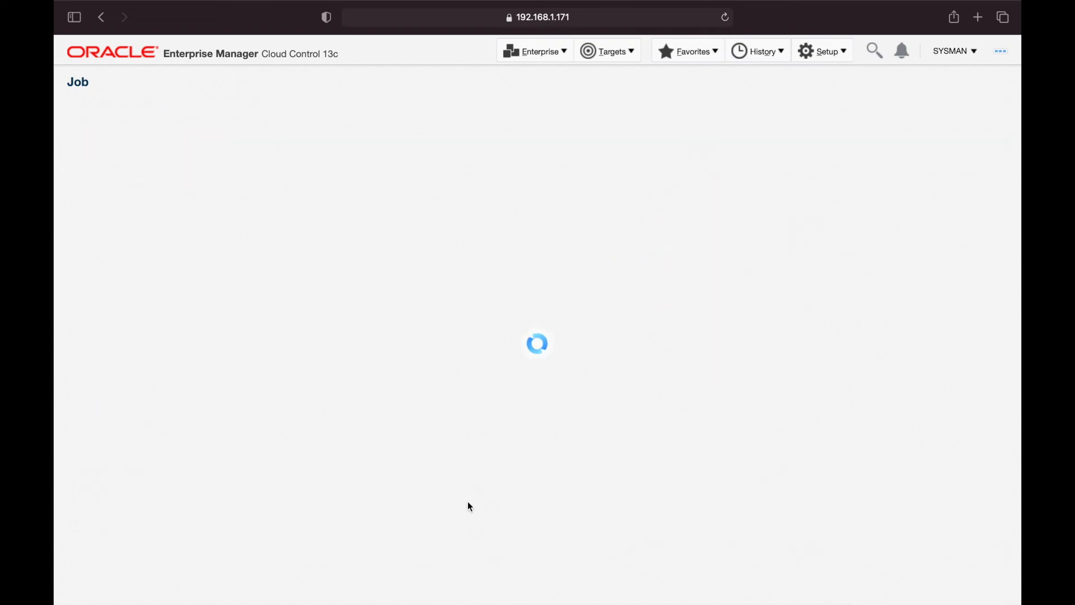
scroll(170, 385, down, 3)
scroll(171, 389, up, 3)
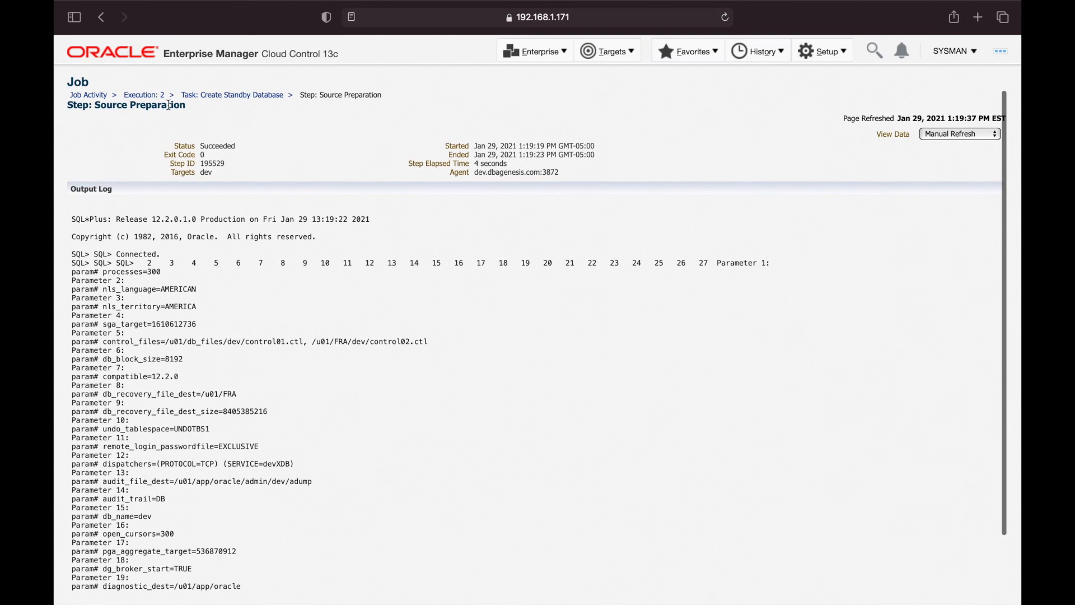
click(214, 97)
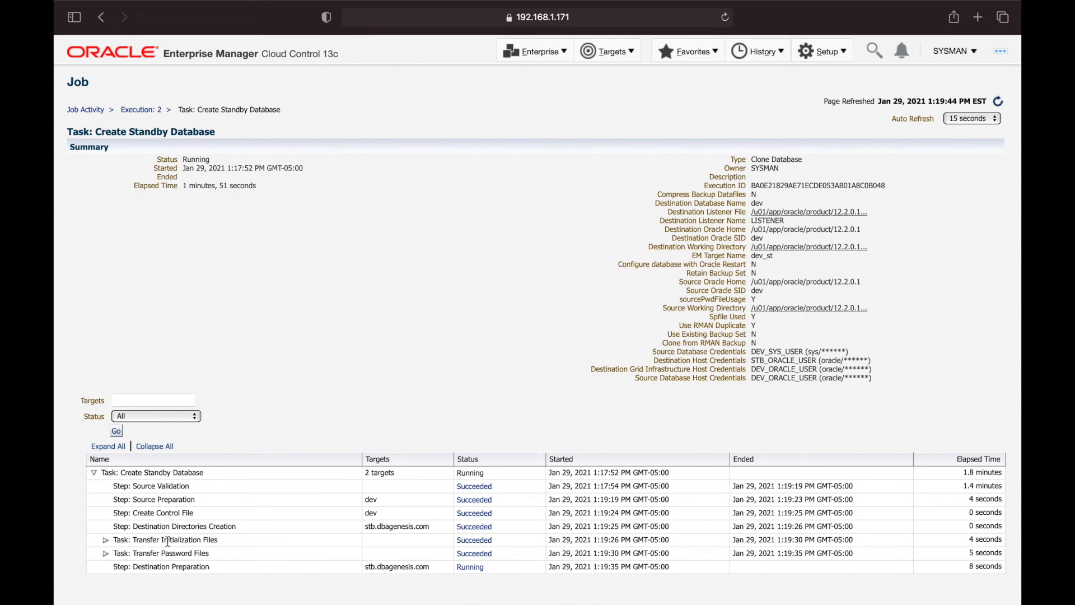
Expand Transfer Initialization Files and Transfer Password Files, then review Destination Preparation's listener and instance startup log lines
click(106, 540)
scroll(193, 509, down, 1)
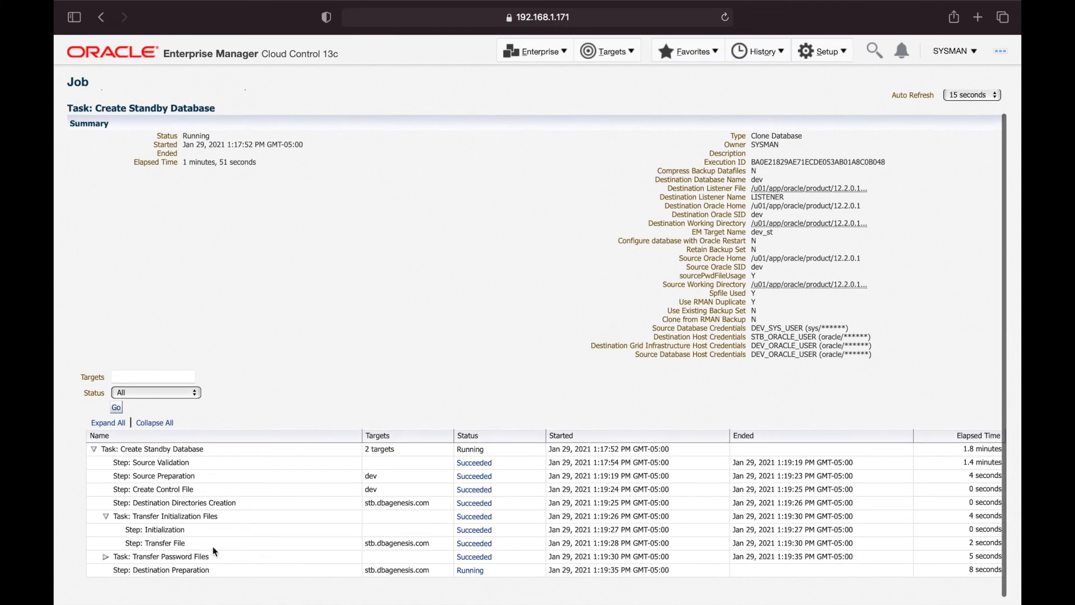
click(106, 560)
scroll(227, 472, down, 1)
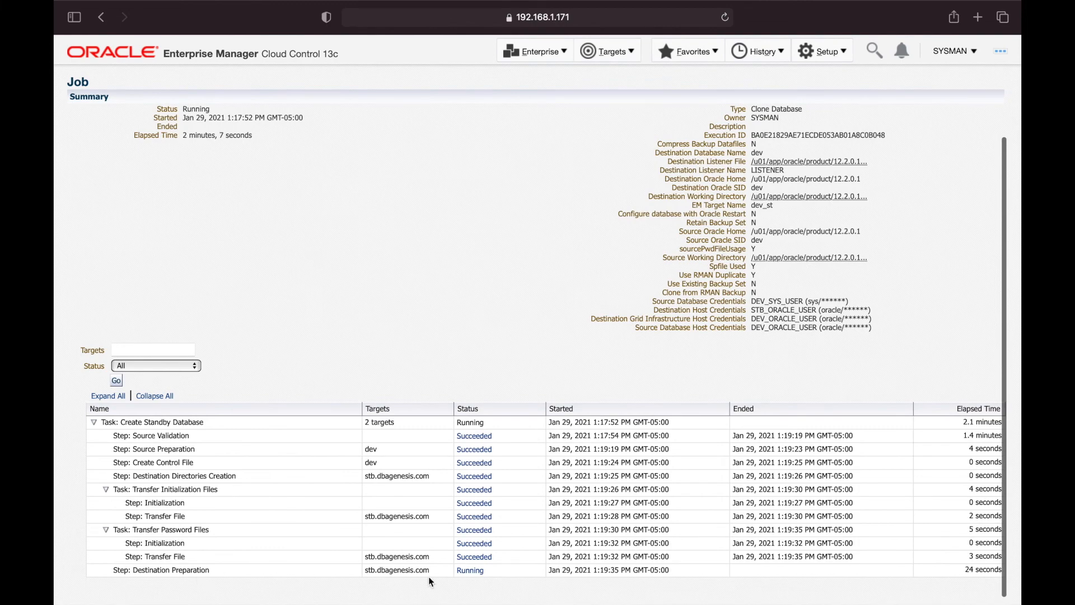
click(470, 571)
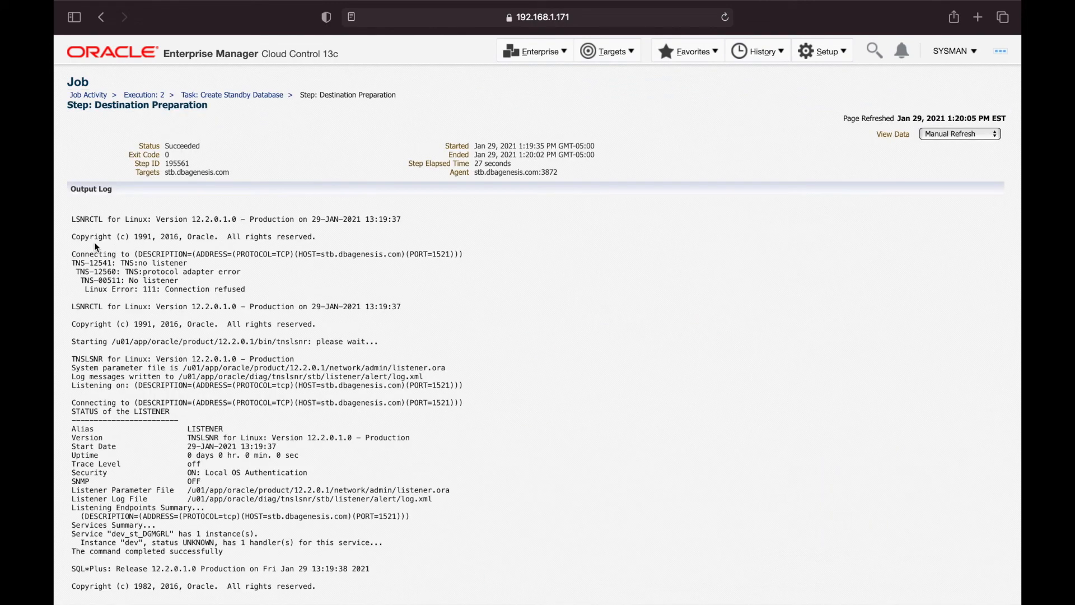
drag(76, 219, 406, 390)
scroll(407, 391, down, 3)
scroll(407, 391, down, 3)
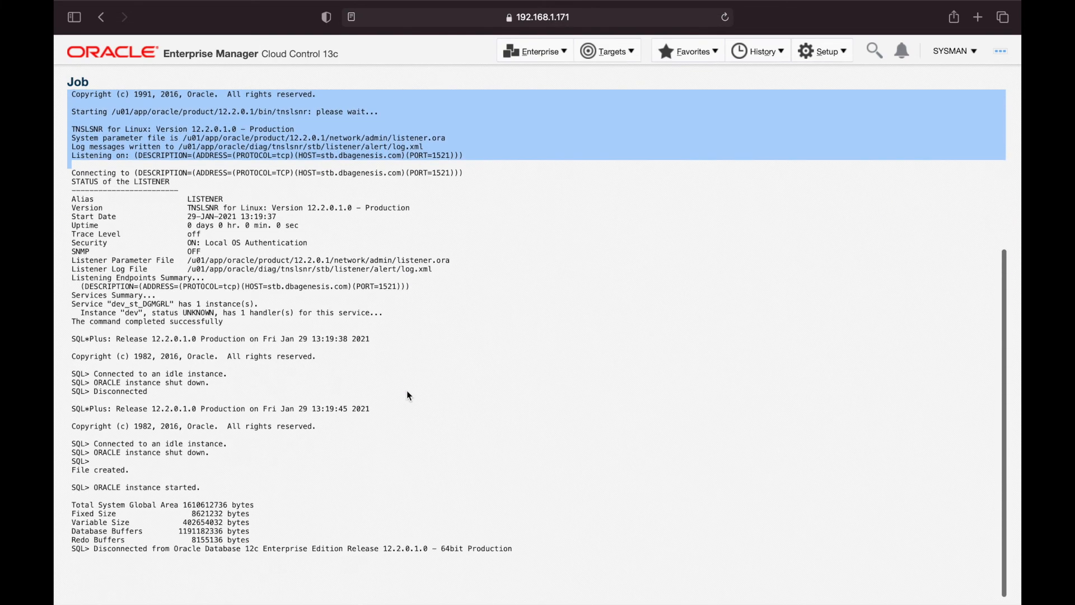
drag(73, 453, 532, 561)
click(535, 546)
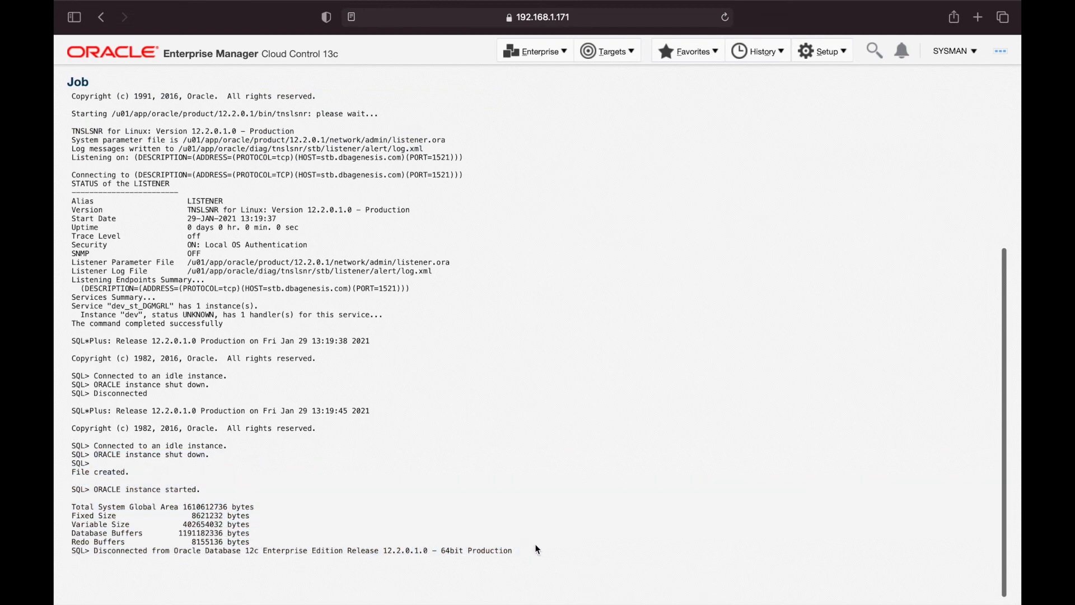
scroll(639, 394, up, 5)
Set the step log's View Data to 30 Second Refresh, then return to the task overview
click(947, 129)
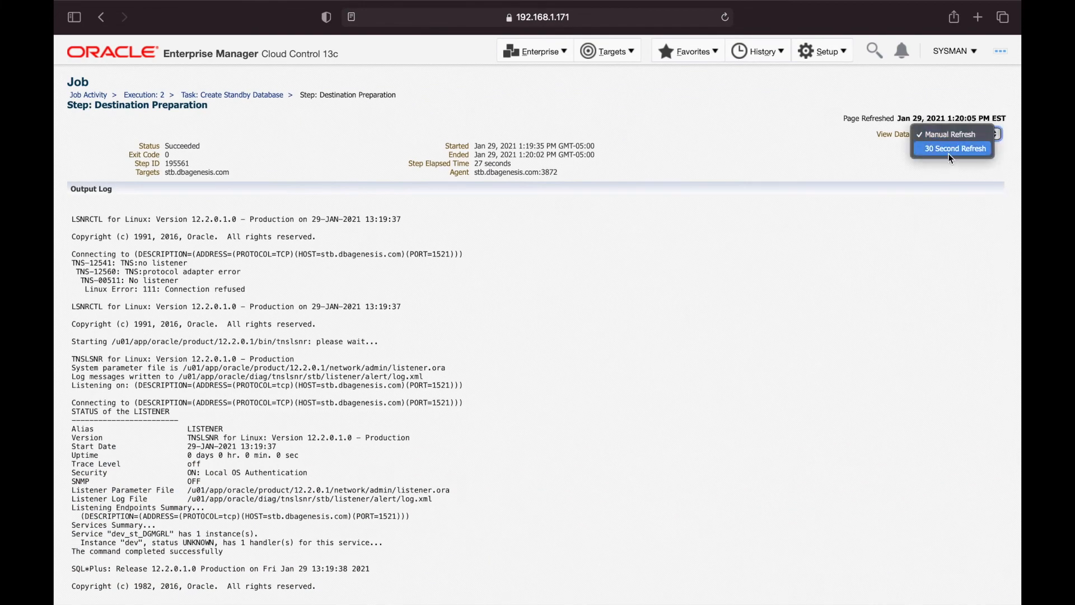
click(948, 153)
scroll(599, 344, down, 5)
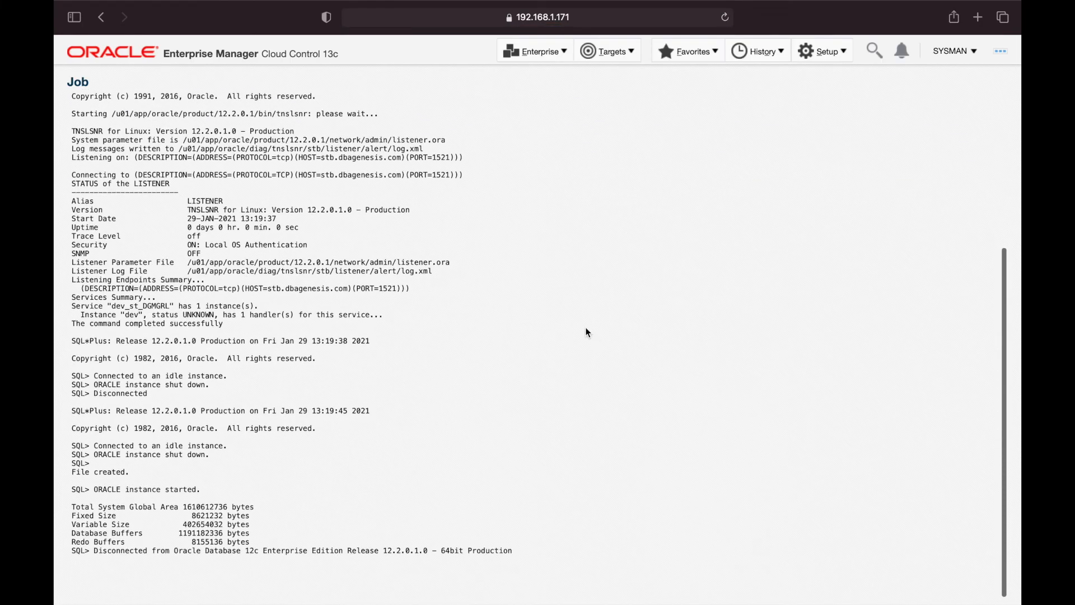
scroll(585, 327, up, 5)
click(230, 98)
scroll(197, 373, down, 2)
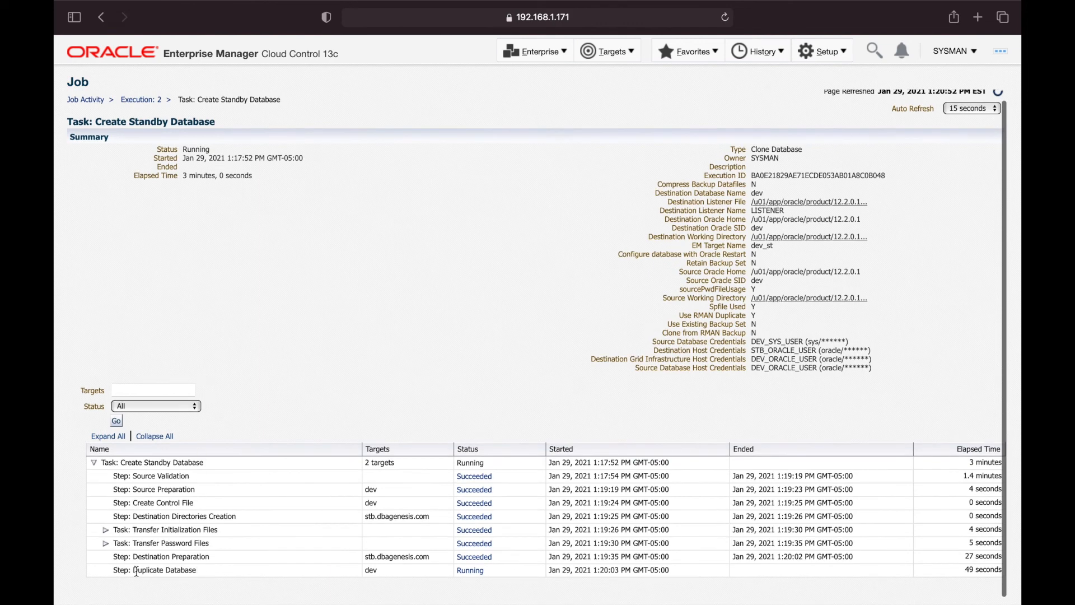
View the running Duplicate Database step's details with a 30 second data refresh
click(464, 571)
drag(68, 206, 192, 206)
click(192, 207)
click(929, 135)
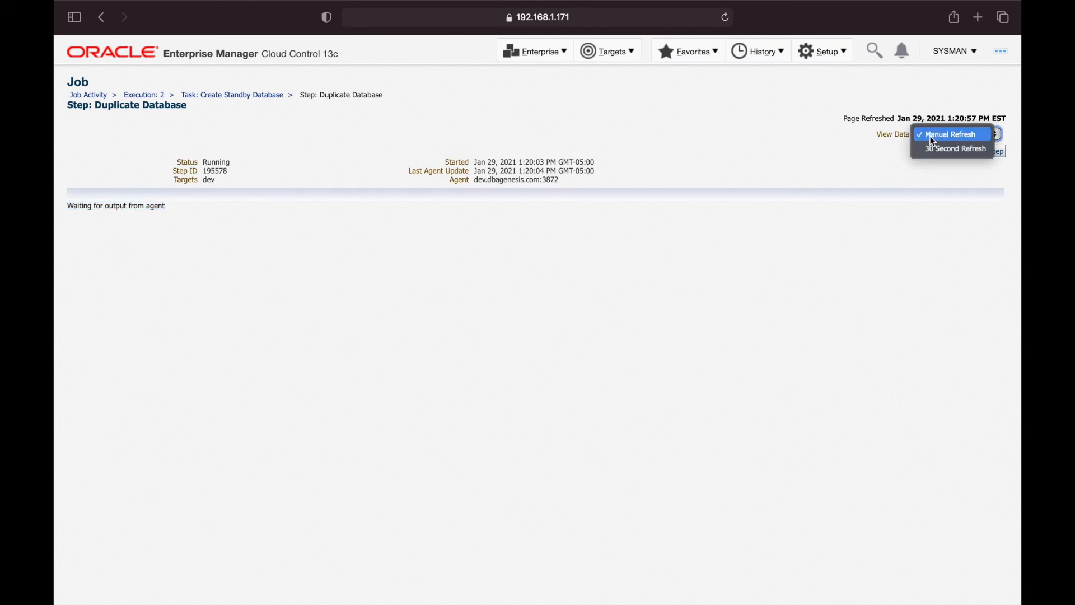
click(962, 147)
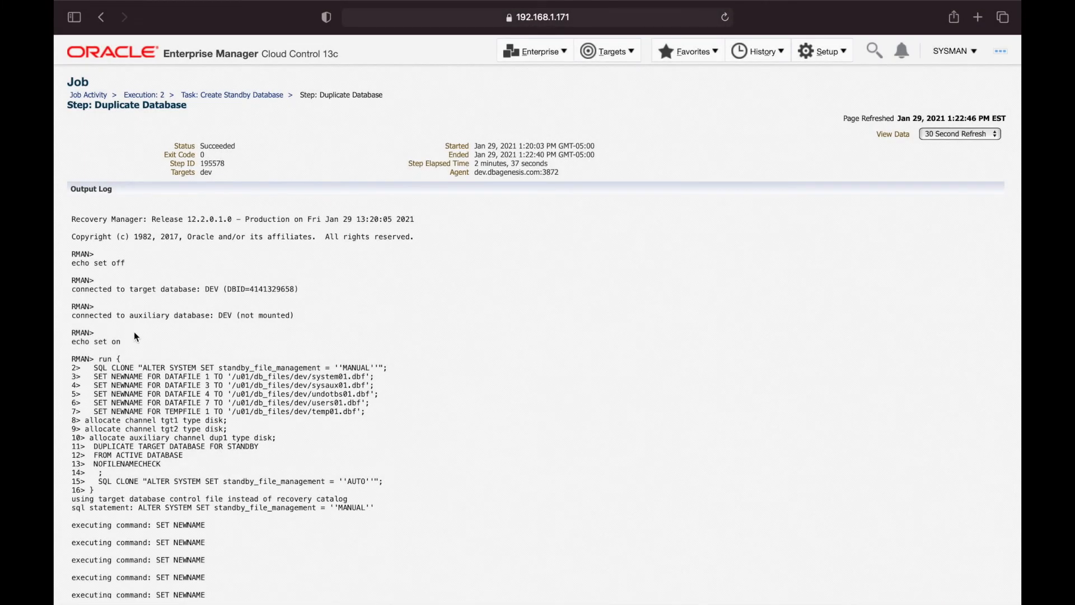
Read the RMAN log down to Recovery Manager complete, confirm the Succeeded status, and return
scroll(134, 332, down, 6)
scroll(134, 332, down, 15)
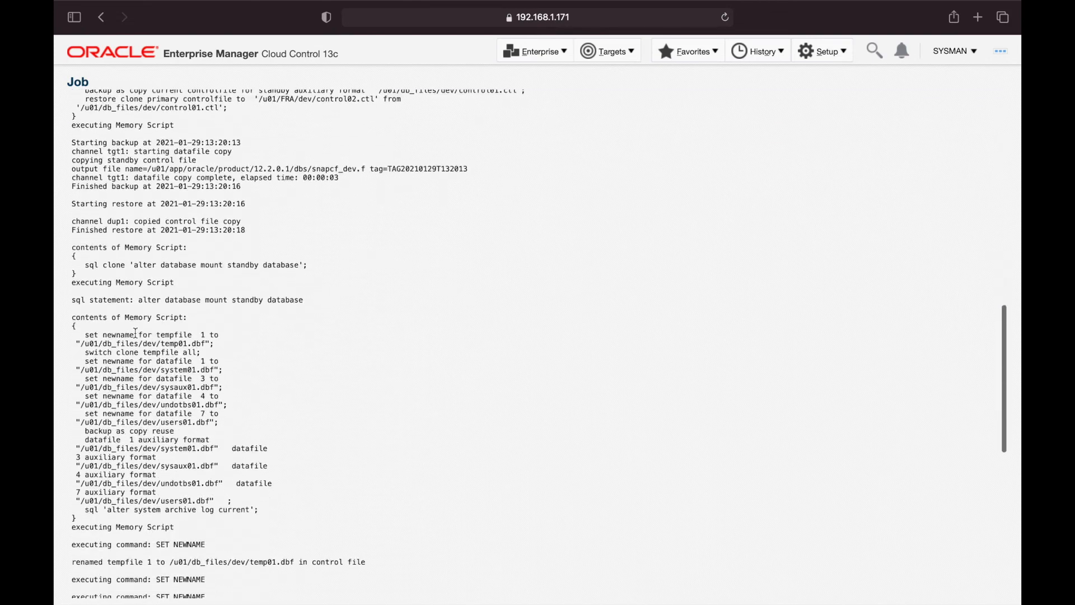
scroll(134, 332, down, 3)
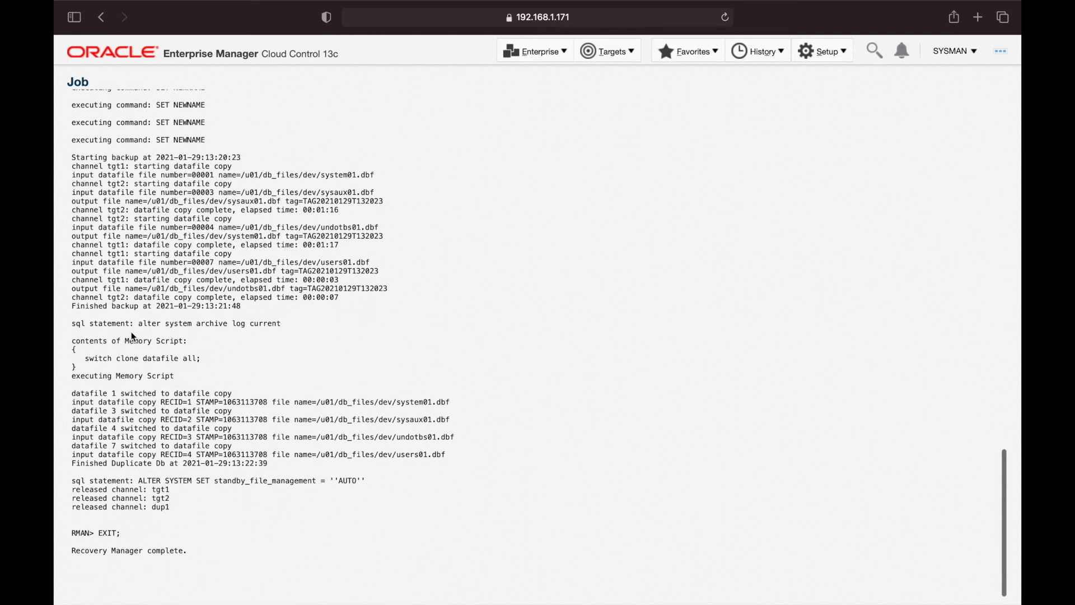
drag(72, 551, 223, 552)
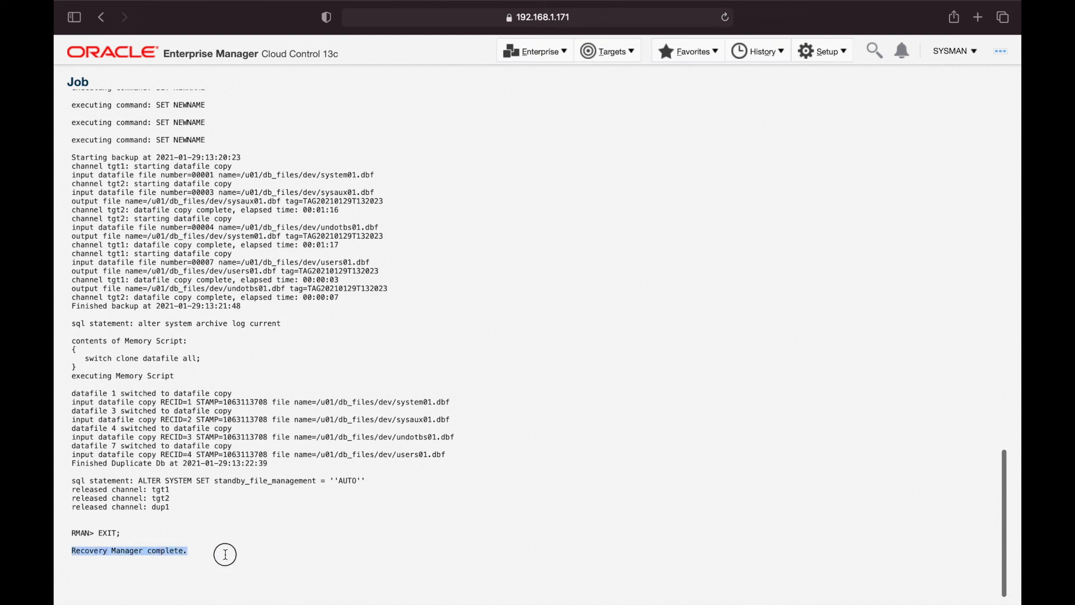
scroll(242, 440, up, 5)
scroll(242, 440, up, 20)
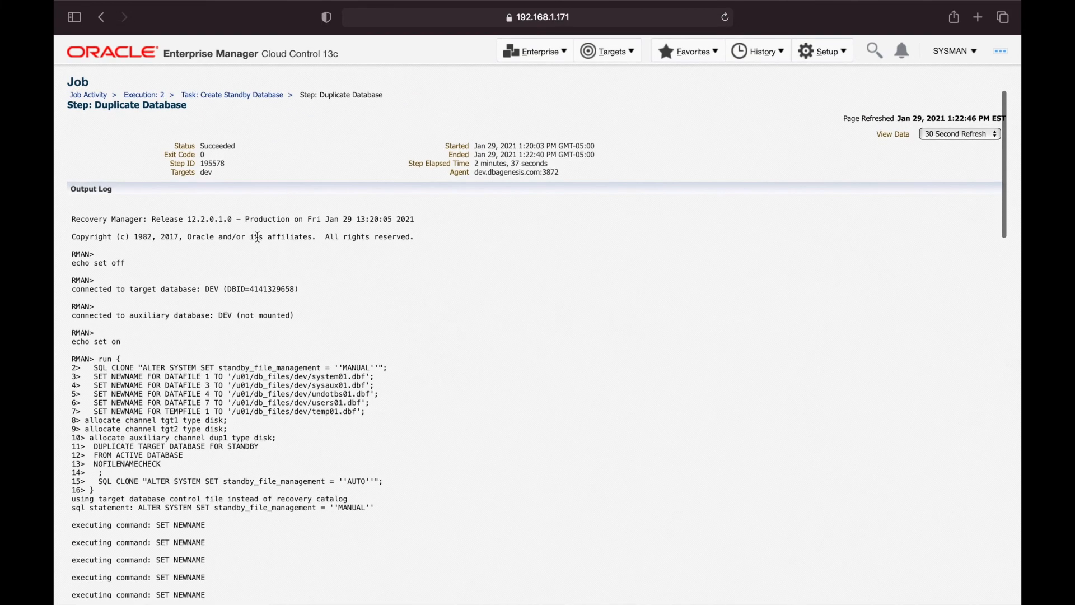
double_click(217, 146)
click(254, 159)
click(235, 94)
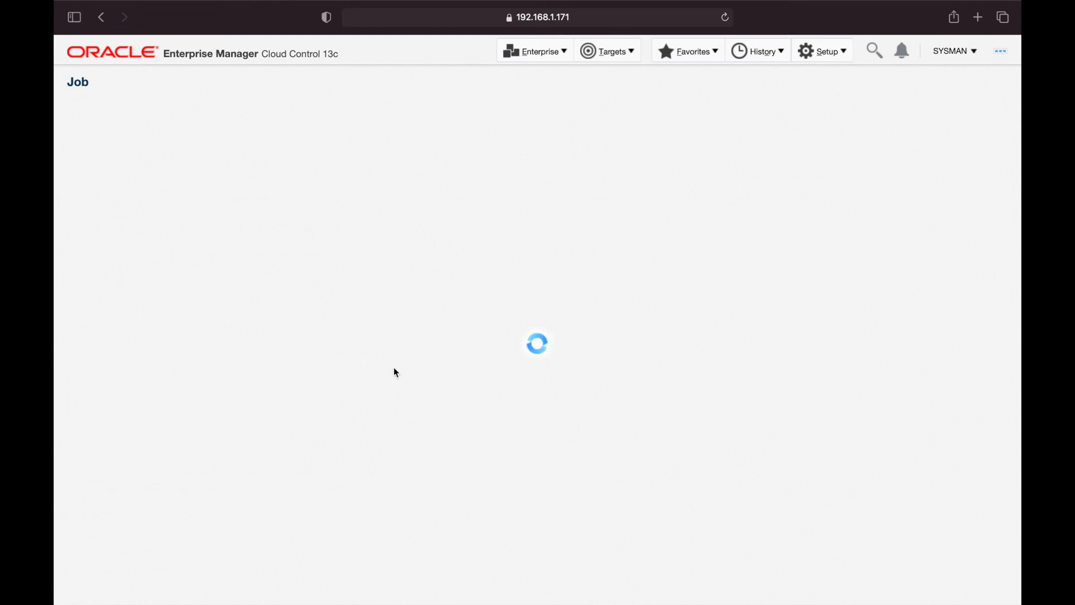
Scan the task's step list and note the Create Standby Database task is still Running
scroll(395, 377, down, 3)
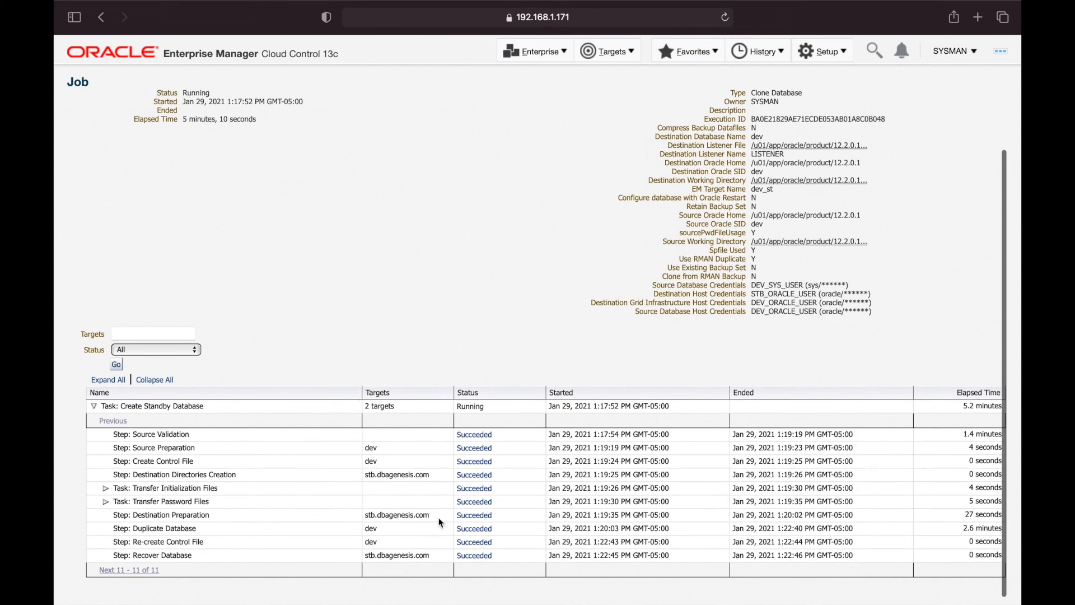
scroll(489, 510, up, 3)
scroll(489, 511, down, 3)
scroll(487, 506, up, 2)
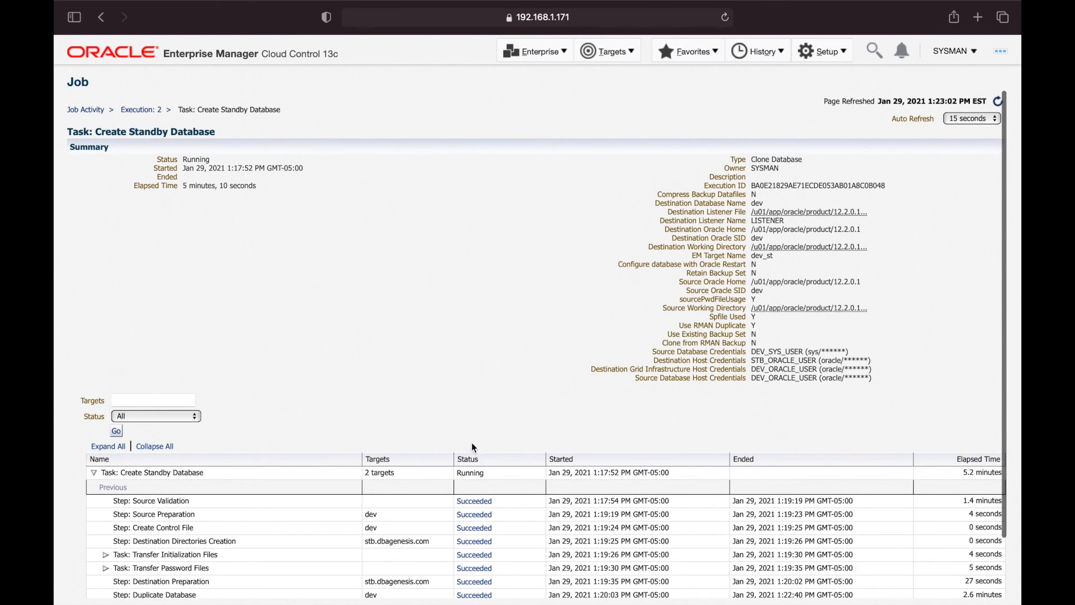
double_click(190, 160)
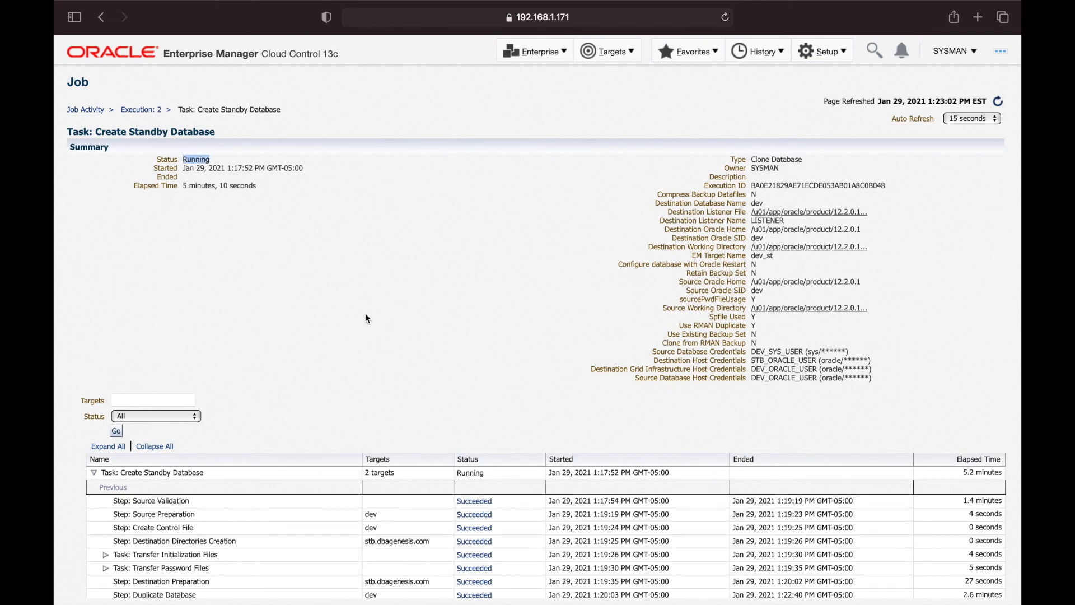
click(421, 317)
Reload the task page: Re-create Control File and Recover Database succeeded while the task runs on
click(998, 104)
scroll(556, 323, down, 3)
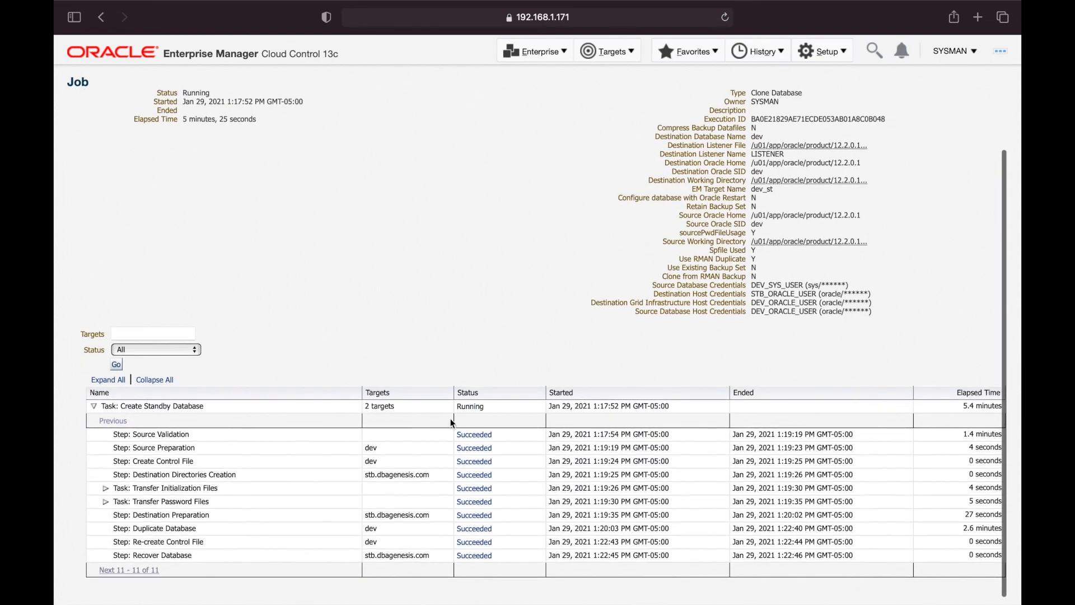
scroll(421, 453, down, 1)
scroll(496, 473, up, 1)
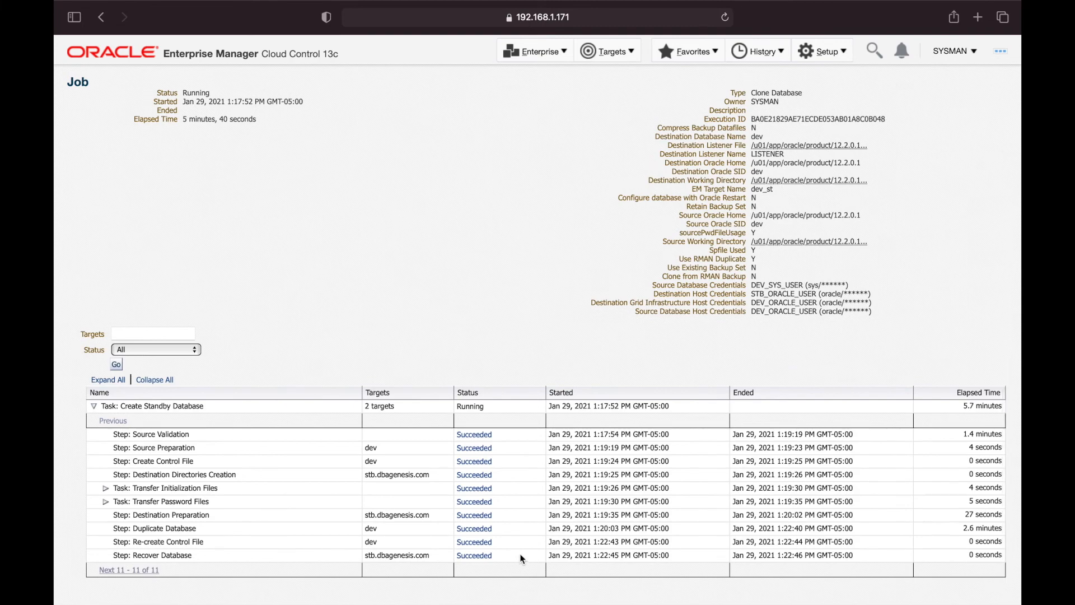
scroll(509, 534, up, 2)
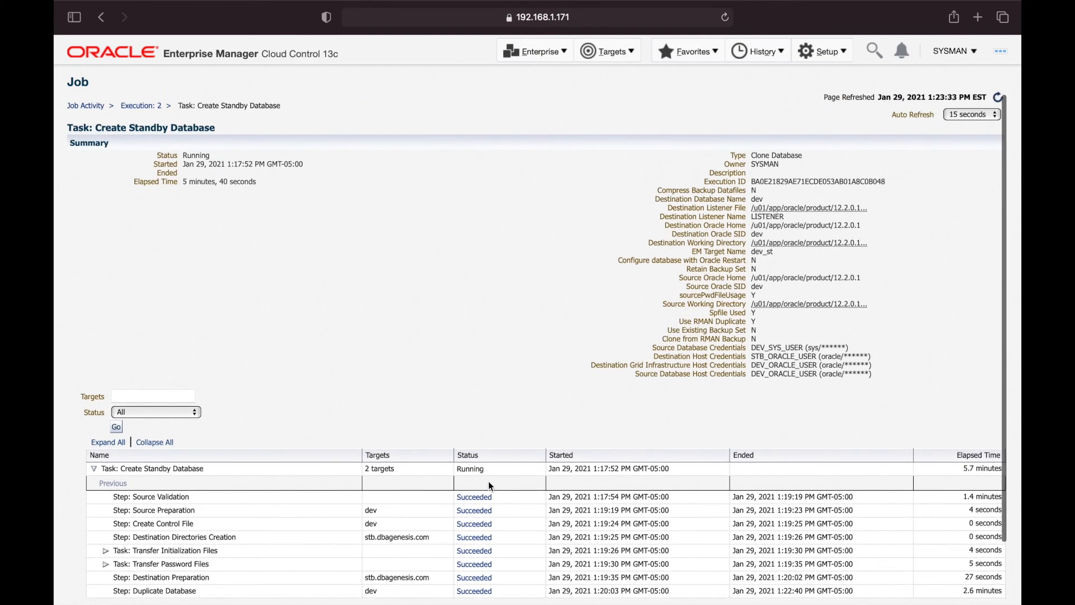
double_click(189, 152)
click(509, 233)
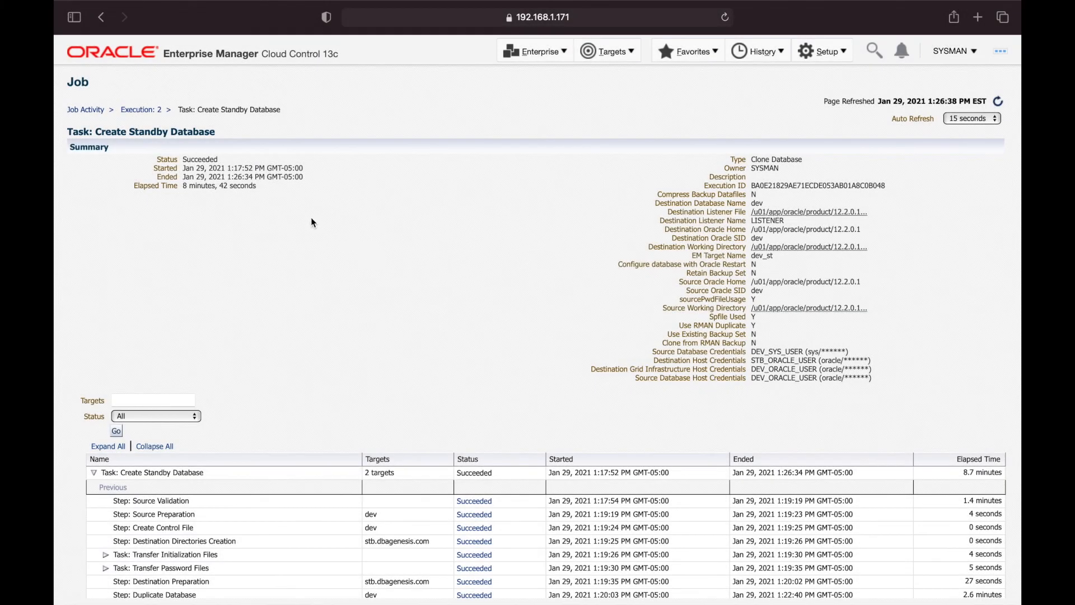
double_click(200, 159)
click(369, 197)
drag(134, 185, 291, 192)
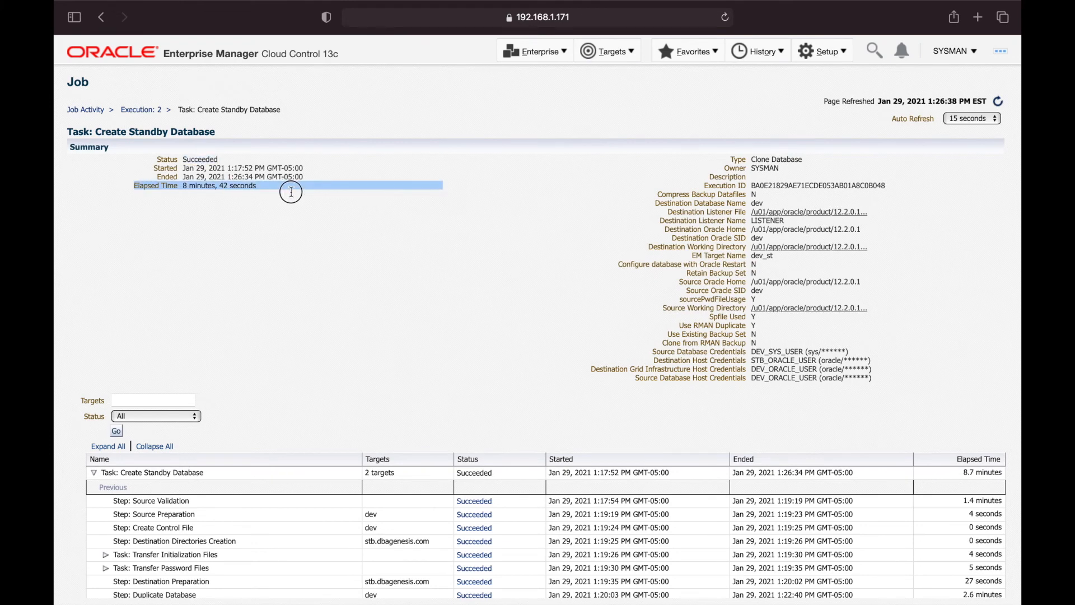
click(291, 192)
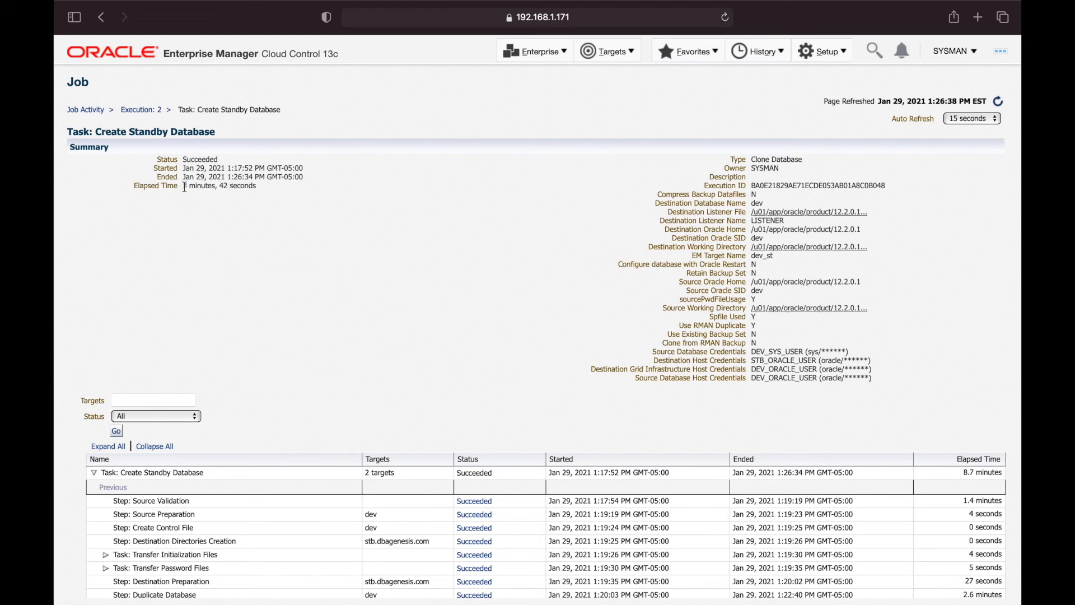
drag(178, 186, 271, 185)
click(314, 188)
scroll(451, 297, down, 3)
scroll(452, 297, up, 3)
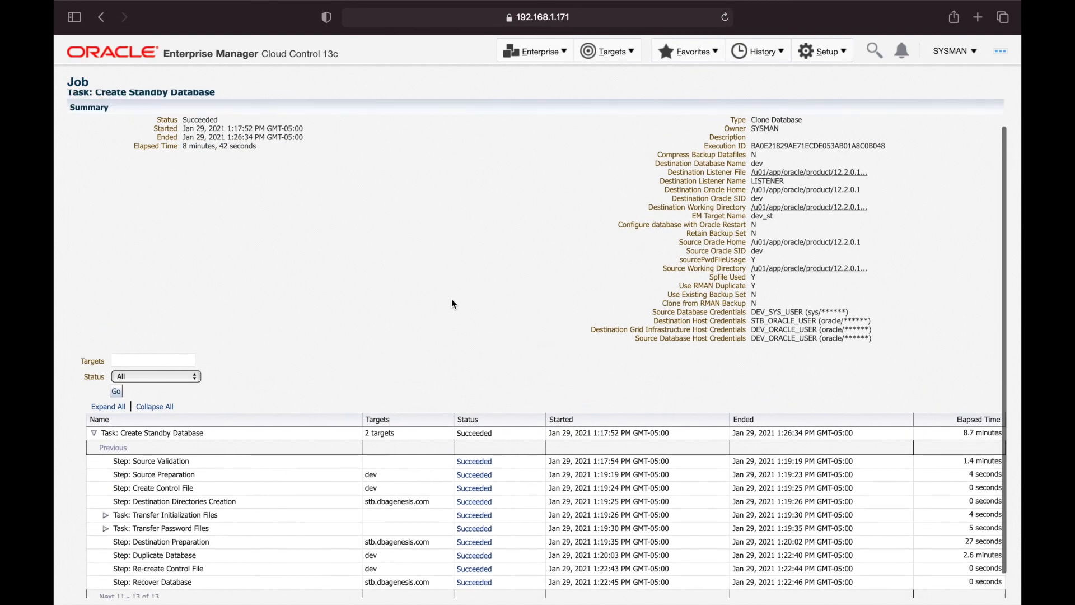
scroll(453, 299, down, 2)
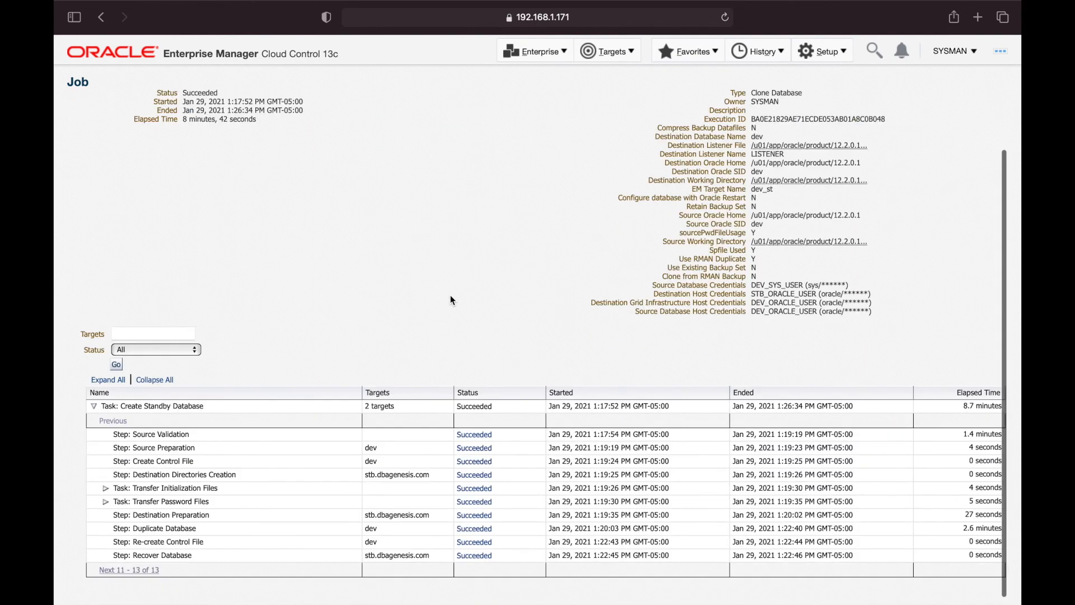
scroll(453, 300, up, 2)
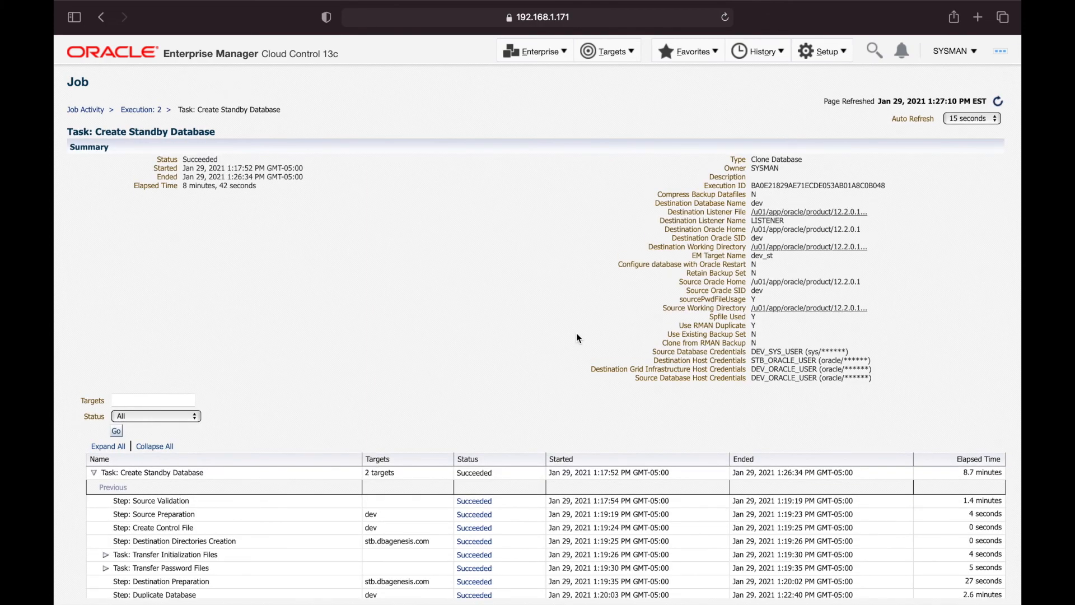
In the stb host terminal, clear the screen and return to the home directory
key(ctrl+Right)
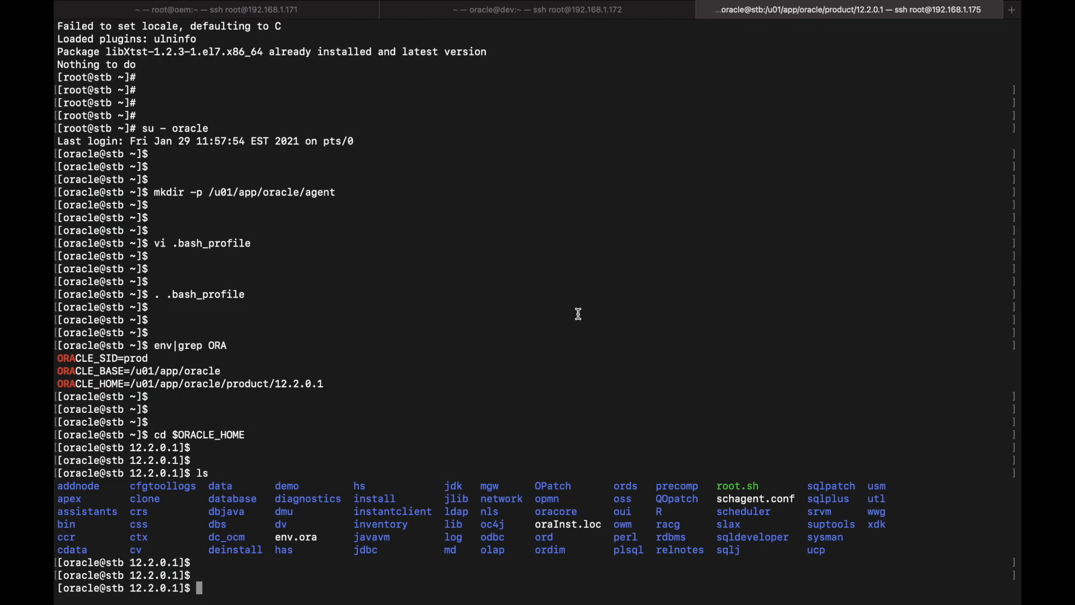
text(clear)
key(Return)
key(Return)
key(Return)
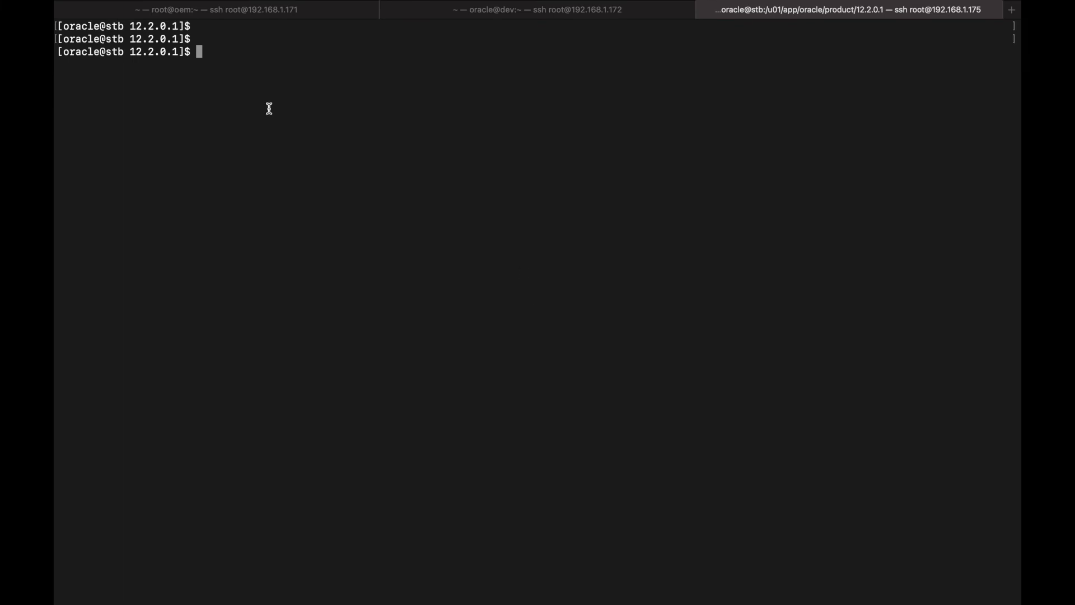
double_click(112, 52)
click(277, 56)
text(cd)
key(Return)
key(Return)
text(clear)
key(Return)
key(Return)
key(Return)
Start SQL*Plus / as sysdba on the standby host, then exit it
text(sqp)
key(BackSpace)
text(lplu)
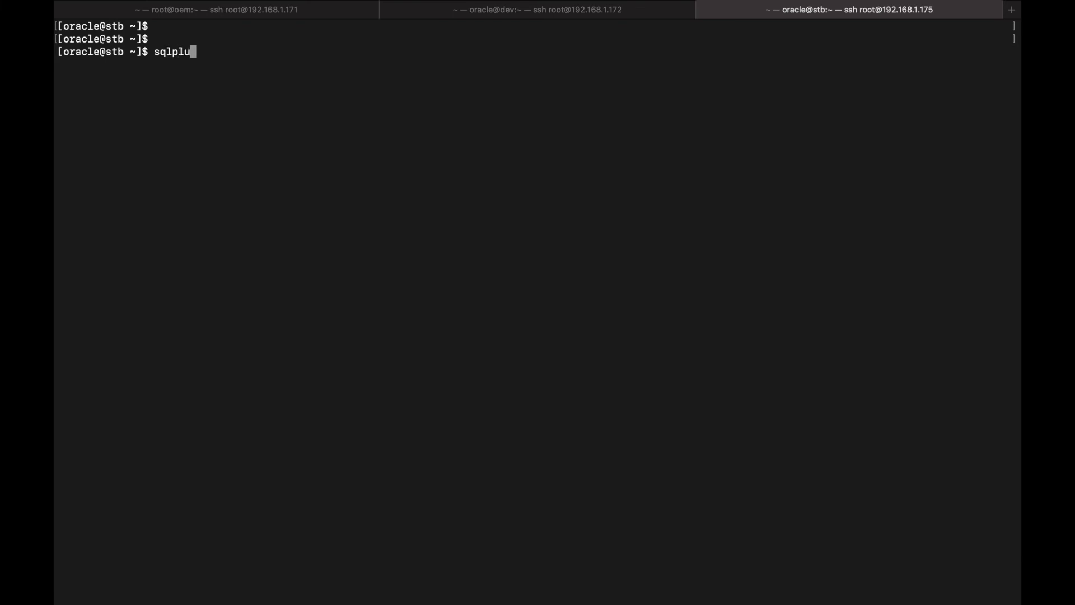
text(s / as sysdba)
key(Return)
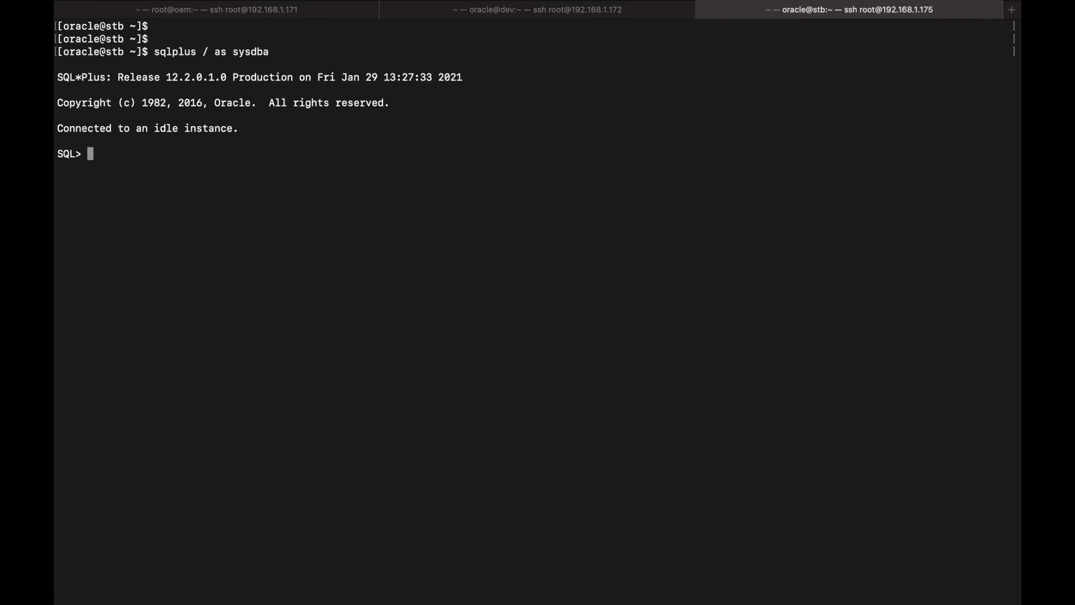
text(exit)
key(Return)
key(Return)
key(Return)
key(Return)
key(Return)
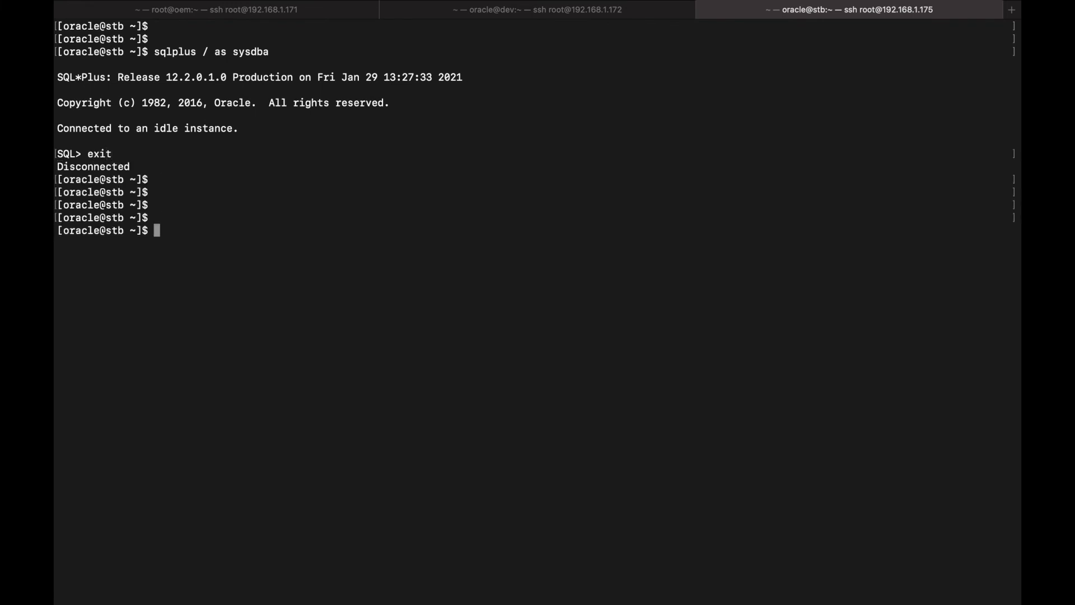
Check env|grep ORA, export ORACLE_SID=dev, and confirm ora_pmon_dev is running via ps -ef|grep pmon
text(env|grep ORA)
key(Return)
key(Return)
key(Return)
key(Return)
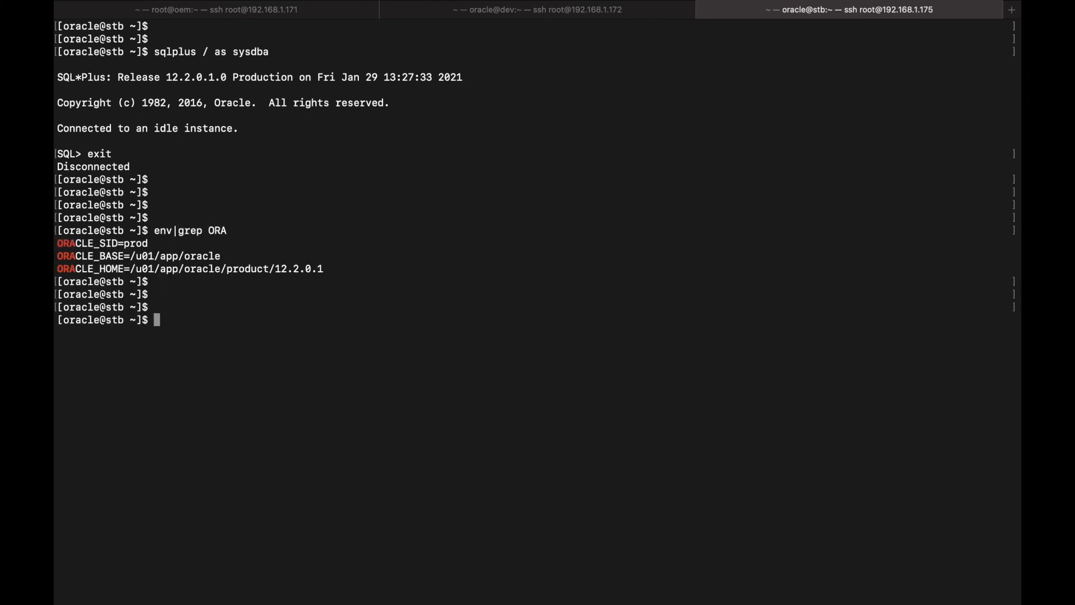
text(export ORACLE_S)
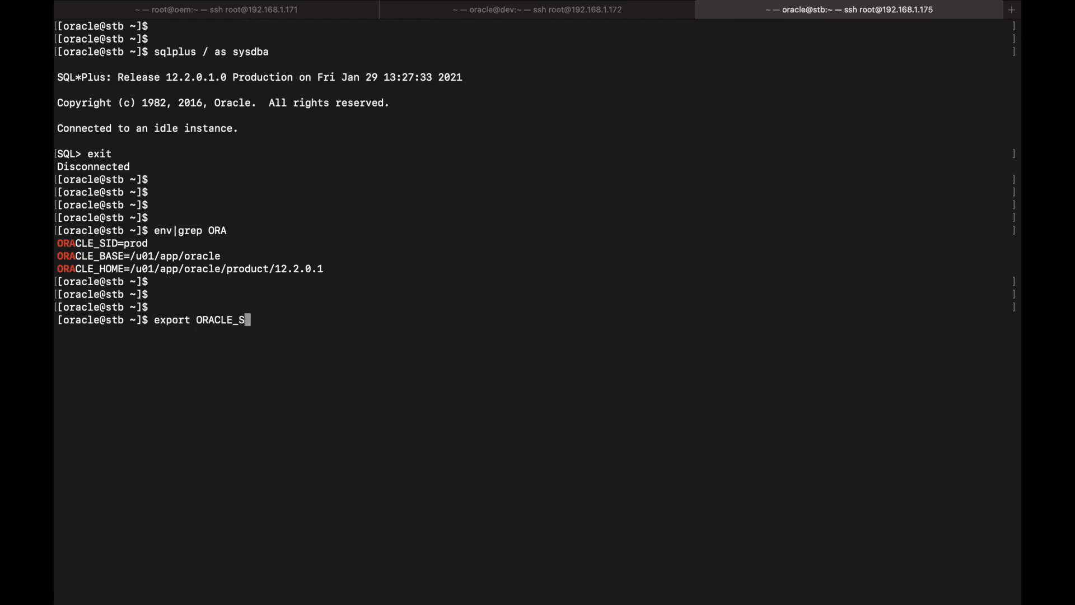
text(ID=dev)
key(Return)
key(Return)
text(ps )
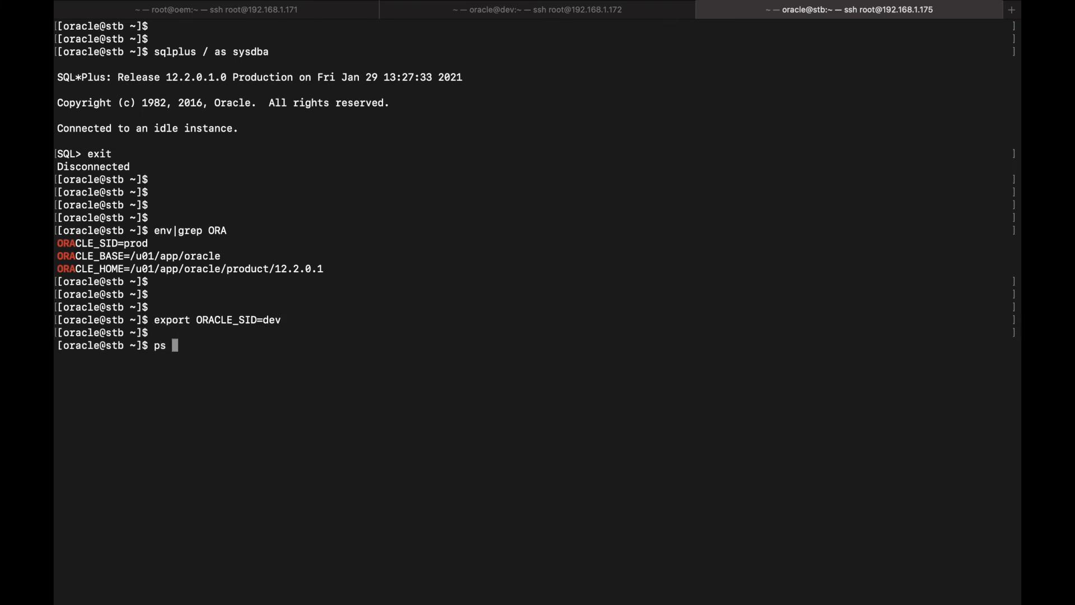
text(-ef|)
text(p pmon)
key(Return)
key(Return)
key(Return)
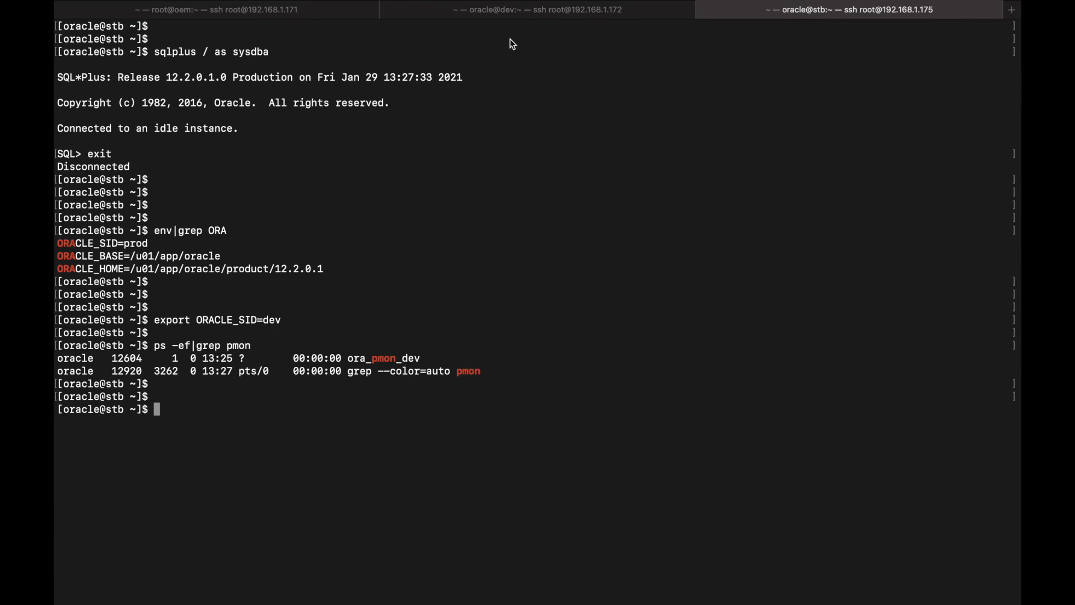
click(506, 11)
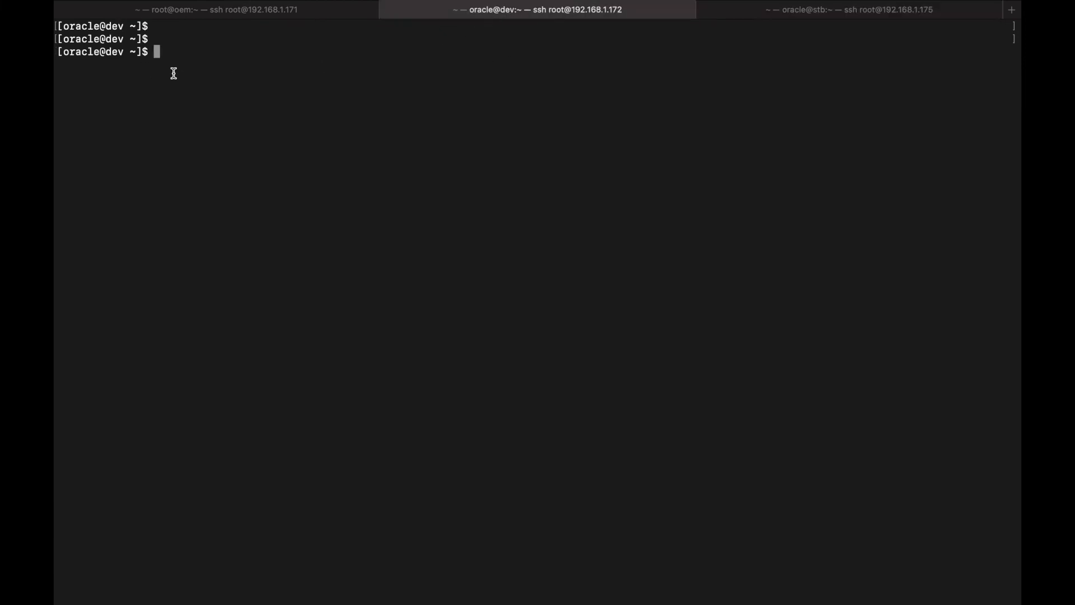
Run ps -ef|grep pmon on the dev server showing ora_pmon_dev, then go back to oracle@stb
text(ps -ef|grep pmon)
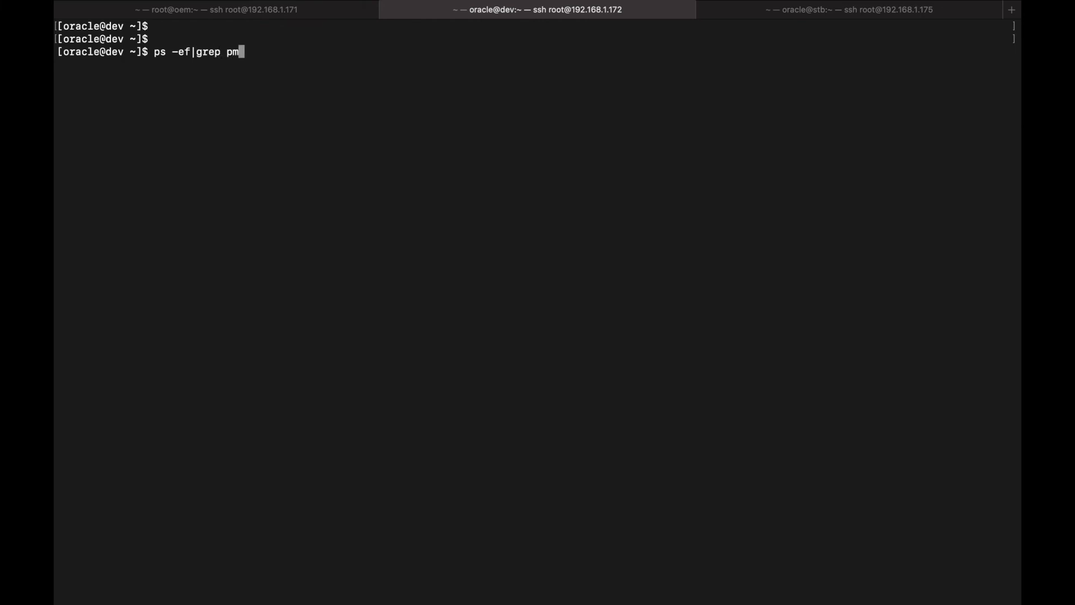
key(Return)
key(Return)
key(Return)
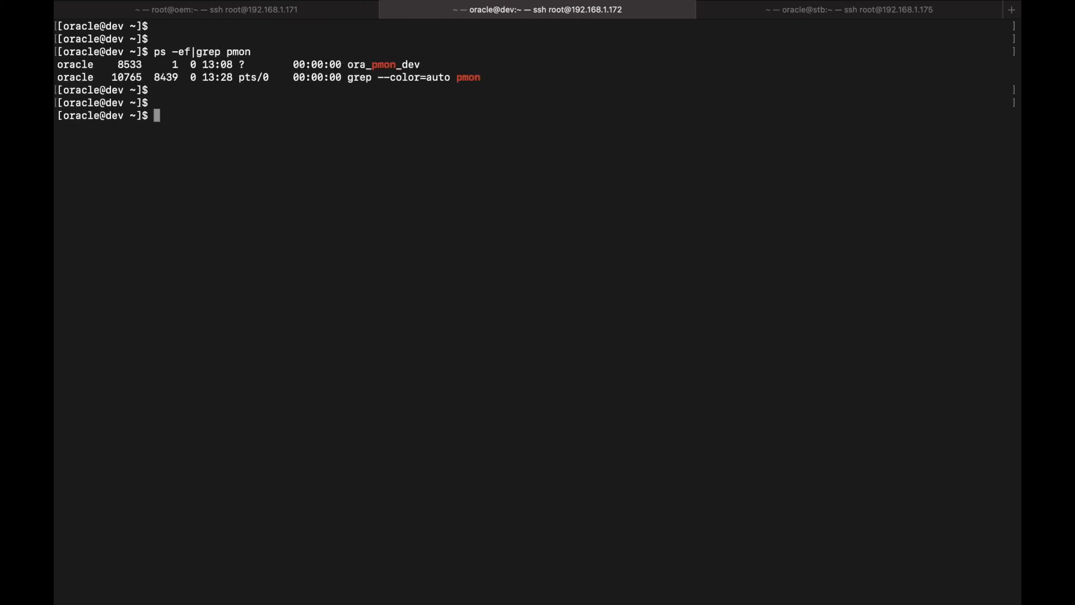
drag(403, 63, 448, 62)
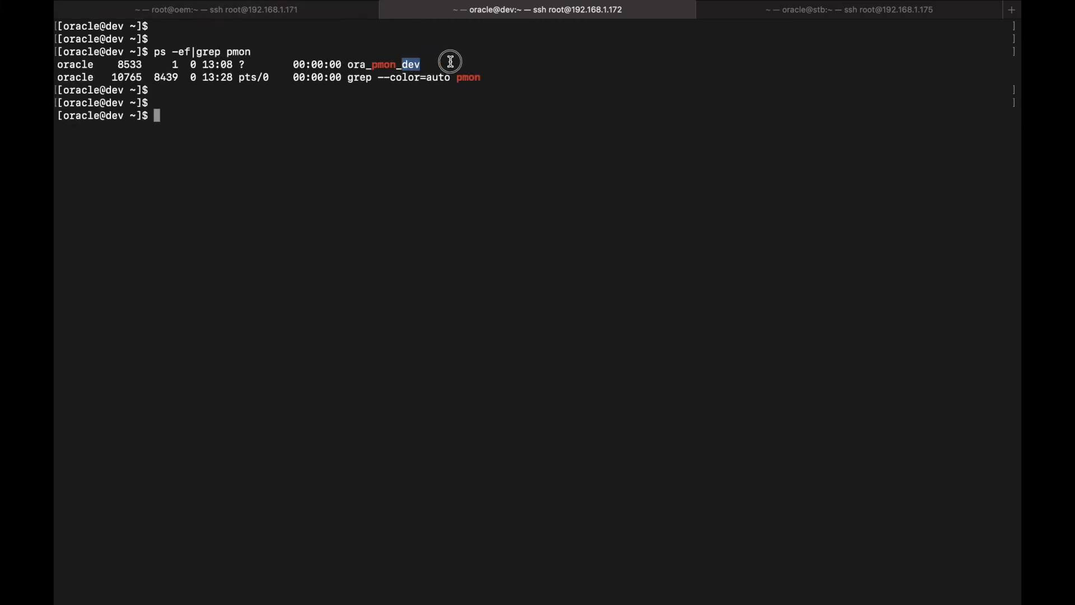
double_click(415, 67)
click(492, 58)
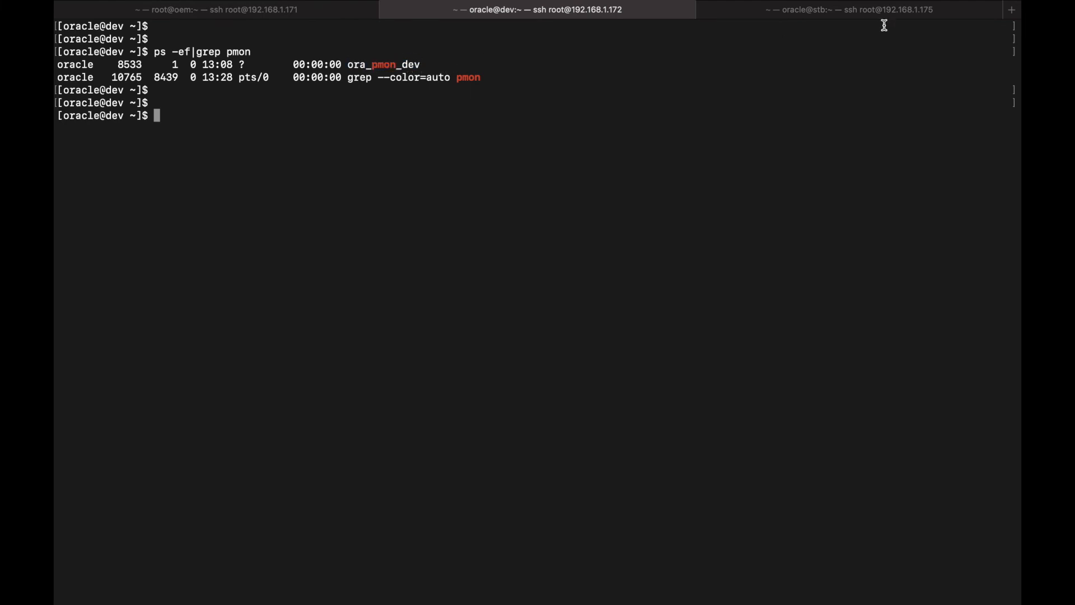
click(882, 17)
drag(406, 359, 433, 356)
click(433, 356)
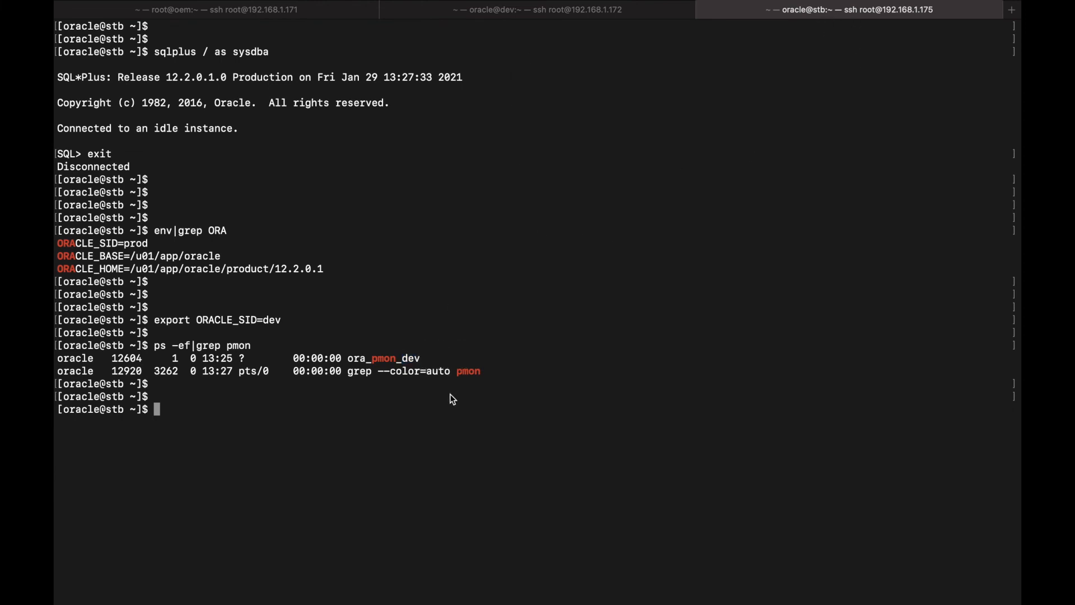
Connect with sqlplus / as sysdba and run select name, open_mode from v$database; showing DEV MOUNTED
key(Return)
key(Return)
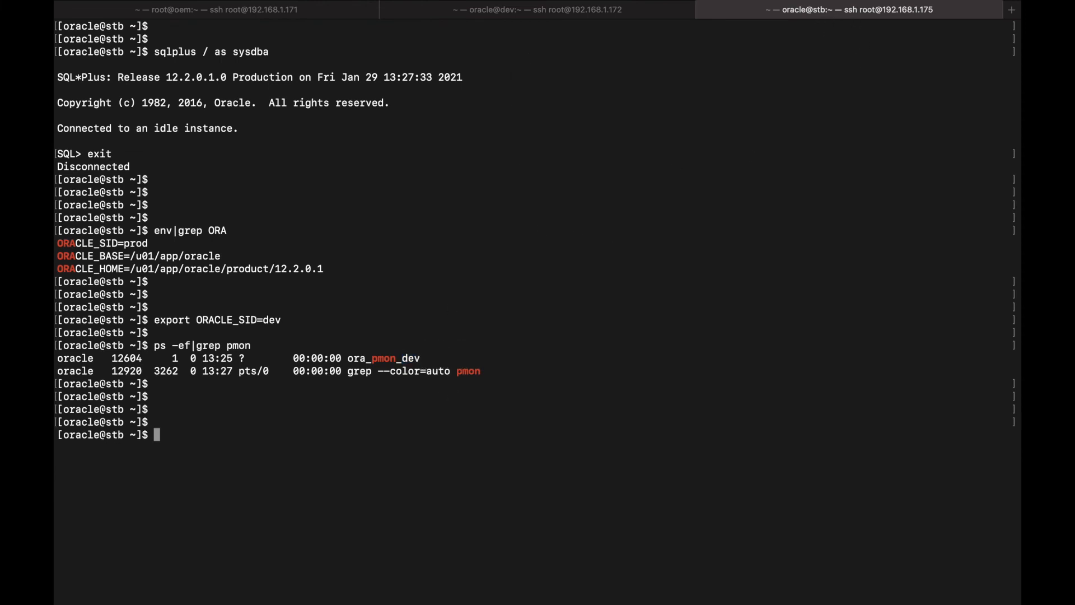
text(sqlplus / as sysdba)
key(Return)
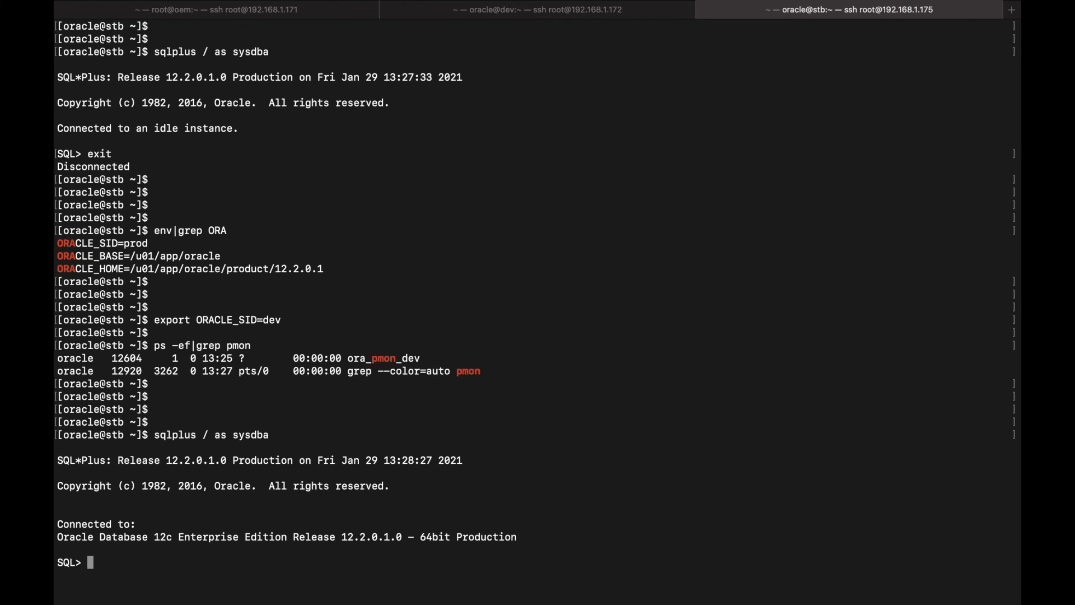
text(select name, open)
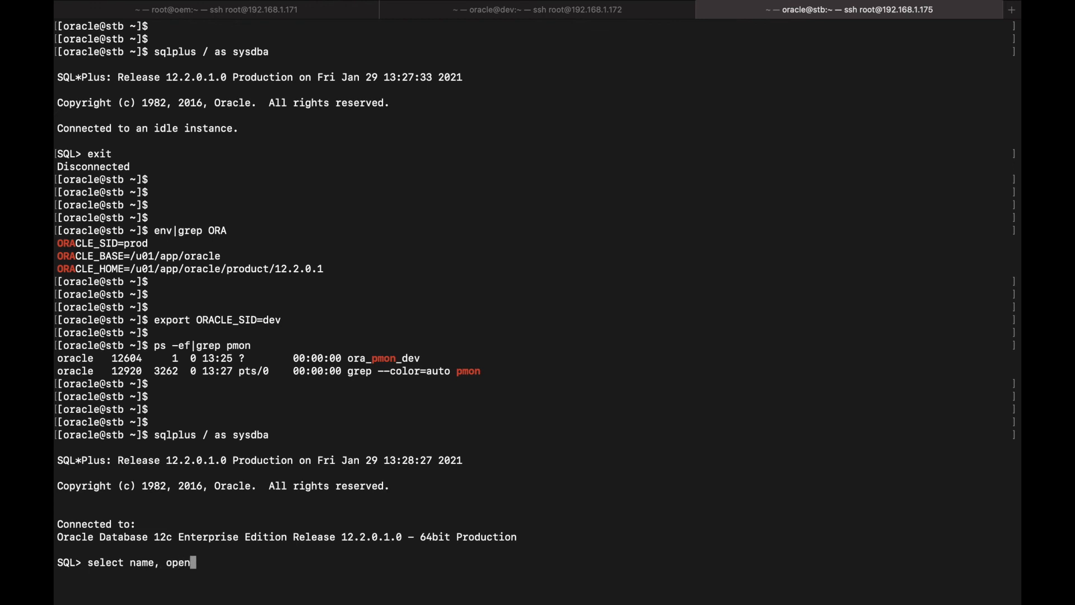
text(_mode from v$database;)
key(Return)
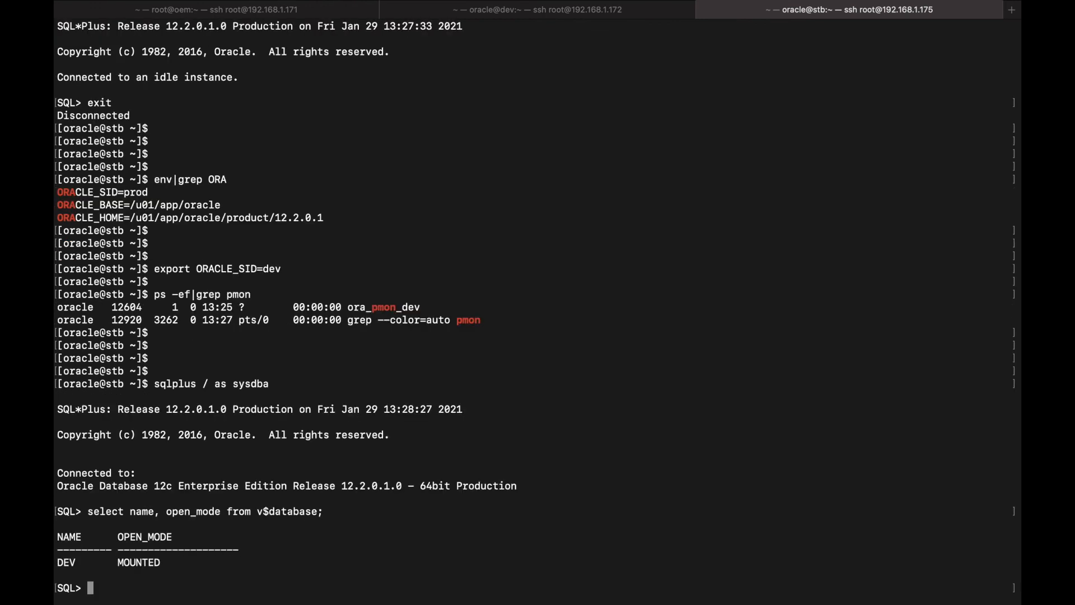
key(Return)
double_click(143, 551)
click(468, 559)
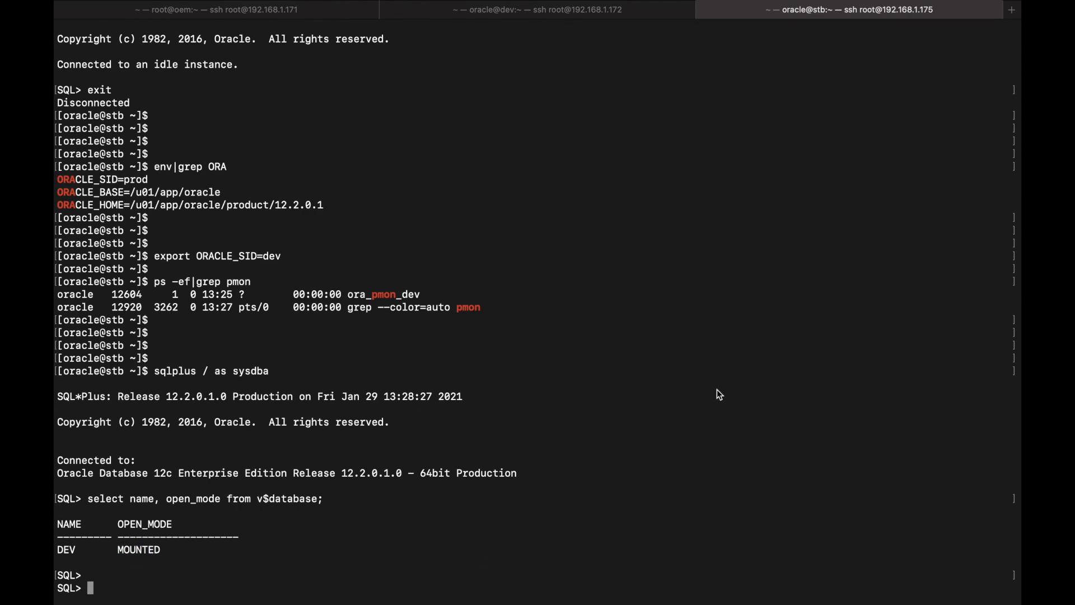
Open support.dbagenesis.com in a new Chrome tab
key(ctrl+Right)
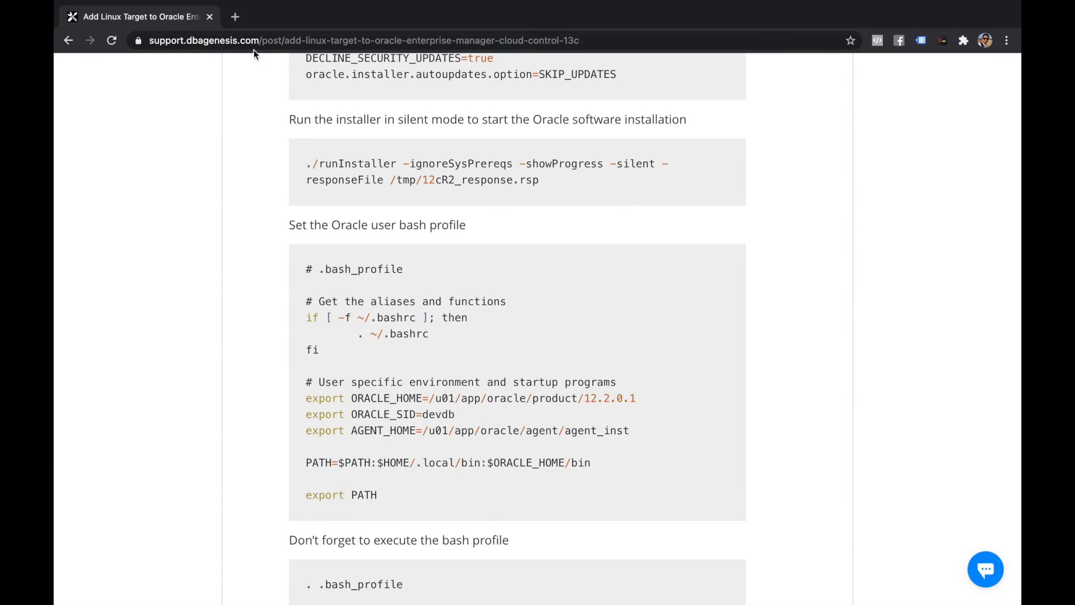
click(236, 18)
text(su)
key(Return)
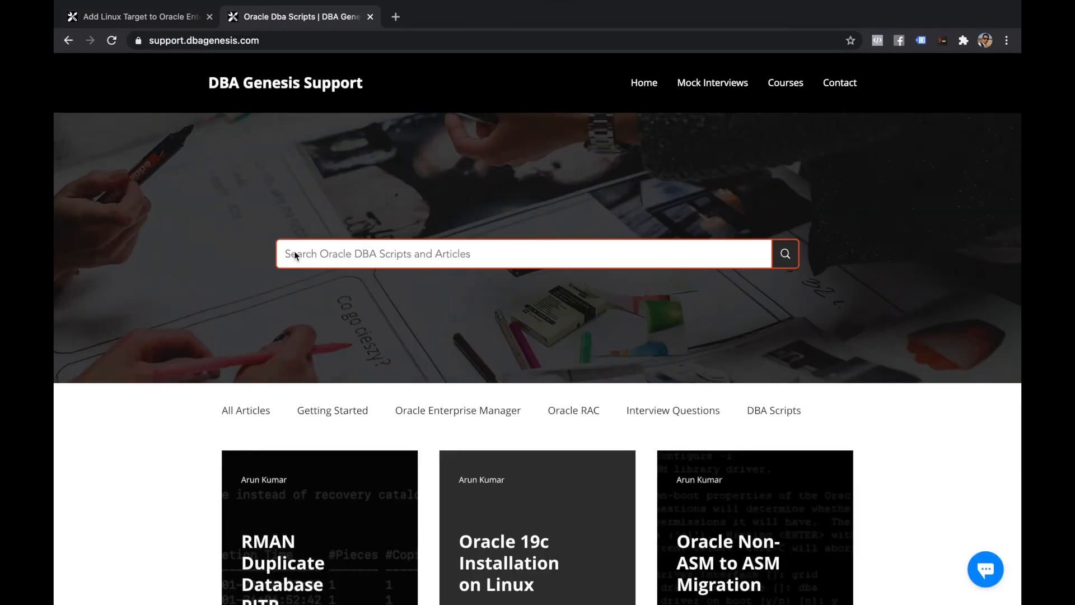
Search the DBA Genesis site for 'physical standby' and browse the 39 results
text(p)
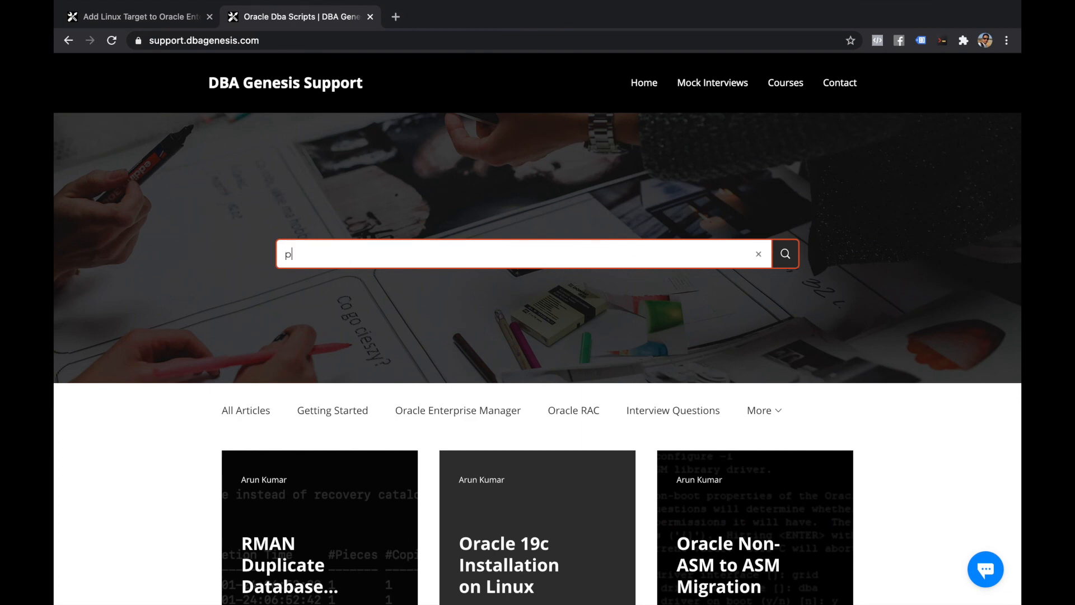
text(hysical standby)
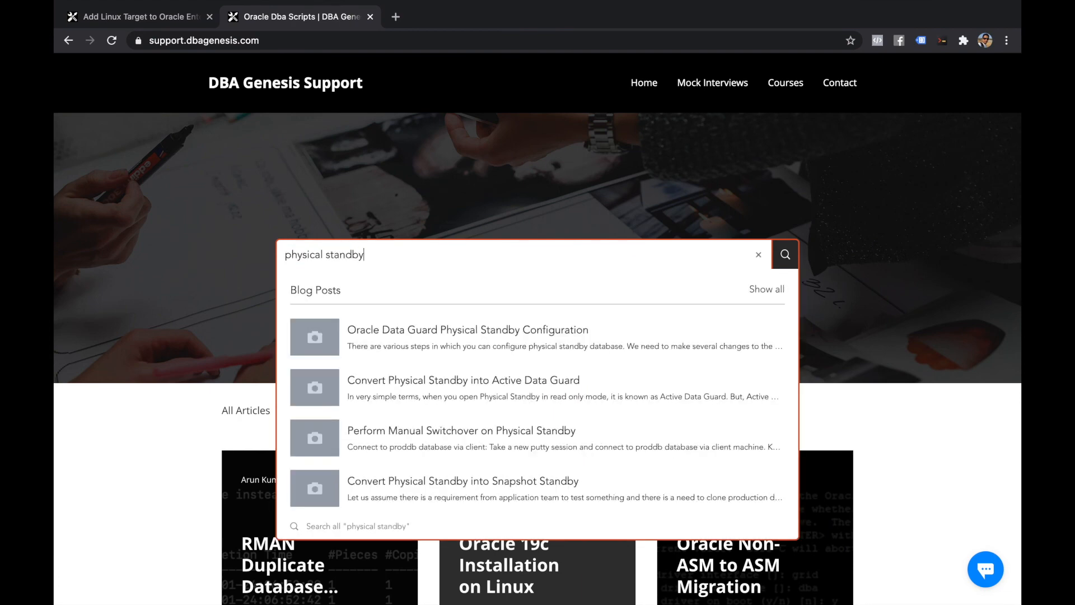
key(Return)
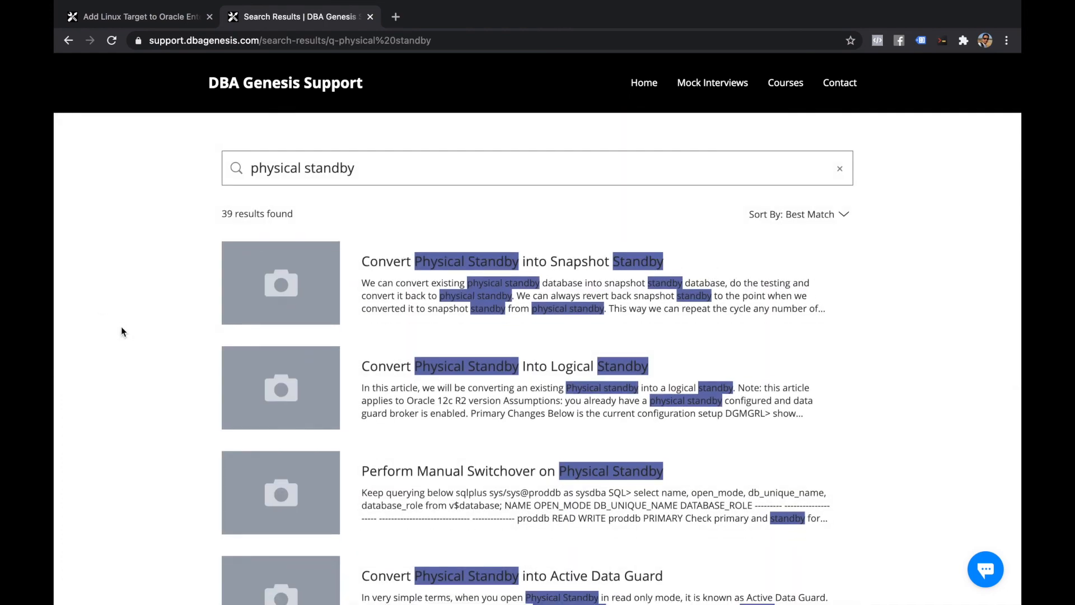
scroll(122, 330, down, 3)
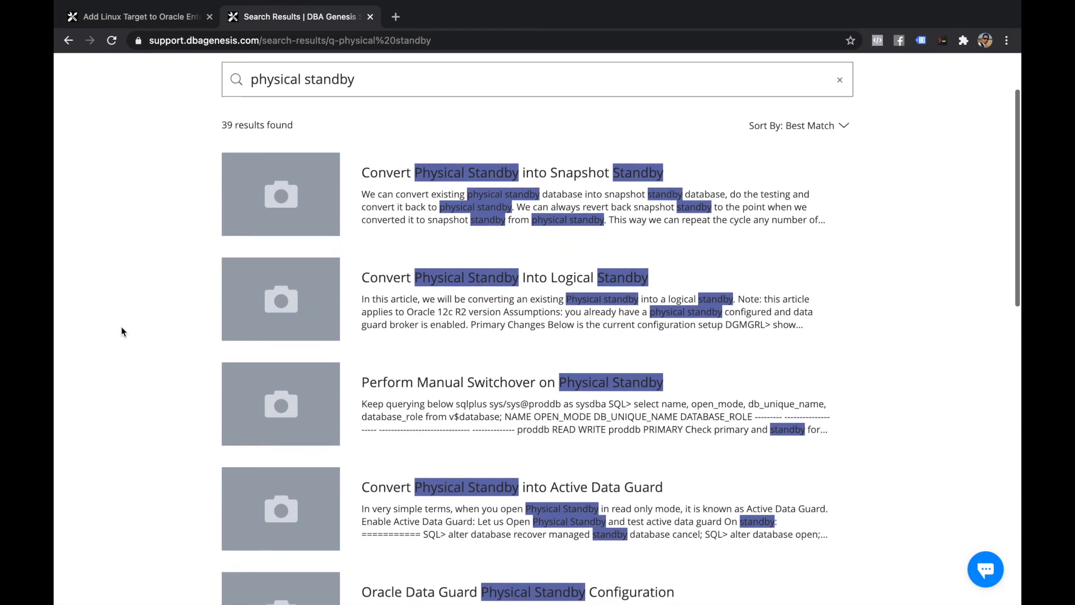
scroll(121, 330, down, 4)
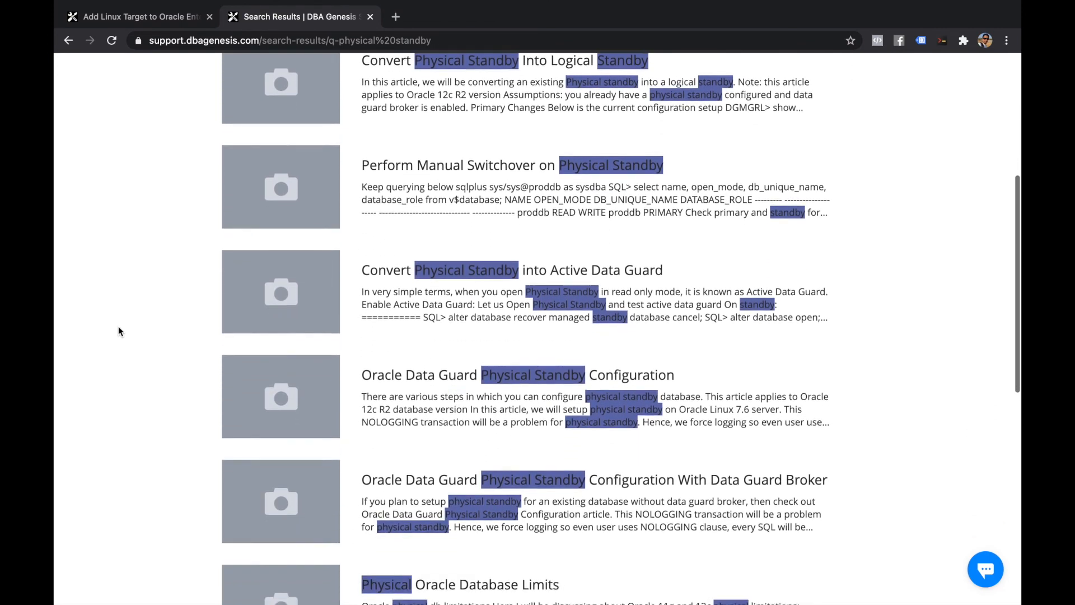
Open the Oracle Data Guard Physical Standby Configuration article and scroll down through it
click(589, 350)
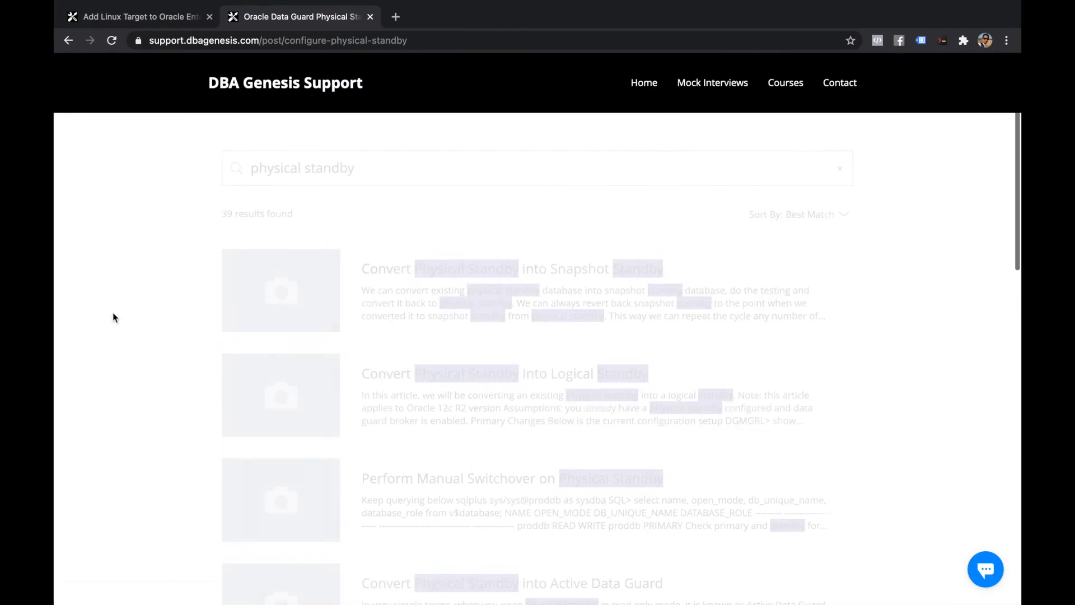
scroll(169, 331, down, 20)
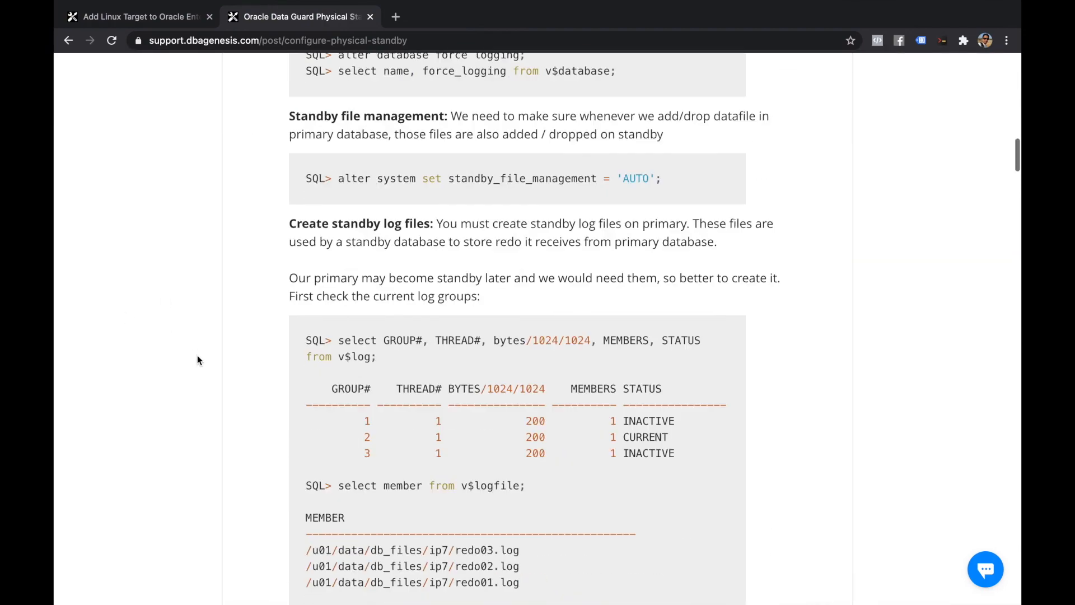
scroll(200, 362, down, 16)
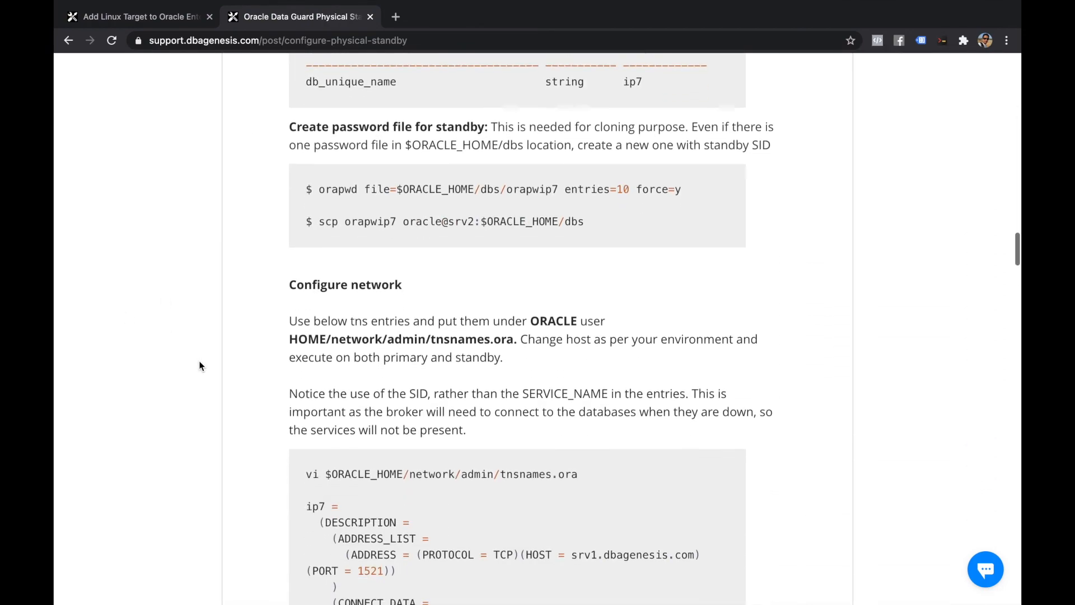
scroll(199, 361, down, 15)
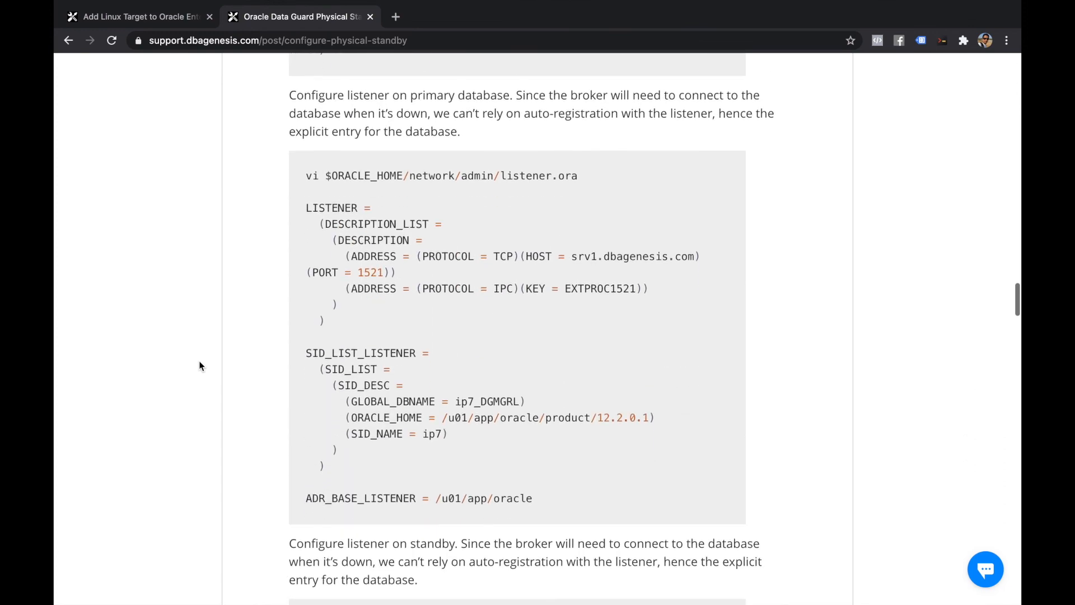
scroll(199, 365, down, 15)
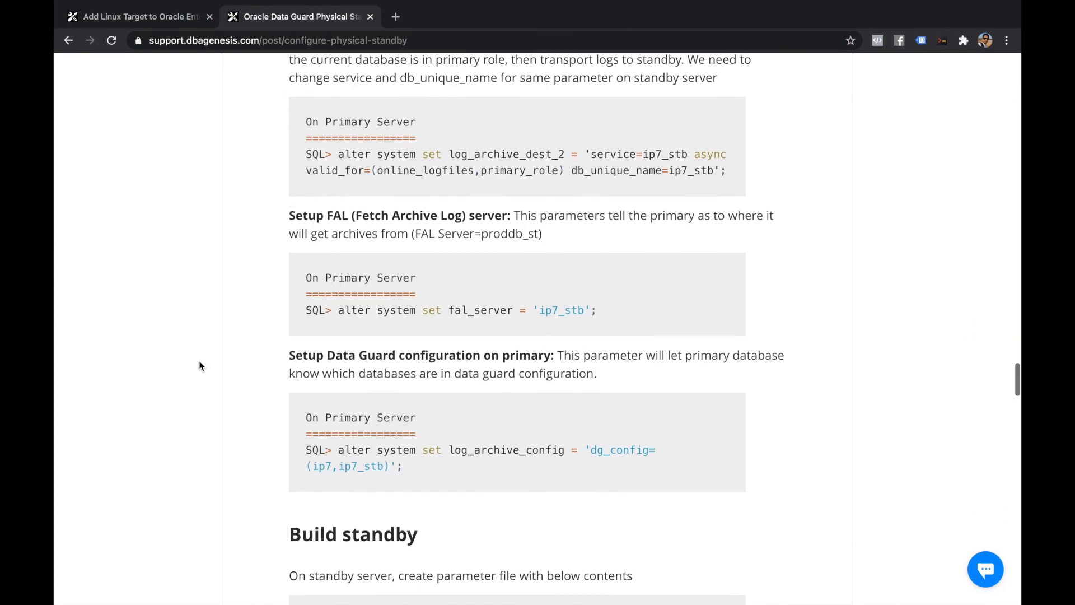
scroll(199, 365, down, 15)
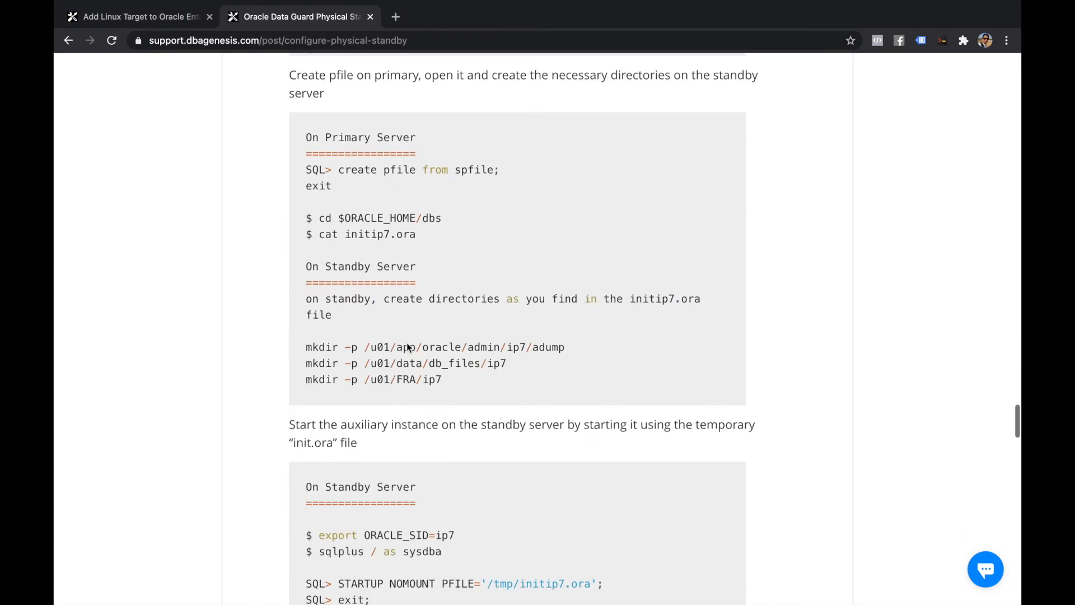
scroll(407, 359, down, 15)
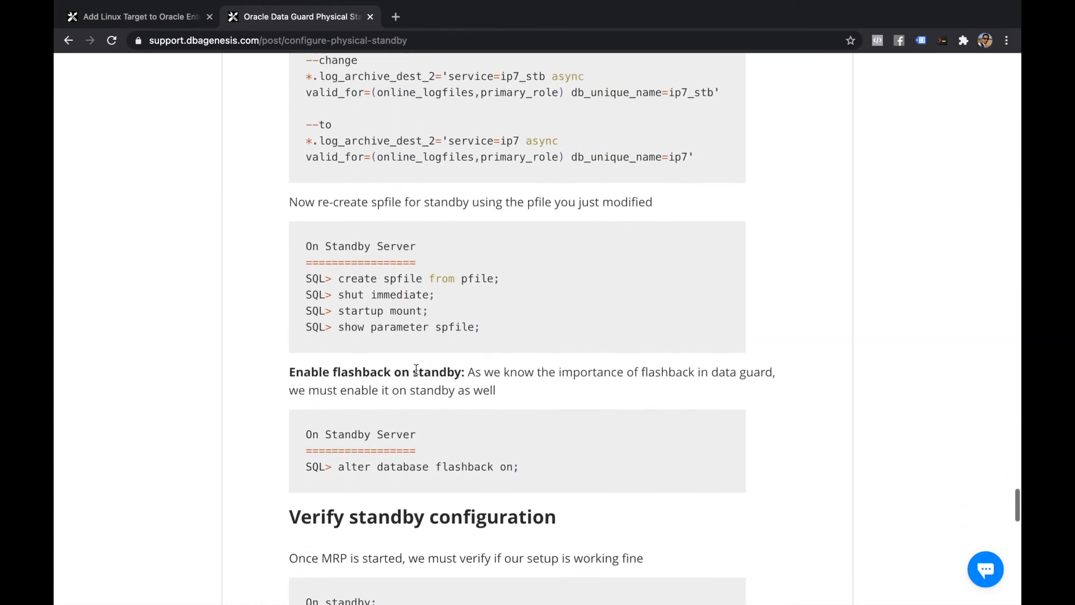
scroll(416, 369, down, 7)
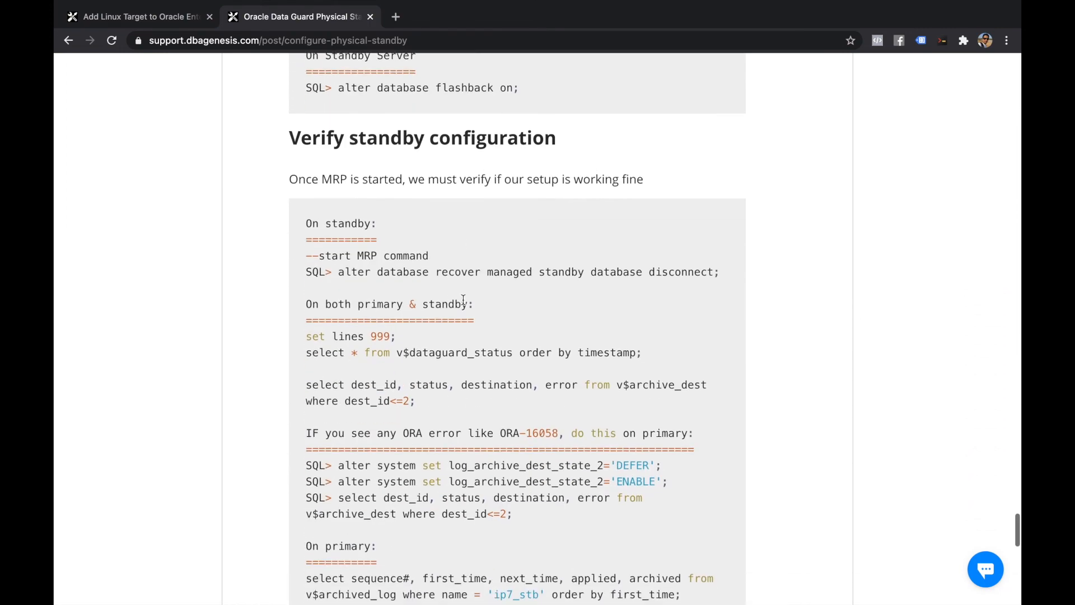
scroll(463, 301, down, 2)
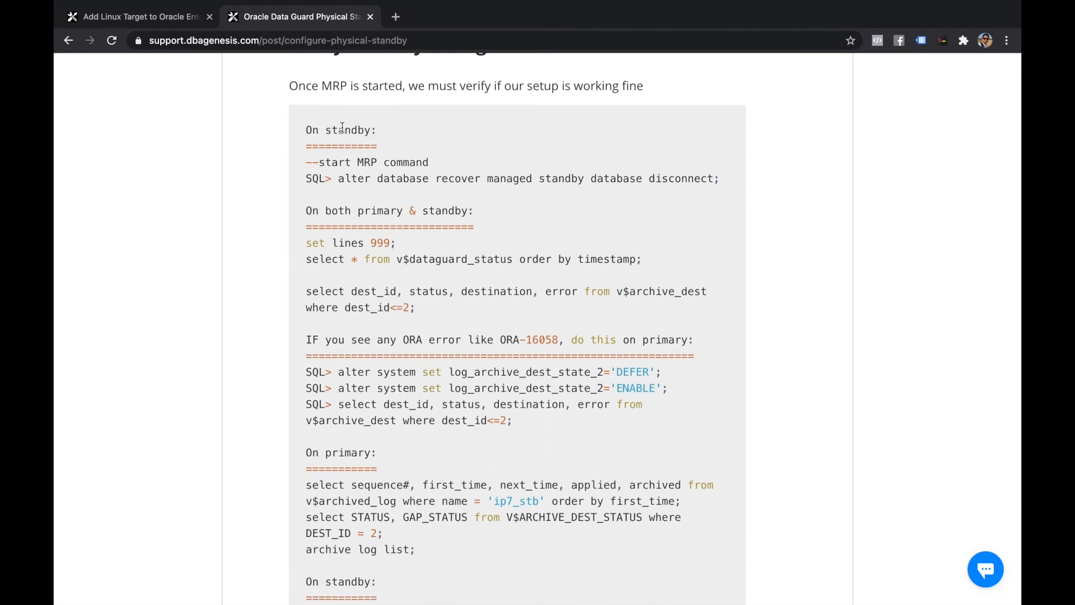
Select the 'select process, status, sequence# from v$managed_standby;' query under the 'On standby' heading
drag(323, 164, 454, 166)
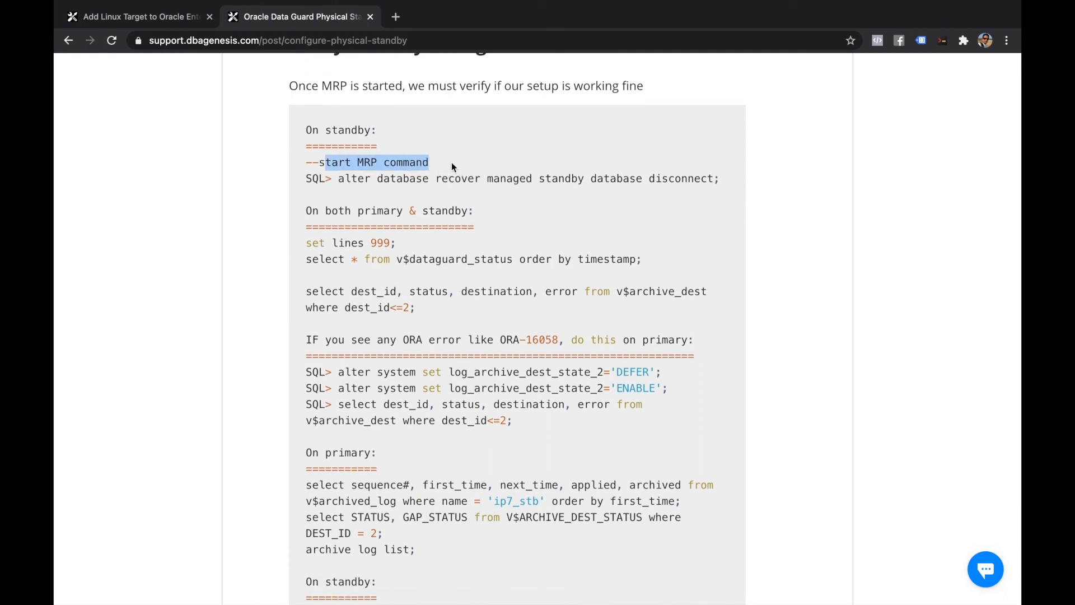
click(452, 163)
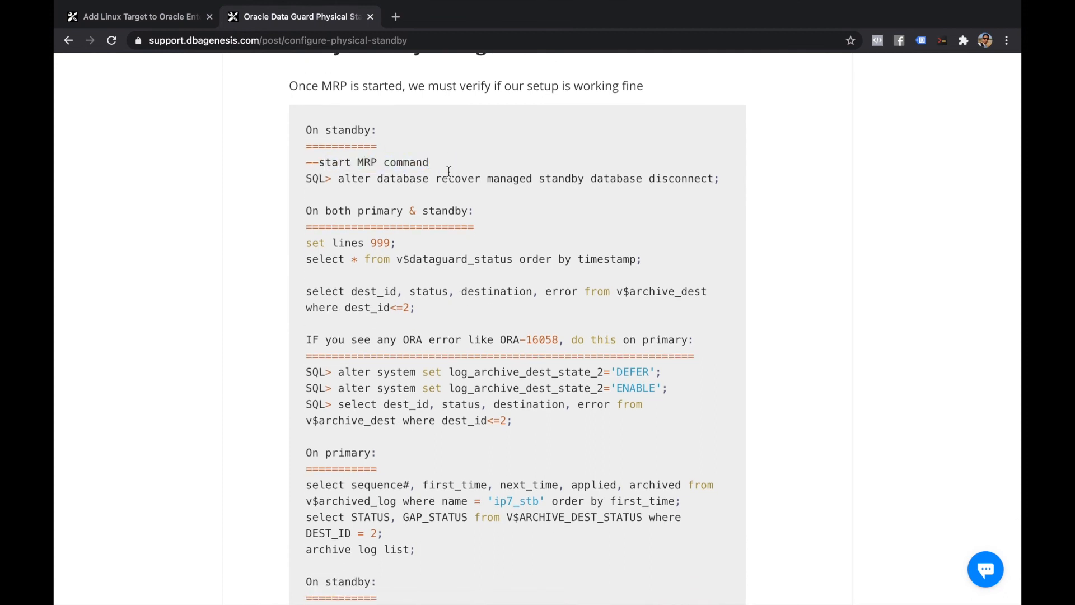
scroll(449, 173, down, 2)
scroll(449, 181, down, 2)
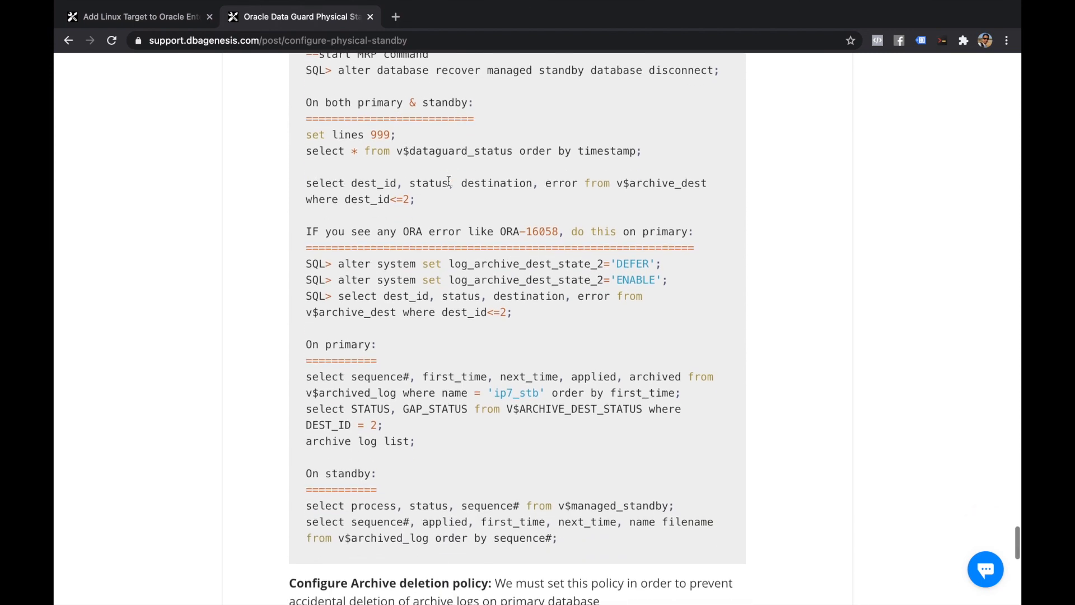
drag(308, 103, 660, 201)
scroll(660, 216, down, 1)
scroll(660, 216, down, 1)
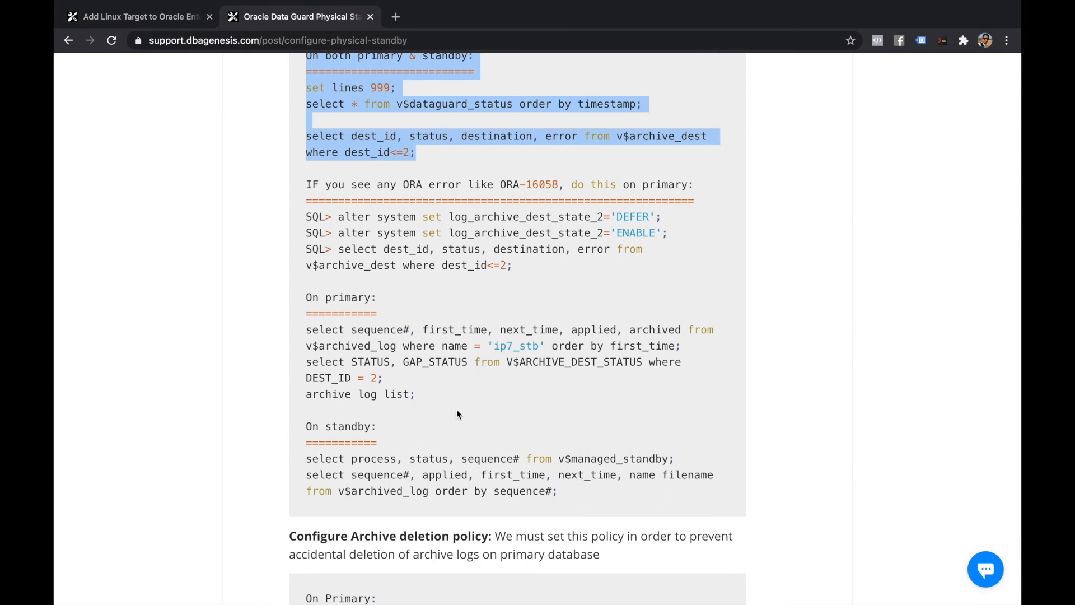
drag(307, 426, 384, 434)
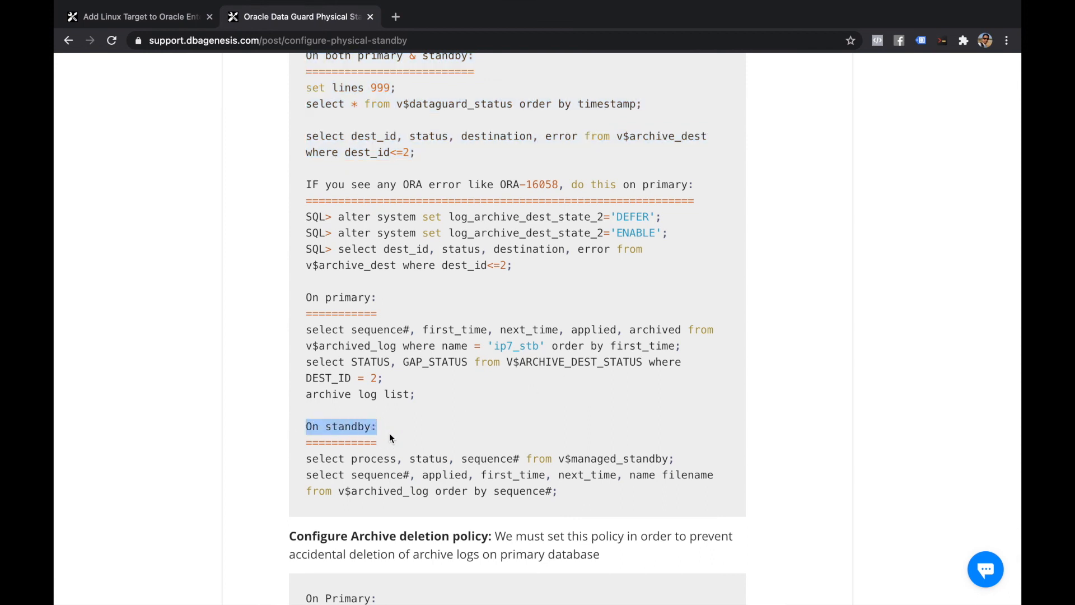
drag(307, 460, 686, 463)
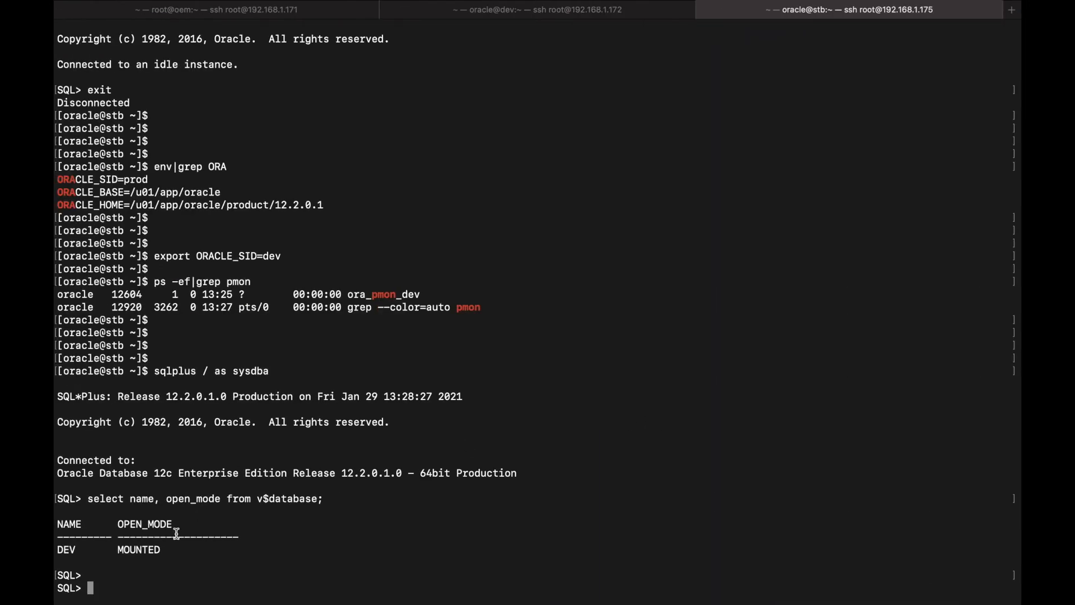
Run the pasted v$managed_standby query on stb and confirm MRP0 is APPLYING_LOG at sequence 9
text(select process, status, sequence# from v$managed_standby;)
key(Return)
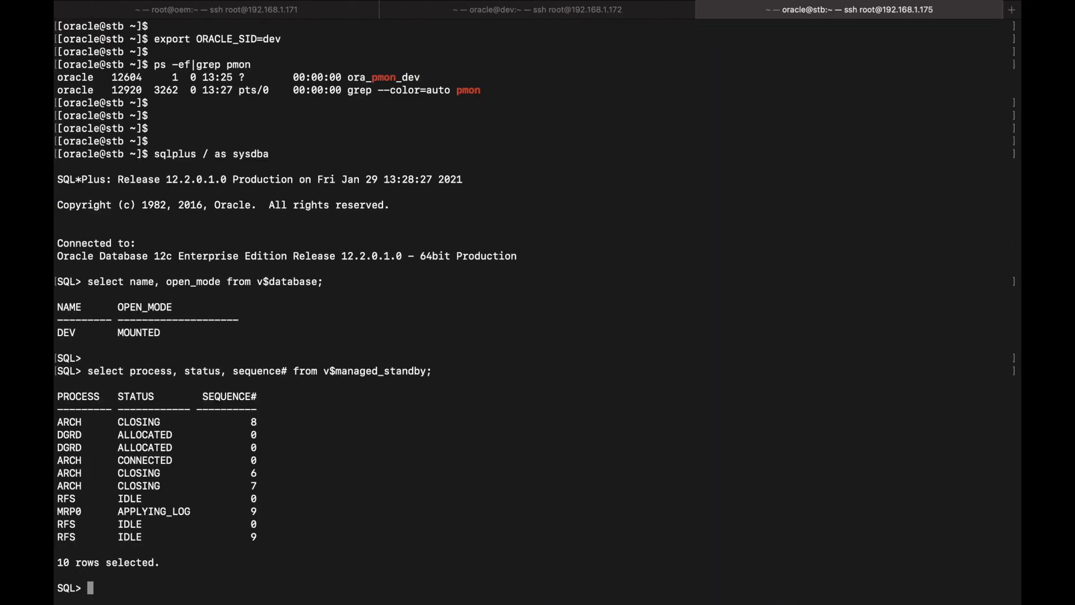
key(Return)
key(Return)
double_click(66, 486)
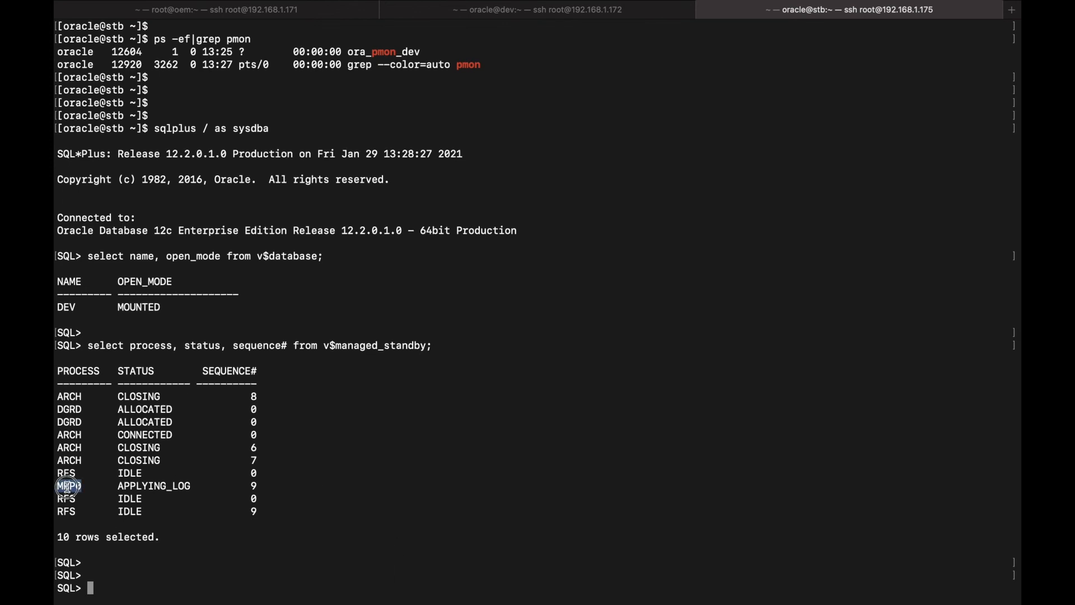
double_click(168, 486)
double_click(253, 486)
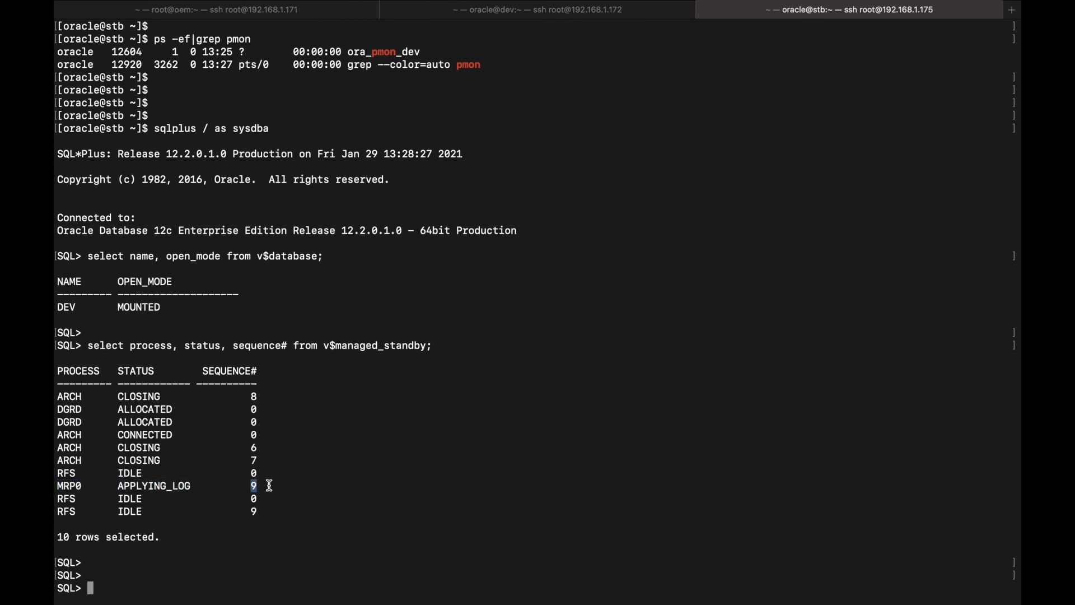
On dev, start SQL*Plus as sysdba and query name and open_mode from v$database
click(522, 12)
text(sqlplu)
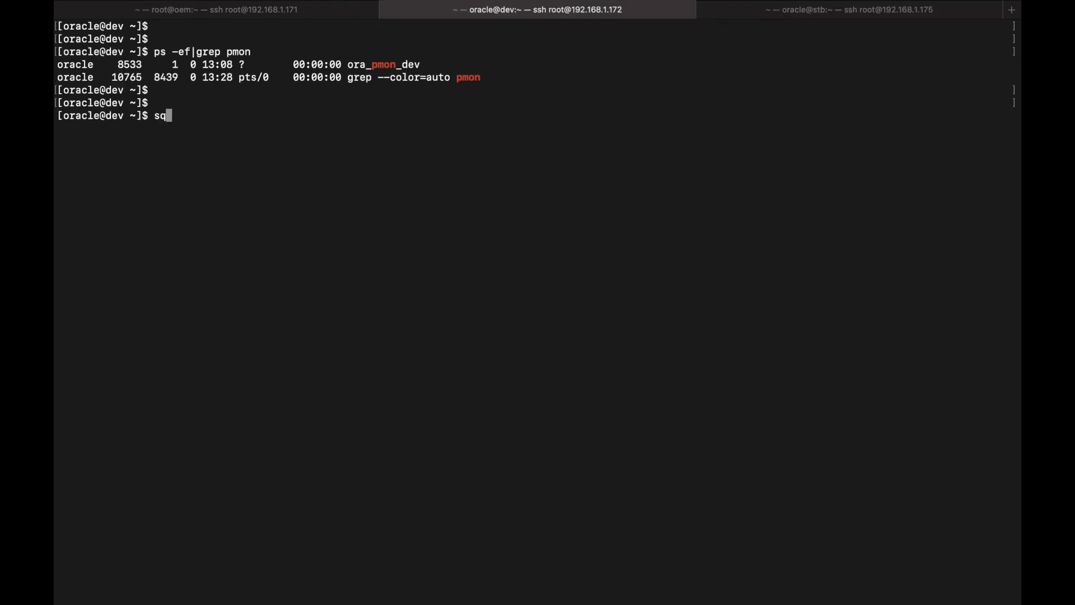
text(s / as s)
key(BackSpace)
key(BackSpace)
key(BackSpace)
text(s sysdba)
key(Return)
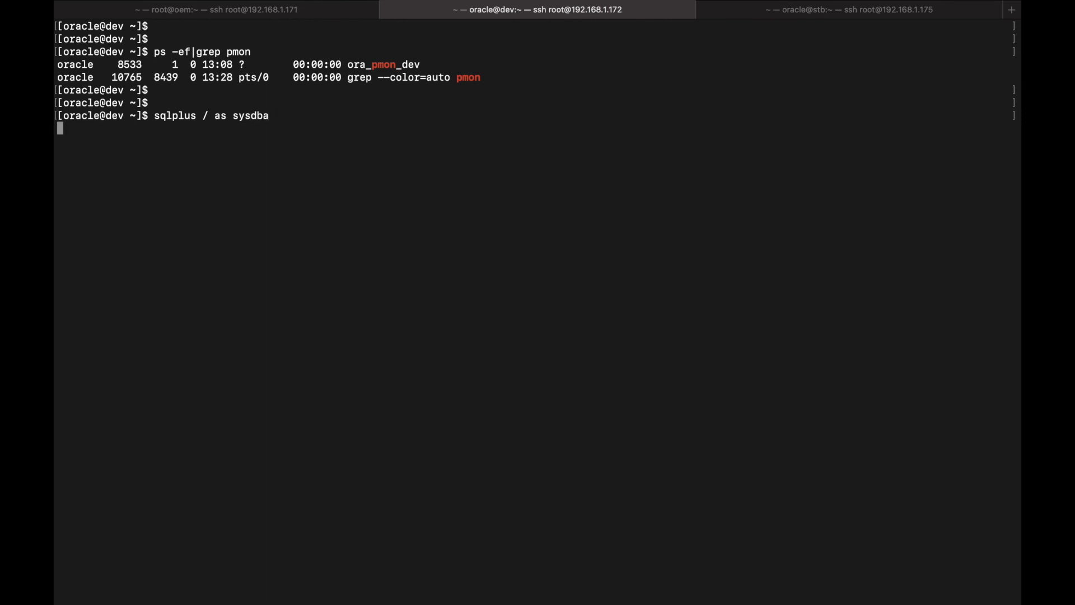
text(archive log)
key(BackSpace)
key(BackSpace)
key(BackSpace)
key(BackSpace)
key(BackSpace)
key(BackSpace)
key(BackSpace)
key(BackSpace)
key(BackSpace)
key(BackSpace)
key(BackSpace)
key(BackSpace)
text(select na)
text(me,o,)
key(BackSpace)
key(BackSpace)
key(BackSpace)
text(, open_mode f)
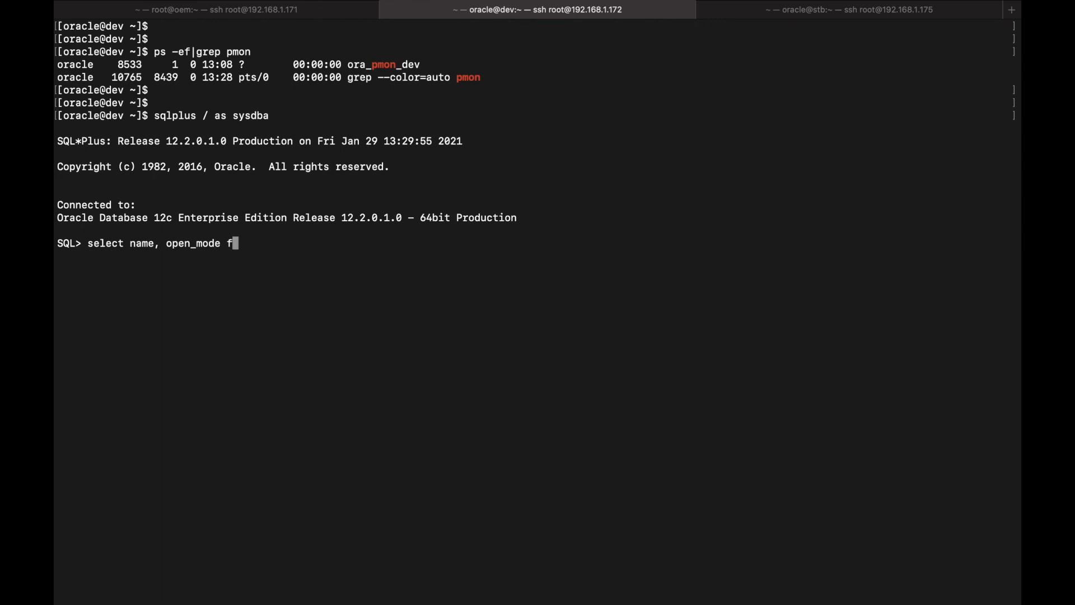
text(rom v$database;)
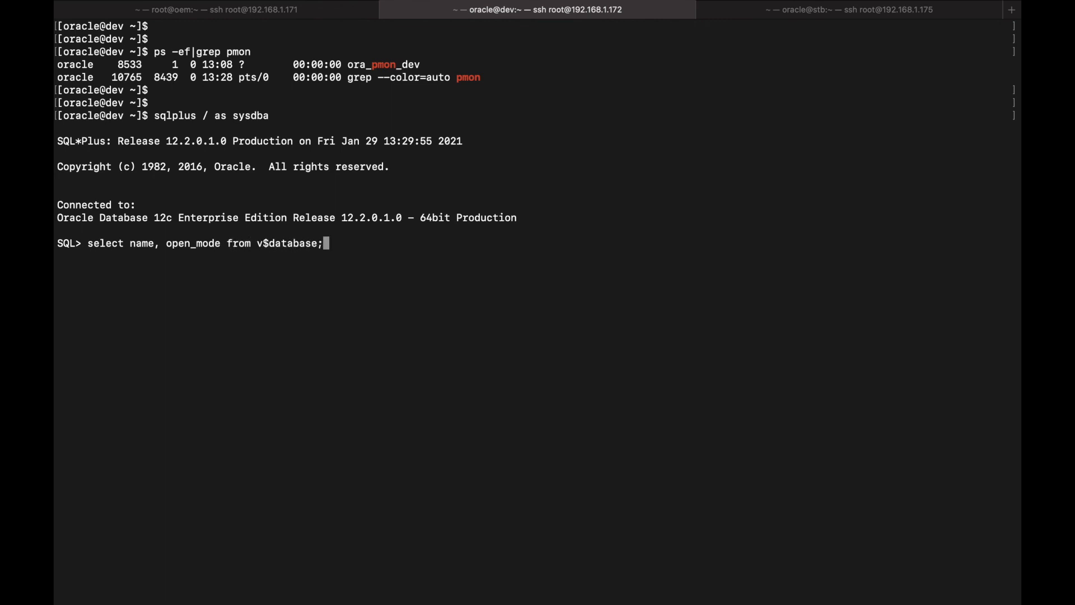
key(Return)
key(Return)
key(Return)
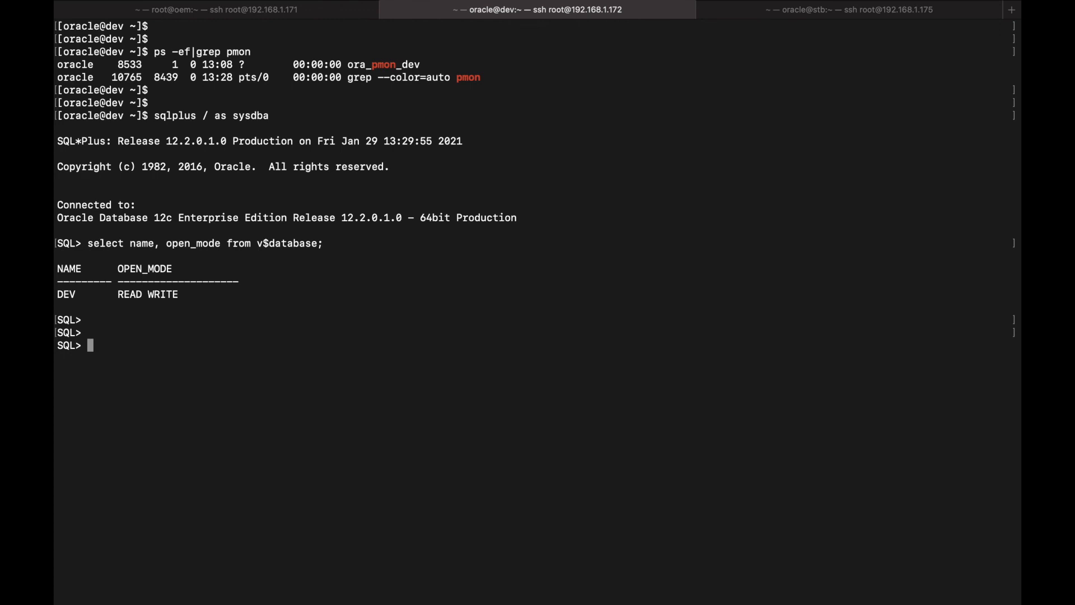
Run archive log list on the primary and note the next log sequence 9
text(archive log list;)
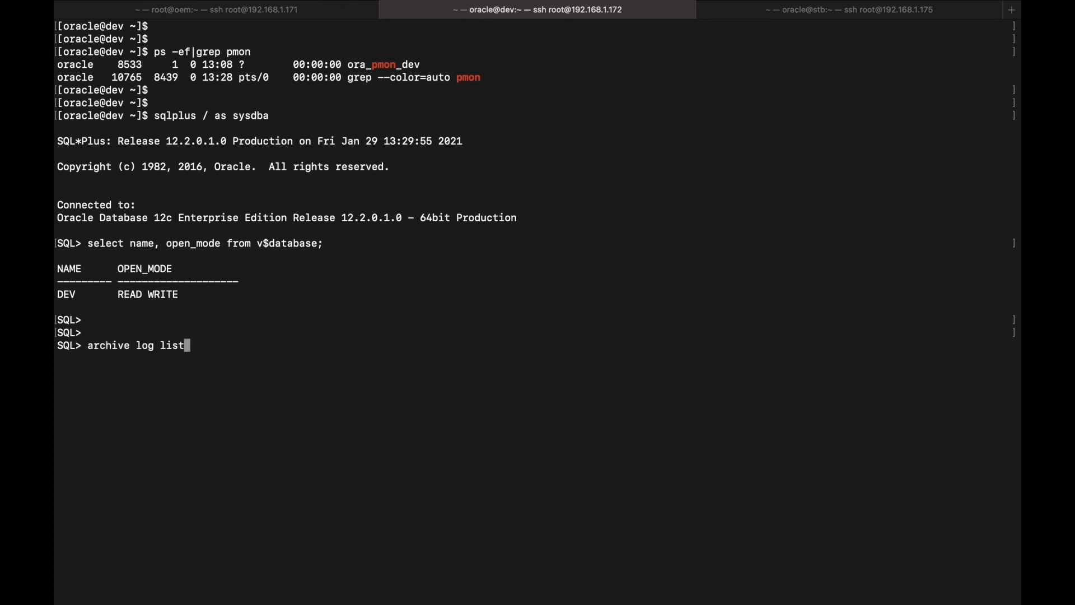
key(Return)
key(Return)
key(Return)
drag(149, 410, 273, 411)
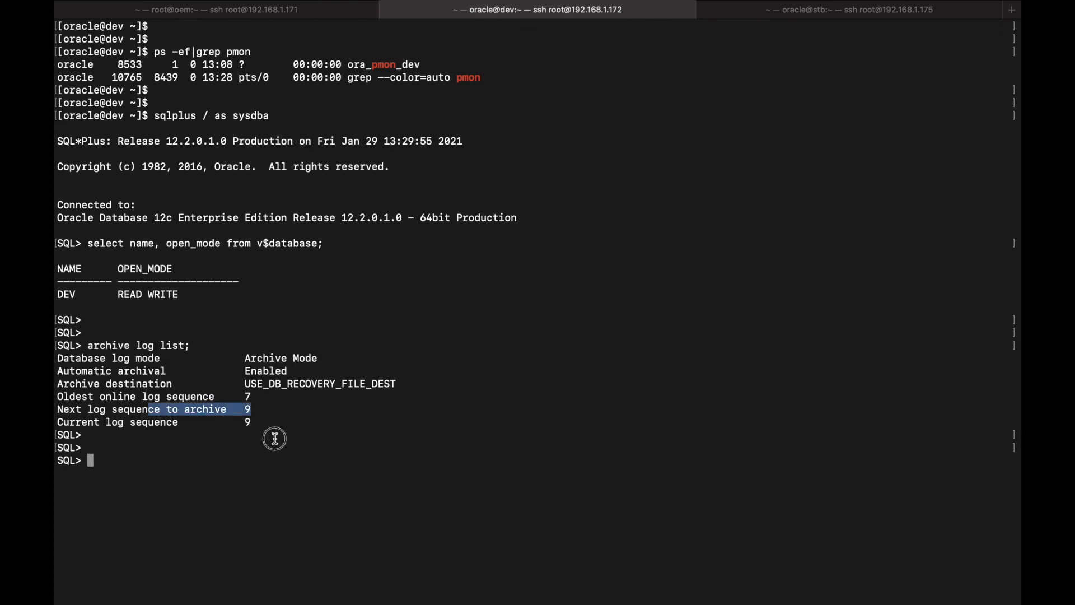
click(273, 438)
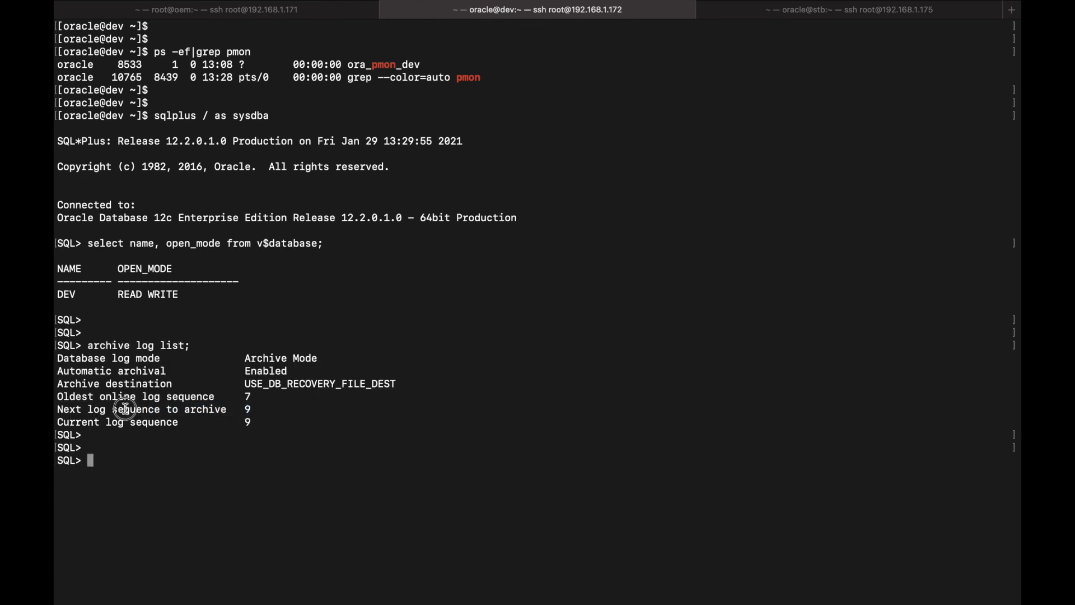
drag(123, 408, 273, 411)
click(273, 411)
Force five log switches on the primary with alter system switch logfile and '/'
text(alter sys)
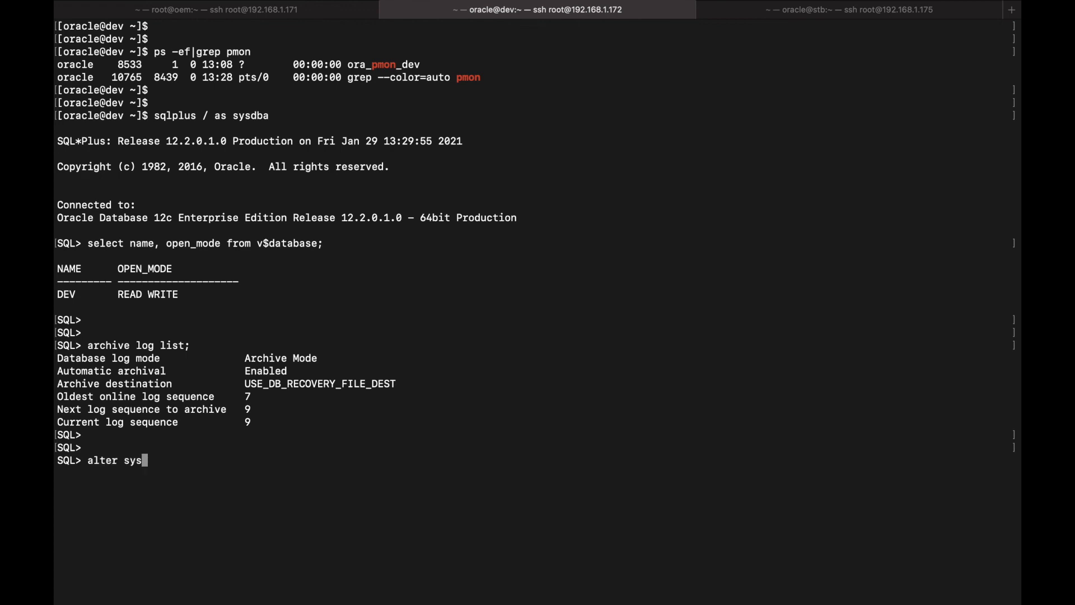
text(tem switch logfile;)
key(Return)
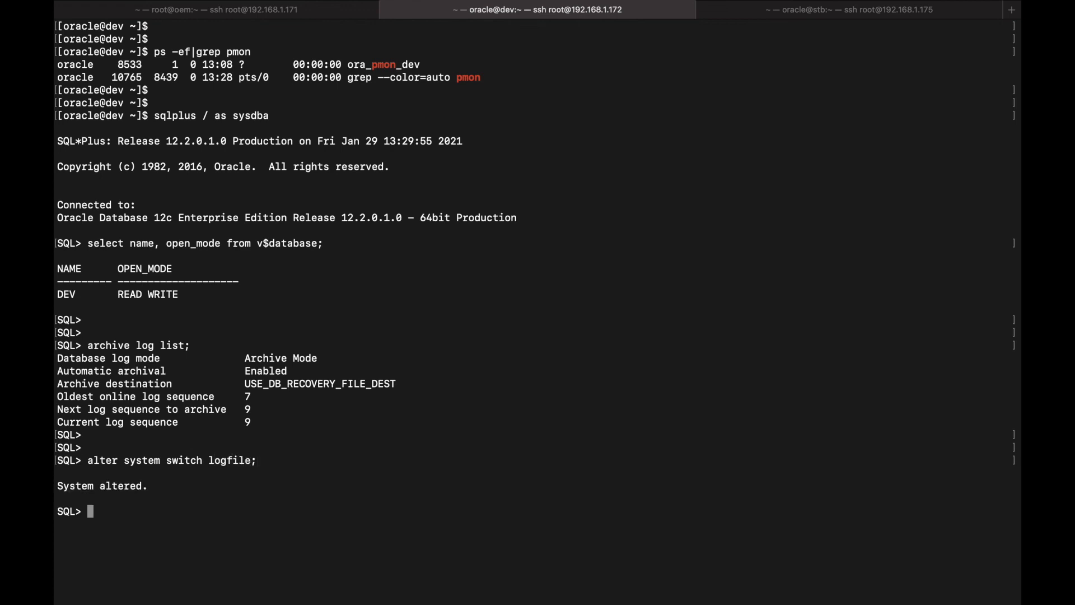
text(/)
key(Return)
text(/)
key(Return)
text(/)
key(Return)
text(/)
key(Return)
text(/)
key(Return)
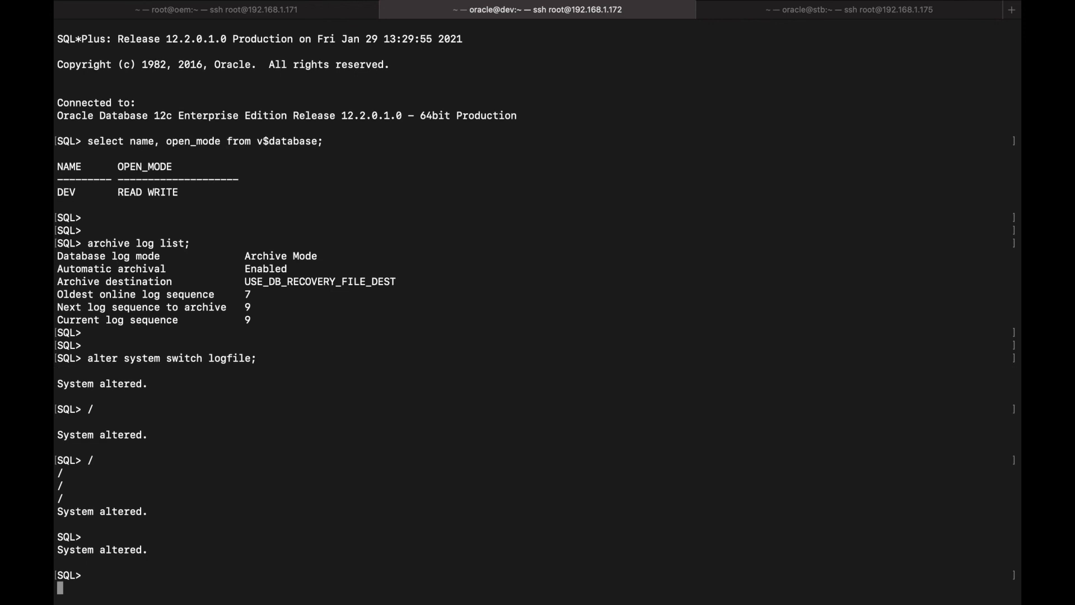
On stb, re-run the standby process query, showing MRP0 waiting for gap at sequence 14
click(856, 11)
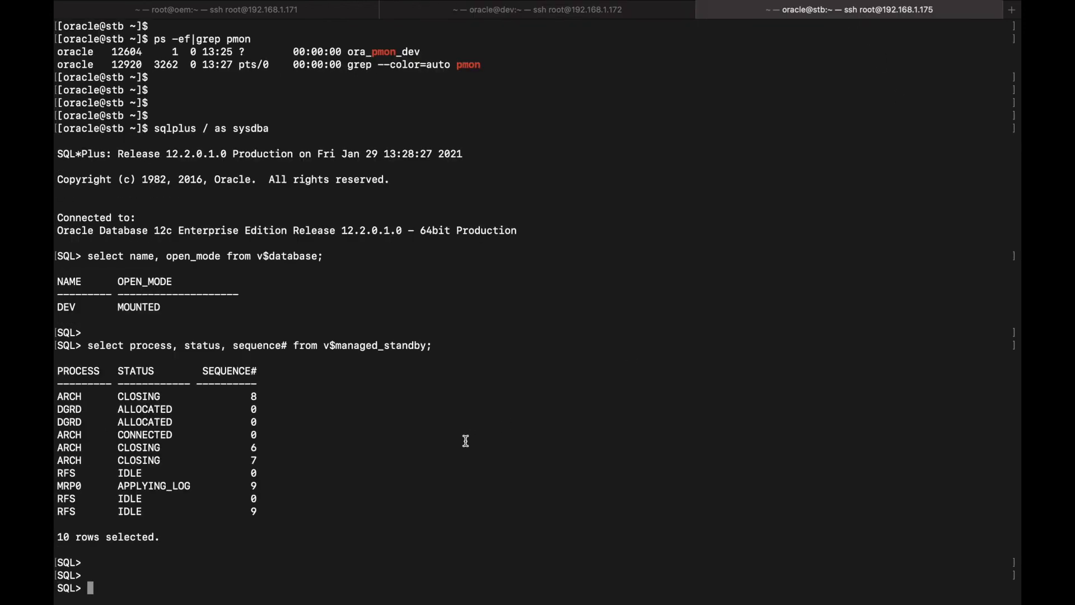
text(/)
key(Return)
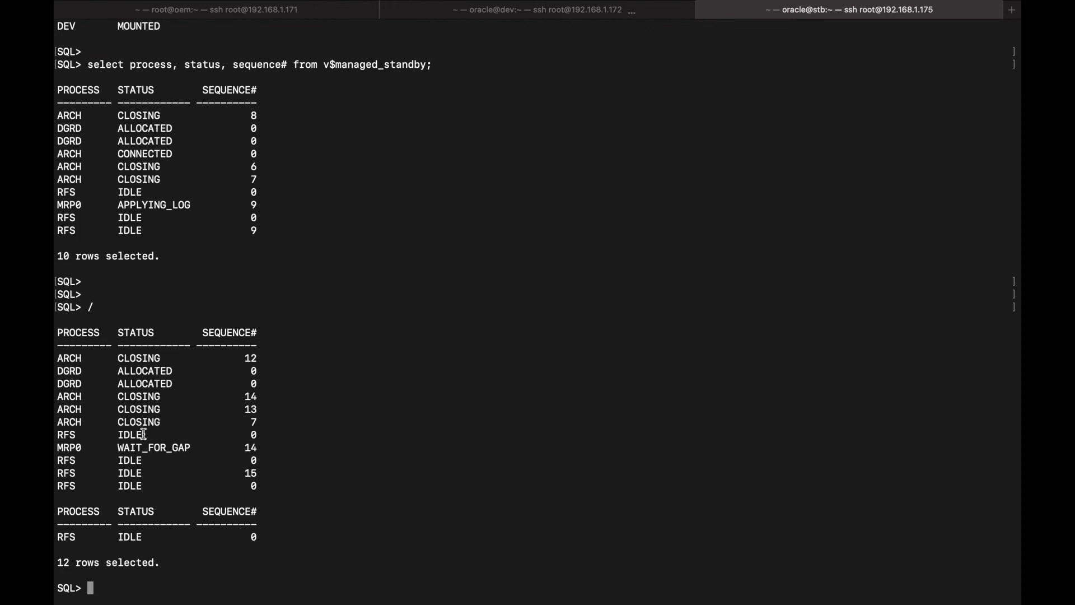
drag(118, 447, 266, 447)
click(323, 447)
Re-run the query again and confirm MRP0 is now applying log sequence 15
text(/)
key(Return)
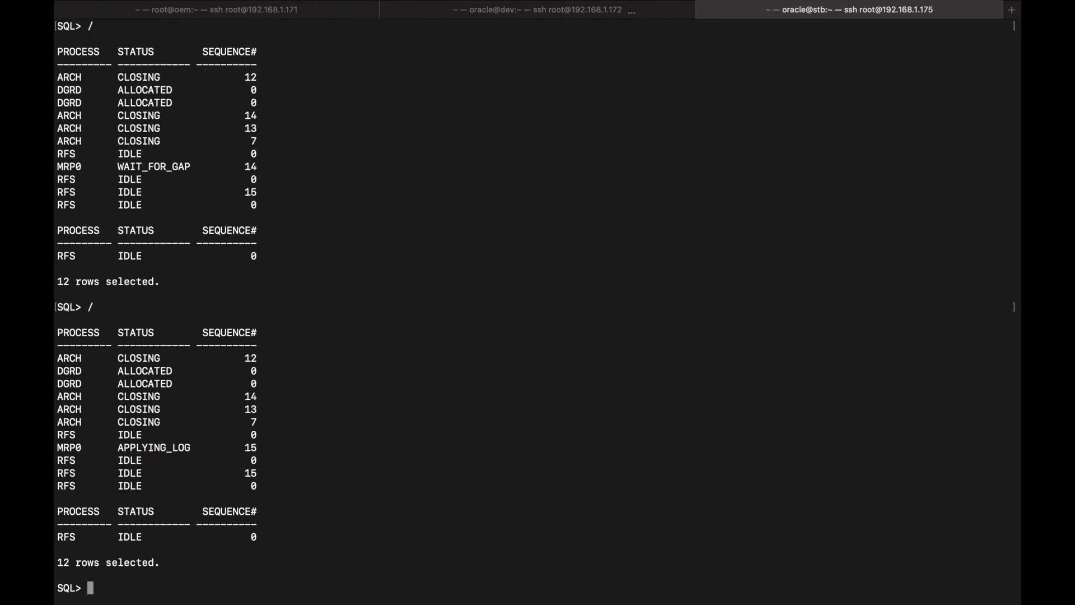
drag(120, 448, 360, 448)
click(394, 445)
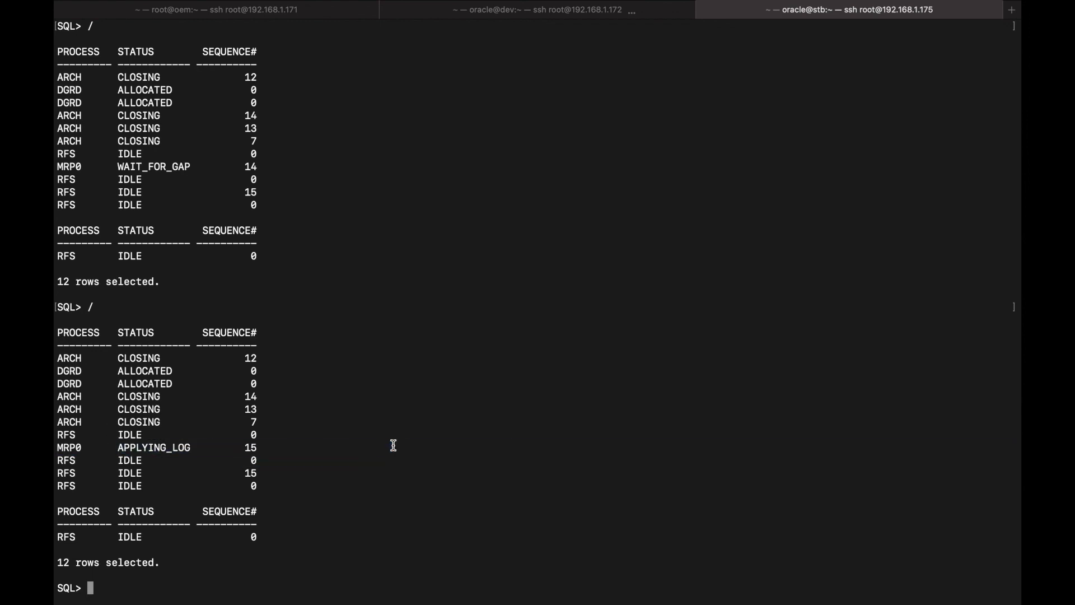